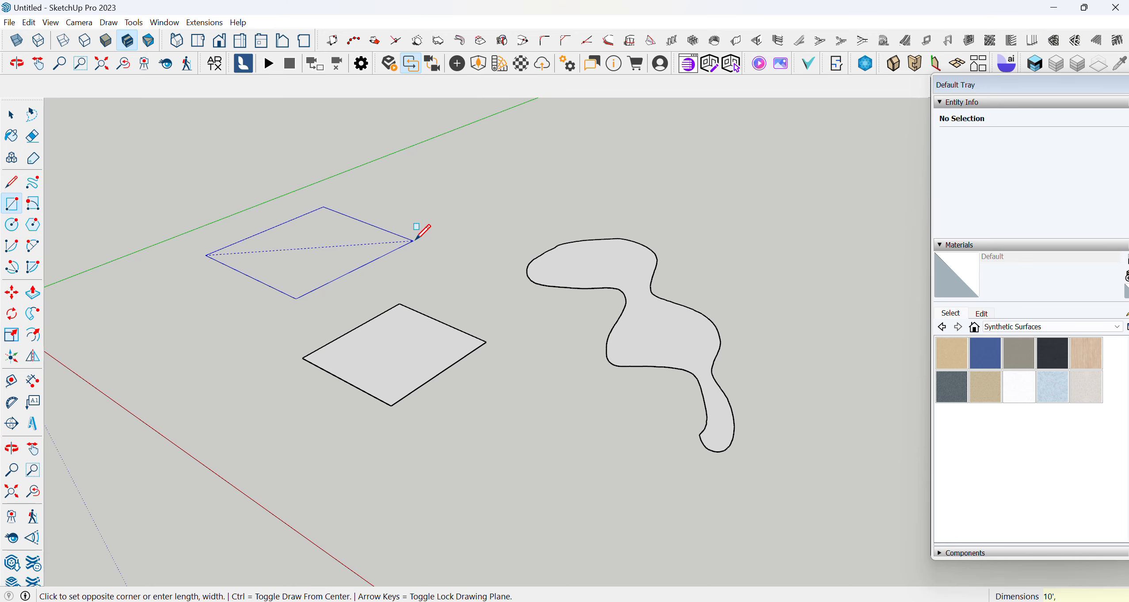
# Complete a flat 10' by 10' rectangle on the ground behind the small rectangle
pyautogui.press('Return')
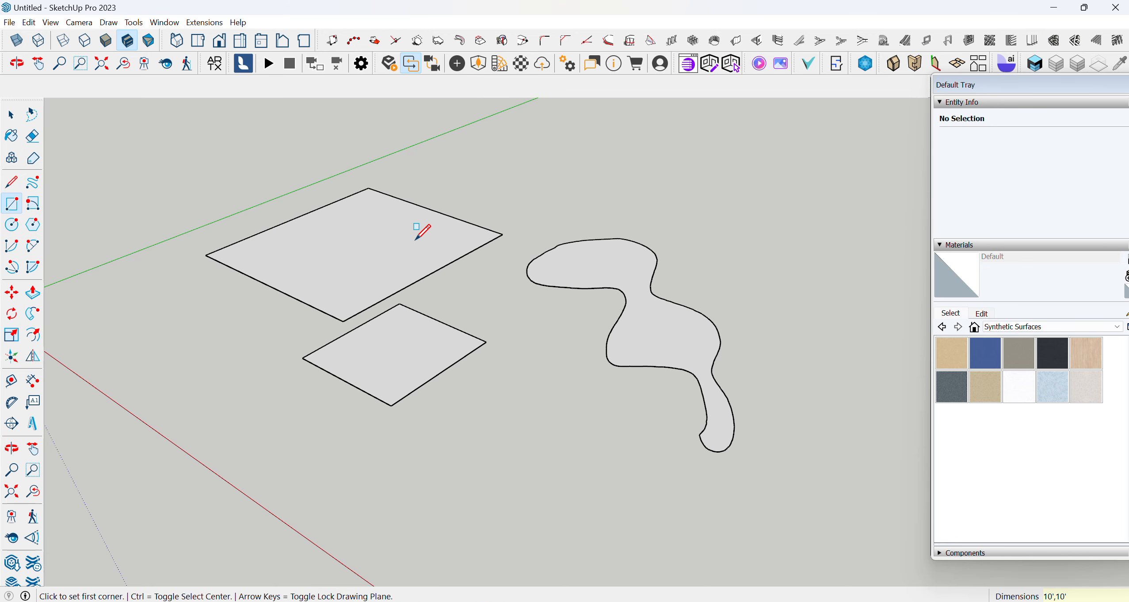
pyautogui.scroll(-3, 339, 214)
pyautogui.moveTo(349, 259); pyautogui.dragTo(403, 325, button='middle')
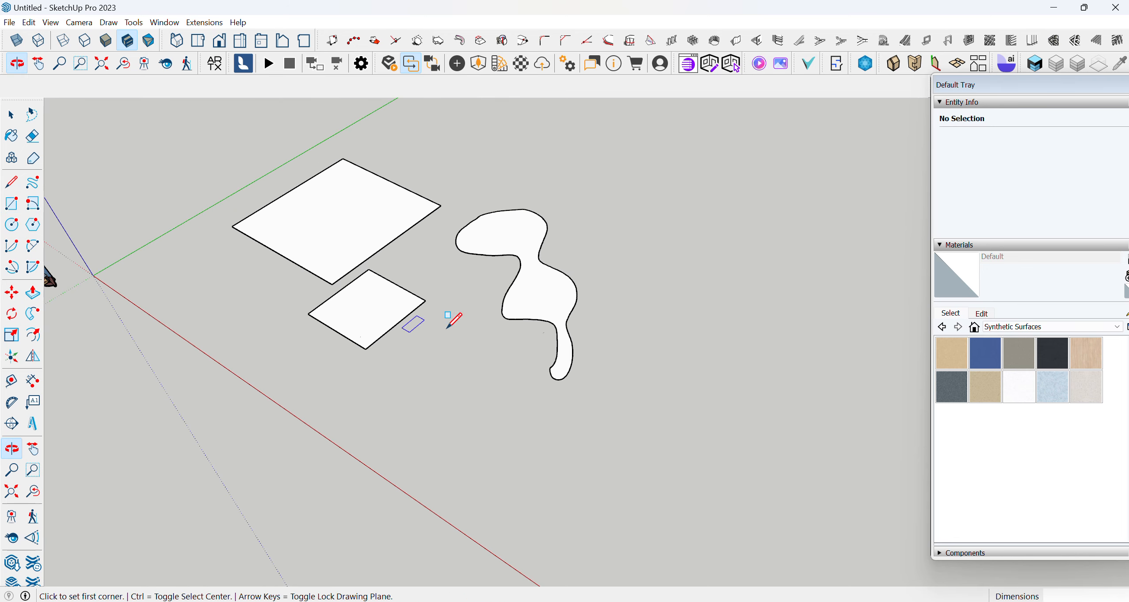
pyautogui.scroll(2, 181, 231)
pyautogui.scroll(-1, 184, 309)
pyautogui.moveTo(185, 296); pyautogui.dragTo(194, 277, button='middle')
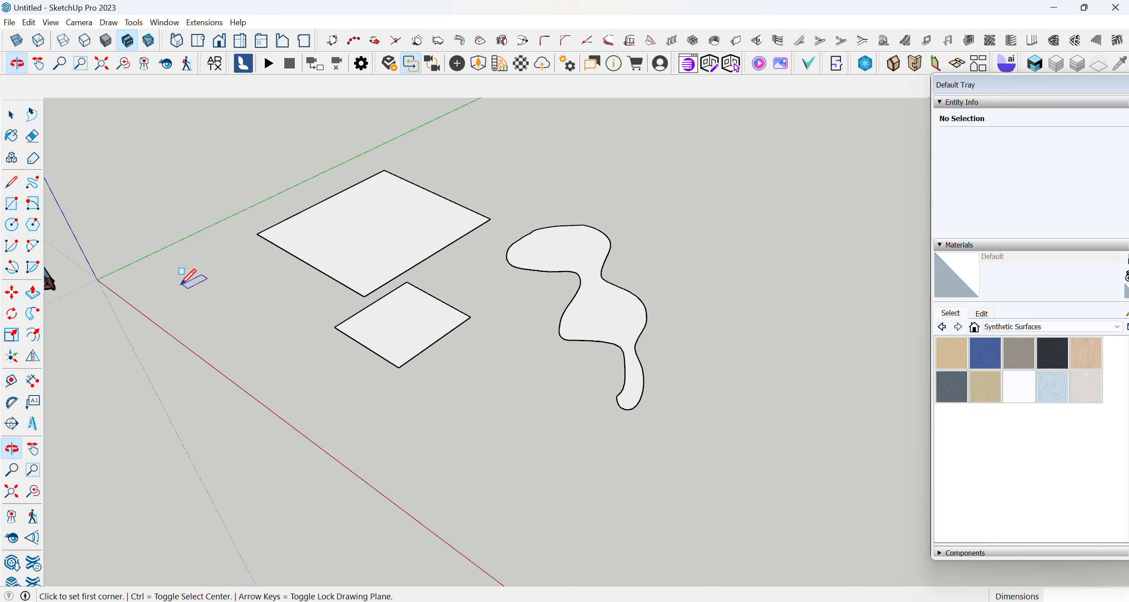
# Draw a rotated rectangle standing at 90° along the large square's edge nearest the green axis, with a width of 10'
pyautogui.click(34, 210)
pyautogui.scroll(-1, 309, 358)
pyautogui.click(265, 251)
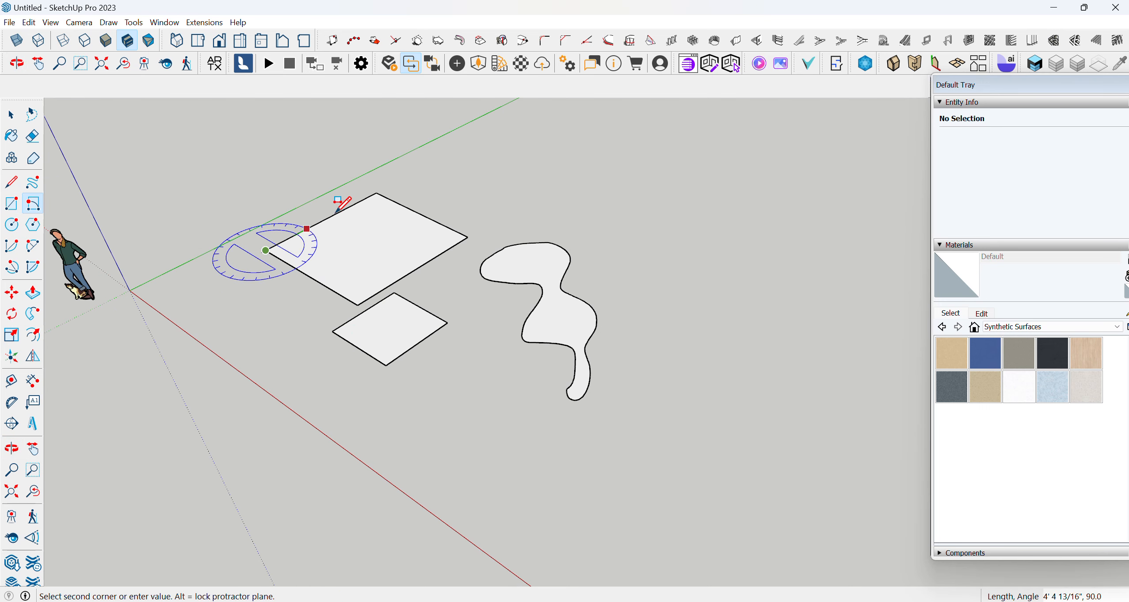
pyautogui.click(376, 191)
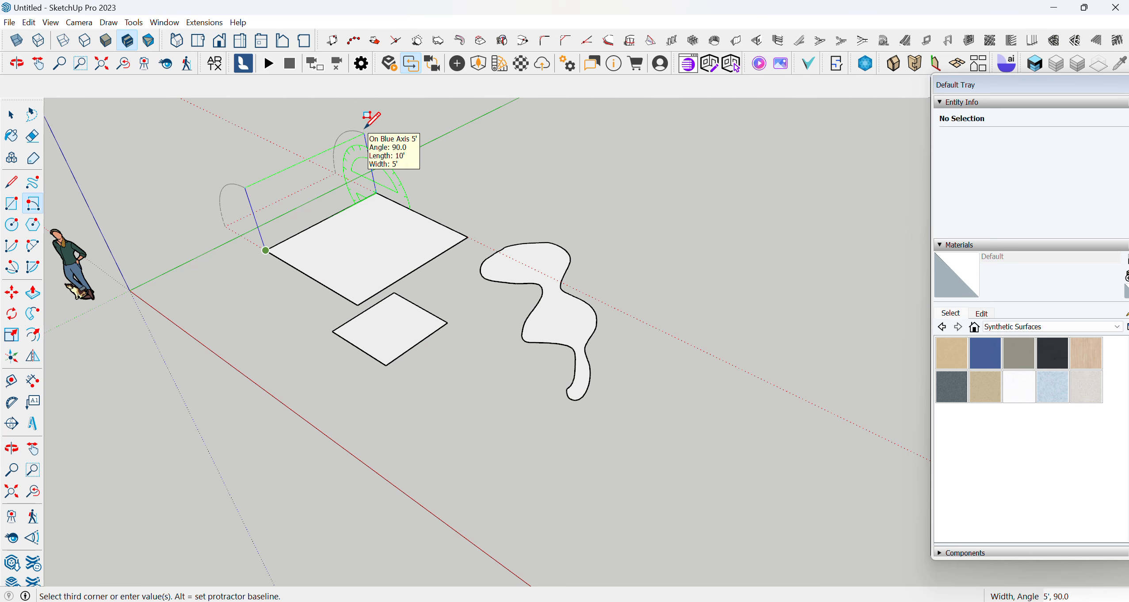
pyautogui.write('10')
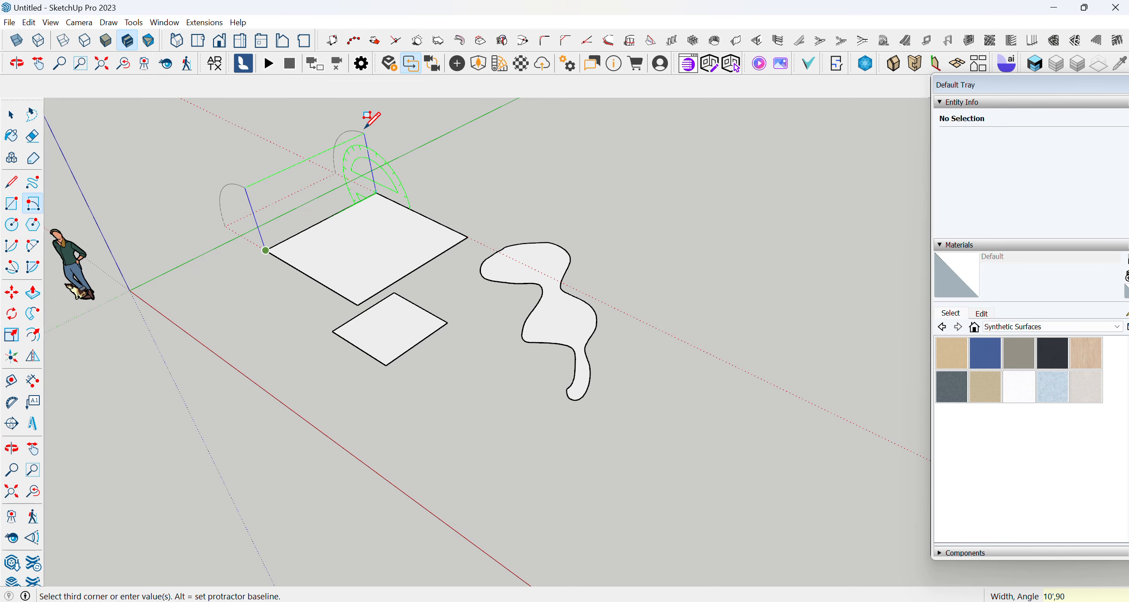
pyautogui.press('Return')
# Draw a second upright rotated rectangle on the large square's adjacent edge, reaching the first upright's top corner
pyautogui.moveTo(384, 327)
pyautogui.mouseDown(button='middle')
pyautogui.moveTo(335, 221)
pyautogui.moveTo(396, 318)
pyautogui.moveTo(371, 340)
pyautogui.mouseUp(button='middle')
pyautogui.scroll(-1, 376, 440)
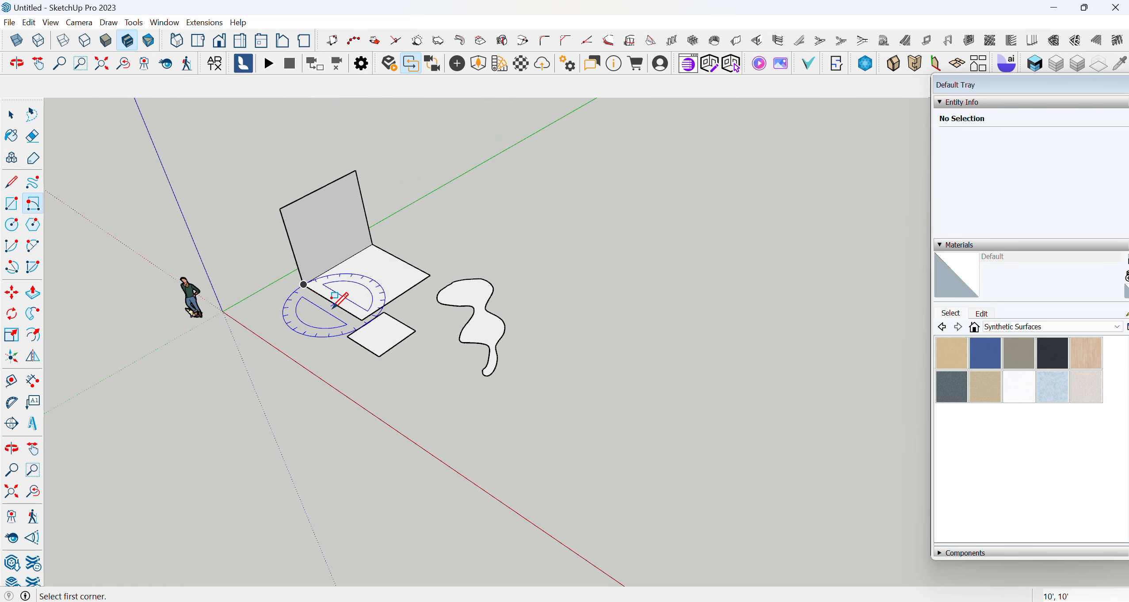
pyautogui.scroll(3, 329, 323)
pyautogui.scroll(-1, 331, 324)
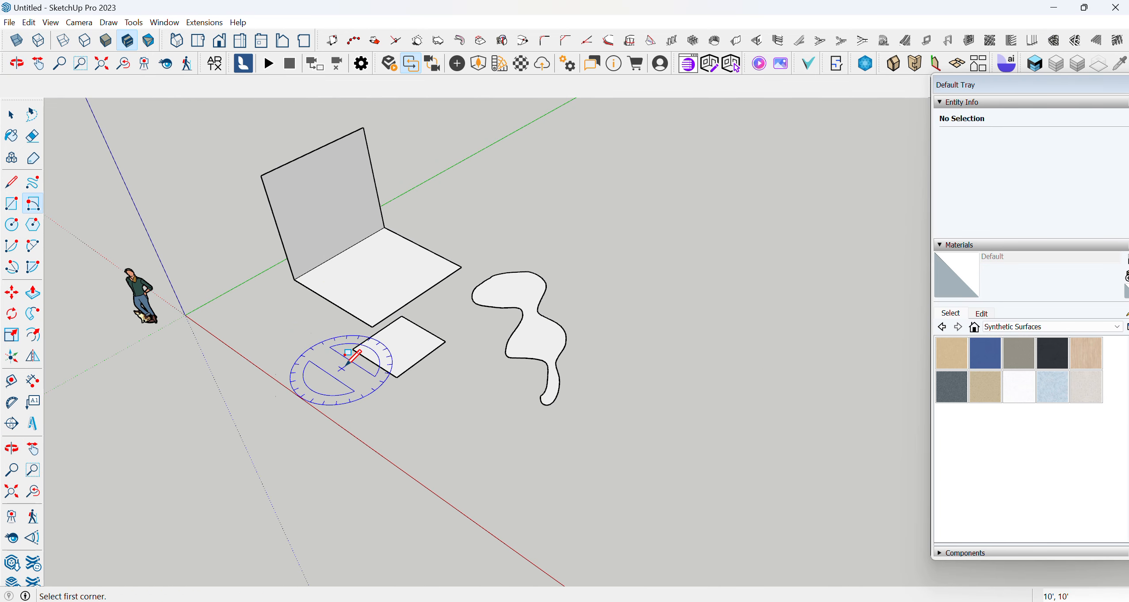
pyautogui.click(373, 327)
pyautogui.click(294, 280)
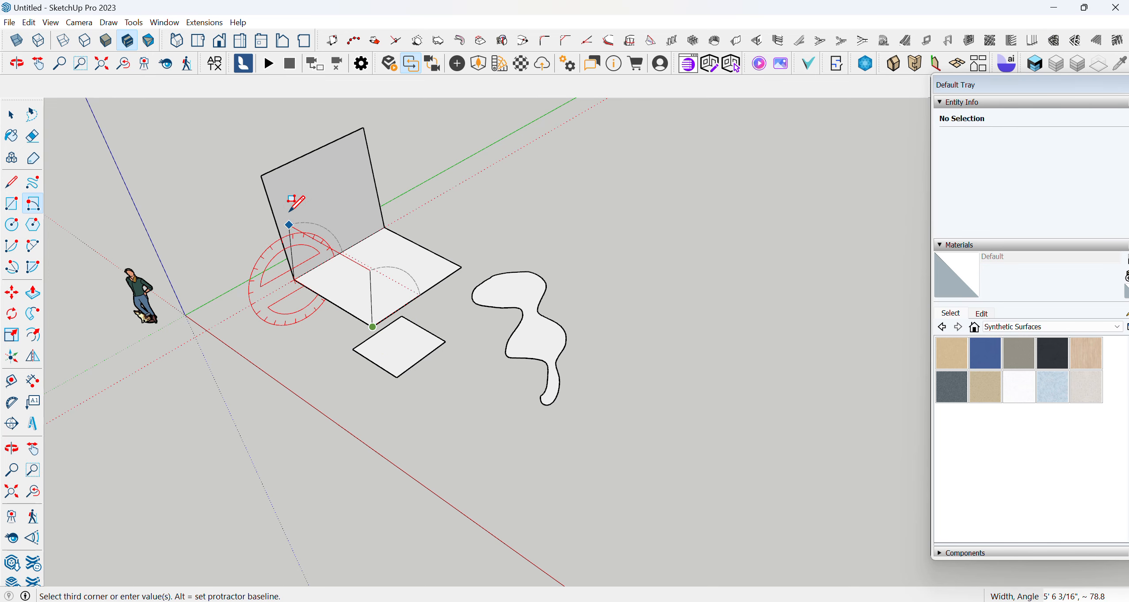
pyautogui.click(265, 173)
pyautogui.click(265, 172)
pyautogui.moveTo(486, 429); pyautogui.dragTo(426, 369, button='middle')
pyautogui.moveTo(790, 303); pyautogui.dragTo(546, 206, button='middle')
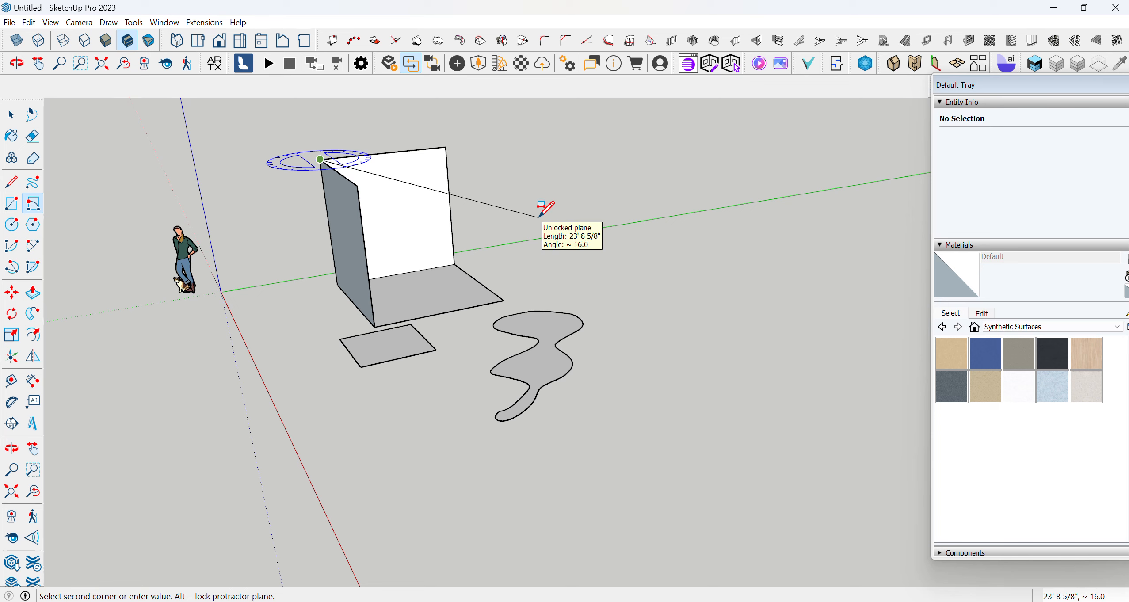
pyautogui.press('Escape')
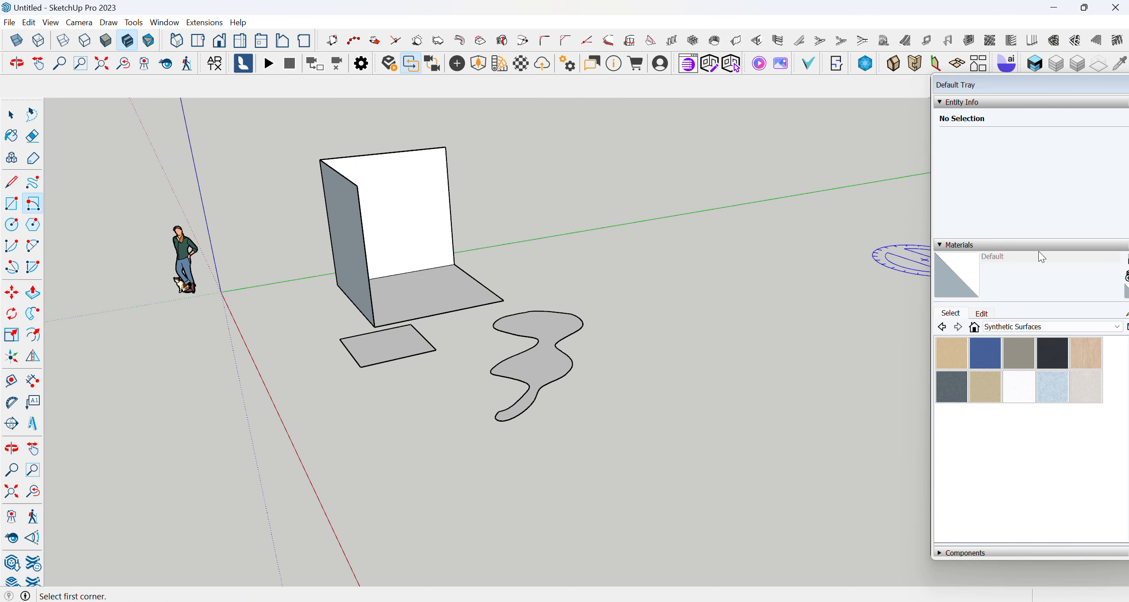
# Draw a circle with a 3' radius on open ground beyond the freeform shape
pyautogui.click(14, 226)
pyautogui.click(676, 461)
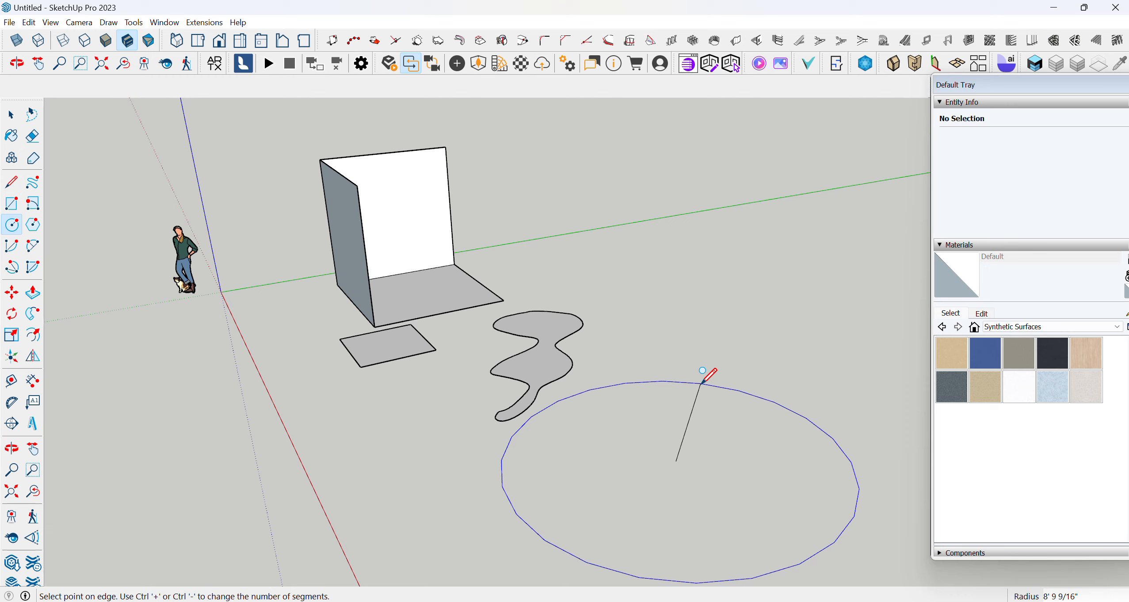
pyautogui.press('Return')
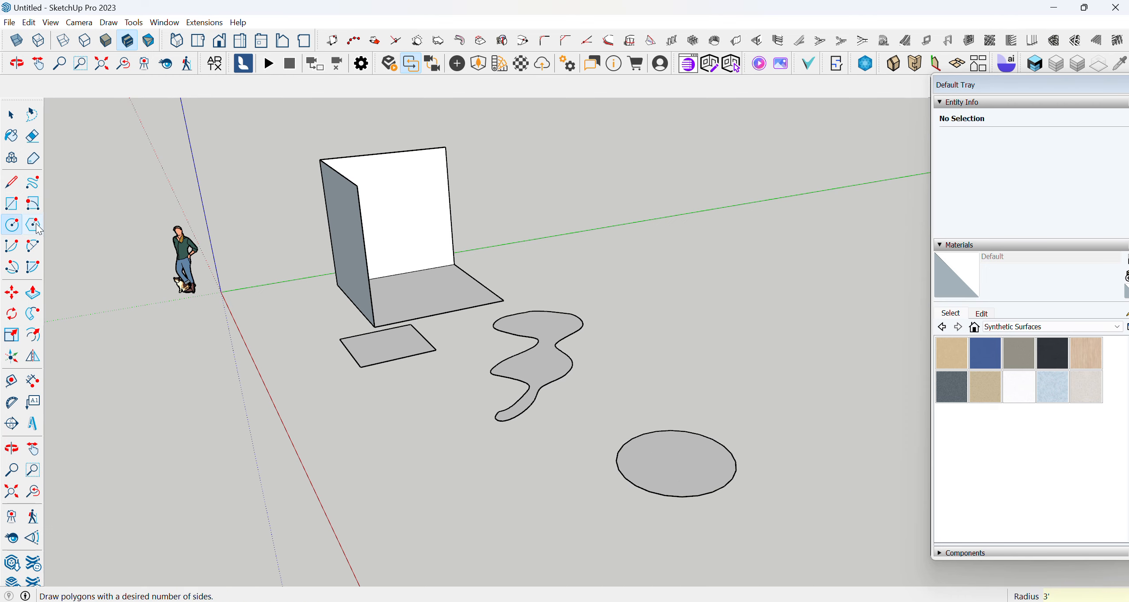
# Draw a second circle with a 4' radius between the red axis and the 3' circle
pyautogui.click(421, 505)
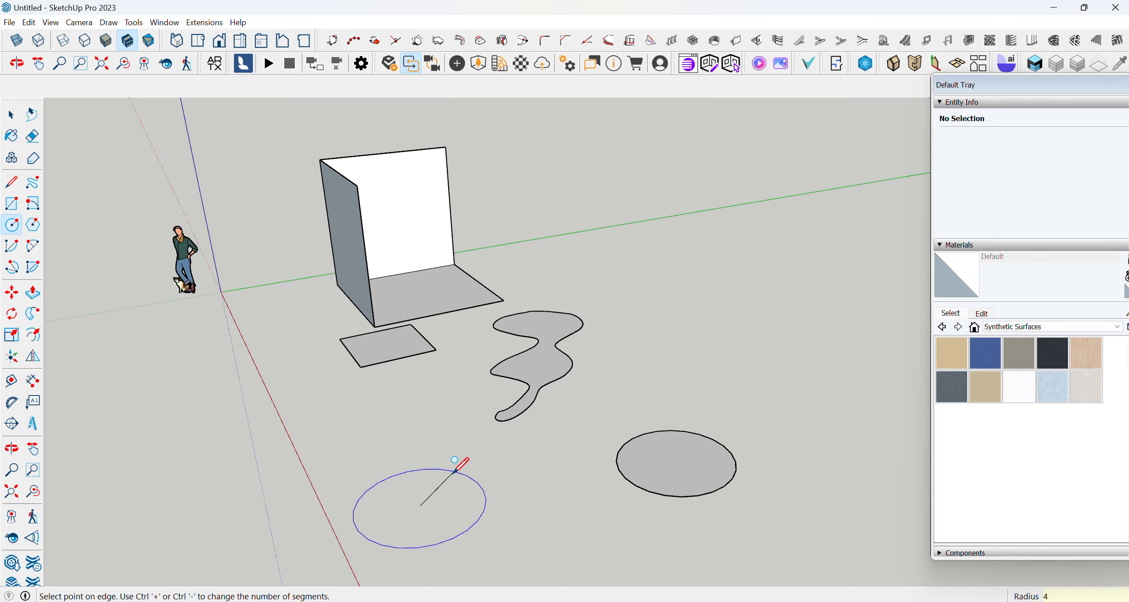
pyautogui.write('4')
pyautogui.press('Return')
# Draw a six-sided polygon with an inscribed radius of 5' on open ground behind the 3' circle
pyautogui.moveTo(456, 460)
pyautogui.mouseDown(button='middle')
pyautogui.moveTo(378, 342)
pyautogui.moveTo(403, 398)
pyautogui.mouseUp(button='middle')
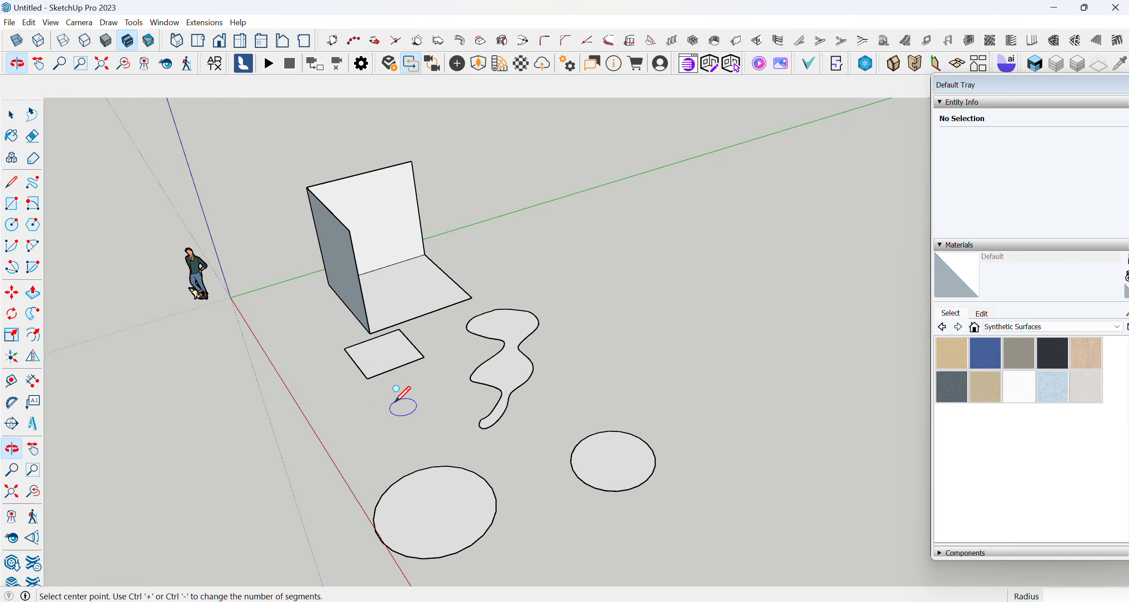
pyautogui.click(31, 227)
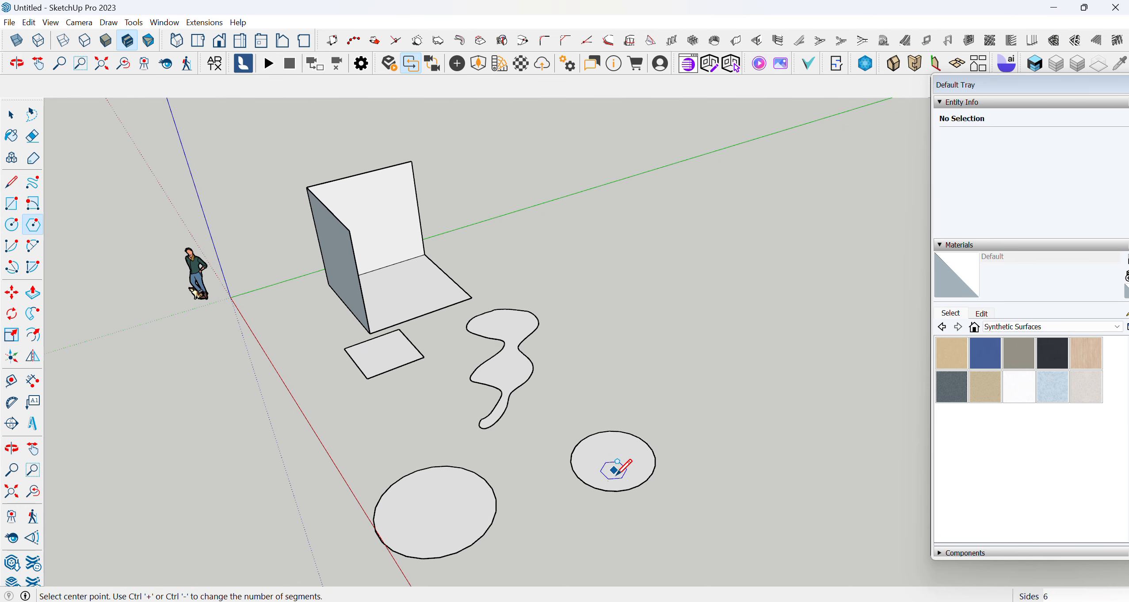
pyautogui.click(672, 384)
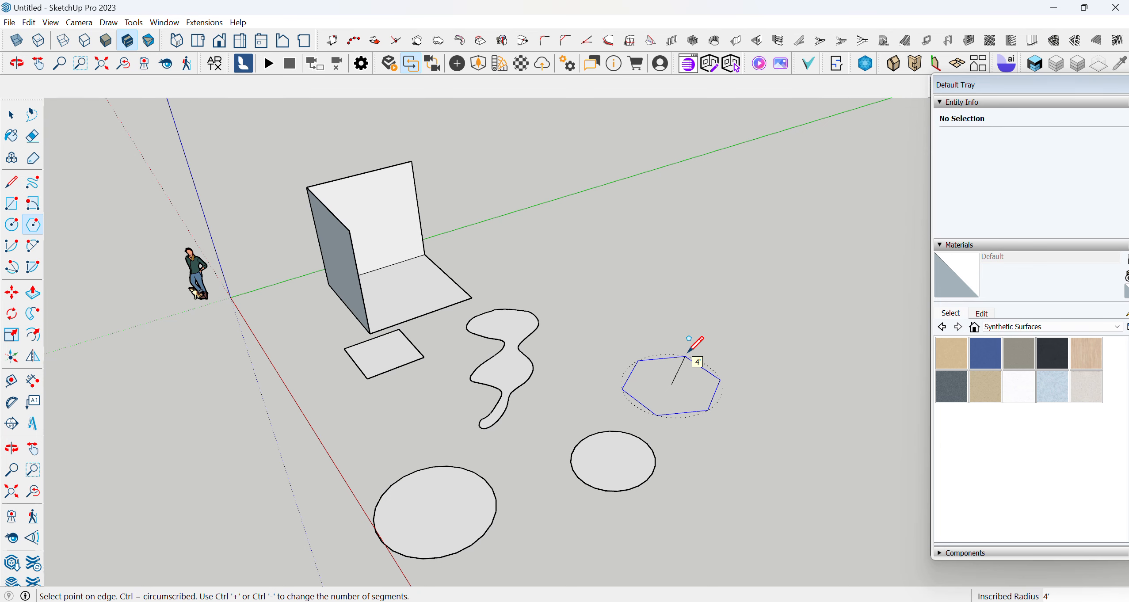
pyautogui.press('Return')
# Draw a 5' radius circle from the hexagon's centre through its corners
pyautogui.moveTo(689, 351); pyautogui.dragTo(734, 442, button='middle')
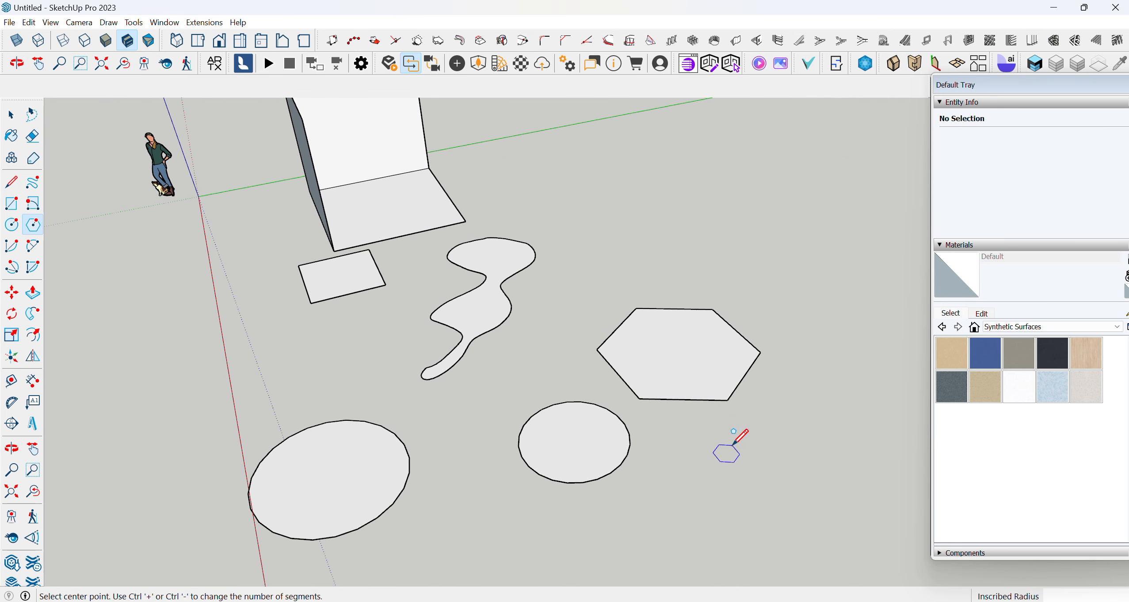
pyautogui.click(12, 225)
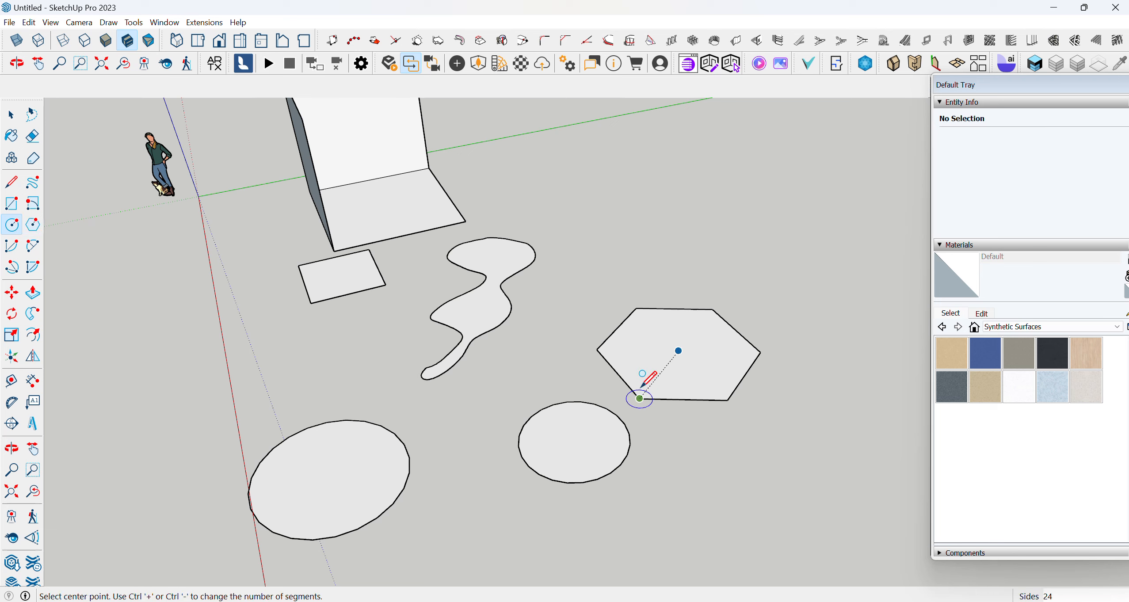
pyautogui.click(679, 350)
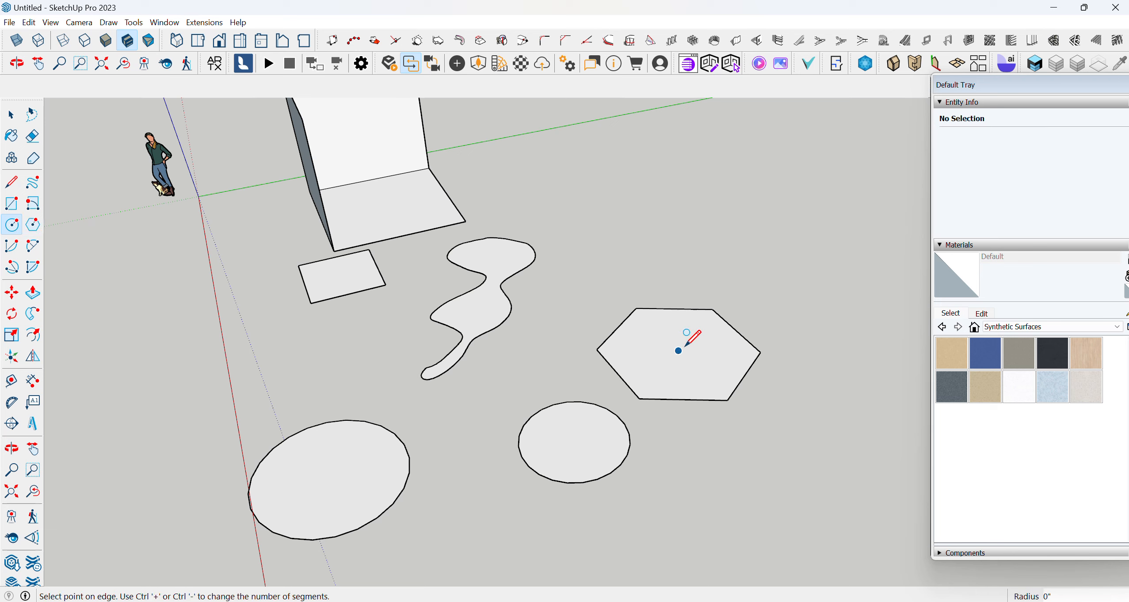
pyautogui.click(711, 310)
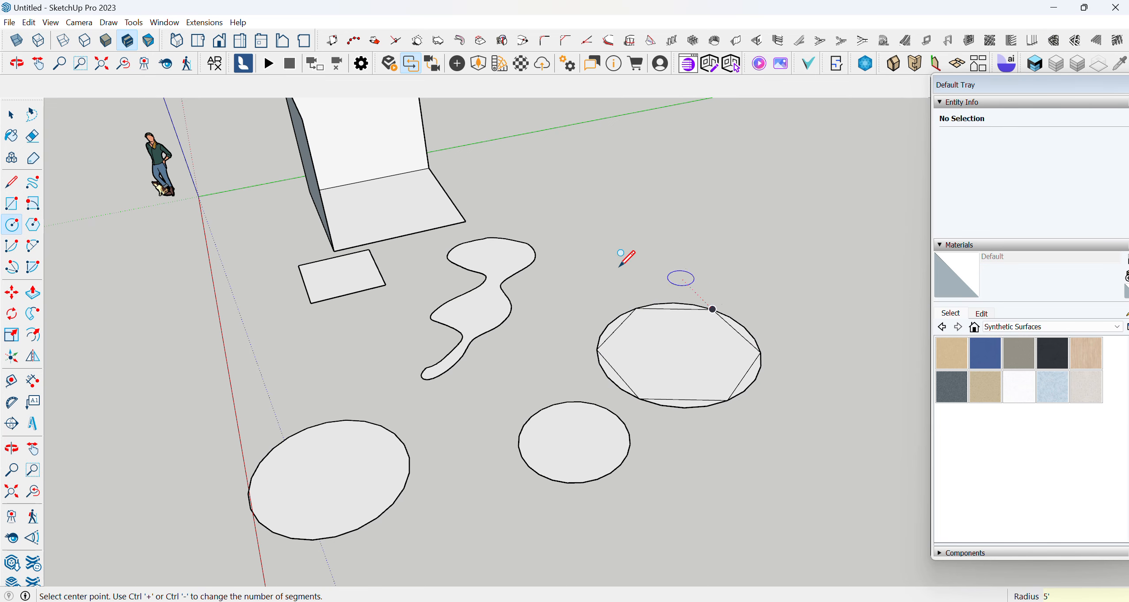
# Draw a 90° centre-point arc on the open ground in front of the two plain circles
pyautogui.moveTo(621, 253); pyautogui.dragTo(628, 433, button='middle')
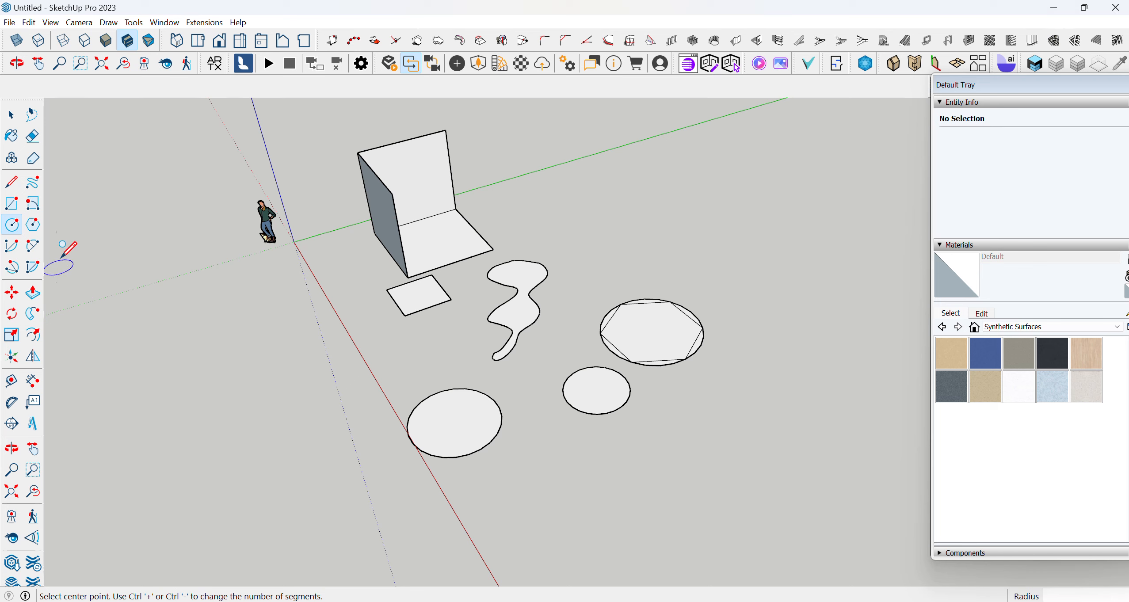
pyautogui.click(12, 246)
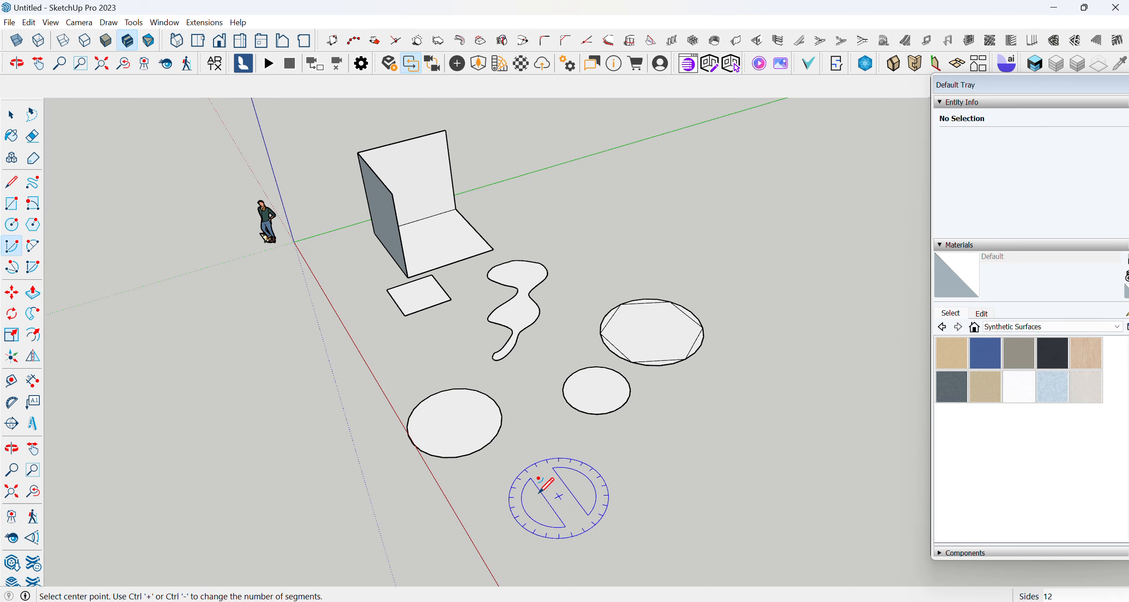
pyautogui.click(519, 510)
pyautogui.click(606, 468)
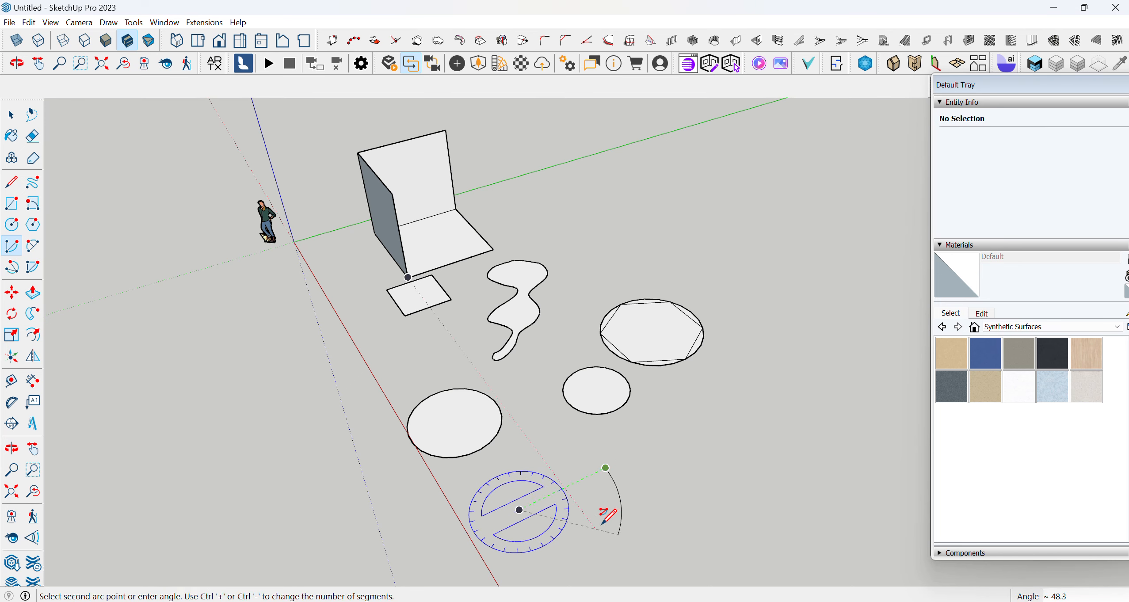
pyautogui.click(545, 541)
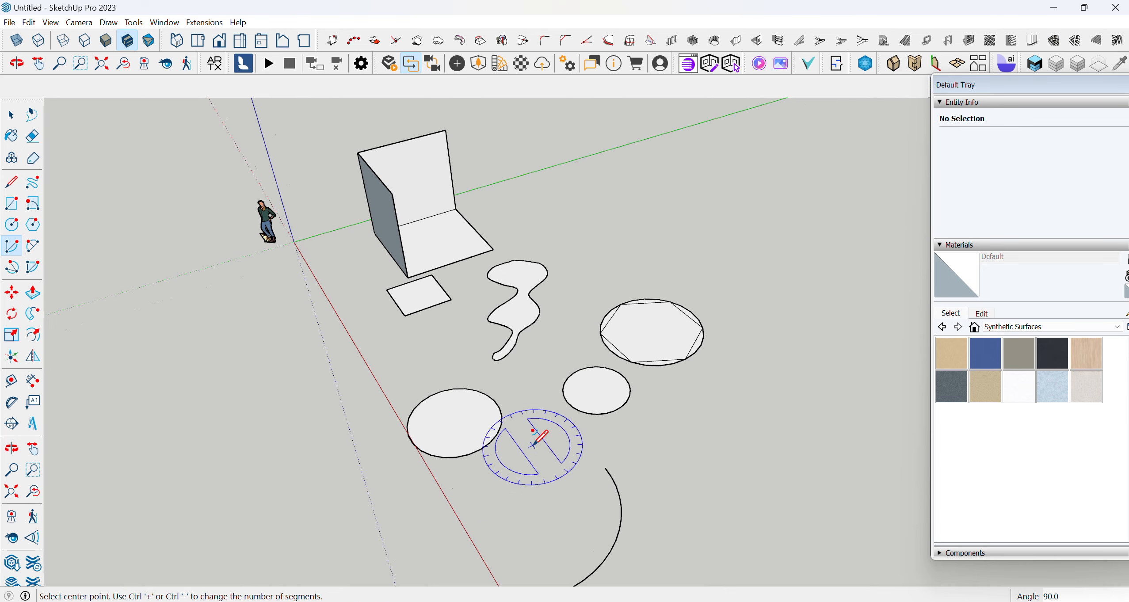
# Draw a centre-point arc around the large square's back corner, ending near its adjacent outer corner
pyautogui.moveTo(537, 434); pyautogui.dragTo(424, 324, button='middle')
pyautogui.scroll(3, 481, 259)
pyautogui.click(486, 209)
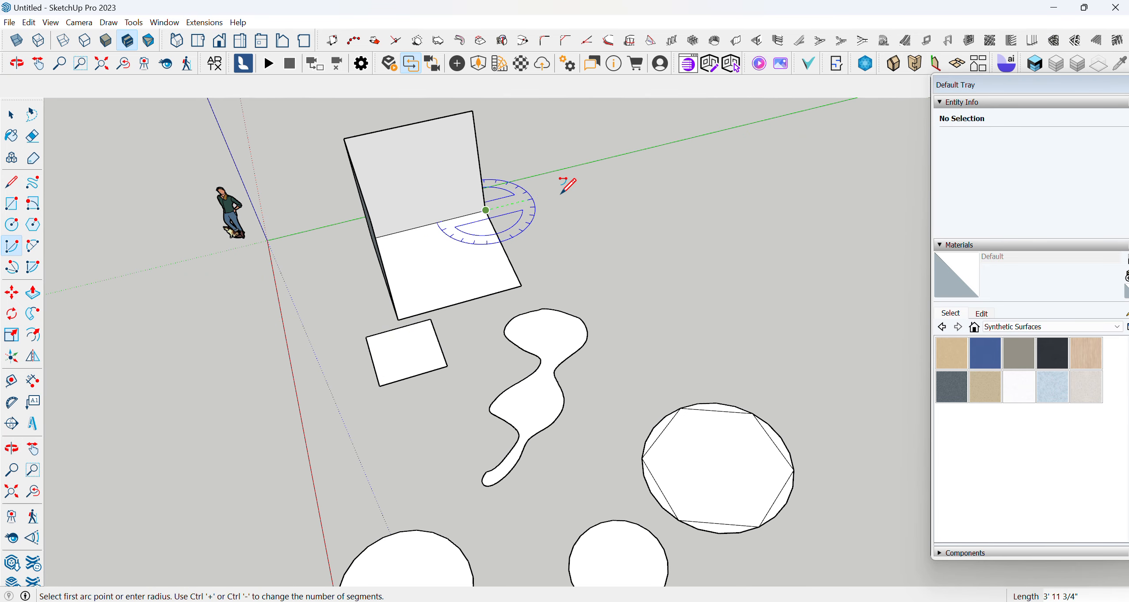
pyautogui.click(601, 182)
pyautogui.click(521, 285)
# Draw a two-point arc across the large square's open edge facing the centre-point arc, with a bulge of 3'
pyautogui.moveTo(718, 252); pyautogui.dragTo(504, 232, button='middle')
pyautogui.scroll(3, 500, 261)
pyautogui.scroll(-2, 499, 263)
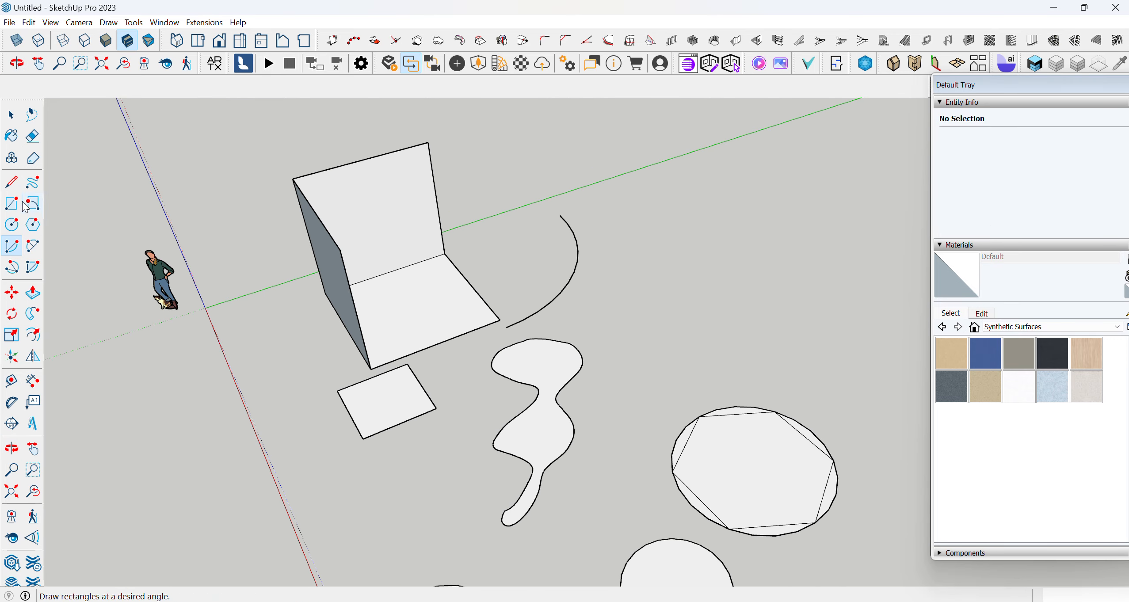
pyautogui.click(33, 246)
pyautogui.click(454, 252)
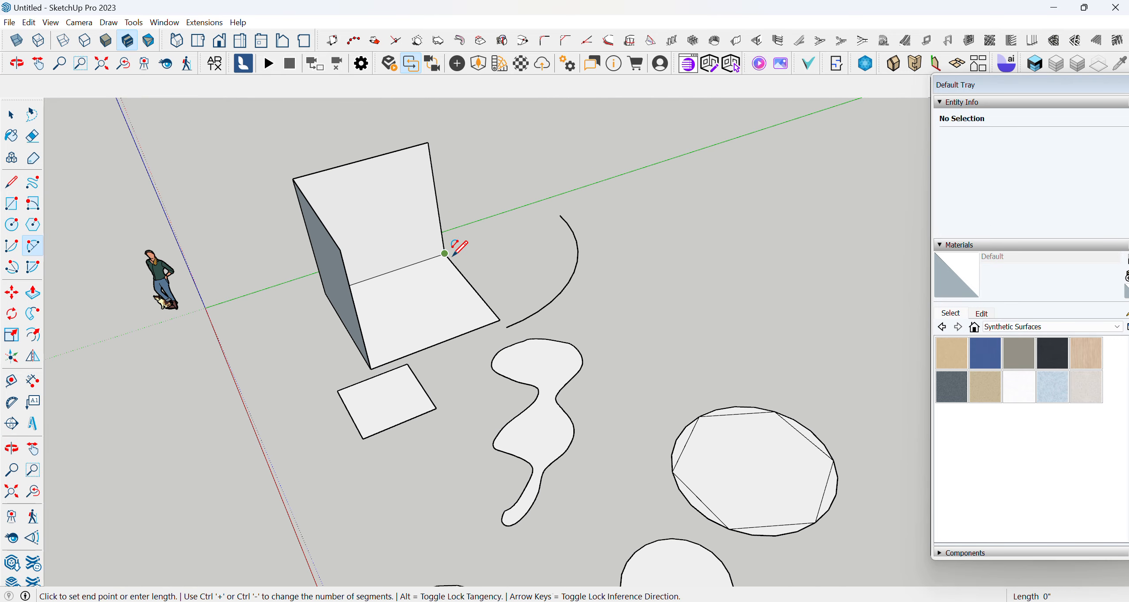
pyautogui.click(500, 319)
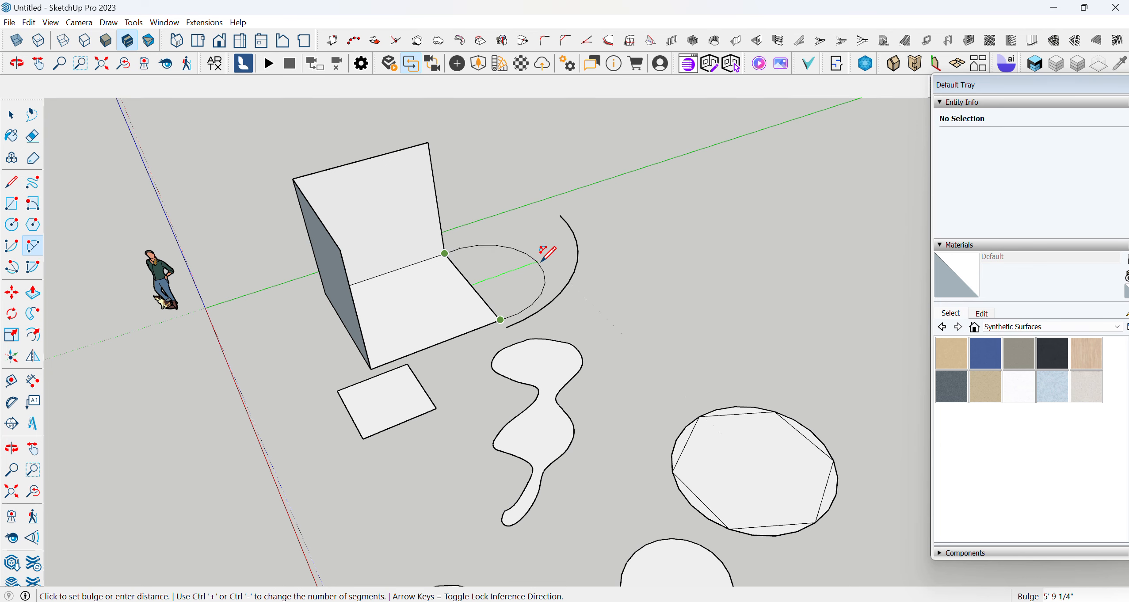
pyautogui.write('3')
pyautogui.press('Return')
# Draw a freestanding three-point arc on the ground in front of the small rectangle
pyautogui.scroll(1, 290, 311)
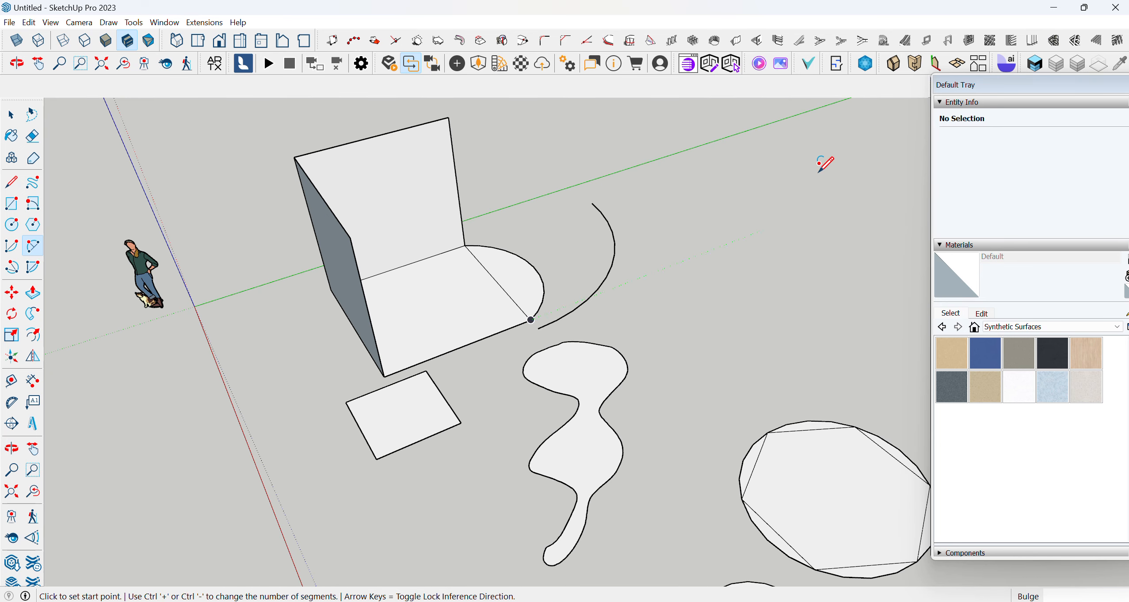
pyautogui.click(18, 275)
pyautogui.scroll(-1, 195, 307)
pyautogui.click(328, 503)
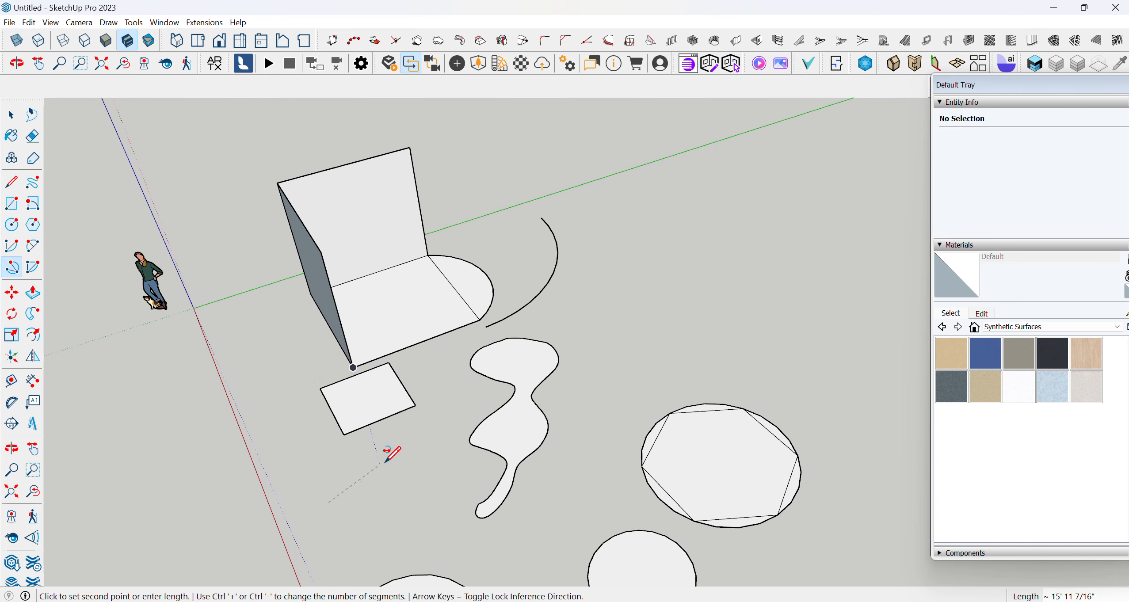
pyautogui.click(410, 466)
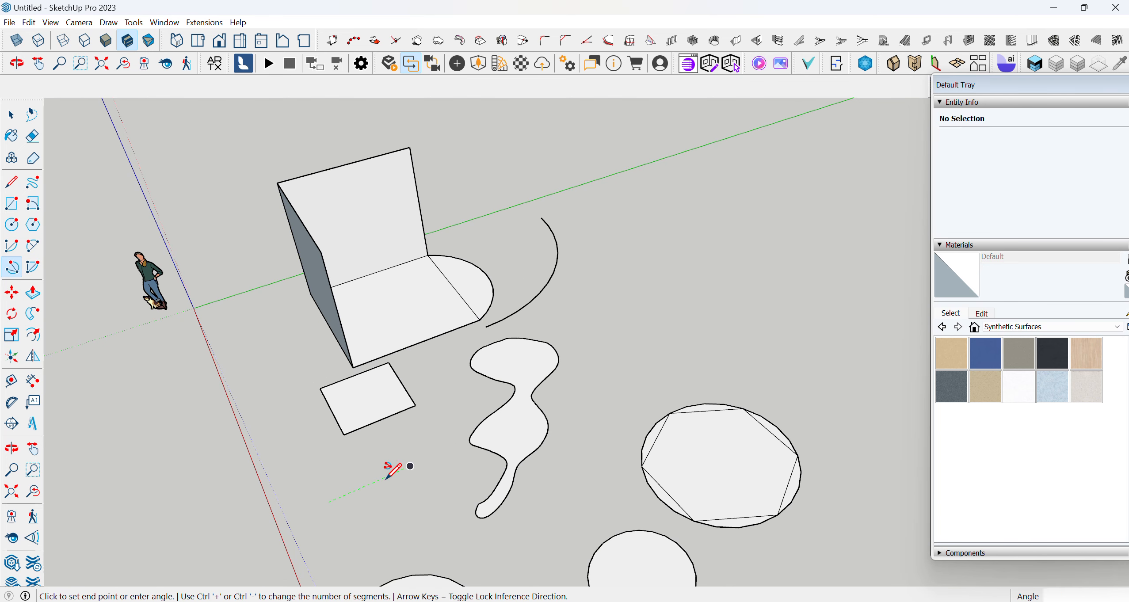
pyautogui.scroll(1, 362, 506)
pyautogui.scroll(1, 358, 508)
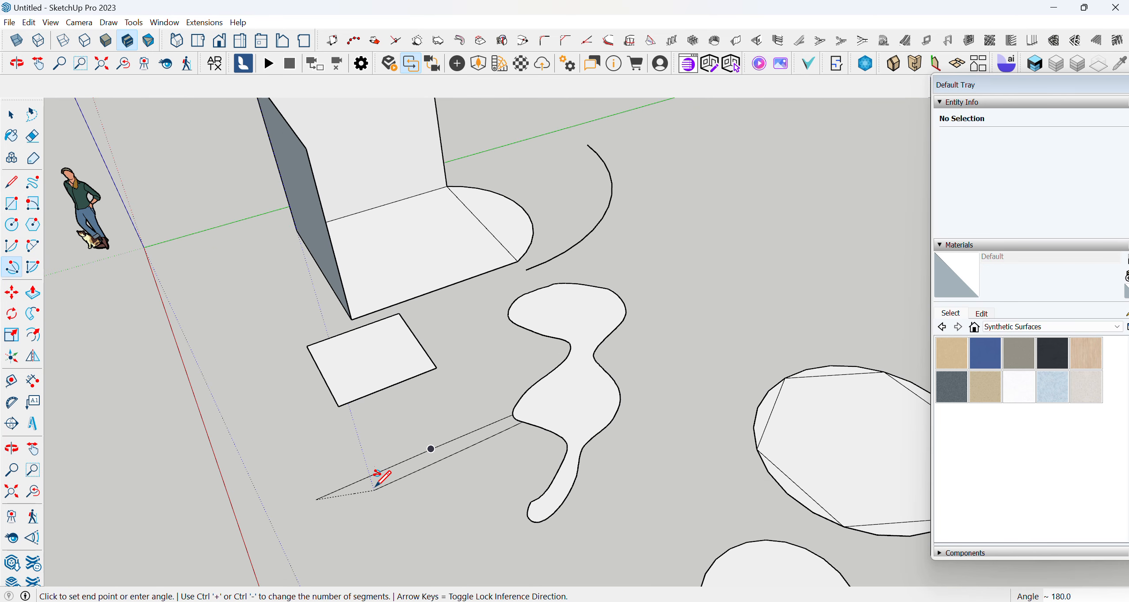
pyautogui.click(419, 504)
# Draw a three-point arc joining the two corners of the small rectangle's edge nearest the red axis, bulging outward
pyautogui.moveTo(505, 495); pyautogui.dragTo(395, 415, button='middle')
pyautogui.click(340, 313)
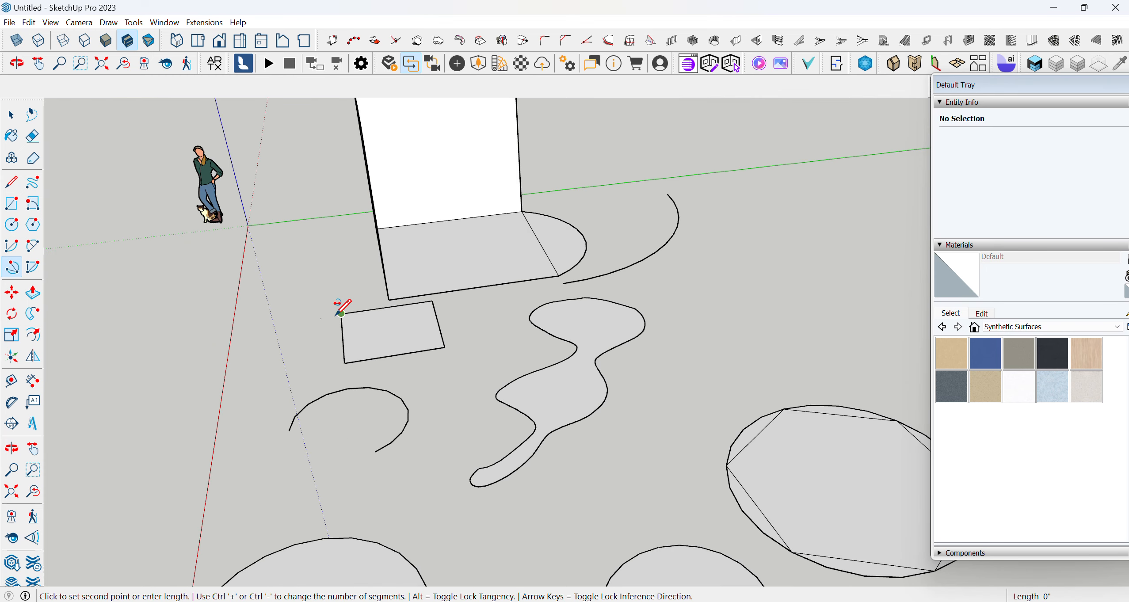
pyautogui.click(344, 362)
pyautogui.click(292, 338)
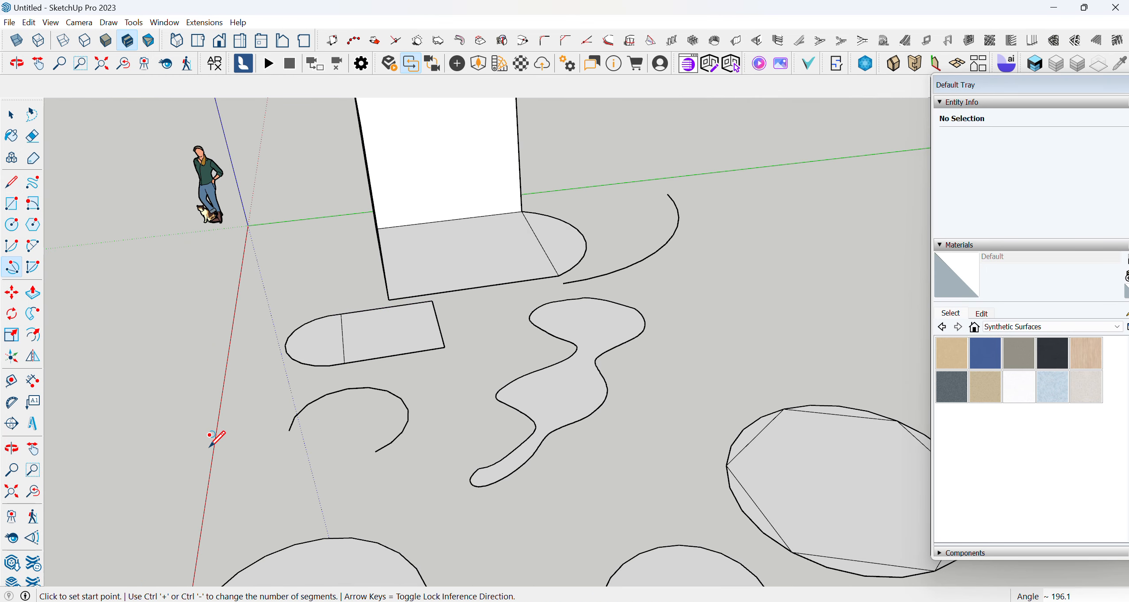
# Try to draw a pie shape with a 3' radius on the ground between the origin and the small rectangle
pyautogui.moveTo(214, 433); pyautogui.dragTo(383, 489, button='middle')
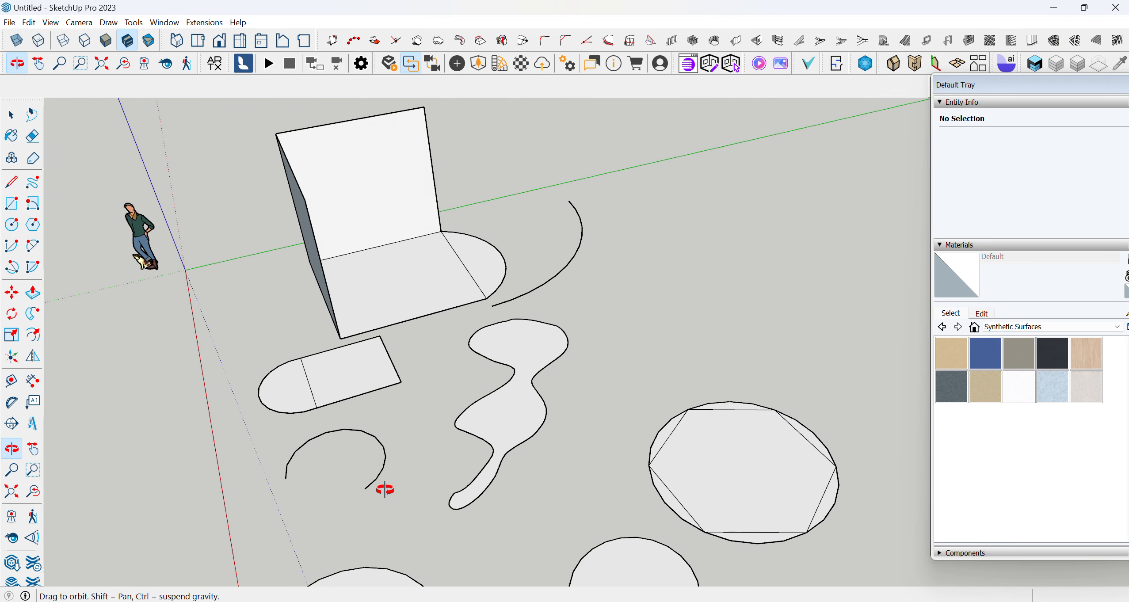
pyautogui.click(32, 267)
pyautogui.click(249, 316)
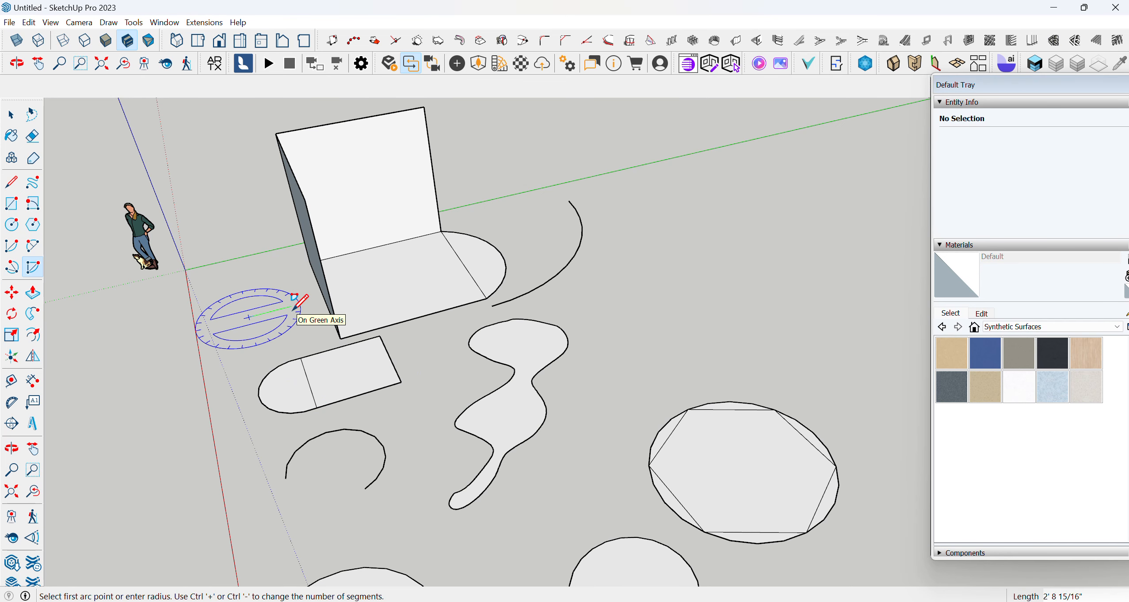
pyautogui.write("3'")
pyautogui.press('Return')
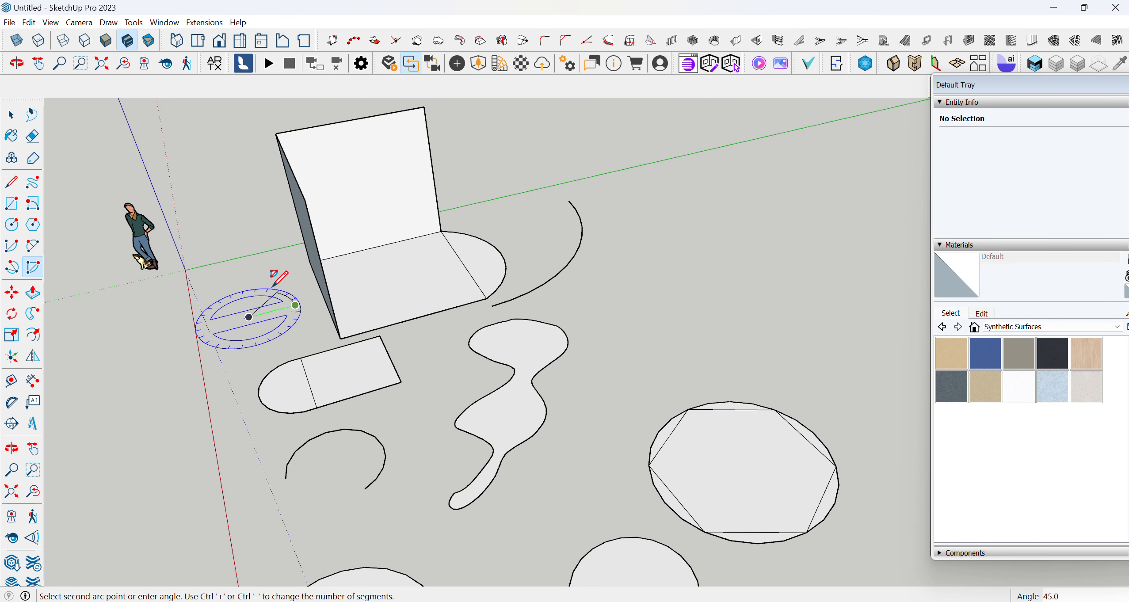
pyautogui.write("'")
pyautogui.press('Return')
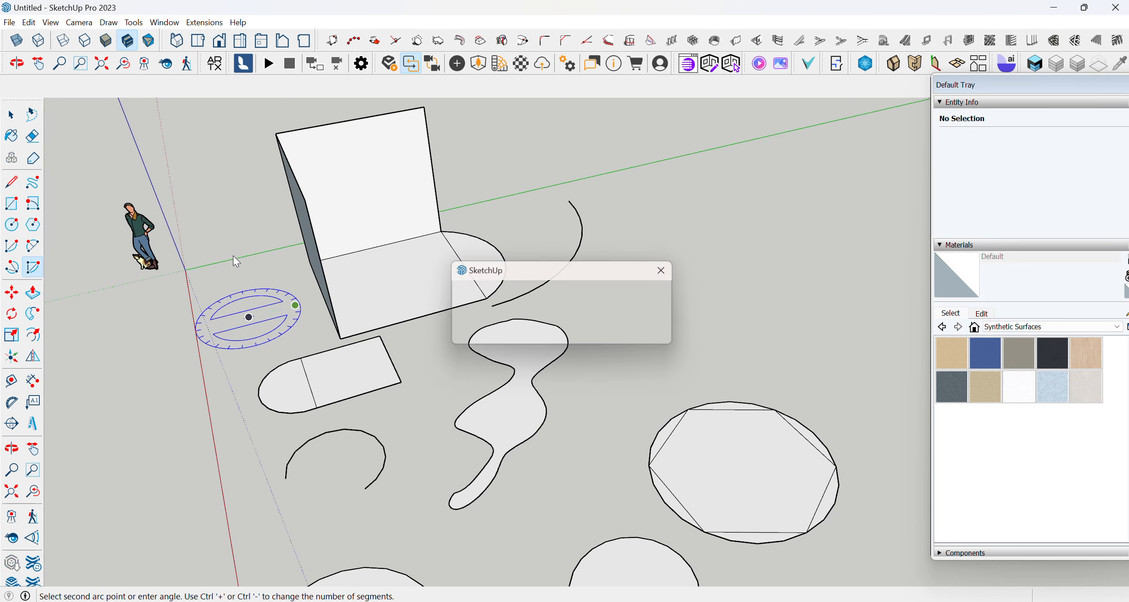
pyautogui.press('Return')
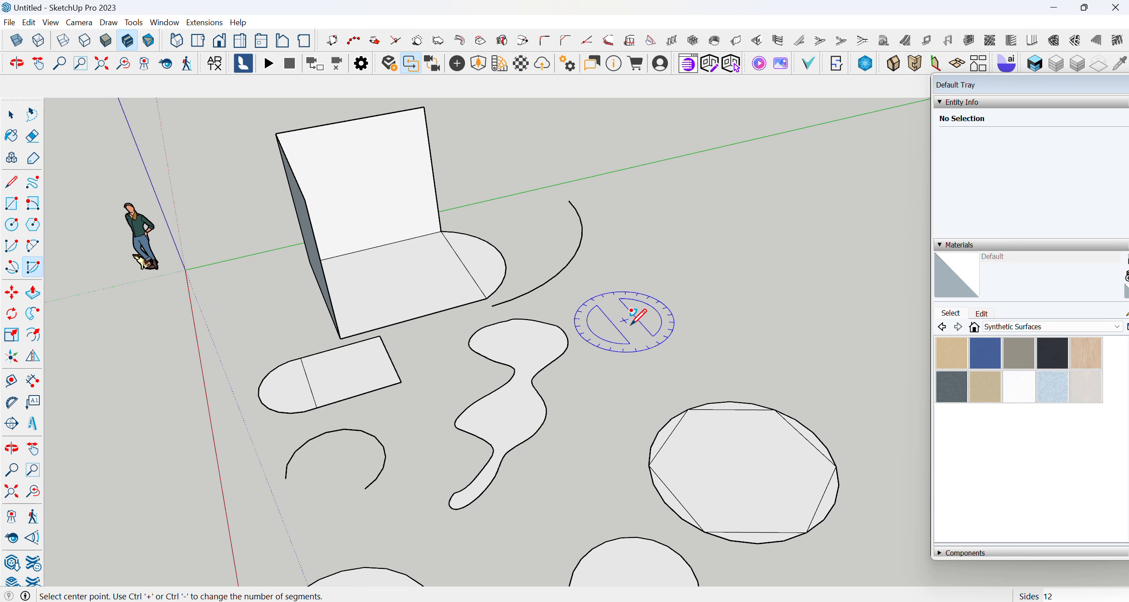
# Draw a pie shape with a 3' radius and a 90-degree angle on the open ground behind the polygon
pyautogui.click(662, 310)
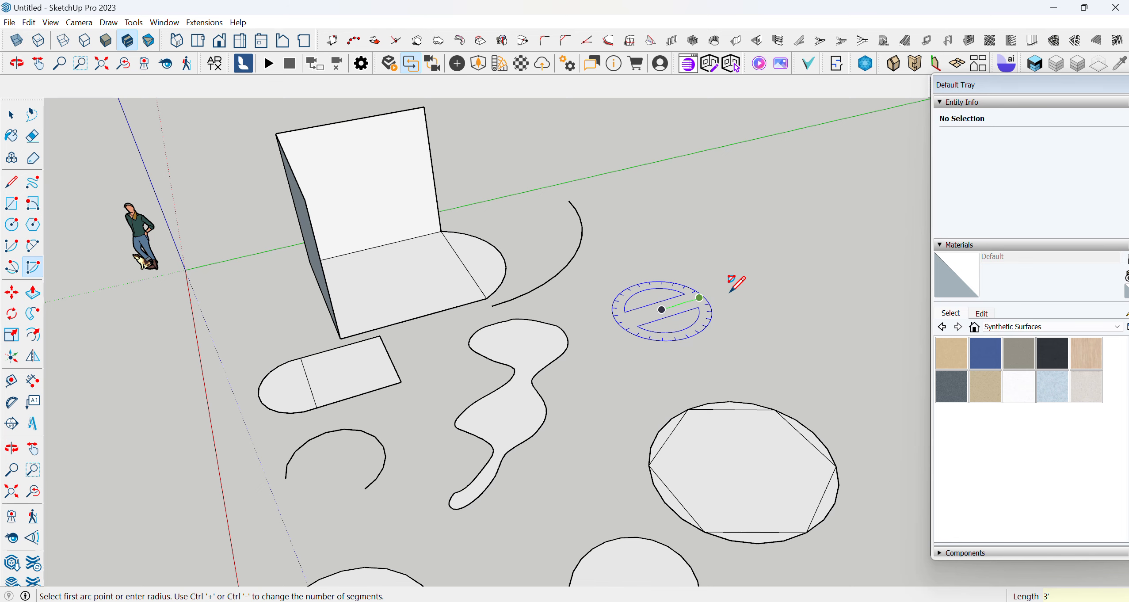
pyautogui.press('Return')
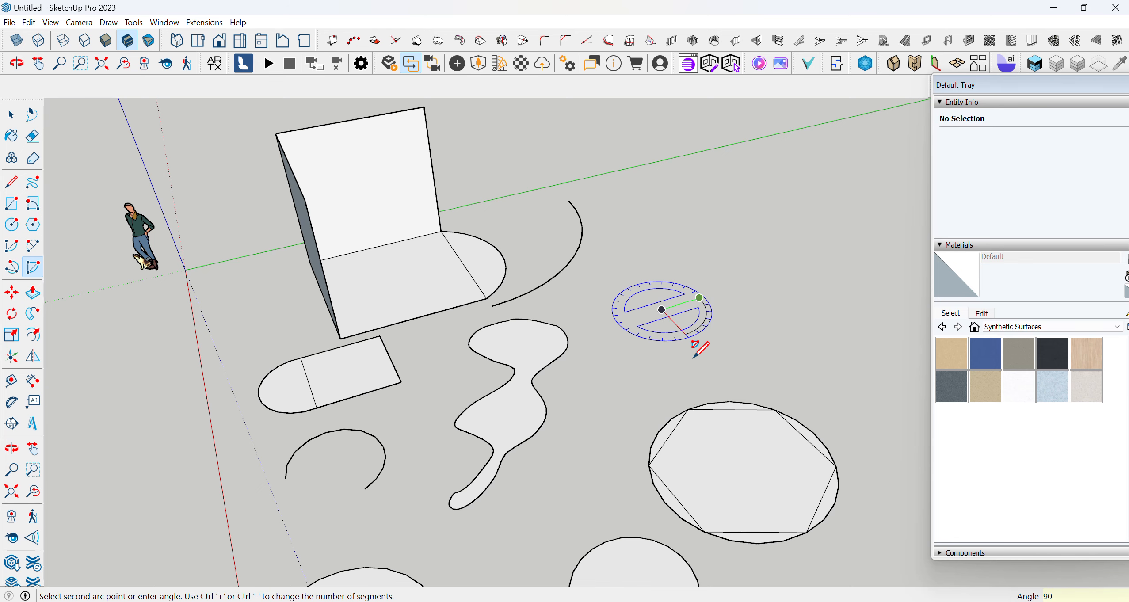
pyautogui.write('90')
pyautogui.press('Return')
# Examine the new pie shape together with the other drawn shapes from several view angles
pyautogui.scroll(-3, 700, 349)
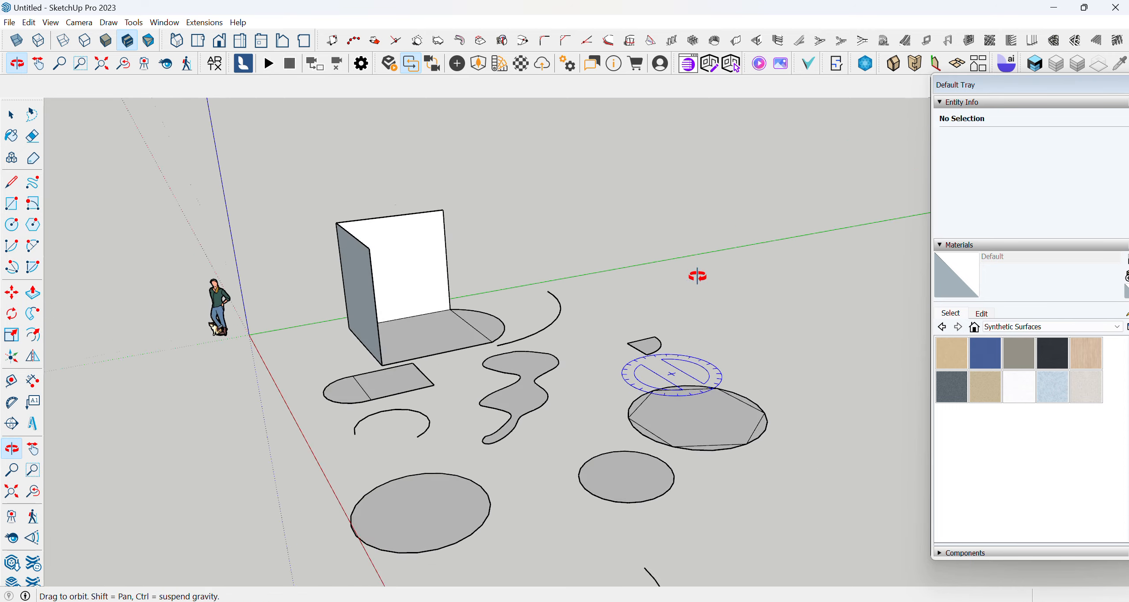
pyautogui.scroll(4, 622, 368)
pyautogui.scroll(-3, 553, 316)
pyautogui.moveTo(486, 323); pyautogui.dragTo(626, 391, button='middle')
pyautogui.scroll(-1, 508, 391)
pyautogui.scroll(3, 610, 424)
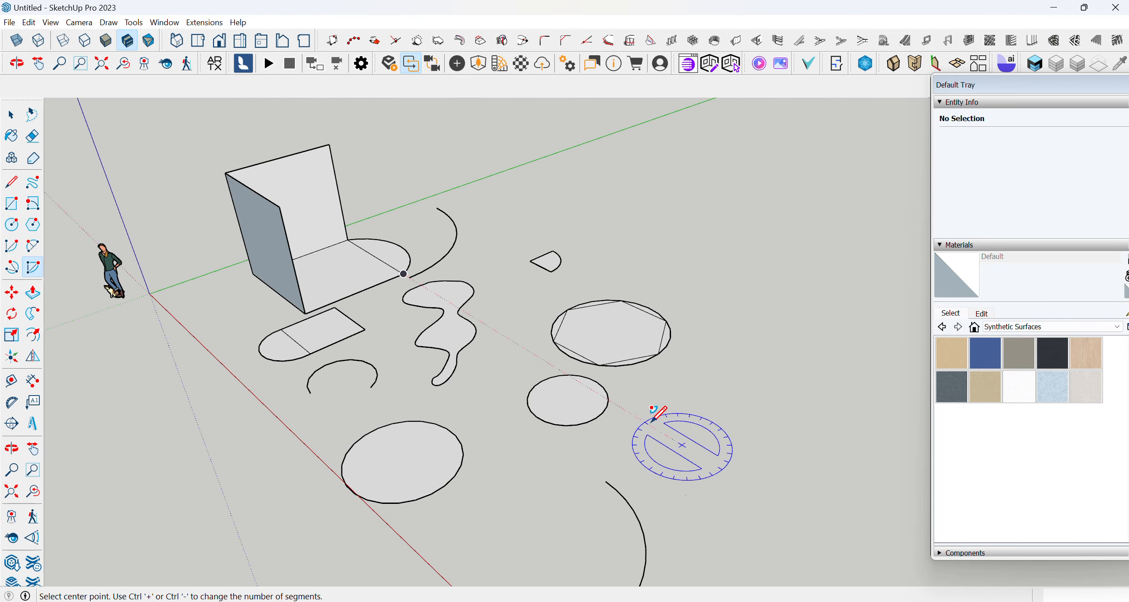
pyautogui.scroll(-2, 621, 391)
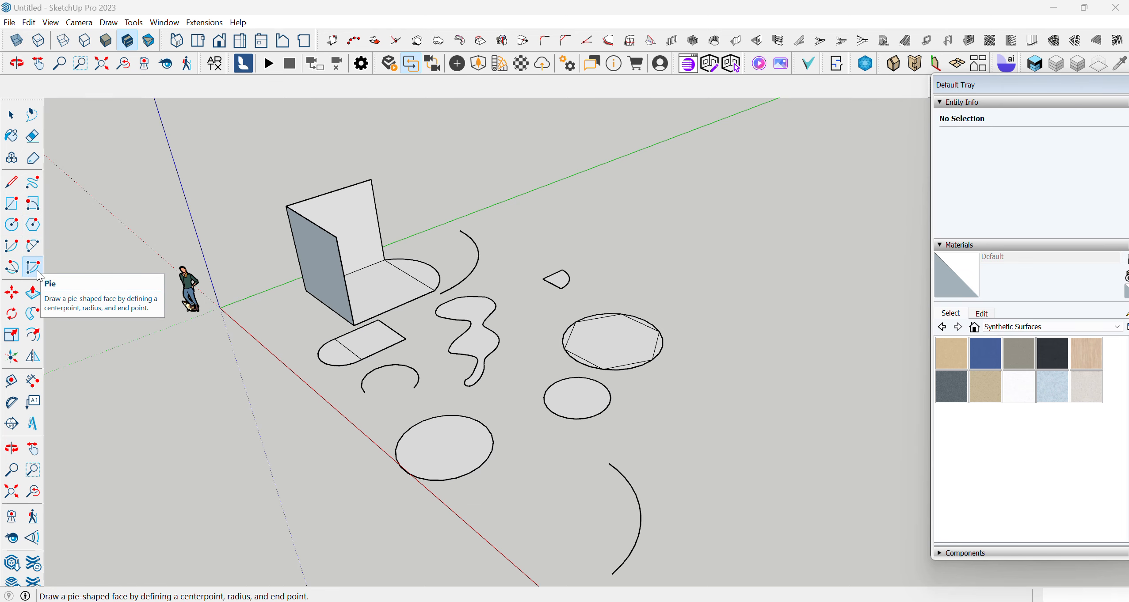
pyautogui.scroll(5, 623, 427)
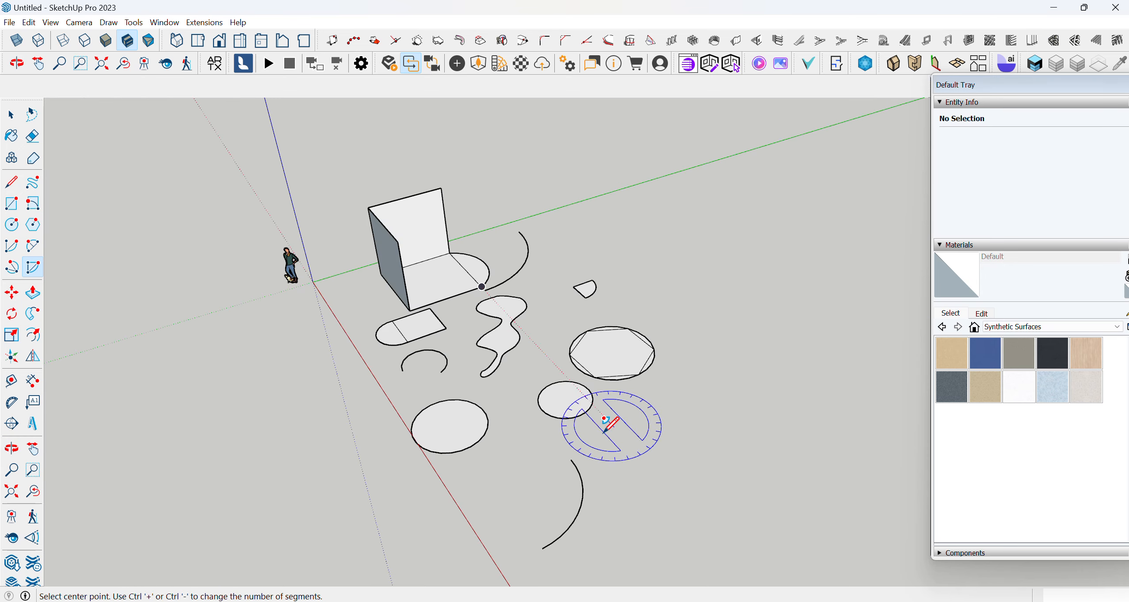
pyautogui.scroll(-5, 623, 427)
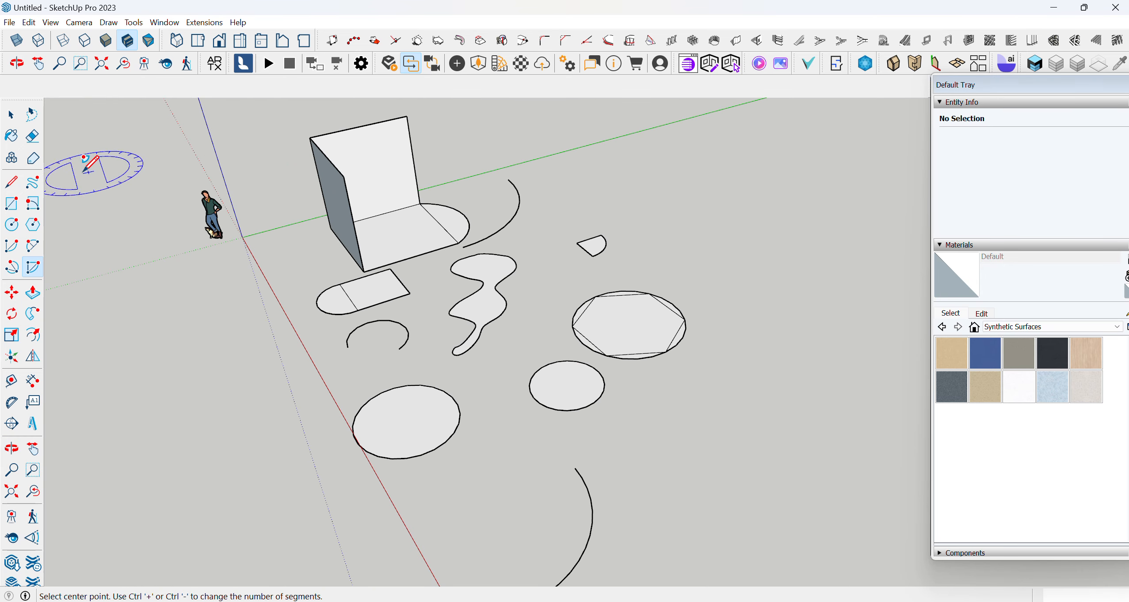
# Draw a single 5' line on the ground beside the small circle and end the line there
pyautogui.click(17, 182)
pyautogui.click(629, 445)
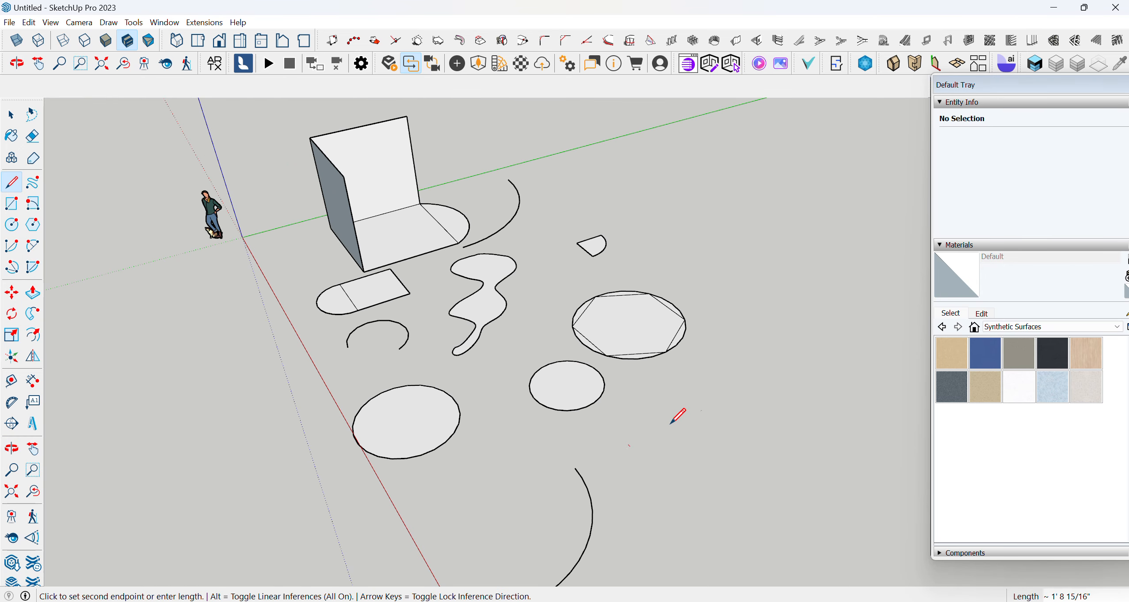
pyautogui.write("5'")
pyautogui.press('Return')
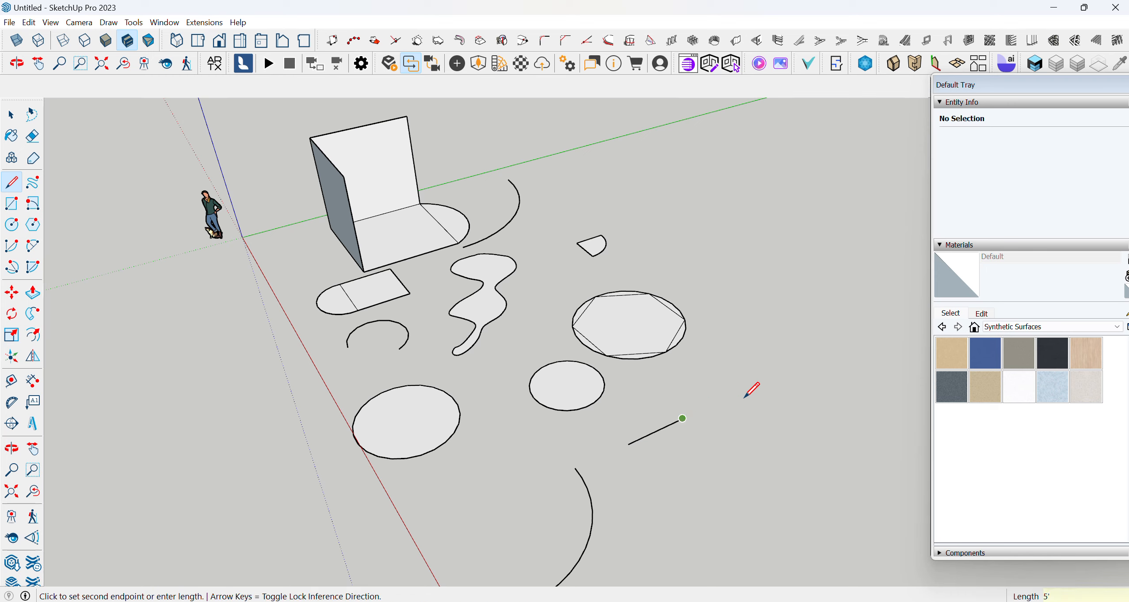
pyautogui.press('Escape')
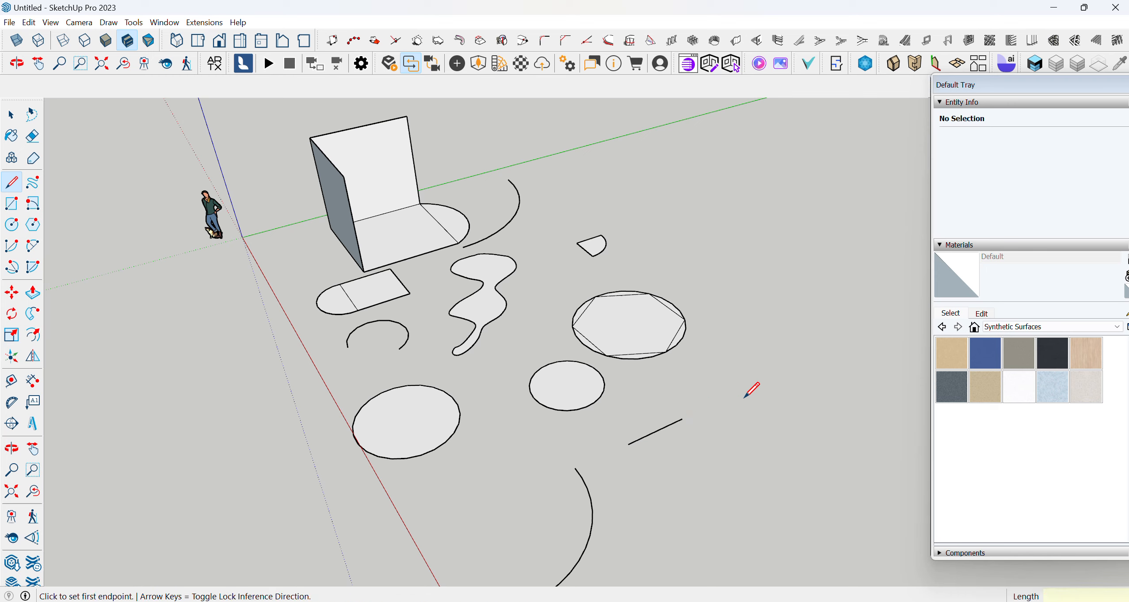
# Draw a vertical line along the blue axis from the 5' line's far end and close it into a triangular face
pyautogui.click(683, 419)
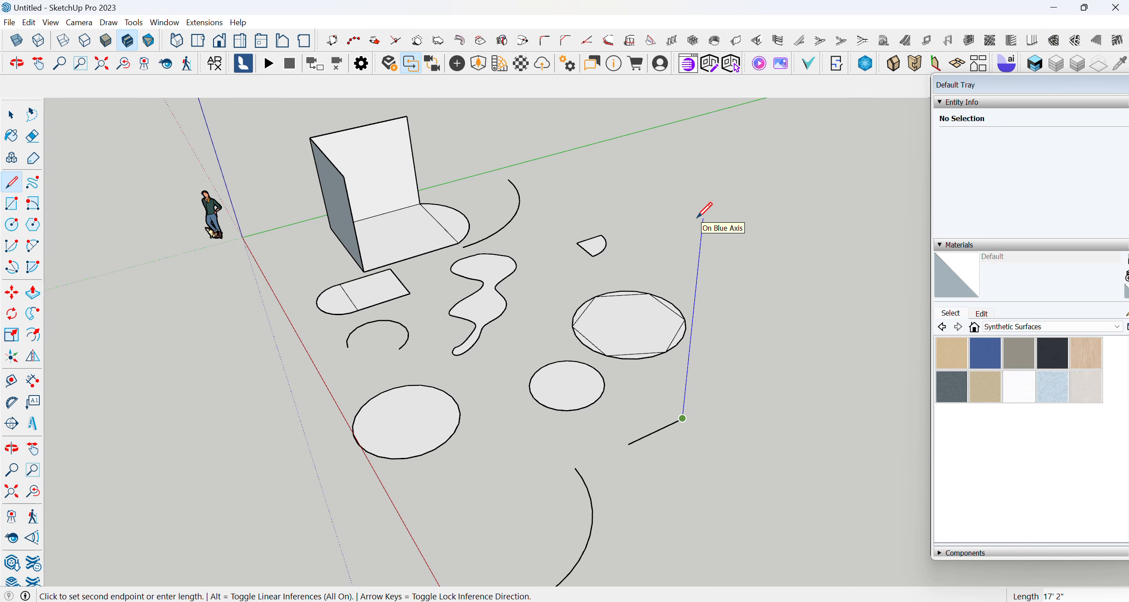
pyautogui.press('Return')
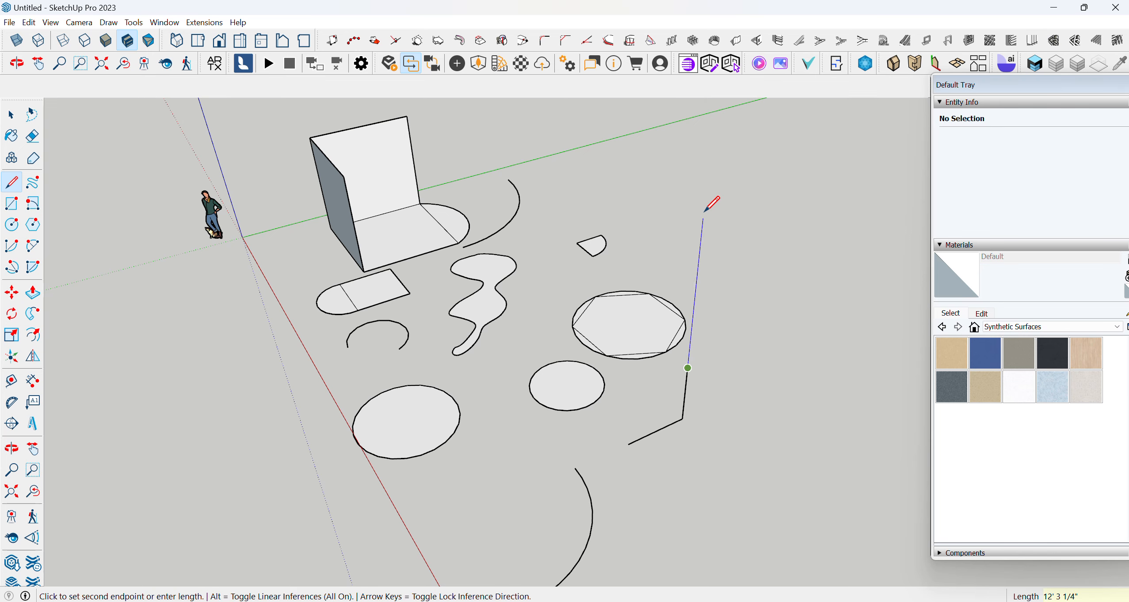
pyautogui.moveTo(584, 469); pyautogui.dragTo(631, 376, button='middle')
pyautogui.click(628, 407)
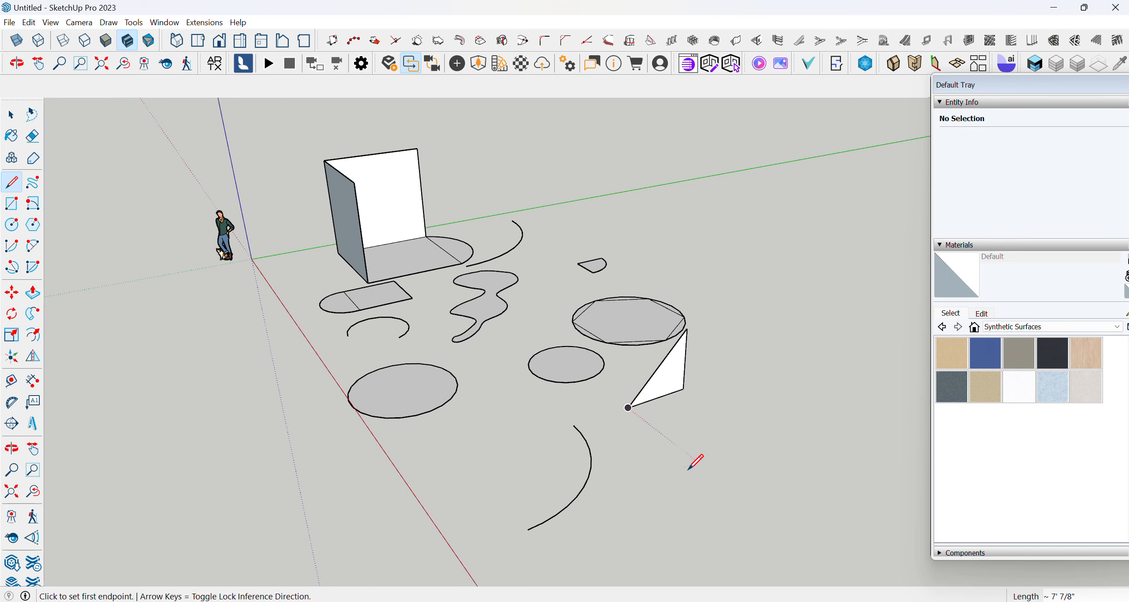
pyautogui.moveTo(695, 461); pyautogui.dragTo(628, 422, button='middle')
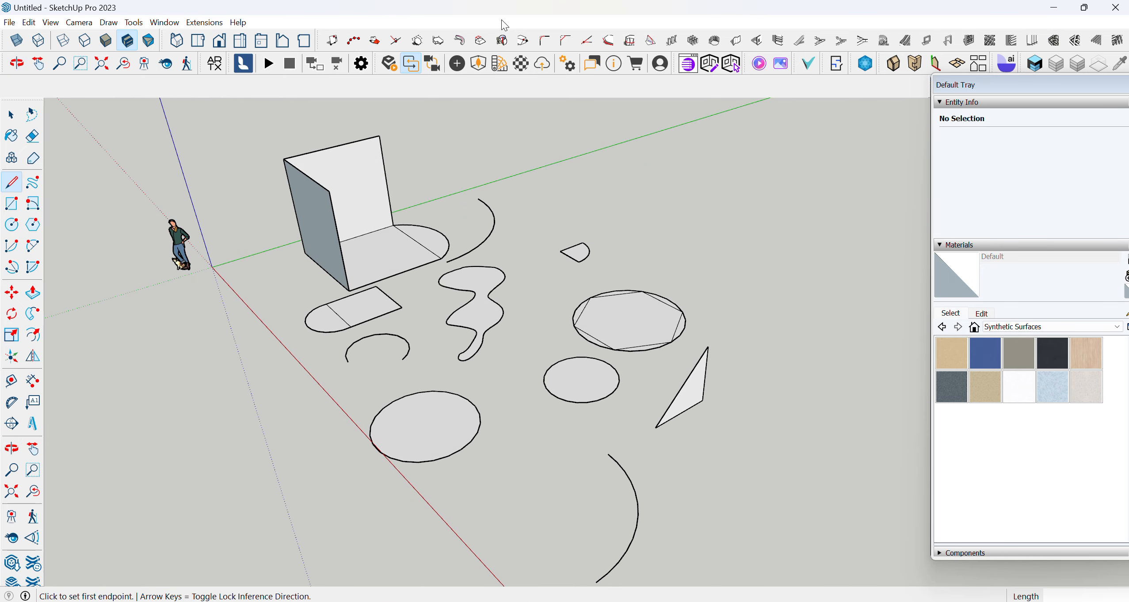
# Draw two wavy freehand curves that meet at both ends, forming a closed face on the open ground beyond the triangle
pyautogui.scroll(-2, 390, 345)
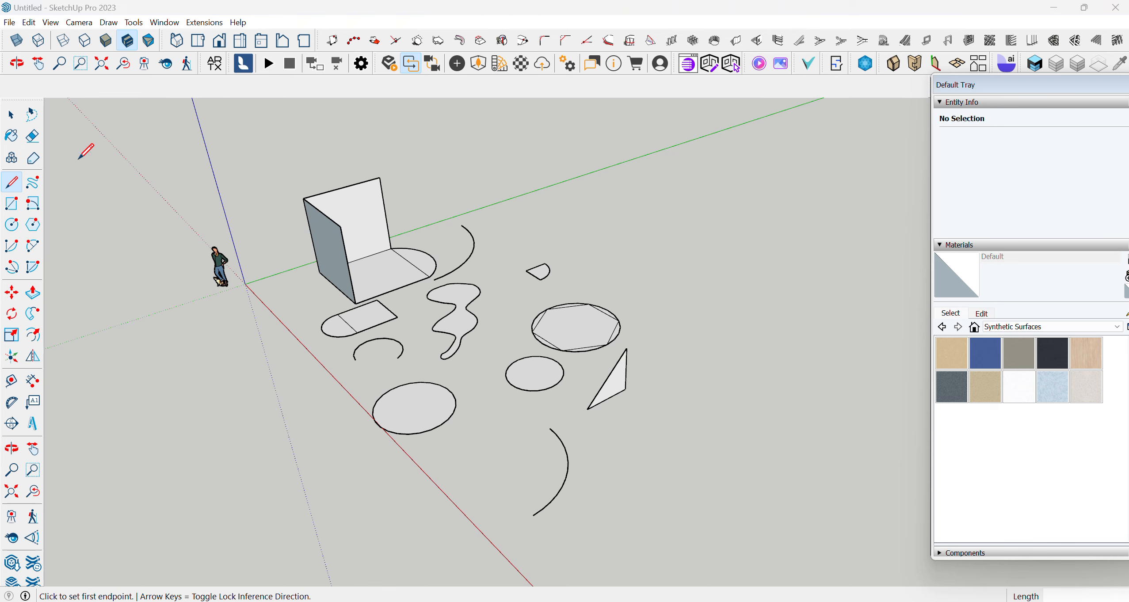
pyautogui.click(32, 181)
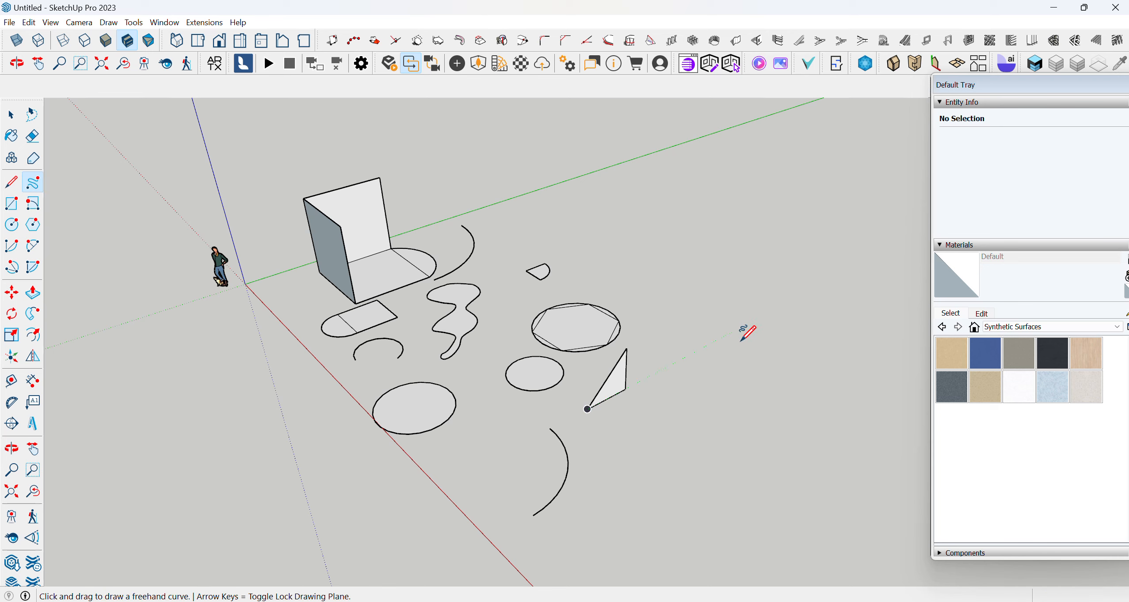
pyautogui.moveTo(740, 340); pyautogui.dragTo(717, 343)
pyautogui.moveTo(774, 548); pyautogui.dragTo(779, 545)
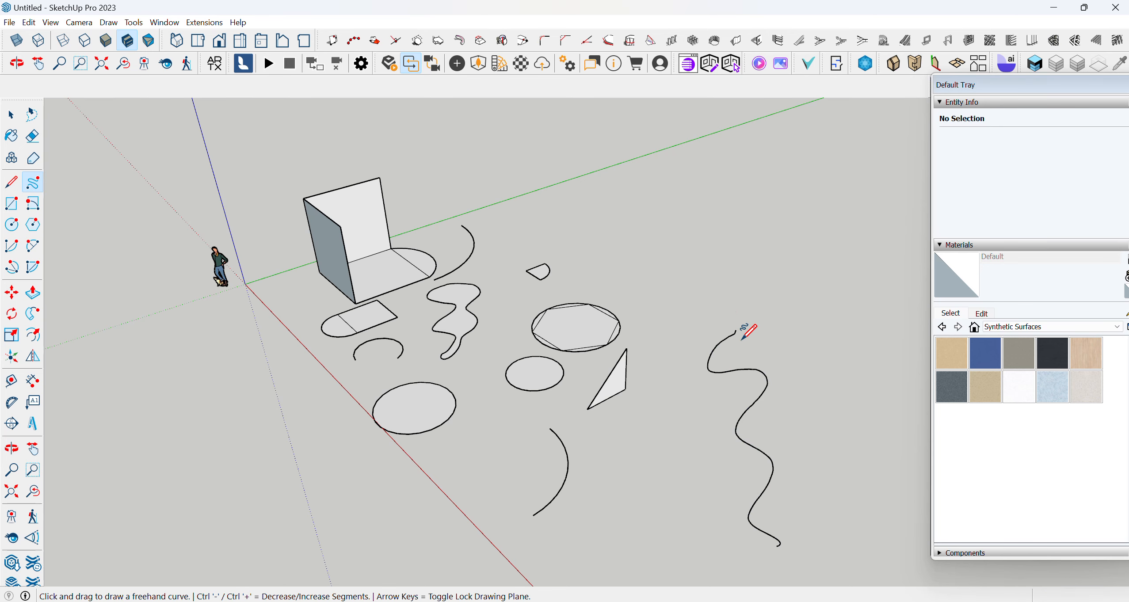
pyautogui.moveTo(736, 329); pyautogui.dragTo(793, 389)
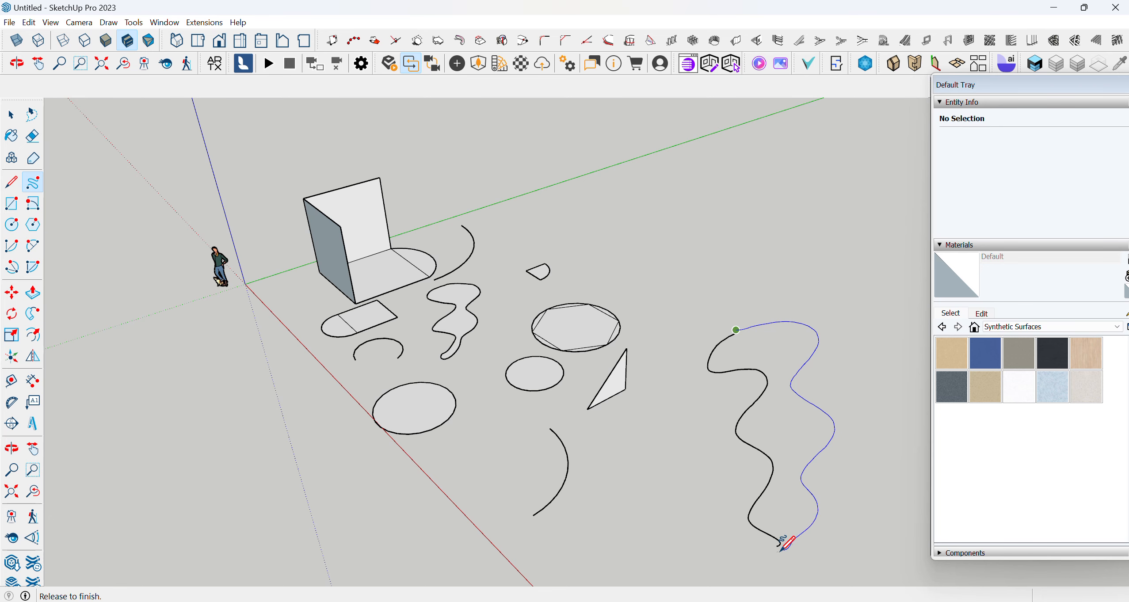
pyautogui.moveTo(778, 545); pyautogui.dragTo(776, 545)
# Draw a freehand curve joining the two ends of the open arc beside the large square to close it into a face
pyautogui.moveTo(548, 517)
pyautogui.mouseDown(button='middle')
pyautogui.moveTo(870, 340)
pyautogui.moveTo(703, 501)
pyautogui.mouseUp(button='middle')
pyautogui.scroll(3, 529, 252)
pyautogui.scroll(3, 353, 221)
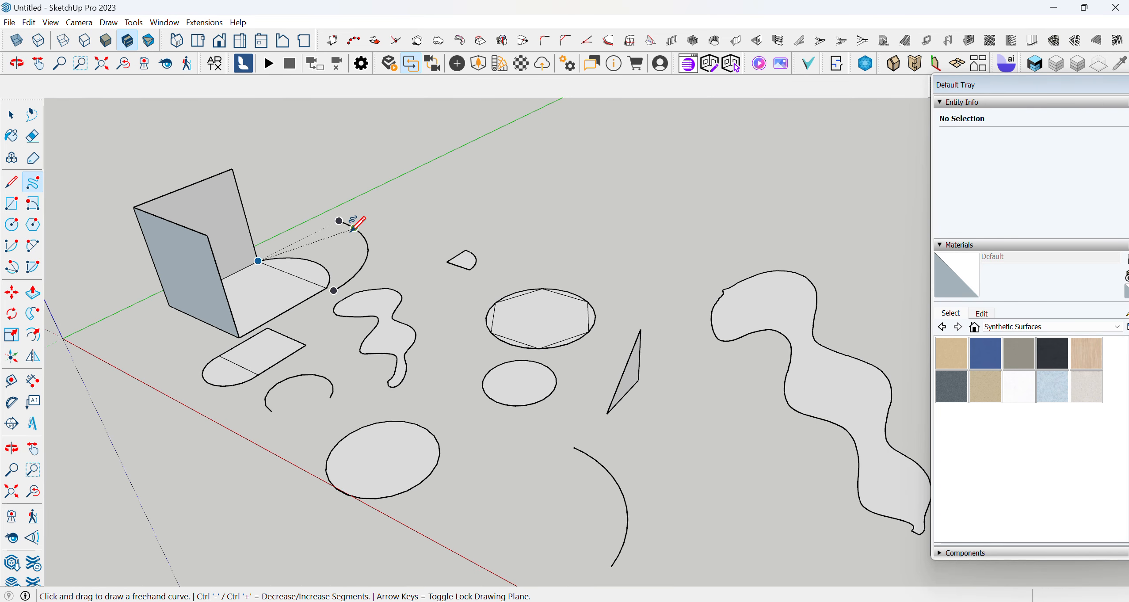
pyautogui.moveTo(337, 217); pyautogui.dragTo(334, 259)
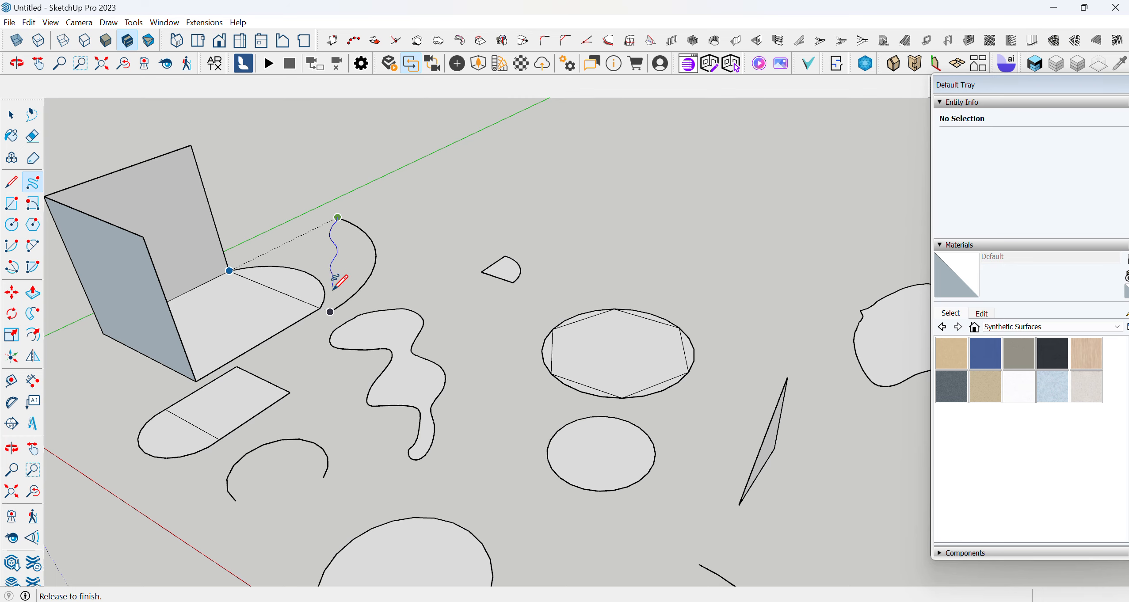
pyautogui.moveTo(331, 311); pyautogui.dragTo(331, 311)
# Draw two wavy freehand curves behind the polygon and join their ends into a closed winding strip
pyautogui.moveTo(471, 350)
pyautogui.mouseDown(button='middle')
pyautogui.moveTo(335, 255)
pyautogui.moveTo(396, 269)
pyautogui.mouseUp(button='middle')
pyautogui.scroll(5, 385, 274)
pyautogui.scroll(-5, 398, 274)
pyautogui.moveTo(486, 310)
pyautogui.mouseDown(button='middle')
pyautogui.moveTo(519, 355)
pyautogui.moveTo(496, 438)
pyautogui.moveTo(483, 388)
pyautogui.mouseUp(button='middle')
pyautogui.scroll(-1, 480, 391)
pyautogui.moveTo(508, 431); pyautogui.dragTo(517, 409, button='middle')
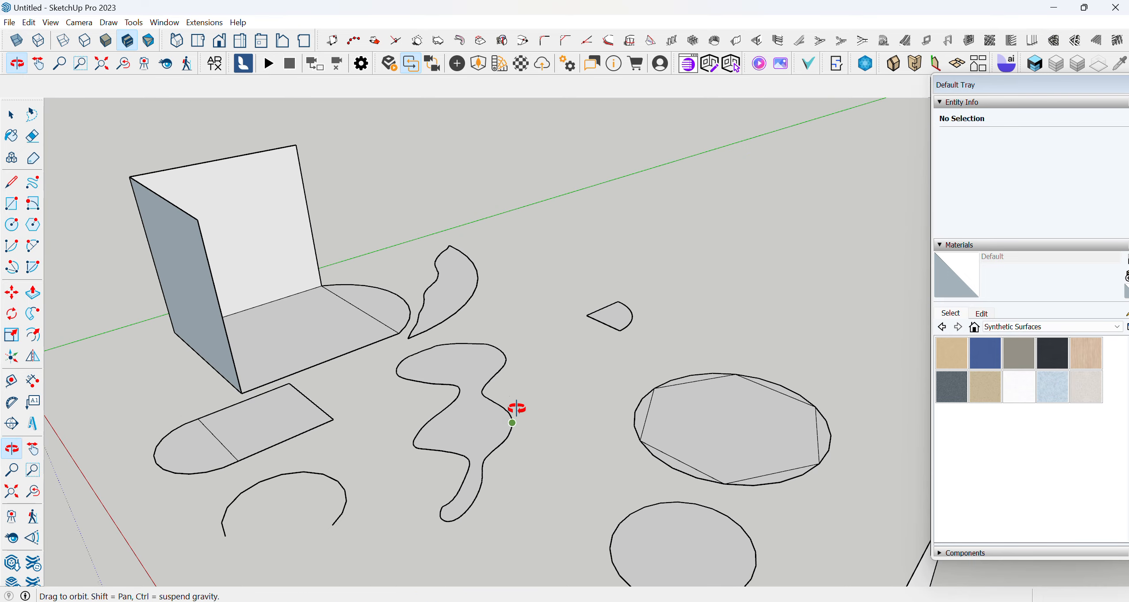
pyautogui.scroll(-6, 414, 336)
pyautogui.moveTo(625, 218); pyautogui.dragTo(638, 240)
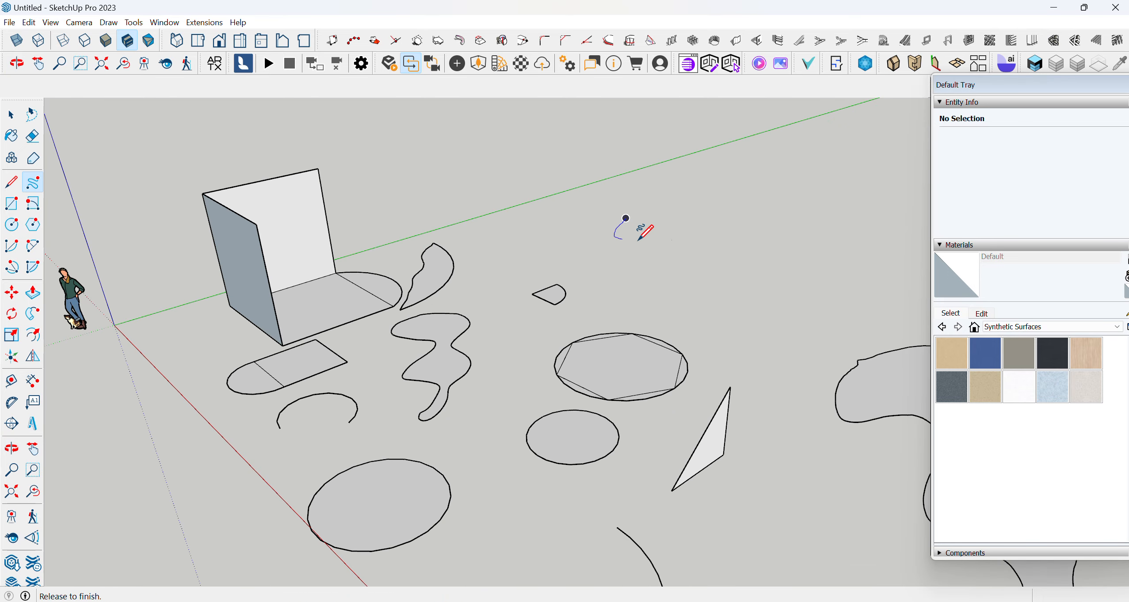
pyautogui.moveTo(761, 360); pyautogui.dragTo(764, 391)
pyautogui.moveTo(686, 200); pyautogui.dragTo(743, 231)
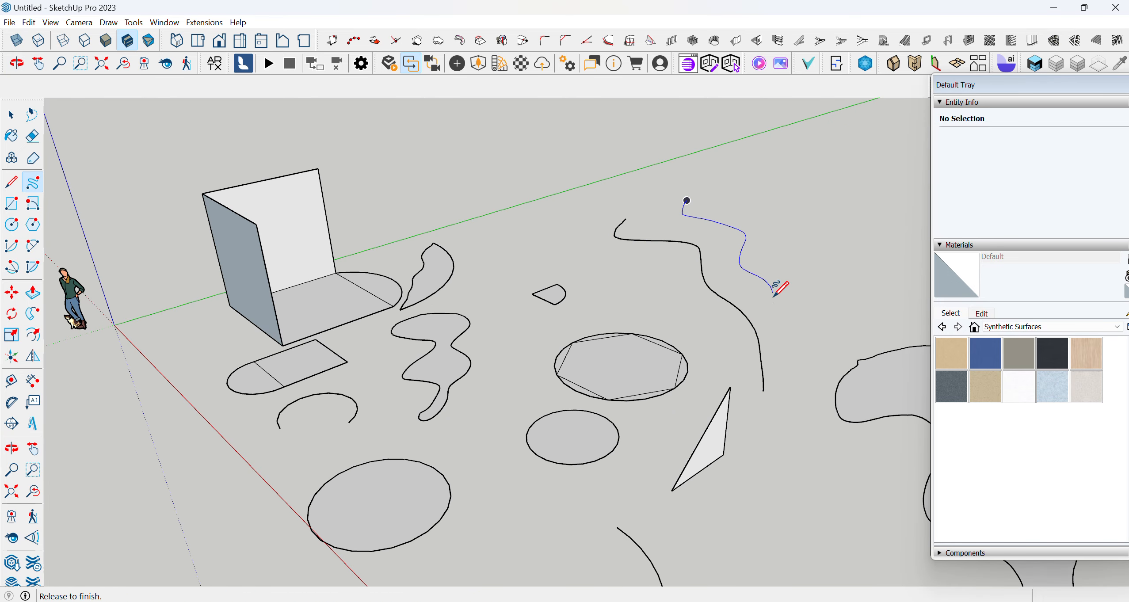
pyautogui.moveTo(765, 385); pyautogui.dragTo(763, 388)
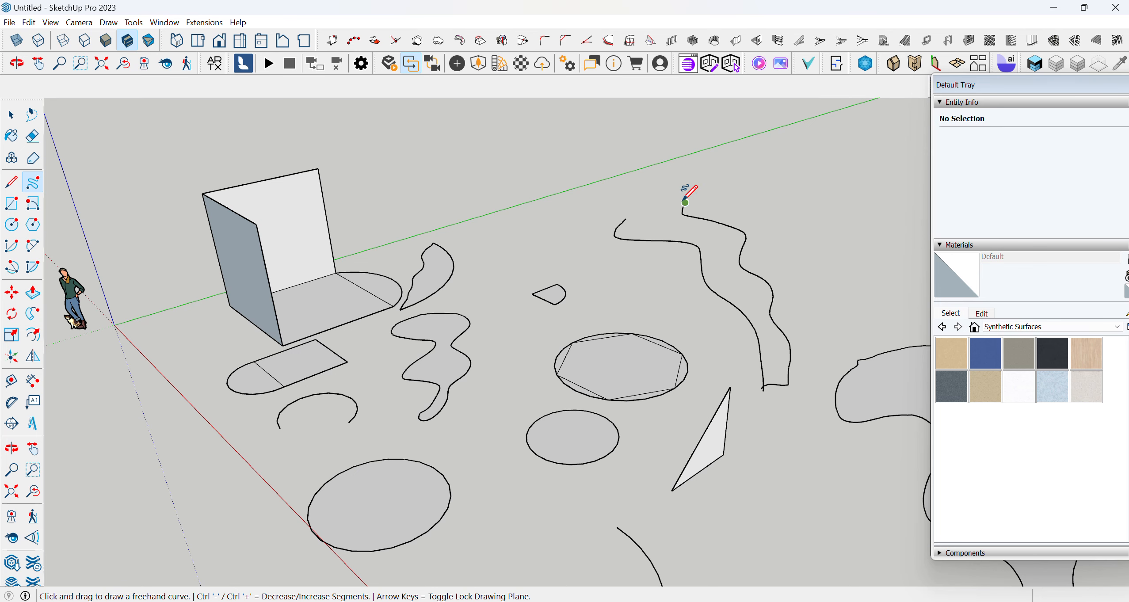
pyautogui.moveTo(684, 201); pyautogui.dragTo(623, 220)
# Draw a 10' by 5' rectangle on the ground between the triangle and the large freehand shape
pyautogui.moveTo(612, 373)
pyautogui.mouseDown(button='middle')
pyautogui.moveTo(557, 247)
pyautogui.moveTo(655, 360)
pyautogui.moveTo(352, 280)
pyautogui.mouseUp(button='middle')
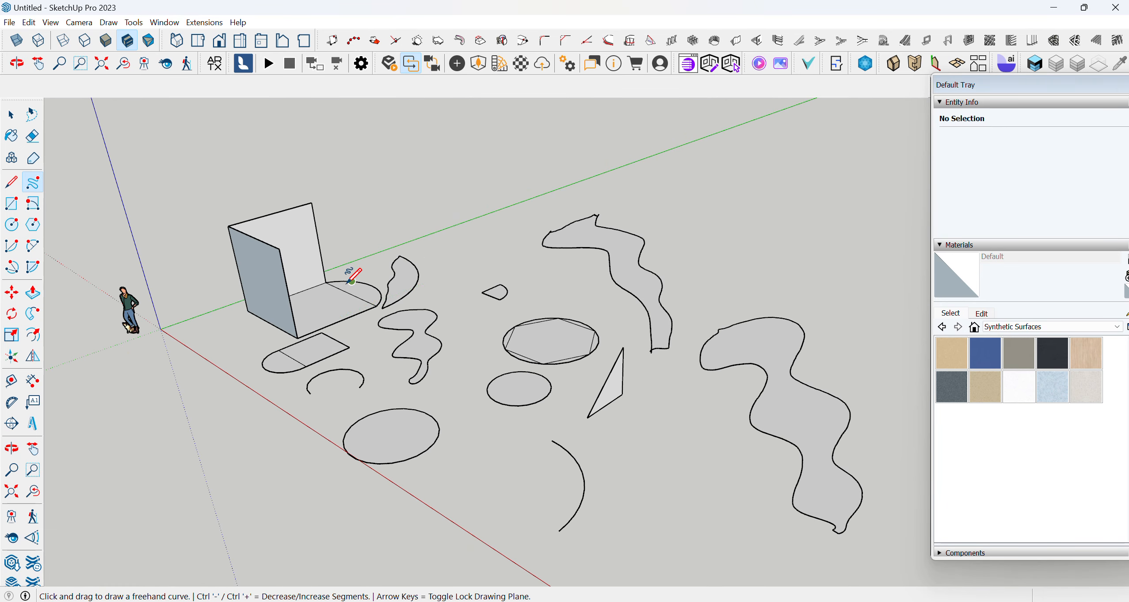
pyautogui.click(11, 204)
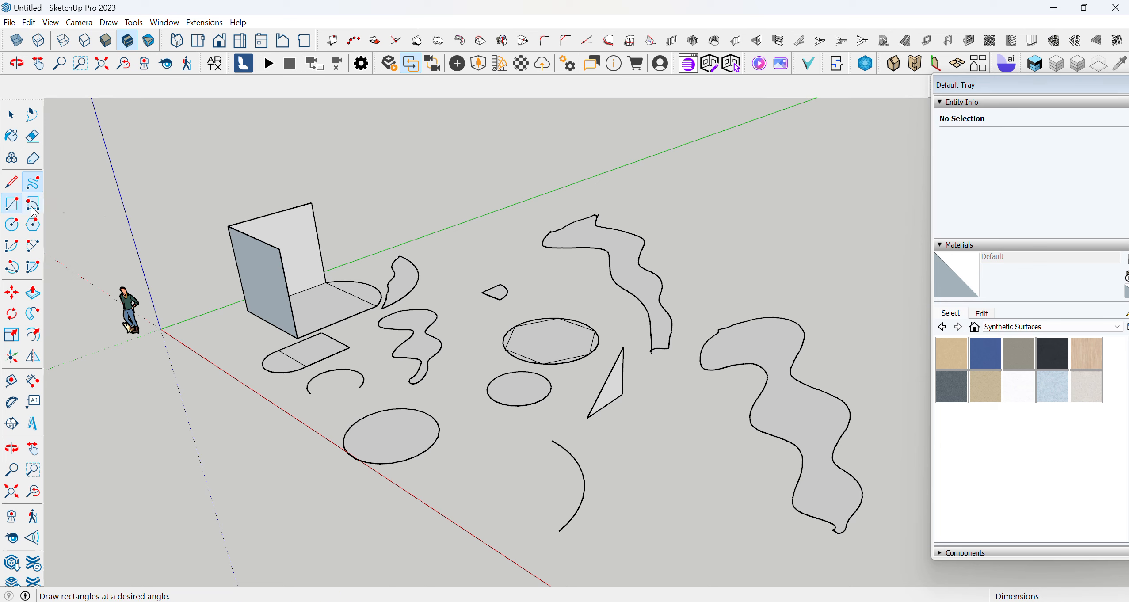
pyautogui.click(612, 450)
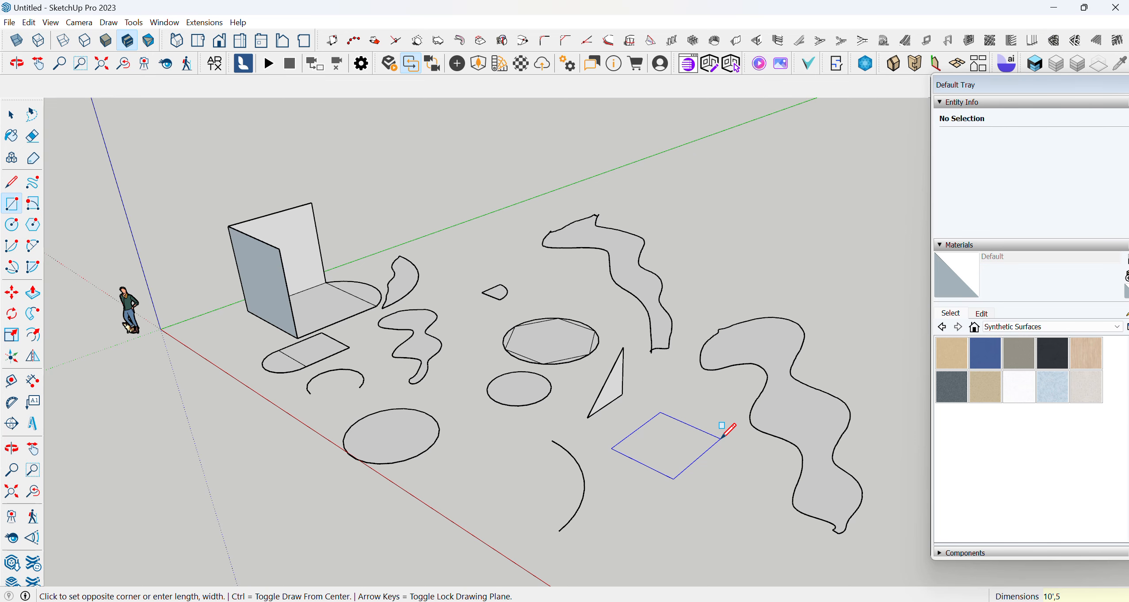
pyautogui.press('Return')
# Draw a rotated rectangle 4' wide at 90 degrees, standing upright on the long front edge of the 10' by 5' rectangle
pyautogui.scroll(-1, 414, 376)
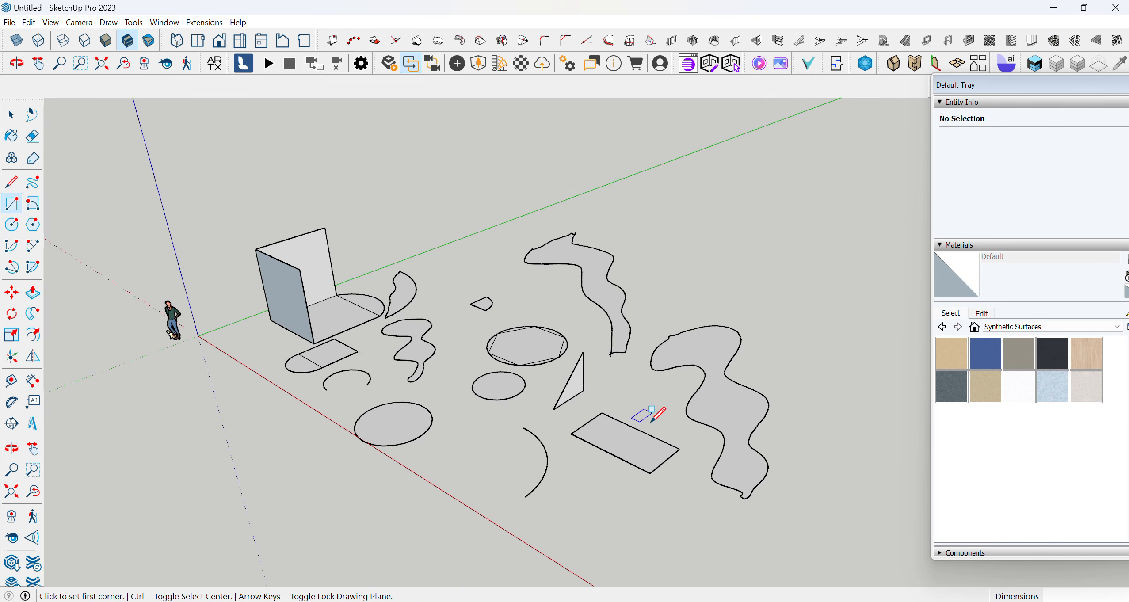
pyautogui.moveTo(649, 421); pyautogui.dragTo(608, 429, button='middle')
pyautogui.scroll(1, 533, 472)
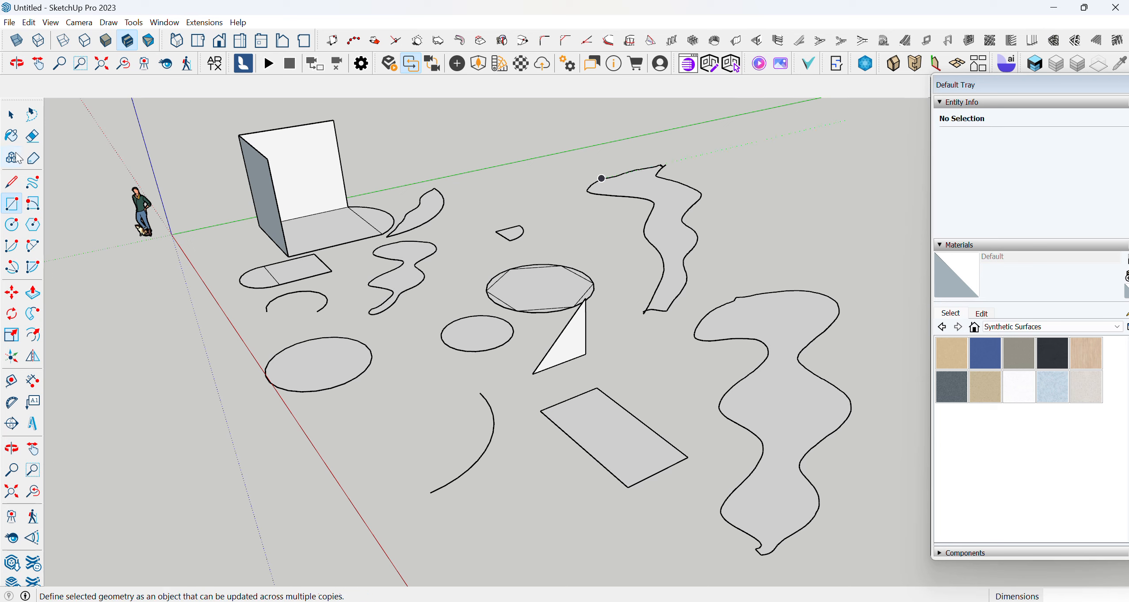
pyautogui.click(33, 204)
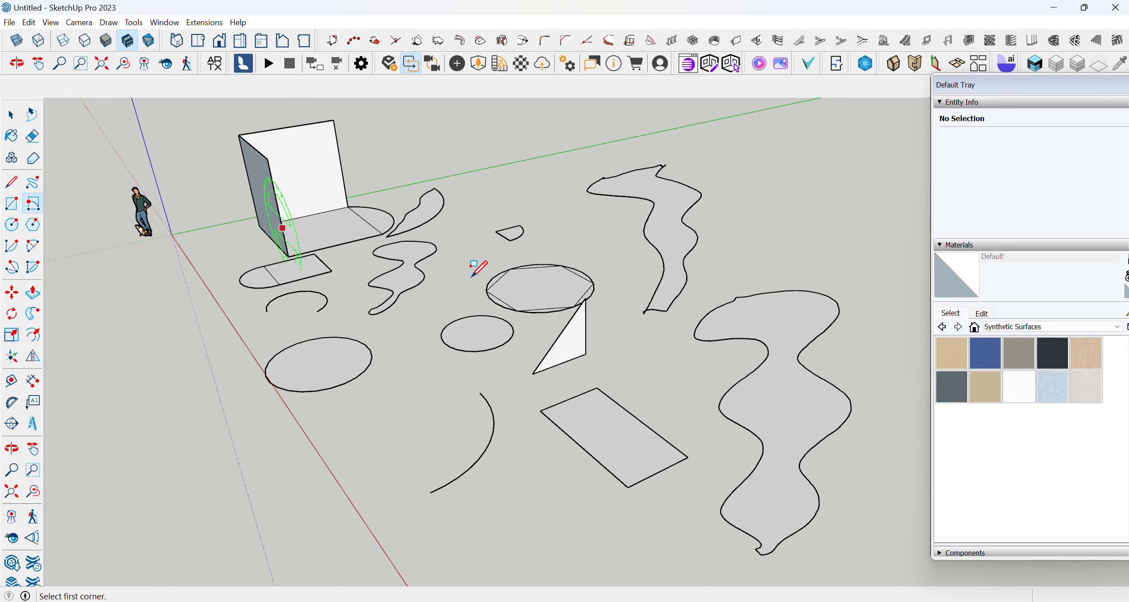
pyautogui.click(540, 410)
pyautogui.click(628, 487)
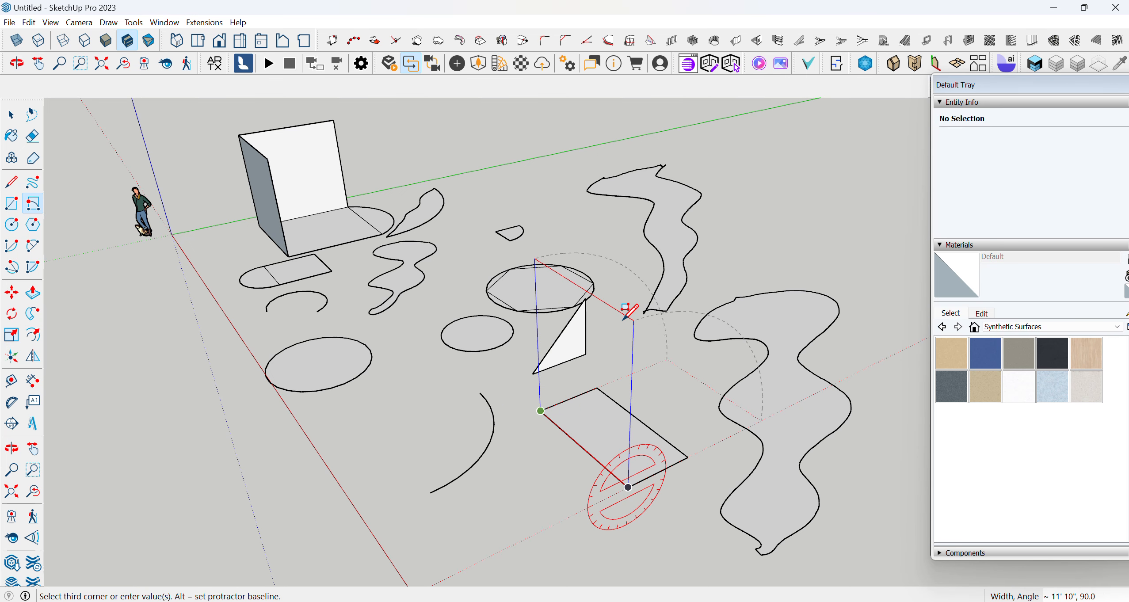
pyautogui.write("4',90")
pyautogui.press('Return')
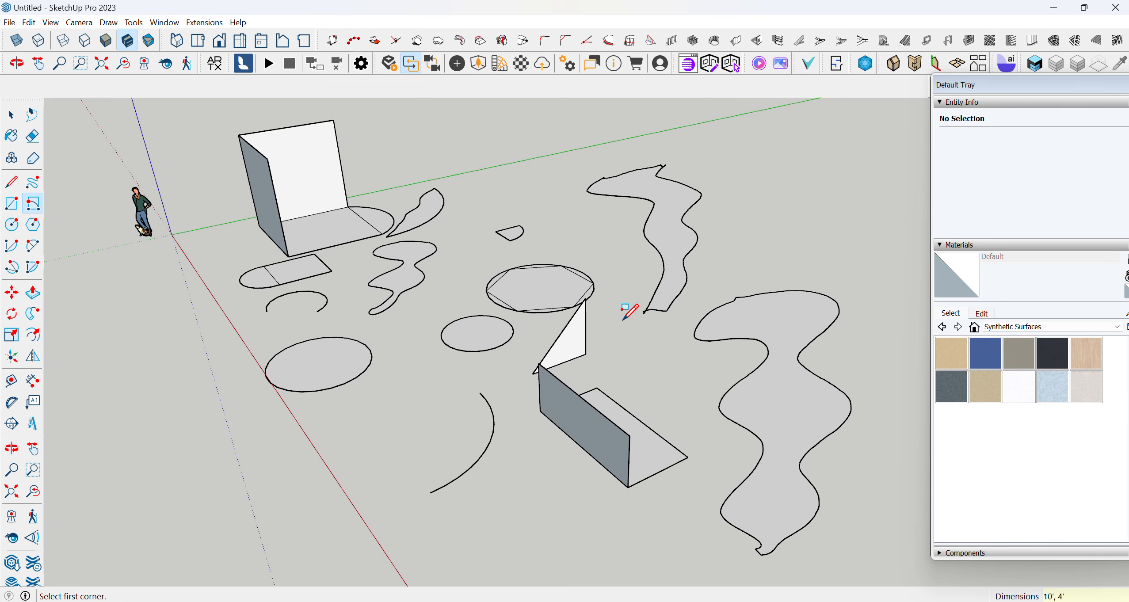
# Draw a sloping rotated rectangle from the top edge of the large upright side wall down to the opposite edge of its base
pyautogui.moveTo(624, 312); pyautogui.dragTo(642, 366, button='middle')
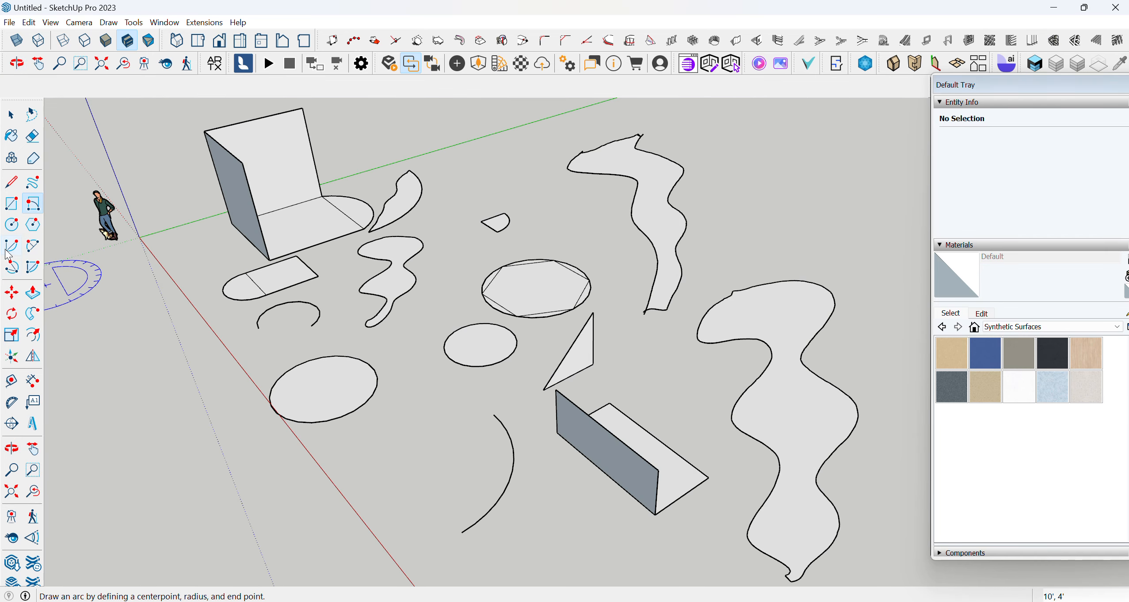
pyautogui.scroll(-1, 367, 420)
pyautogui.moveTo(590, 424); pyautogui.dragTo(323, 423, button='middle')
pyautogui.scroll(-1, 425, 394)
pyautogui.scroll(2, 501, 179)
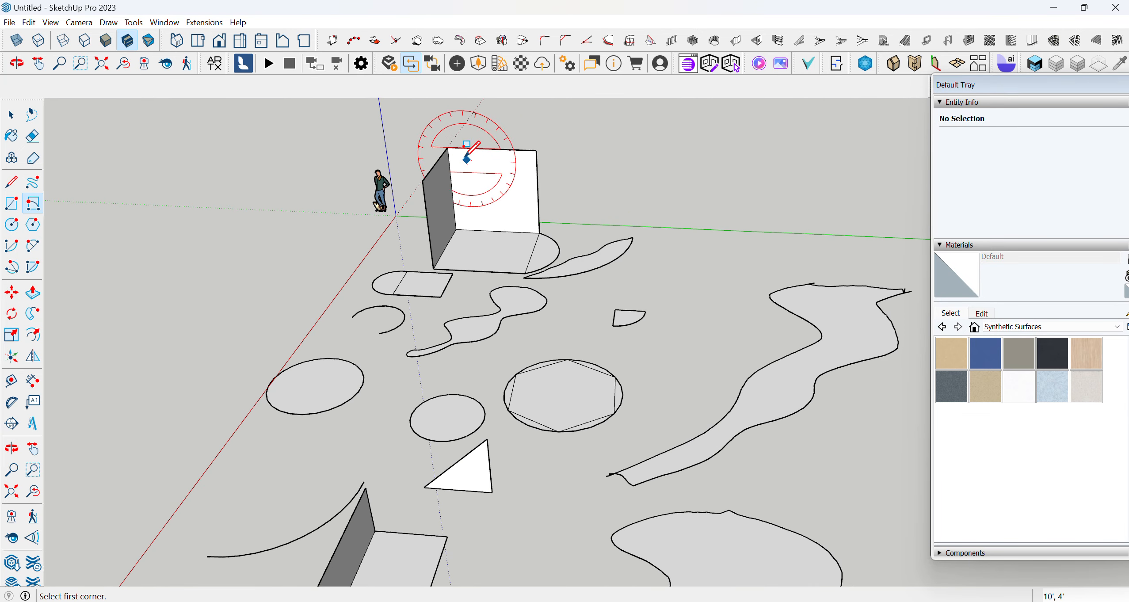
pyautogui.click(448, 147)
pyautogui.click(424, 178)
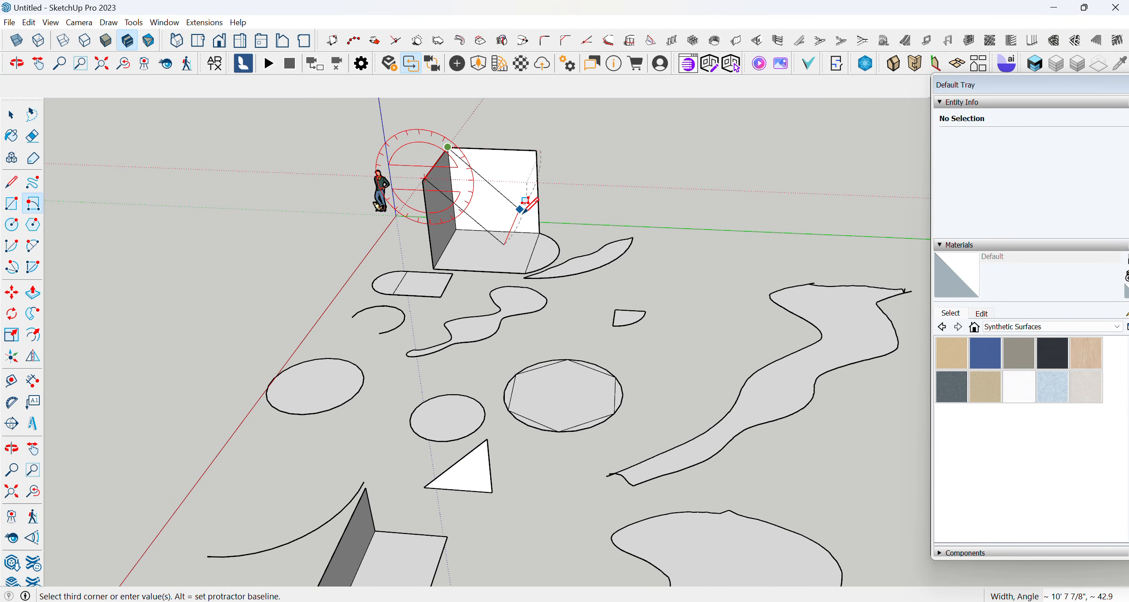
pyautogui.click(539, 233)
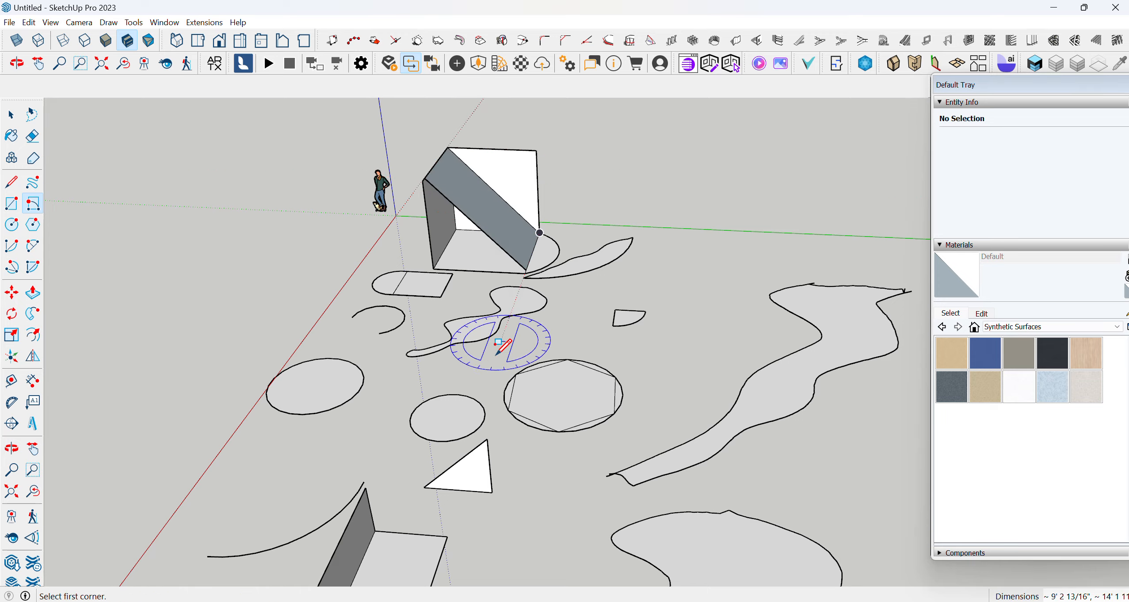
# Draw a circle with a 3' radius on the open ground in front of the large open arc
pyautogui.moveTo(491, 335); pyautogui.dragTo(547, 334, button='middle')
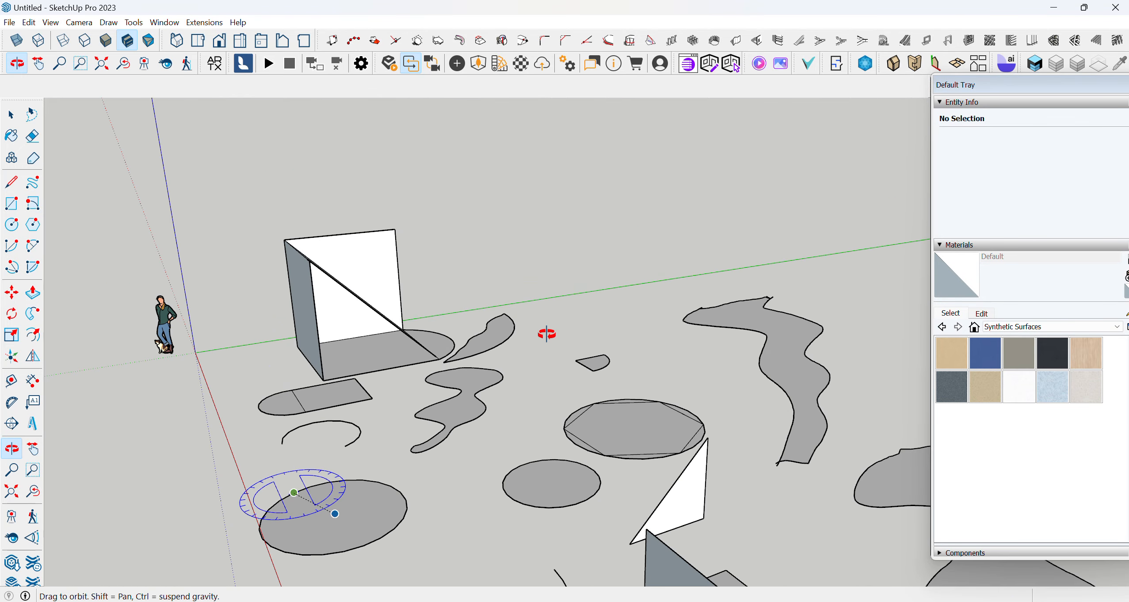
pyautogui.click(18, 231)
pyautogui.scroll(-3, 336, 305)
pyautogui.click(468, 518)
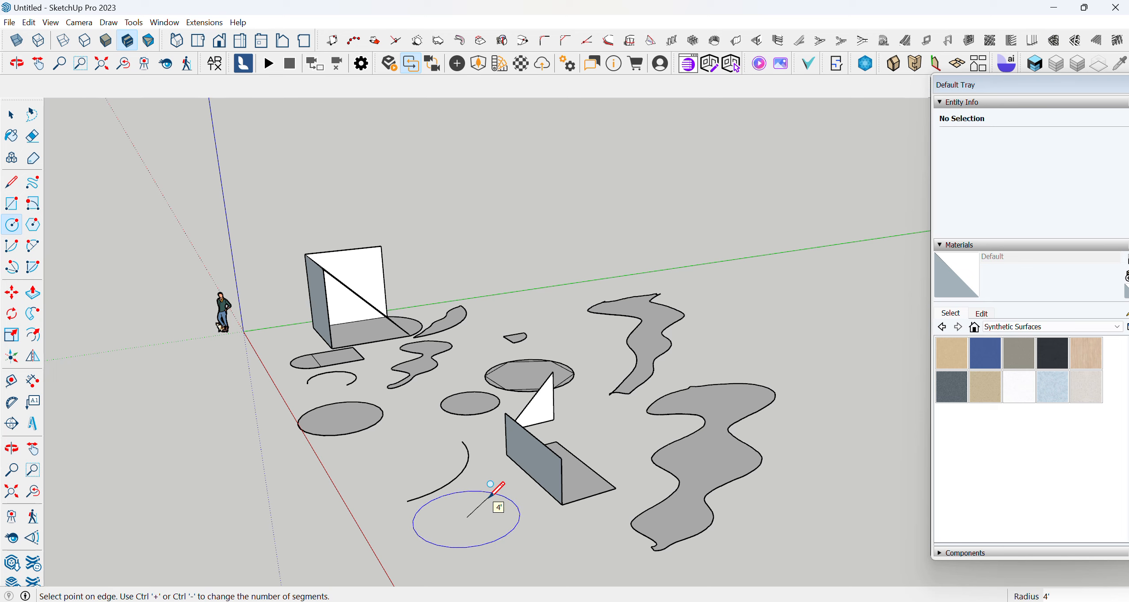
pyautogui.click(489, 496)
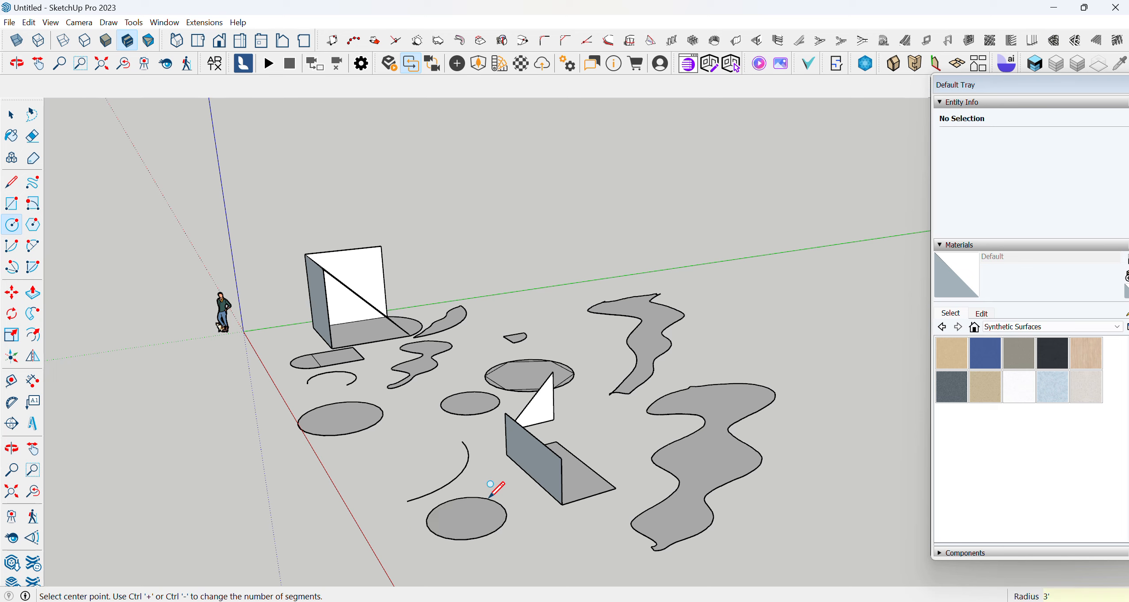
# Draw a six-sided polygon with a 6' inscribed radius on the open ground beyond the large freehand shape
pyautogui.click(33, 224)
pyautogui.scroll(-1, 658, 447)
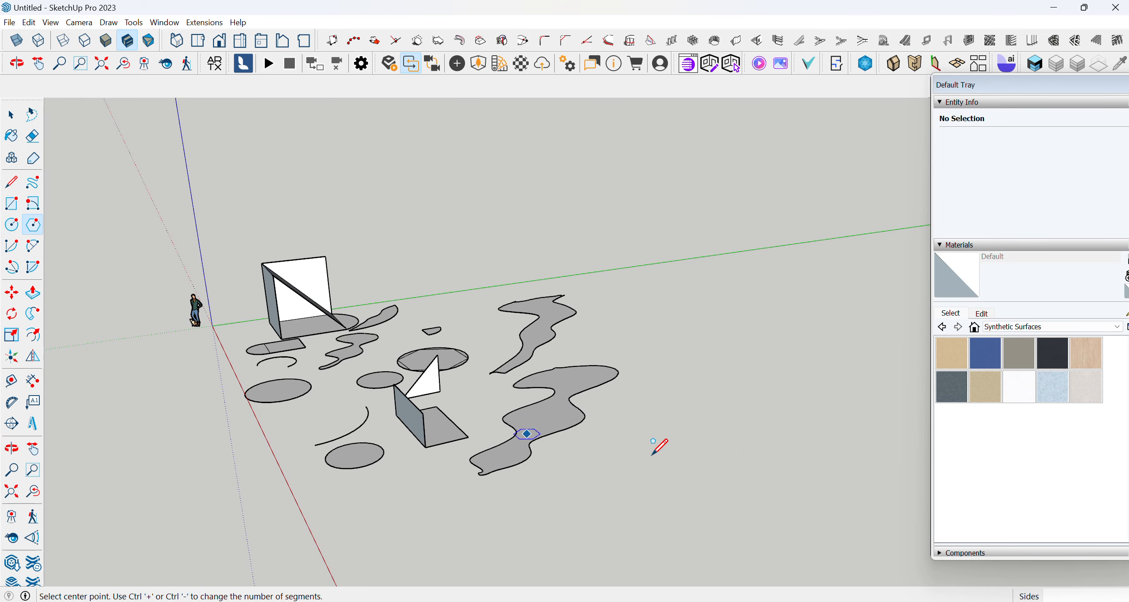
pyautogui.click(659, 462)
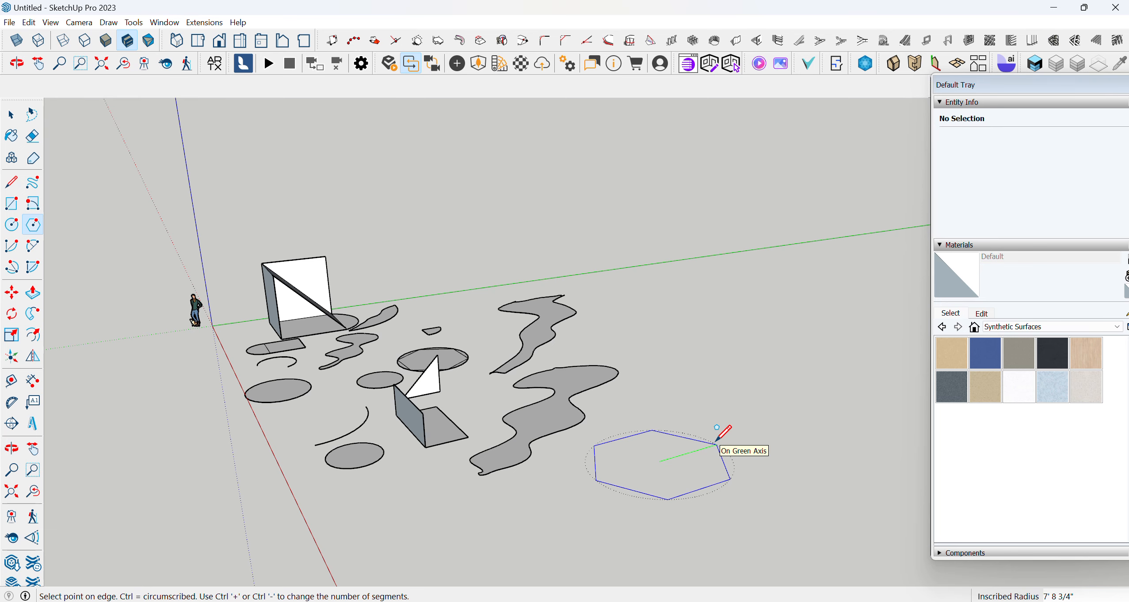
pyautogui.write('6')
pyautogui.press('Return')
# Draw a circle with a 6' radius from the new hexagon's centre so that it passes around its corners
pyautogui.moveTo(689, 396); pyautogui.dragTo(679, 426, button='middle')
pyautogui.click(12, 225)
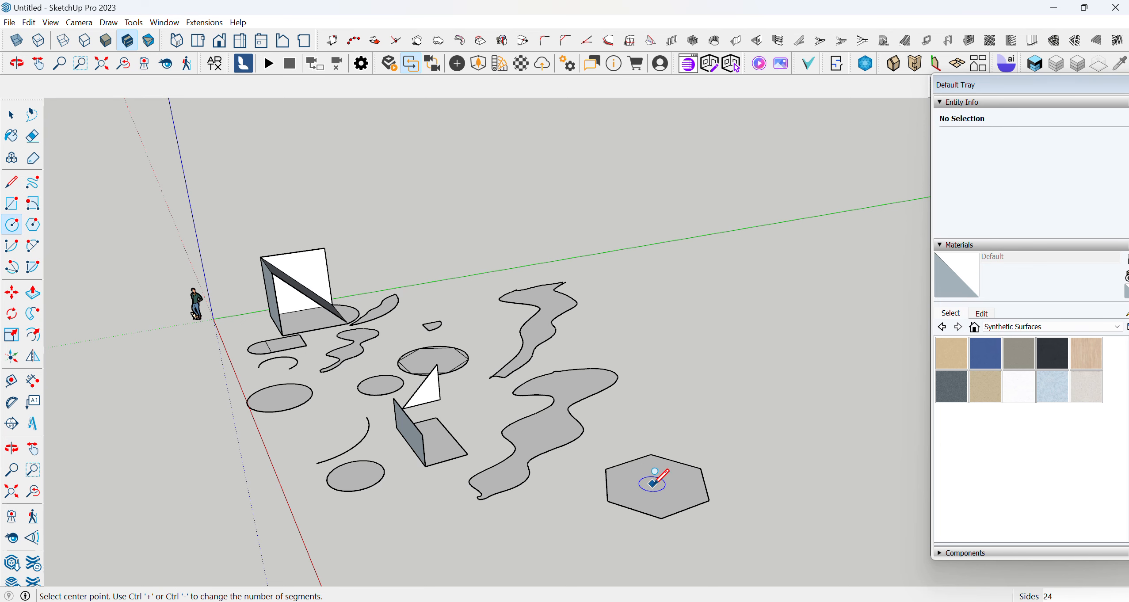
pyautogui.moveTo(651, 485); pyautogui.dragTo(675, 517, button='middle')
pyautogui.scroll(-2, 675, 516)
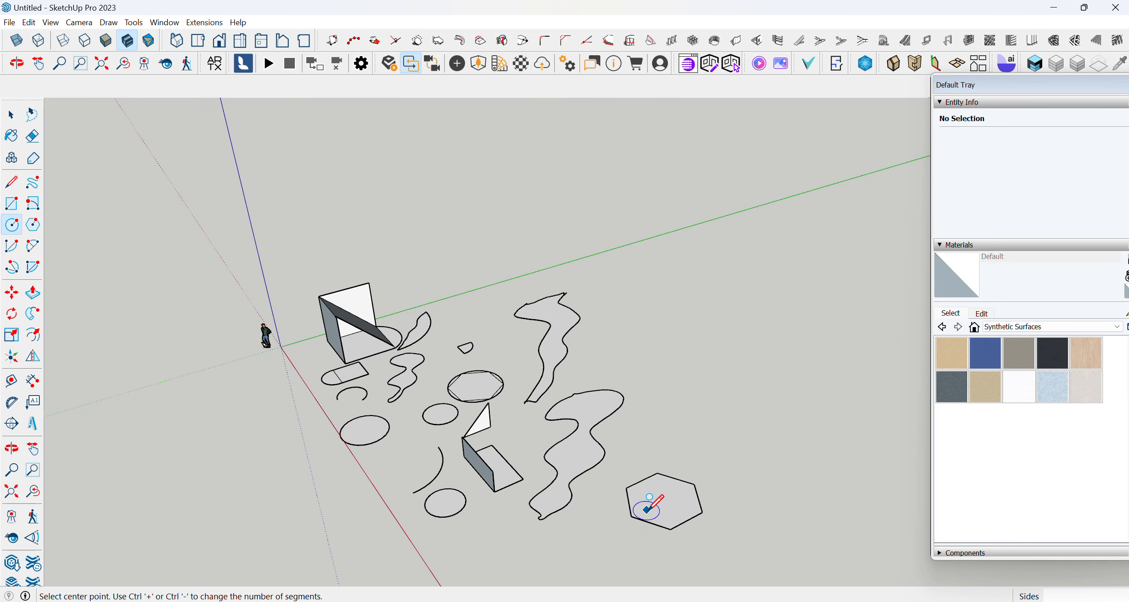
pyautogui.scroll(1, 664, 499)
pyautogui.click(669, 496)
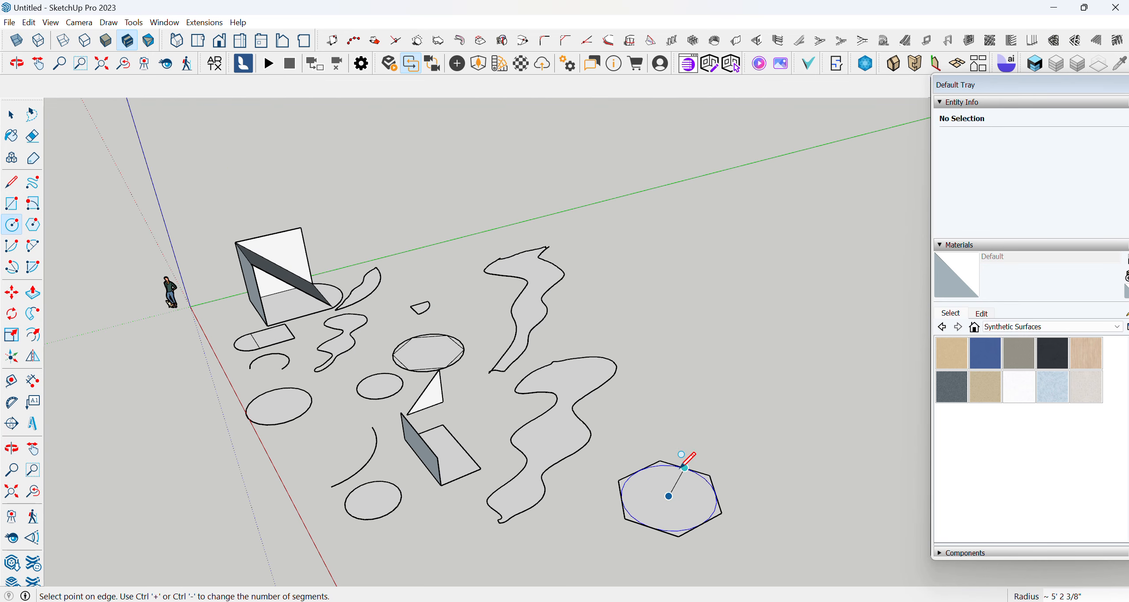
pyautogui.click(683, 464)
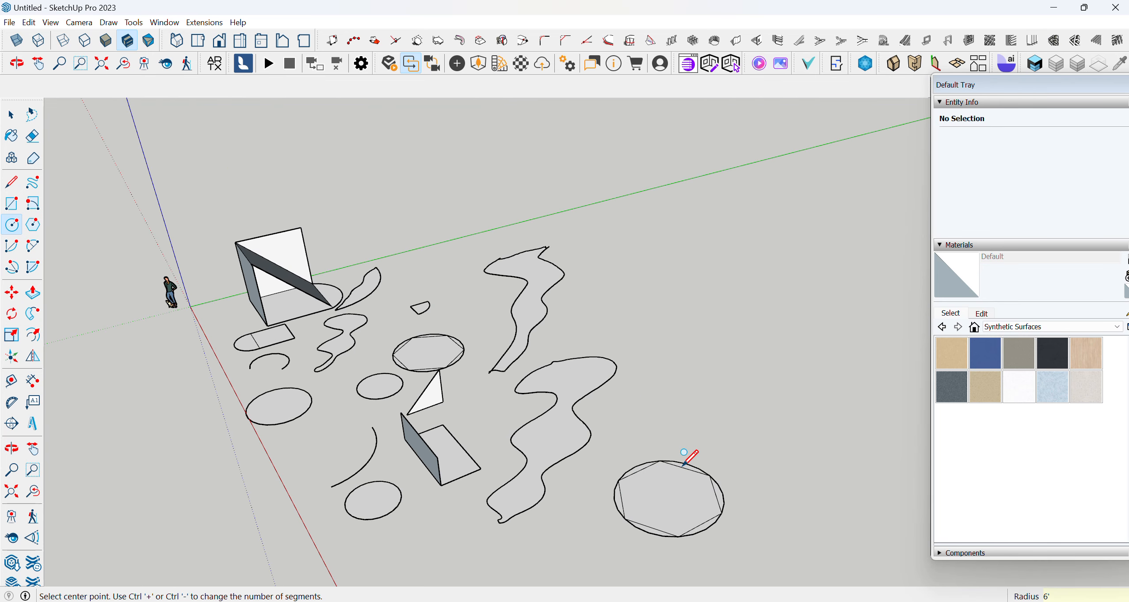
# Draw a centre-point arc with a 3' radius on the open ground in front of the circled hexagon
pyautogui.scroll(-2, 446, 208)
pyautogui.moveTo(696, 426); pyautogui.dragTo(668, 490, button='middle')
pyautogui.scroll(2, 566, 485)
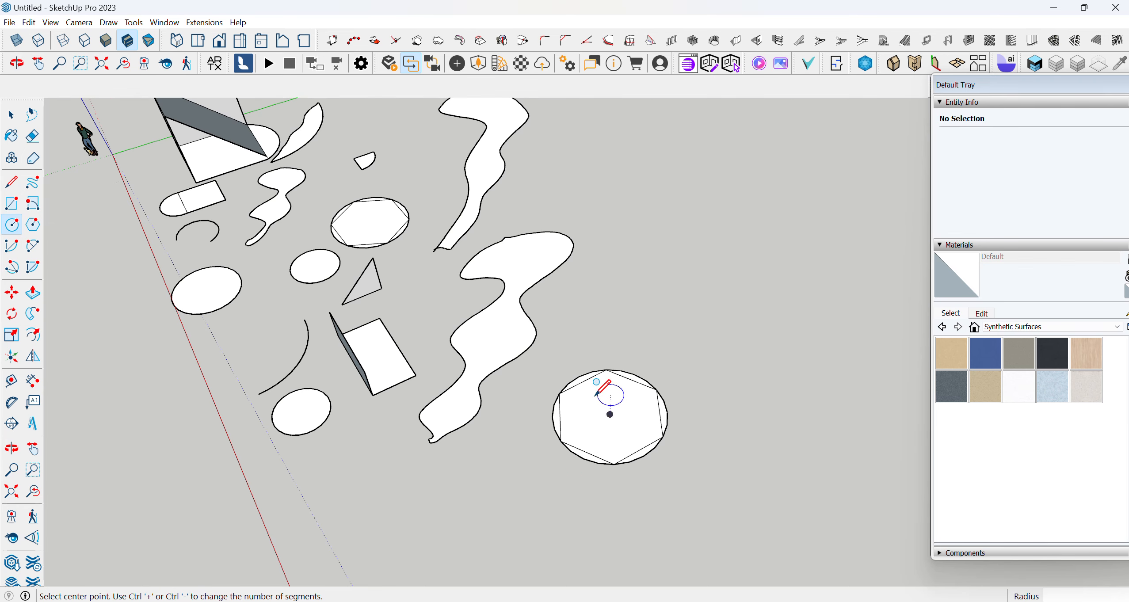
pyautogui.scroll(-2, 563, 463)
pyautogui.moveTo(562, 462); pyautogui.dragTo(536, 408, button='middle')
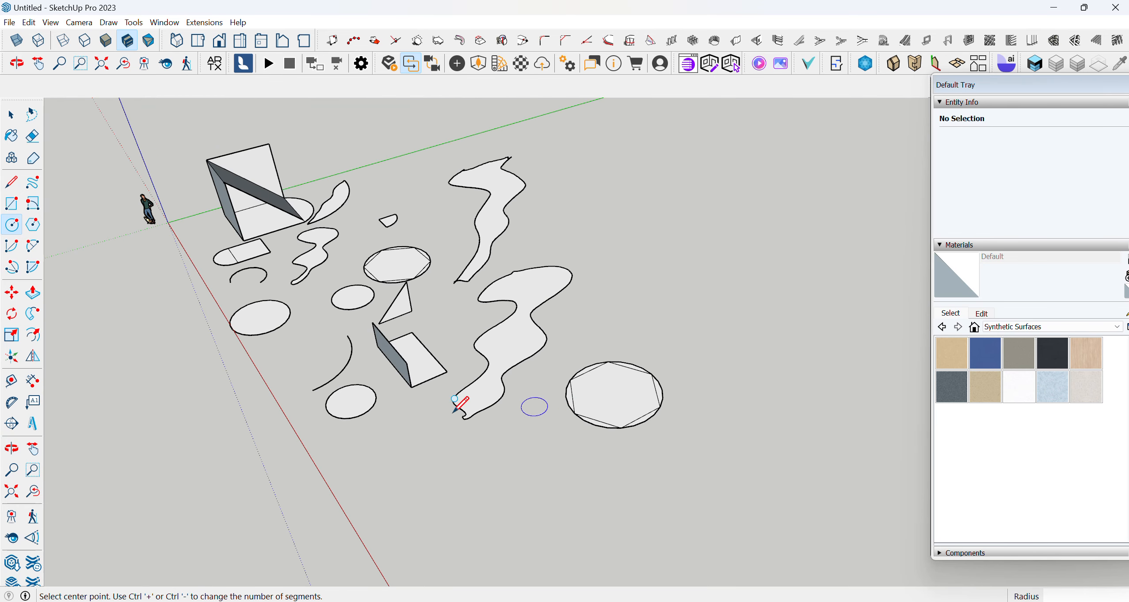
pyautogui.click(15, 250)
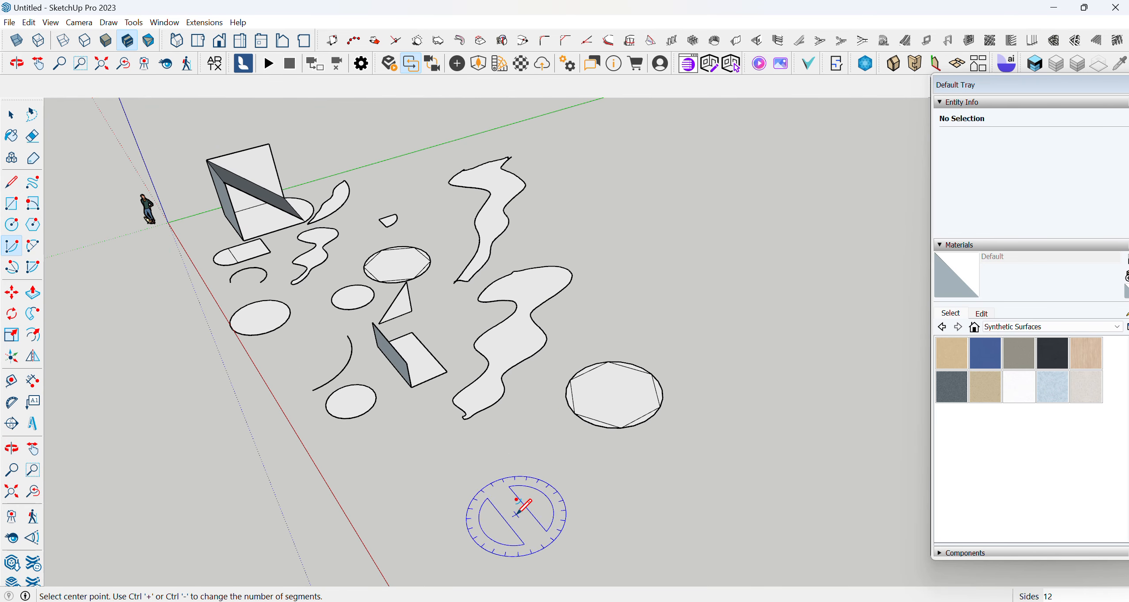
pyautogui.click(516, 514)
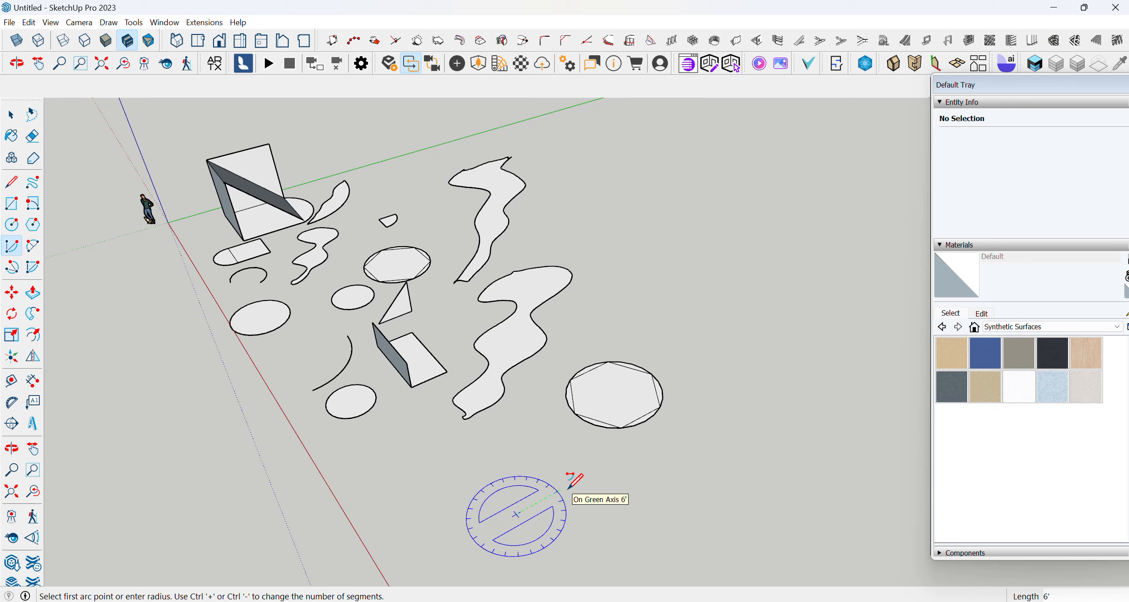
pyautogui.write('3')
pyautogui.press('Return')
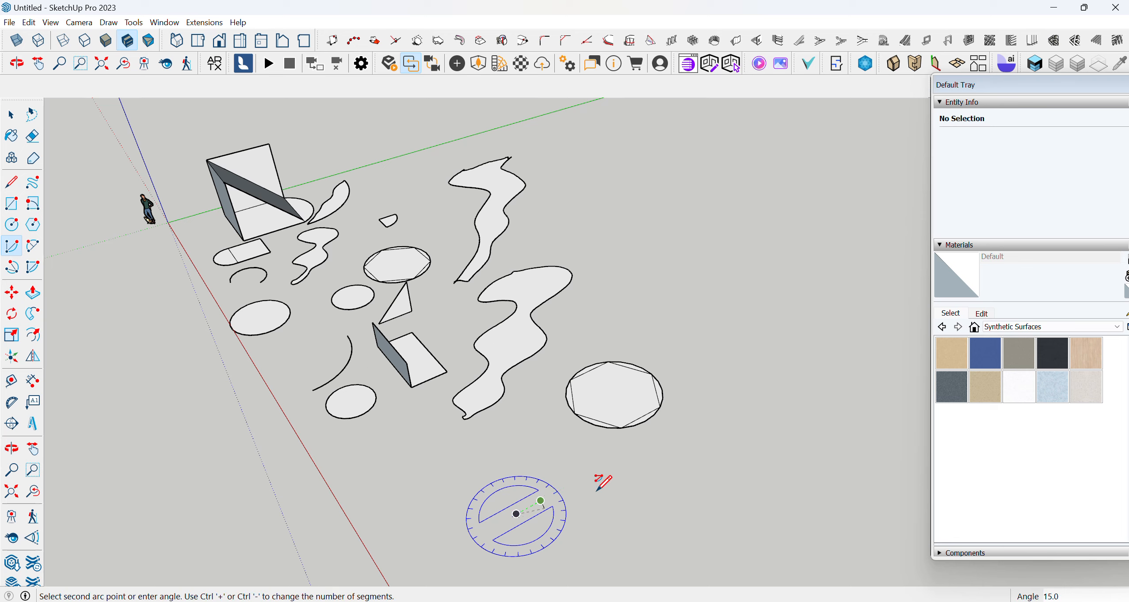
pyautogui.click(584, 540)
# Draw a two-point arc with a 4' bulge outward across the short end edge of the 10' by 5' rectangle
pyautogui.moveTo(574, 537); pyautogui.dragTo(632, 462, button='middle')
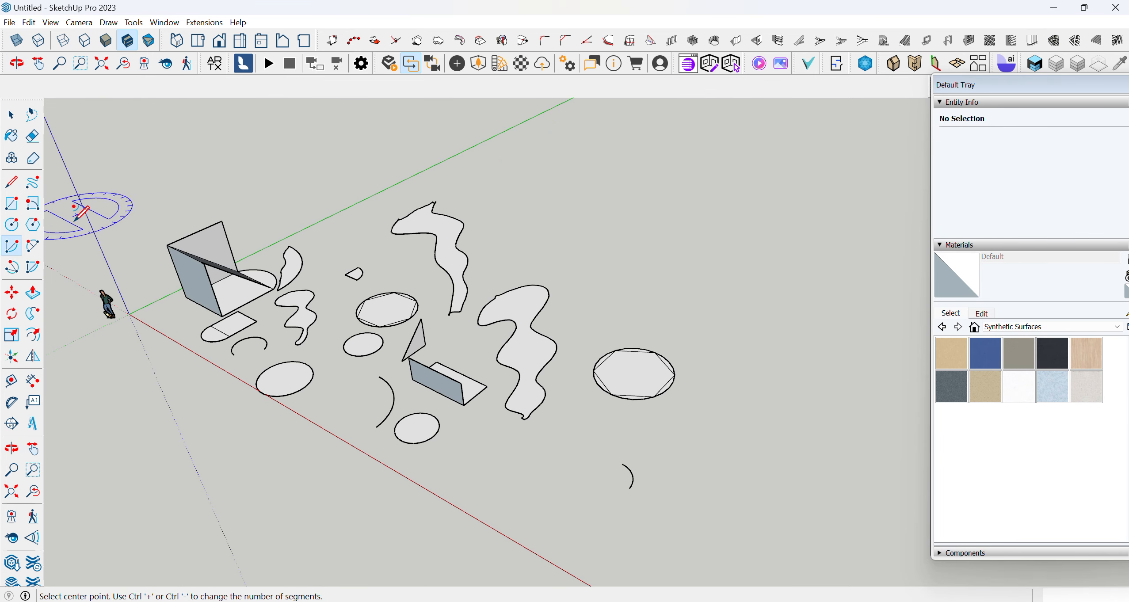
pyautogui.click(32, 246)
pyautogui.scroll(4, 446, 397)
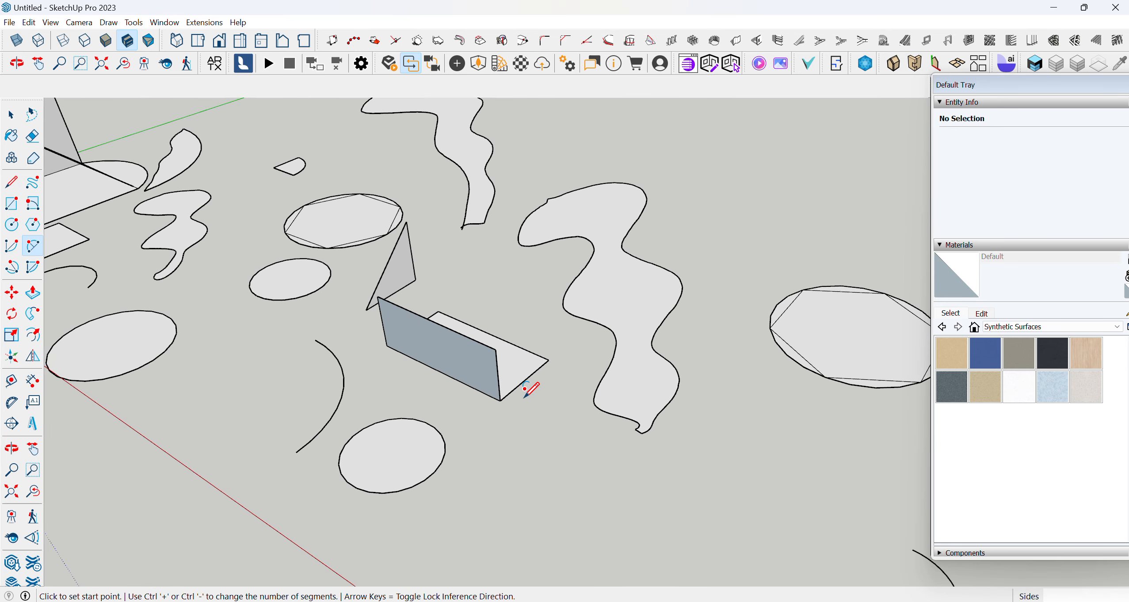
pyautogui.click(548, 359)
pyautogui.click(502, 395)
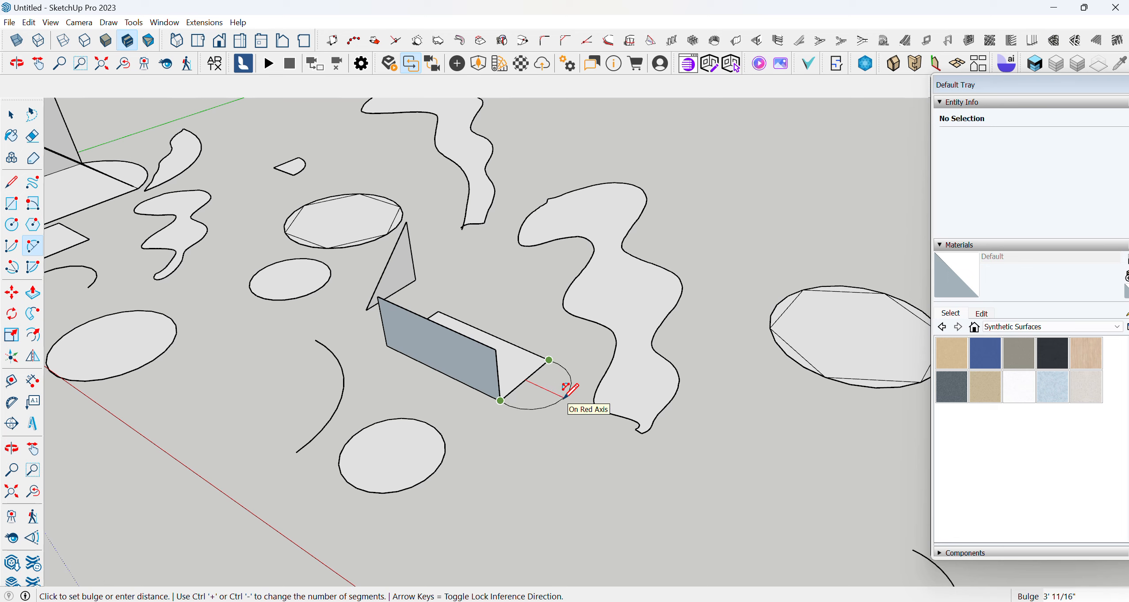
pyautogui.click(565, 396)
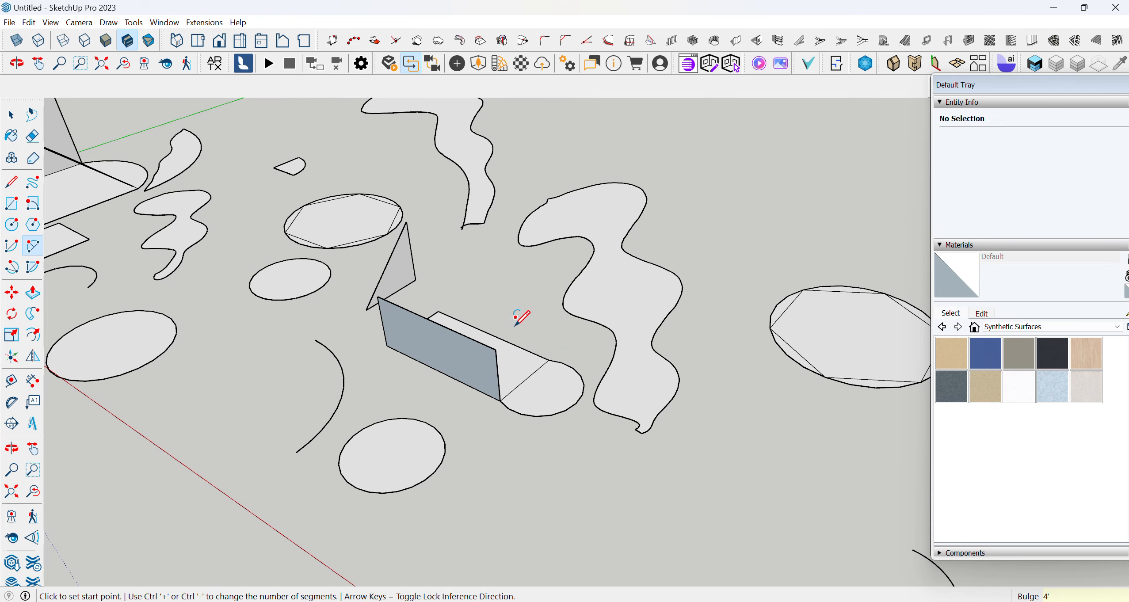
# Draw a three-point arc joining both ends of the 10' by 5' rectangle's free long edge, bulging towards the large freehand shape
pyautogui.moveTo(522, 315); pyautogui.dragTo(169, 370, button='middle')
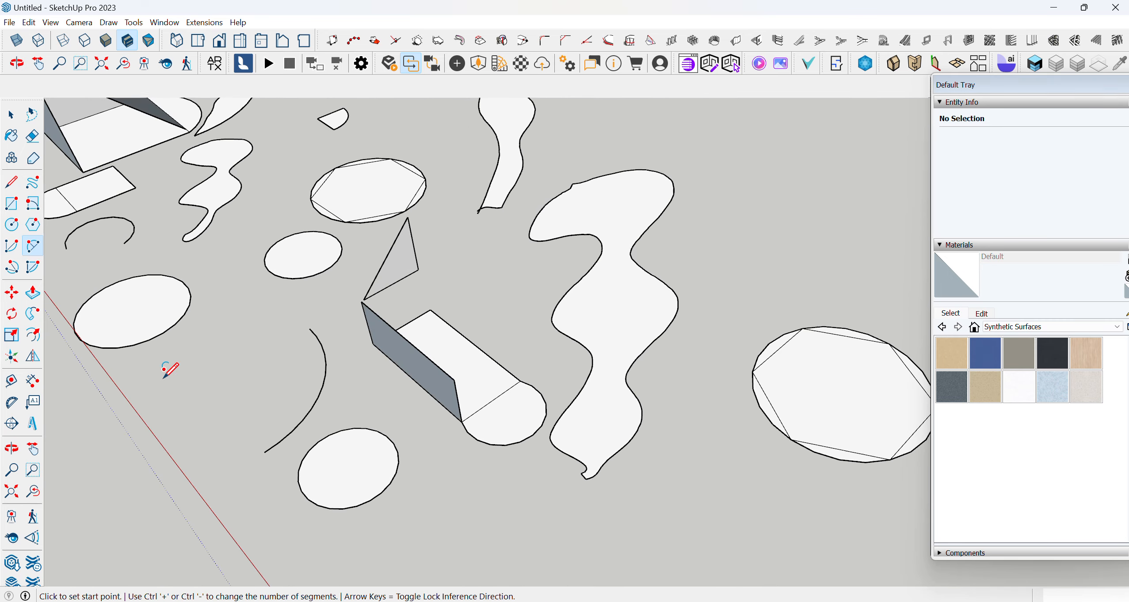
pyautogui.click(12, 267)
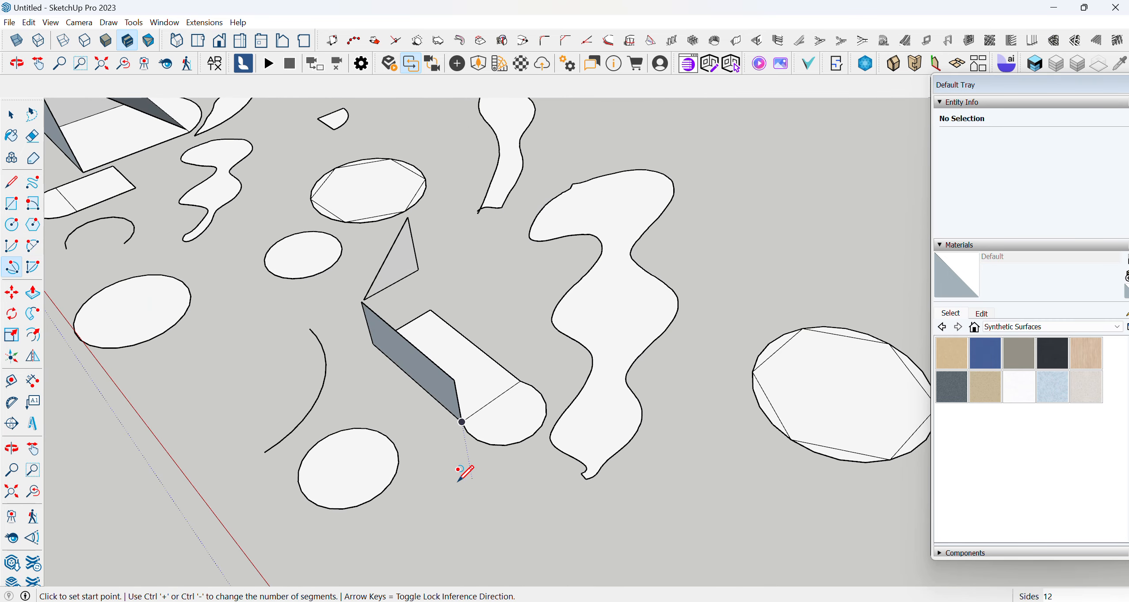
pyautogui.moveTo(461, 471); pyautogui.dragTo(441, 270, button='middle')
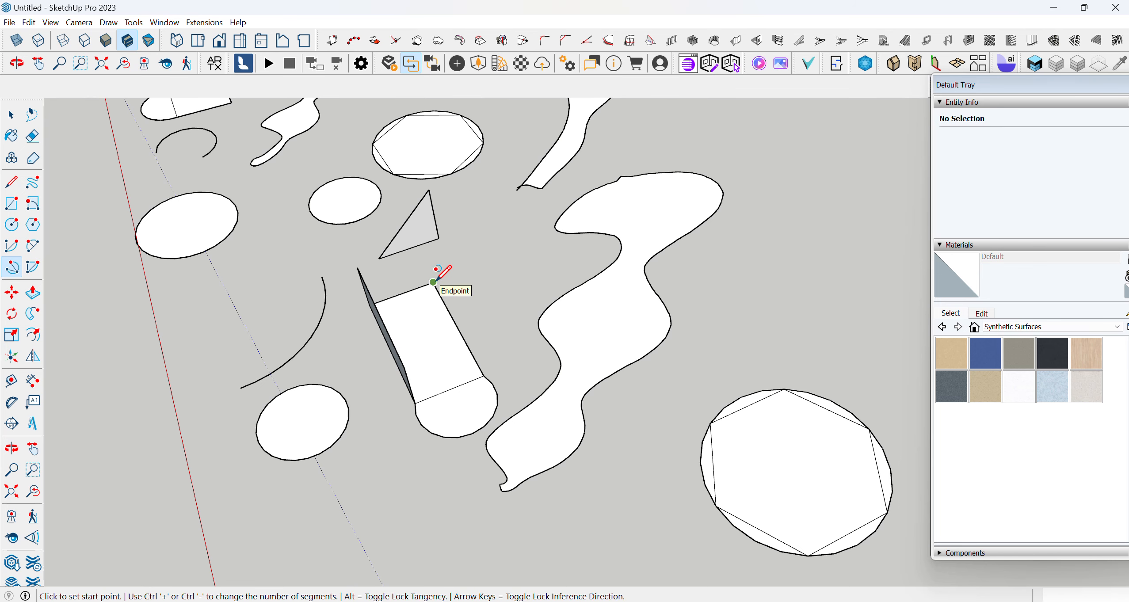
pyautogui.click(433, 282)
pyautogui.click(520, 299)
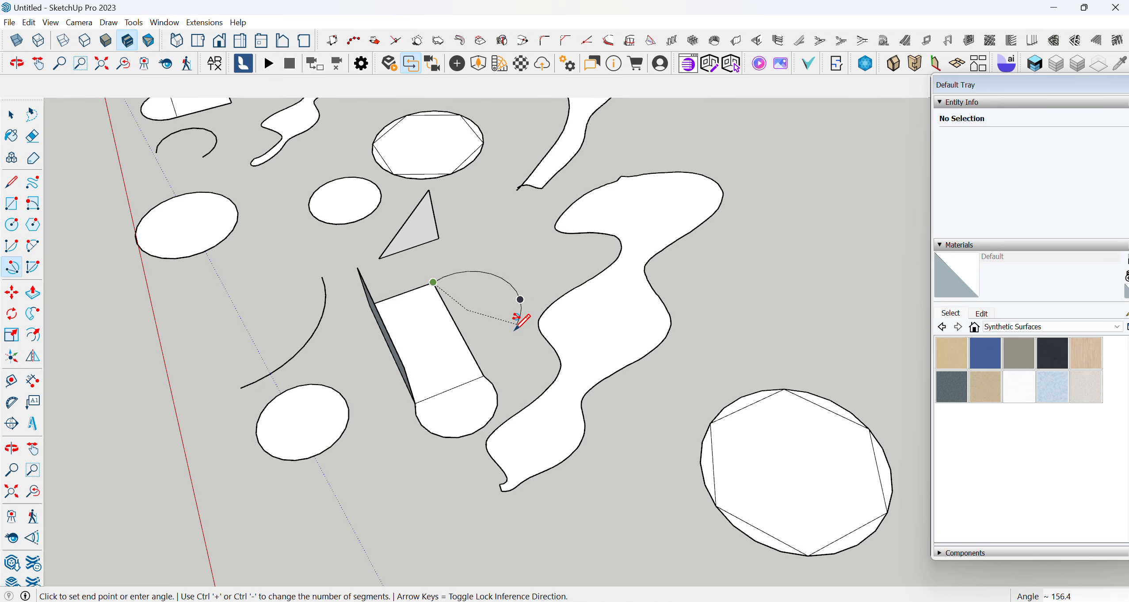
pyautogui.click(483, 376)
# Draw a small three-point arc on the open ground in front of the 3' circle, with a 3' first length and a 90-degree angle
pyautogui.moveTo(574, 378); pyautogui.dragTo(319, 546, button='middle')
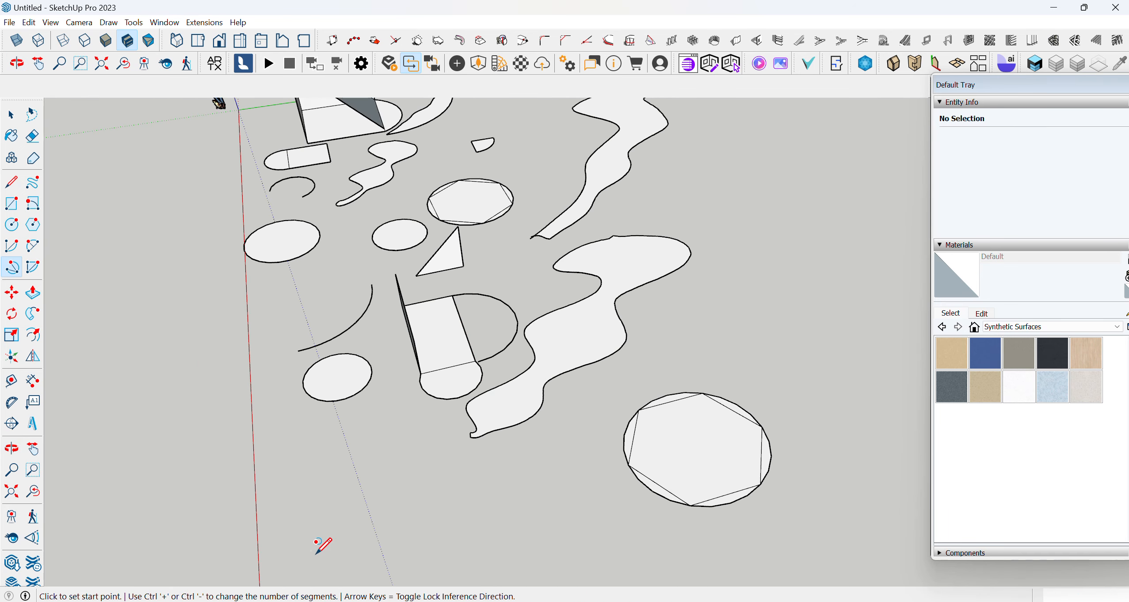
pyautogui.click(345, 512)
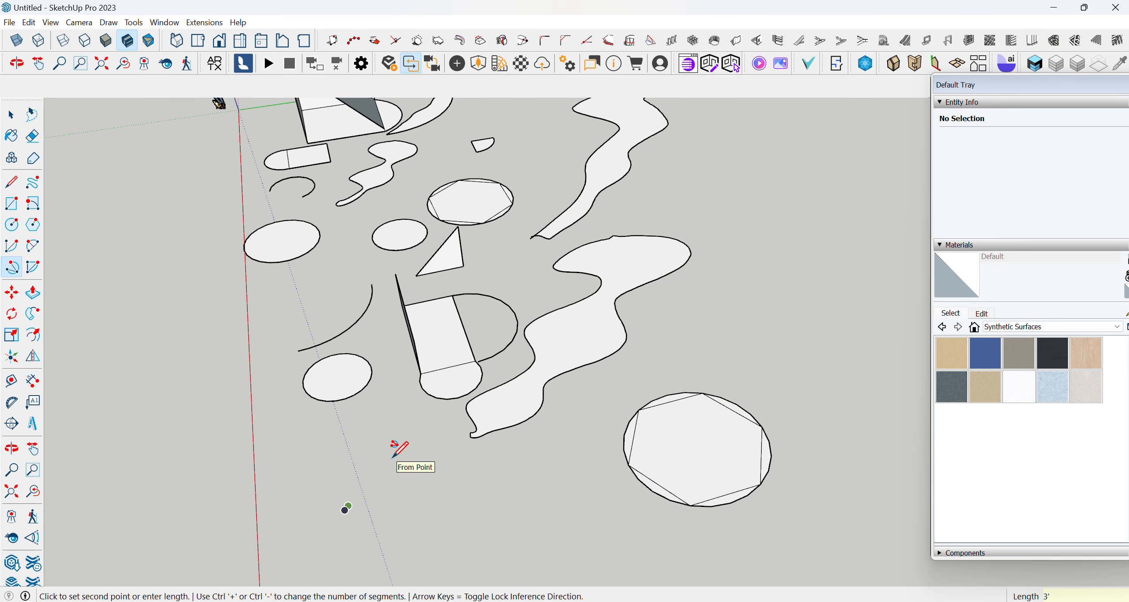
pyautogui.click(478, 486)
pyautogui.moveTo(469, 483); pyautogui.dragTo(434, 473, button='middle')
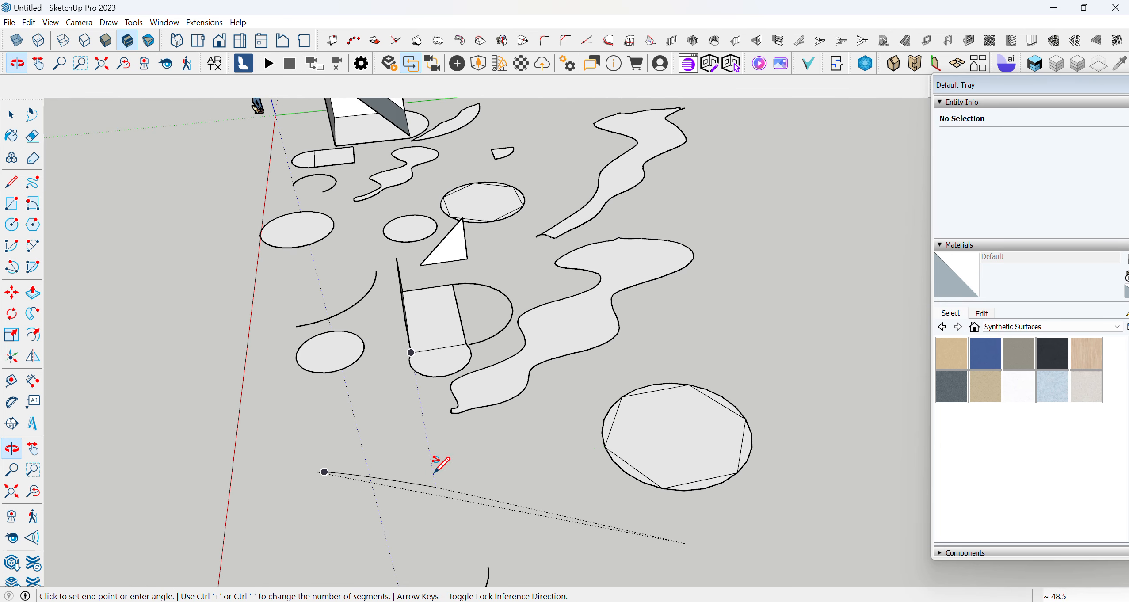
pyautogui.scroll(5, 434, 473)
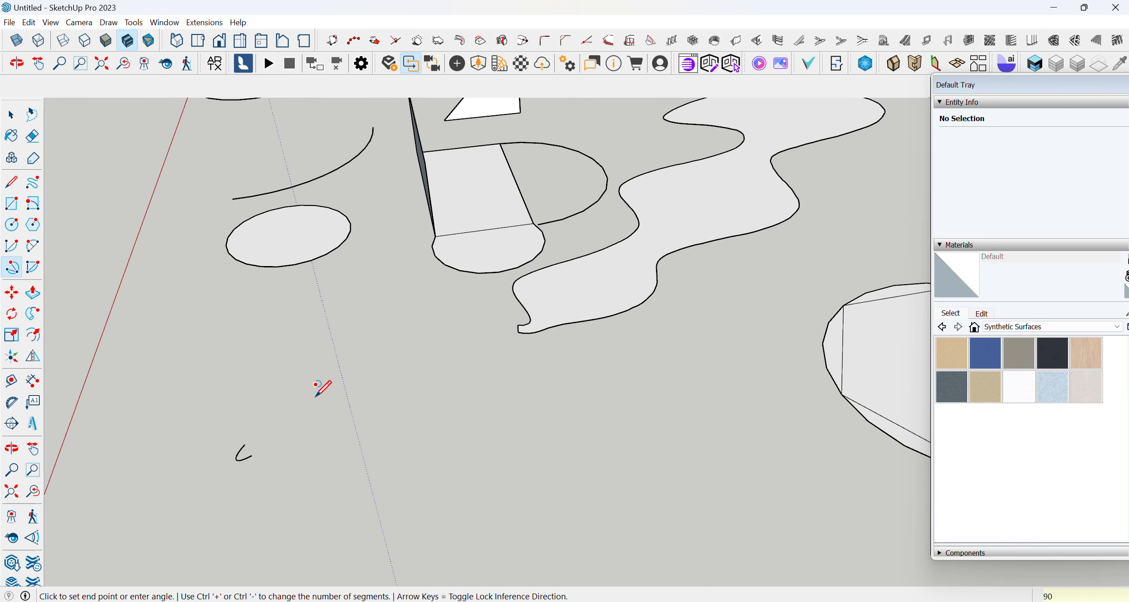
# Draw a pie with a 3' radius and a 180-degree angle on the open ground beside the small three-point arc
pyautogui.moveTo(359, 430); pyautogui.dragTo(446, 428, button='middle')
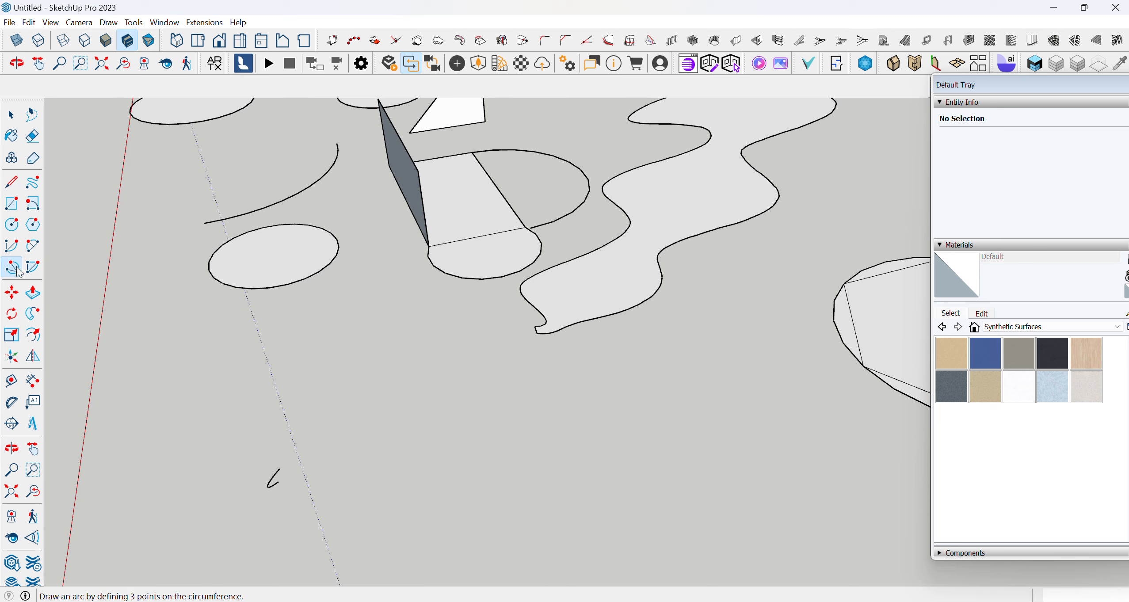
pyautogui.click(33, 268)
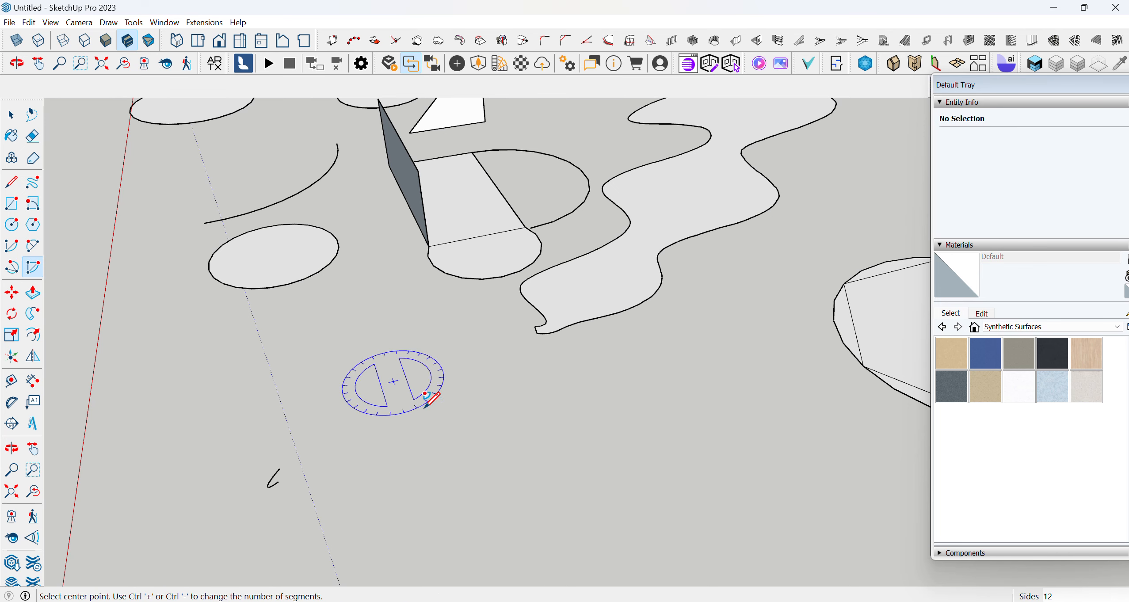
pyautogui.click(404, 418)
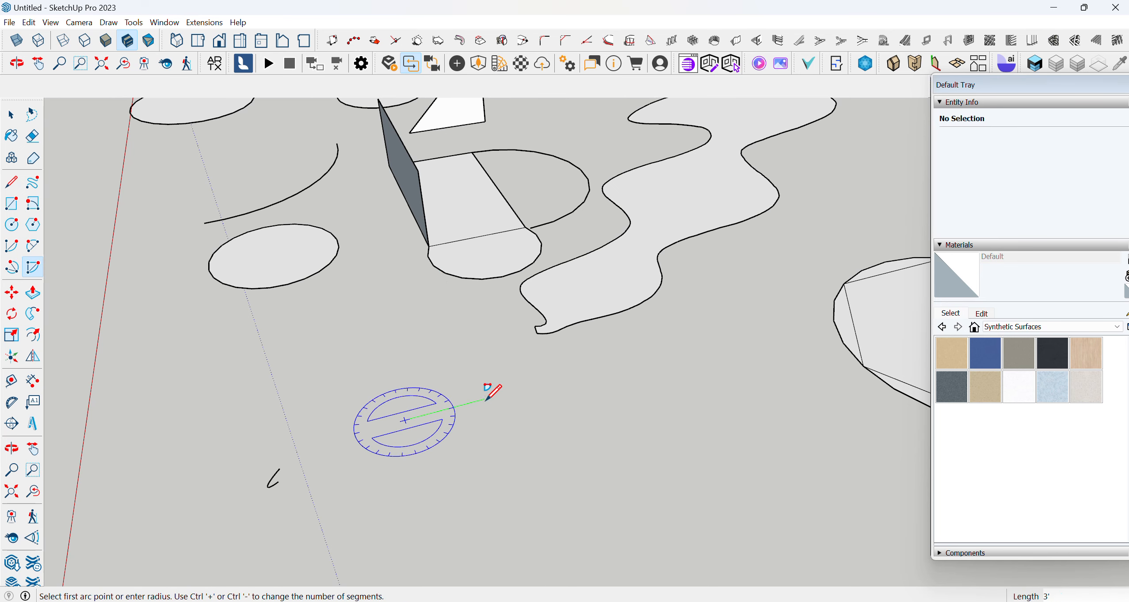
pyautogui.write('3')
pyautogui.click(485, 399)
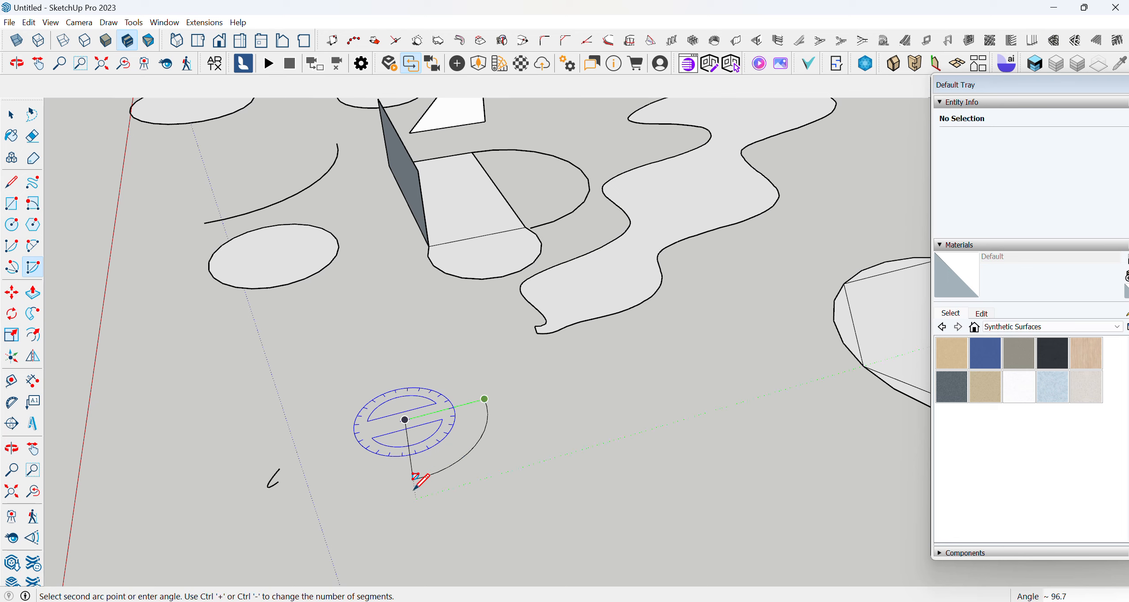
pyautogui.click(375, 484)
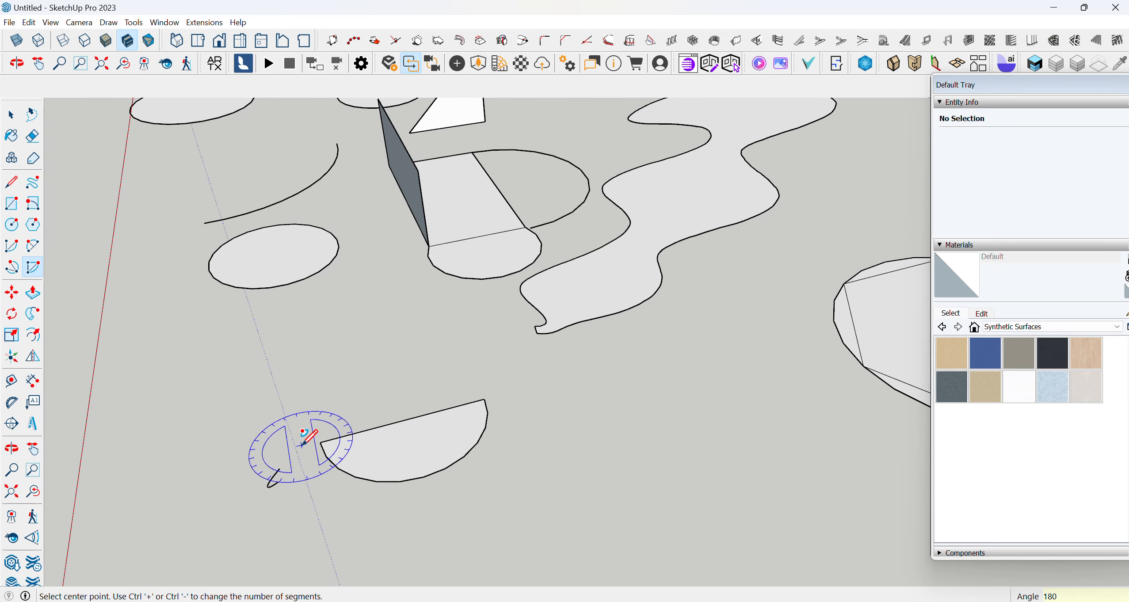
pyautogui.scroll(-2, 321, 442)
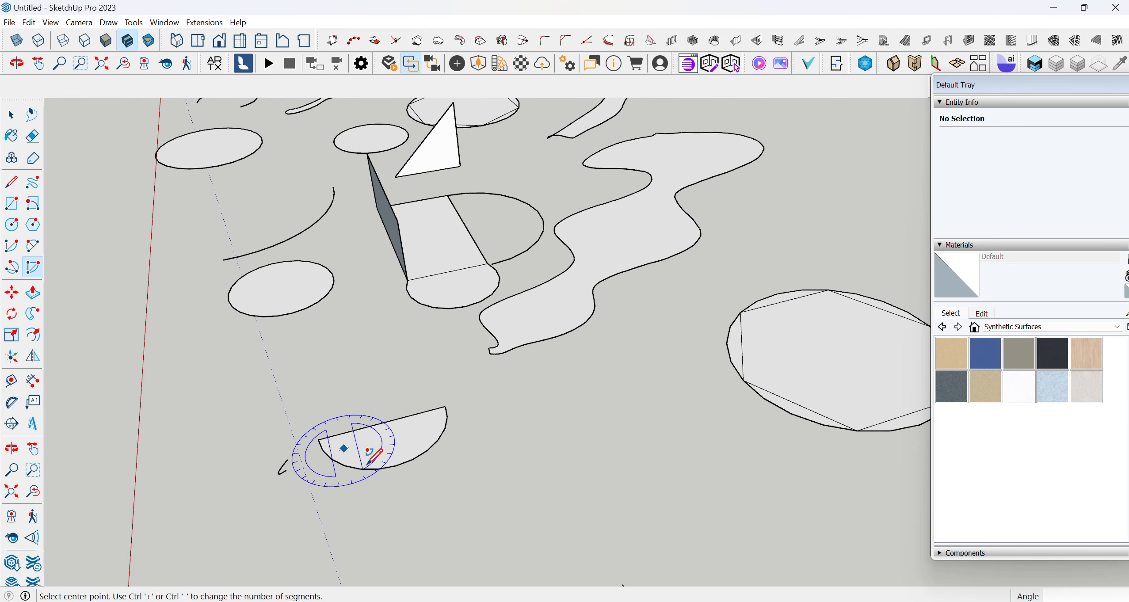
pyautogui.moveTo(345, 451); pyautogui.dragTo(519, 417, button='middle')
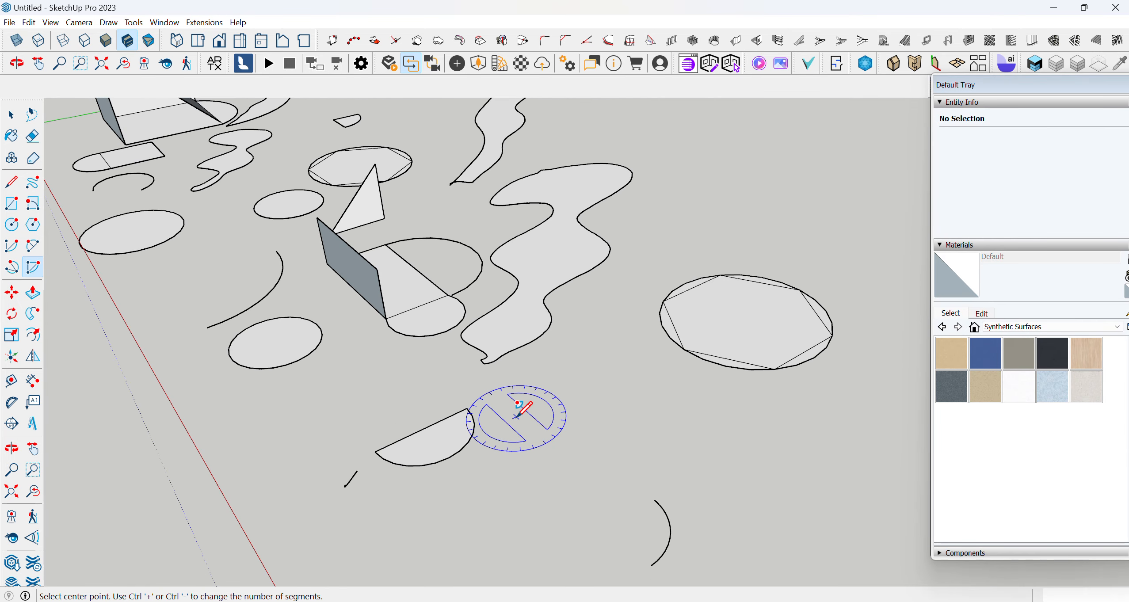
pyautogui.scroll(-2, 513, 415)
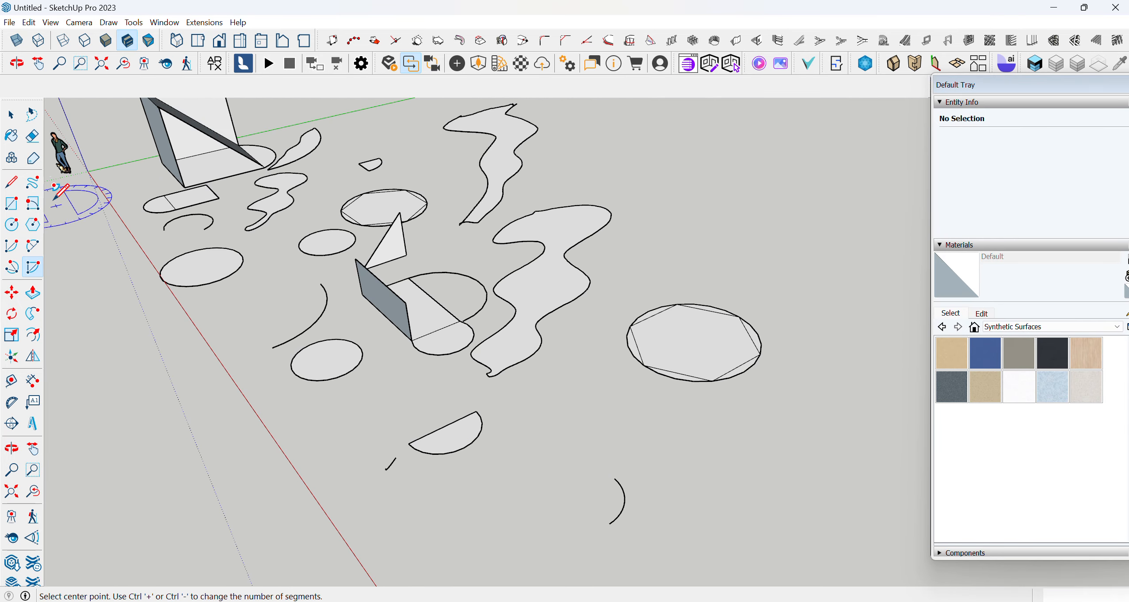
pyautogui.scroll(-3, 391, 461)
pyautogui.moveTo(416, 422); pyautogui.dragTo(517, 448, button='middle')
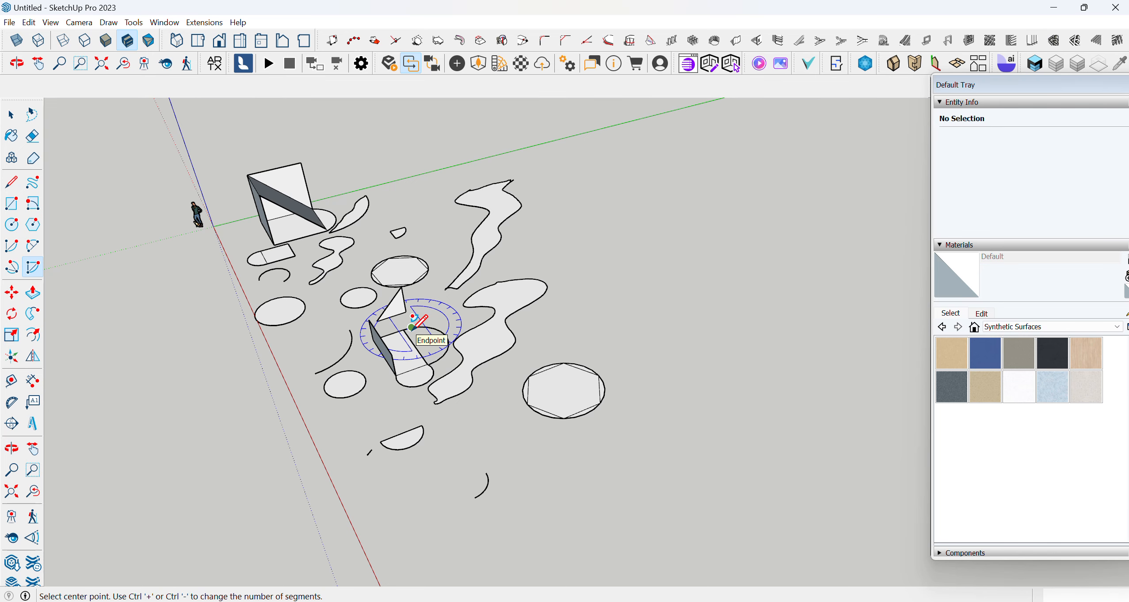
pyautogui.moveTo(378, 391); pyautogui.dragTo(663, 468, button='middle')
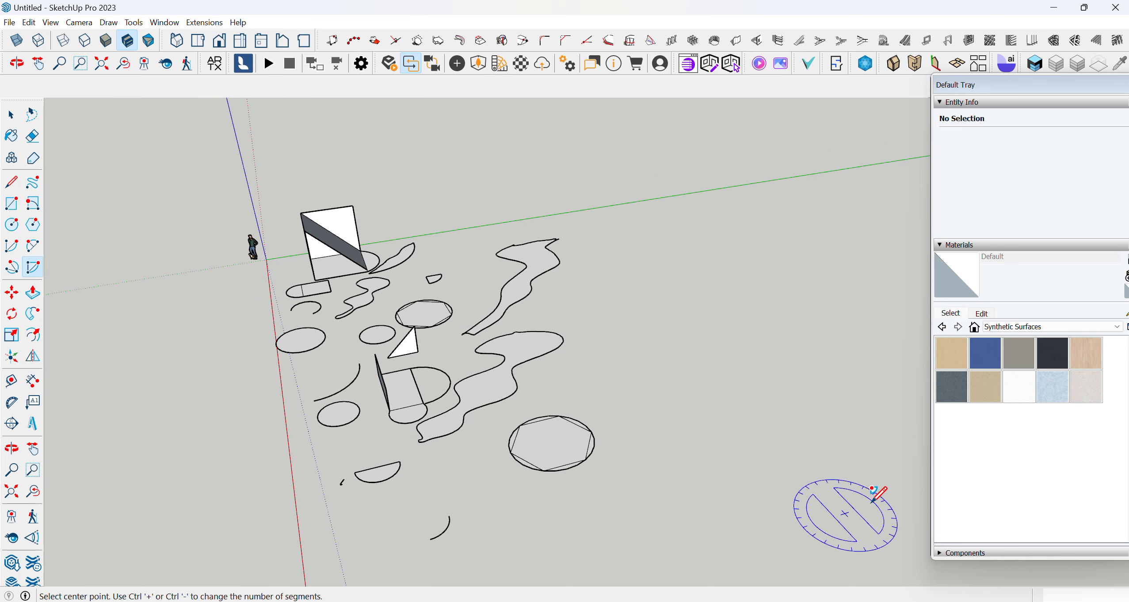
# Try to move the ungrouped upright shape beside the scale figure along the red axis from its front base corner
pyautogui.click(11, 115)
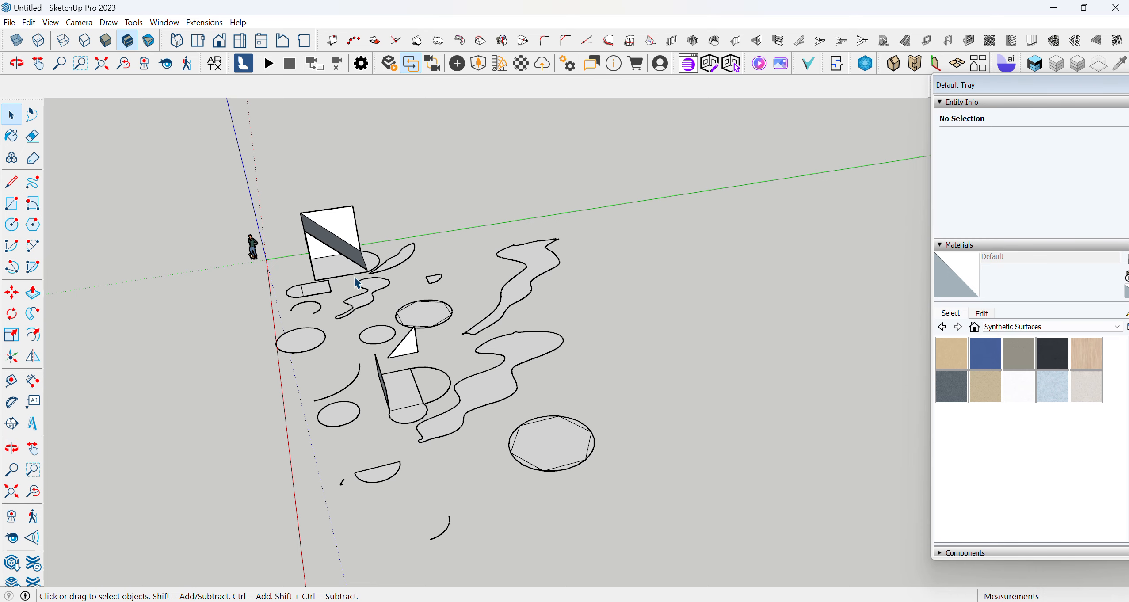
pyautogui.scroll(4, 336, 212)
pyautogui.moveTo(355, 193); pyautogui.dragTo(314, 261, button='middle')
pyautogui.scroll(2, 416, 169)
pyautogui.moveTo(238, 159); pyautogui.dragTo(553, 420)
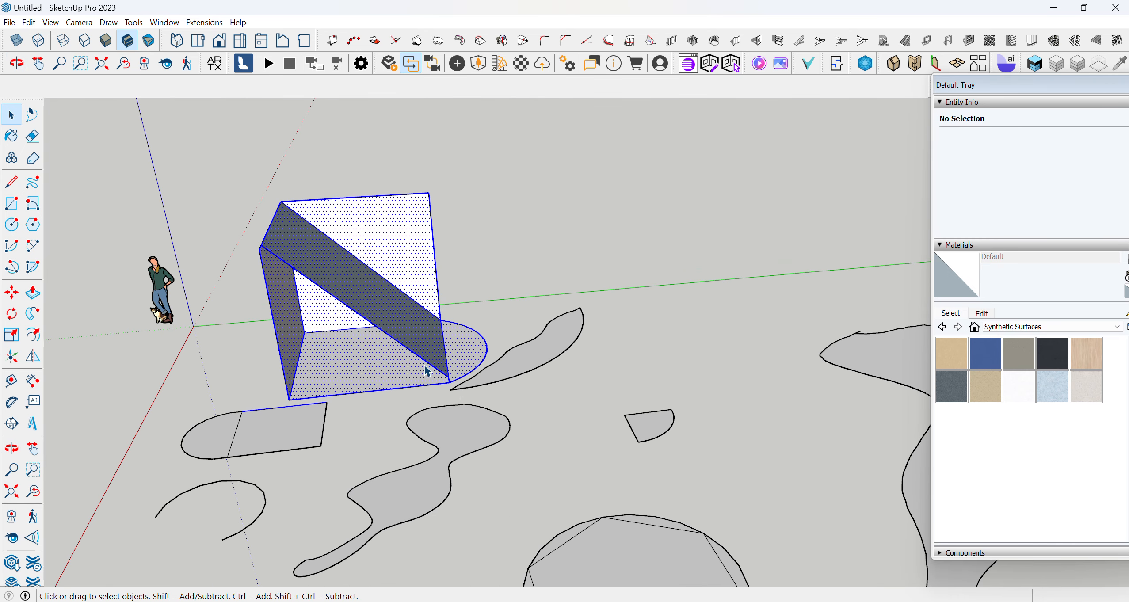
pyautogui.click(12, 292)
pyautogui.click(293, 399)
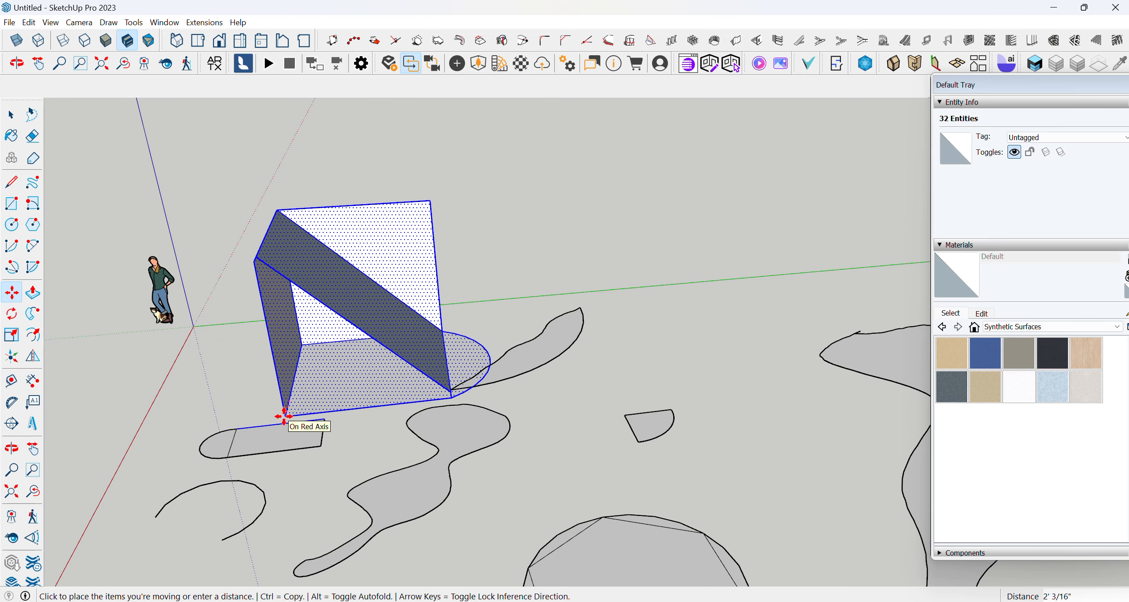
pyautogui.press('Escape')
pyautogui.scroll(-2, 309, 376)
pyautogui.moveTo(310, 375)
pyautogui.mouseDown(button='middle')
pyautogui.moveTo(342, 357)
pyautogui.moveTo(313, 370)
pyautogui.mouseUp(button='middle')
pyautogui.click(530, 213)
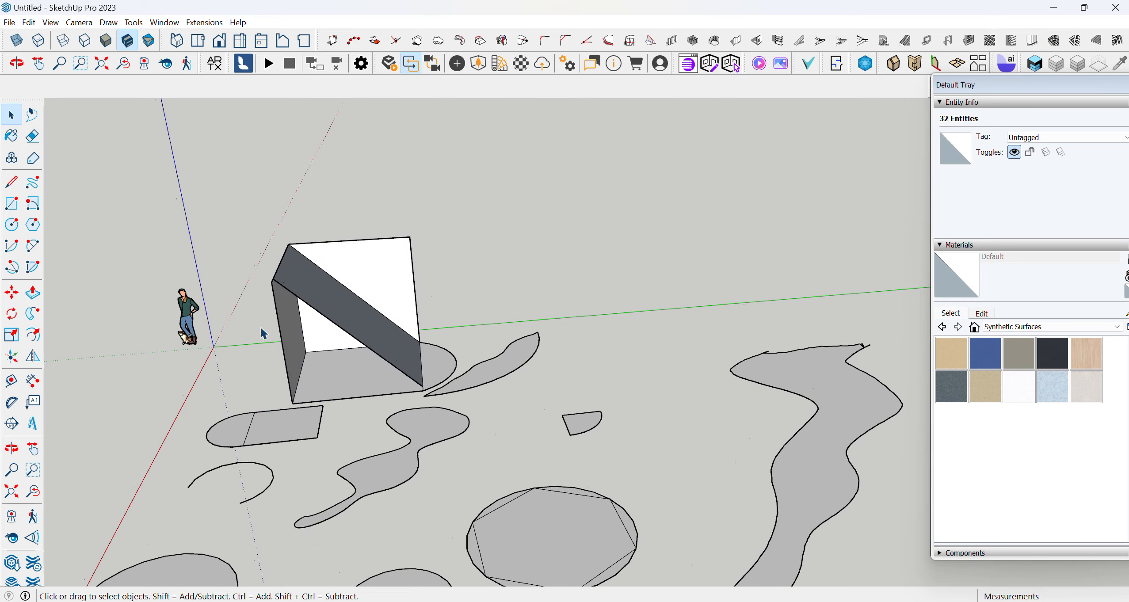
# Examine the upright shape with the sloping face beside the scale figure from several angles and distances
pyautogui.moveTo(262, 330); pyautogui.dragTo(424, 356, button='middle')
pyautogui.scroll(4, 410, 341)
pyautogui.scroll(-3, 446, 412)
pyautogui.moveTo(520, 328); pyautogui.dragTo(532, 383, button='middle')
pyautogui.scroll(5, 443, 328)
pyautogui.scroll(-2, 295, 358)
pyautogui.scroll(-2, 296, 358)
pyautogui.moveTo(296, 358); pyautogui.dragTo(520, 292, button='middle')
pyautogui.scroll(4, 335, 373)
pyautogui.scroll(-3, 335, 373)
pyautogui.moveTo(335, 373); pyautogui.dragTo(496, 353, button='middle')
pyautogui.scroll(-3, 463, 330)
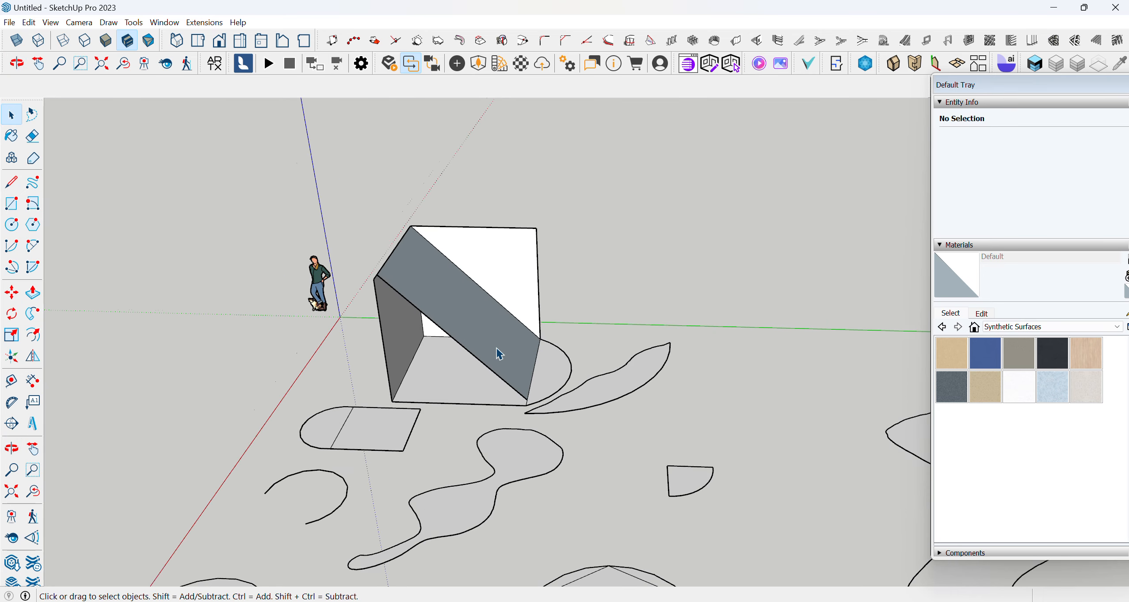
# Select all connected geometry of the upright shape with the sloping face and make it a group
pyautogui.scroll(2, 496, 353)
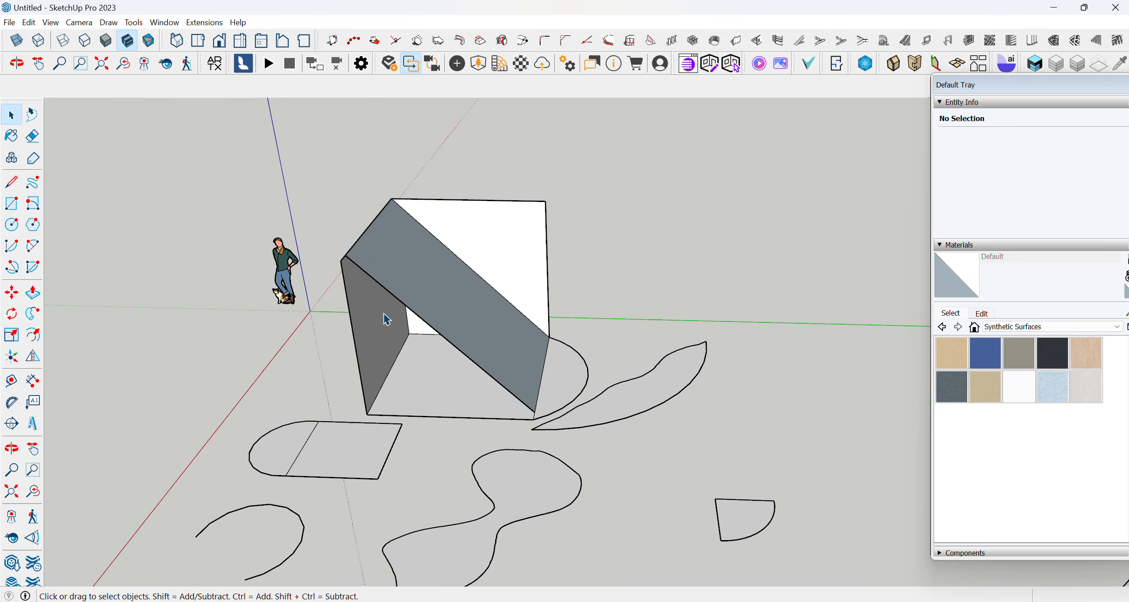
pyautogui.tripleClick(423, 276)
pyautogui.rightClick(421, 271)
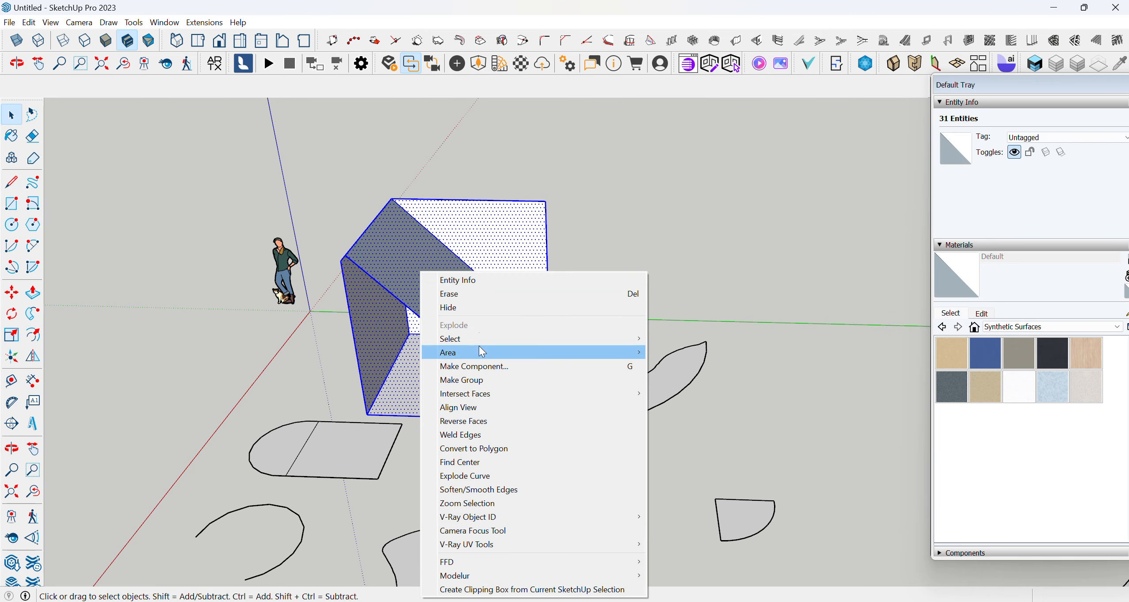
pyautogui.click(467, 380)
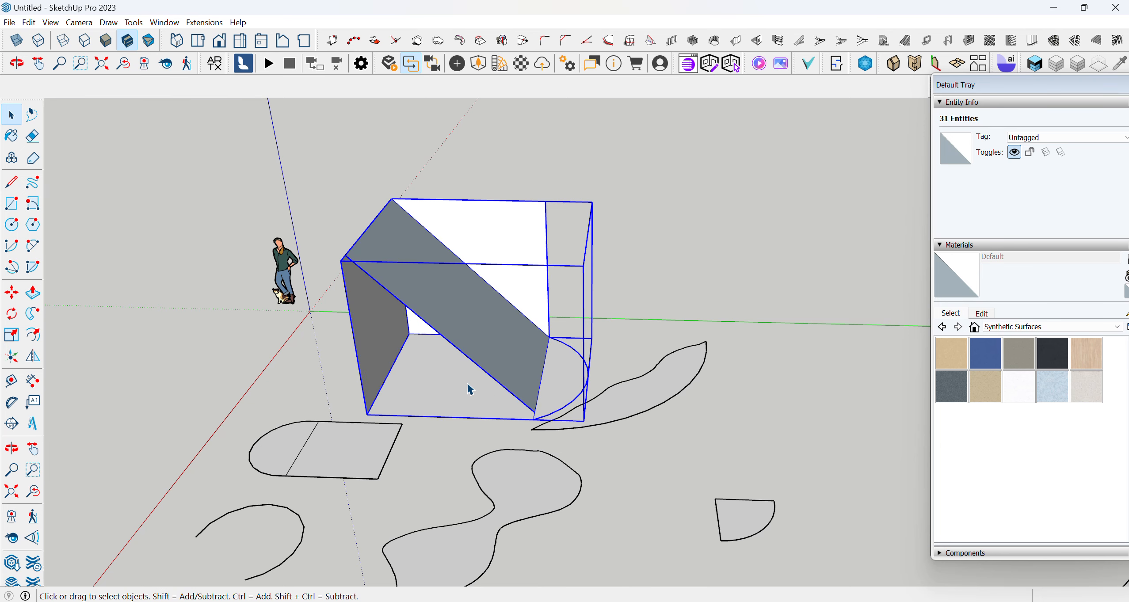
# Move the group by its front base corner onto the far tip of the slim freehand shape, and deselect it
pyautogui.click(20, 295)
pyautogui.click(368, 414)
pyautogui.scroll(-3, 413, 289)
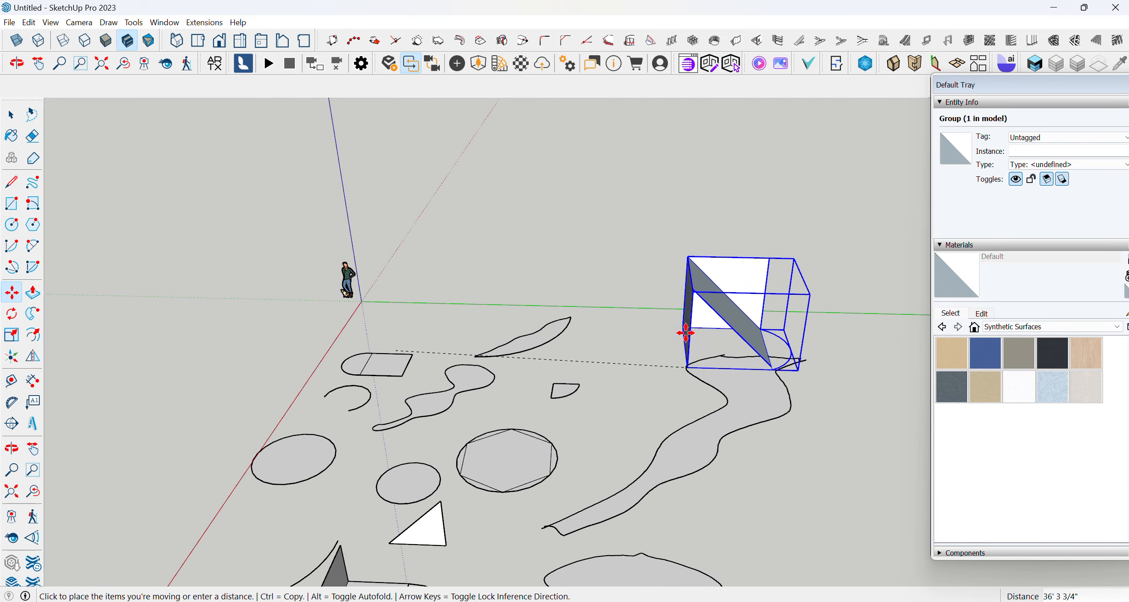
pyautogui.click(570, 319)
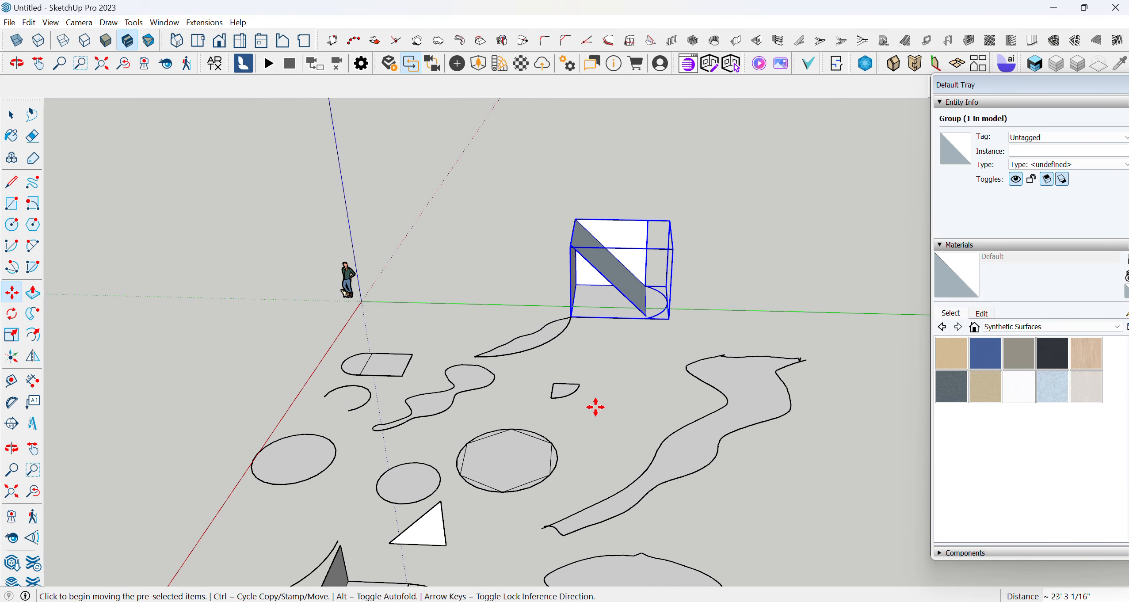
pyautogui.moveTo(594, 406)
pyautogui.mouseDown(button='middle')
pyautogui.moveTo(827, 325)
pyautogui.moveTo(668, 365)
pyautogui.moveTo(585, 406)
pyautogui.mouseUp(button='middle')
pyautogui.scroll(5, 605, 255)
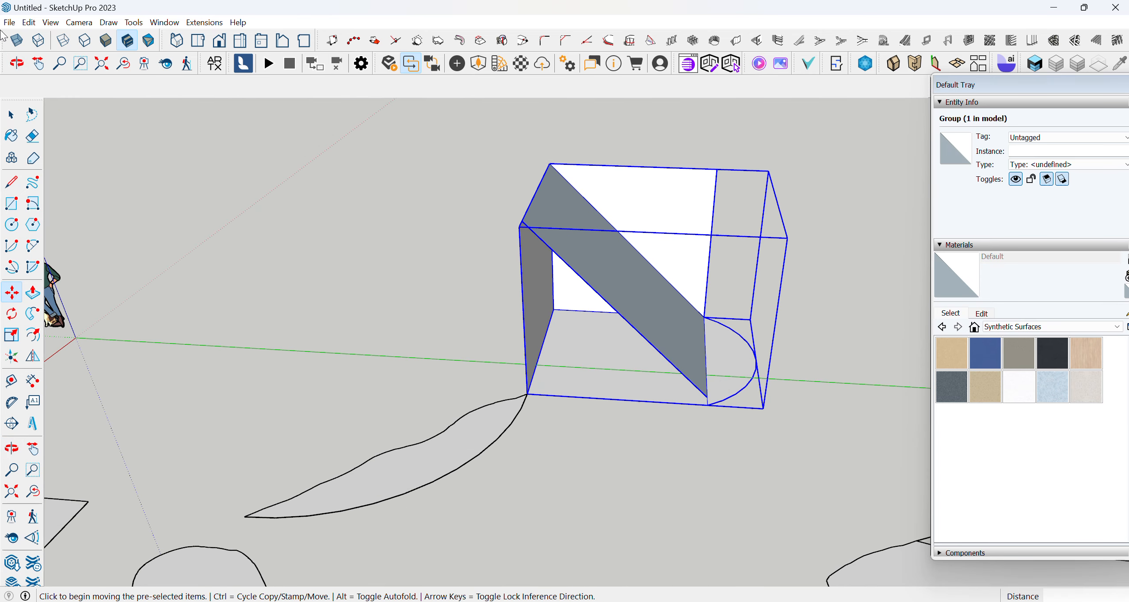
pyautogui.click(11, 114)
pyautogui.click(503, 298)
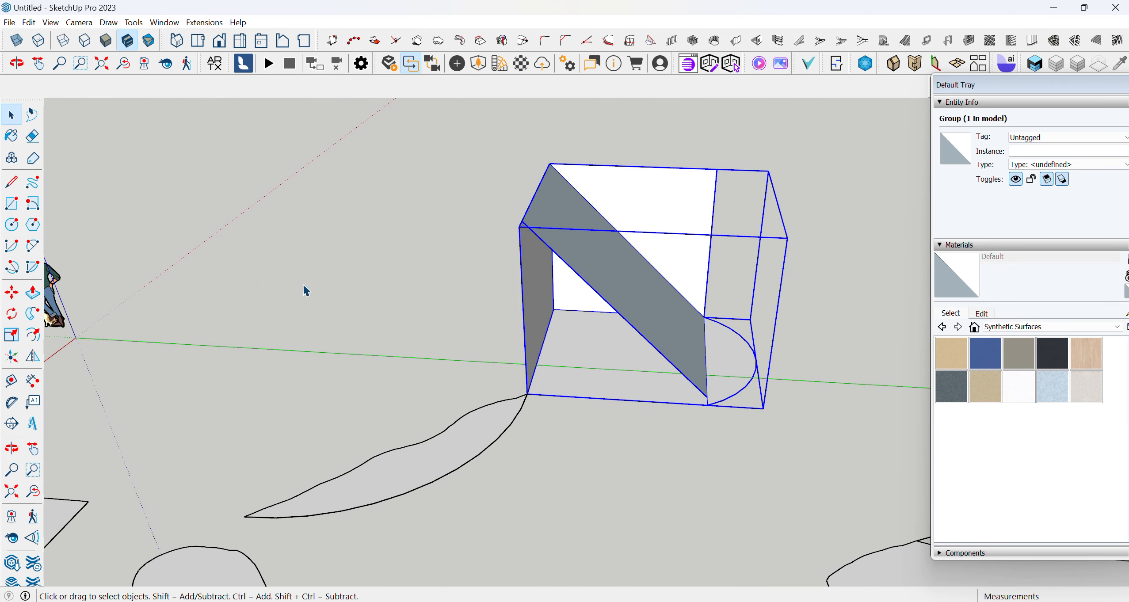
pyautogui.click(705, 435)
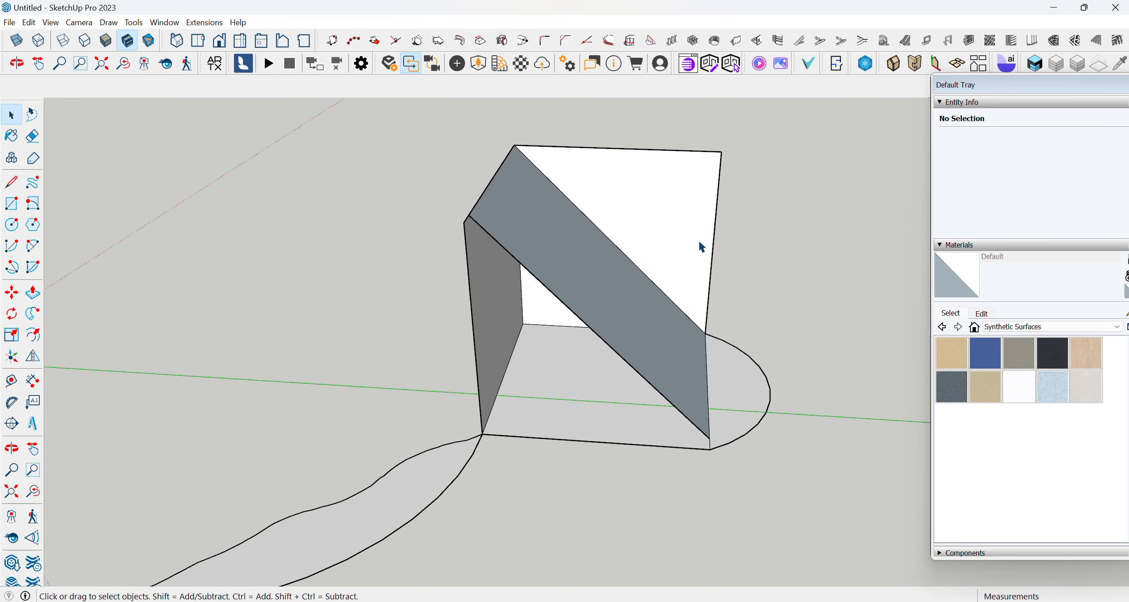
# Open the group for editing and paint its large sloping face with Formica Blue
pyautogui.scroll(-1, 522, 319)
pyautogui.click(562, 280)
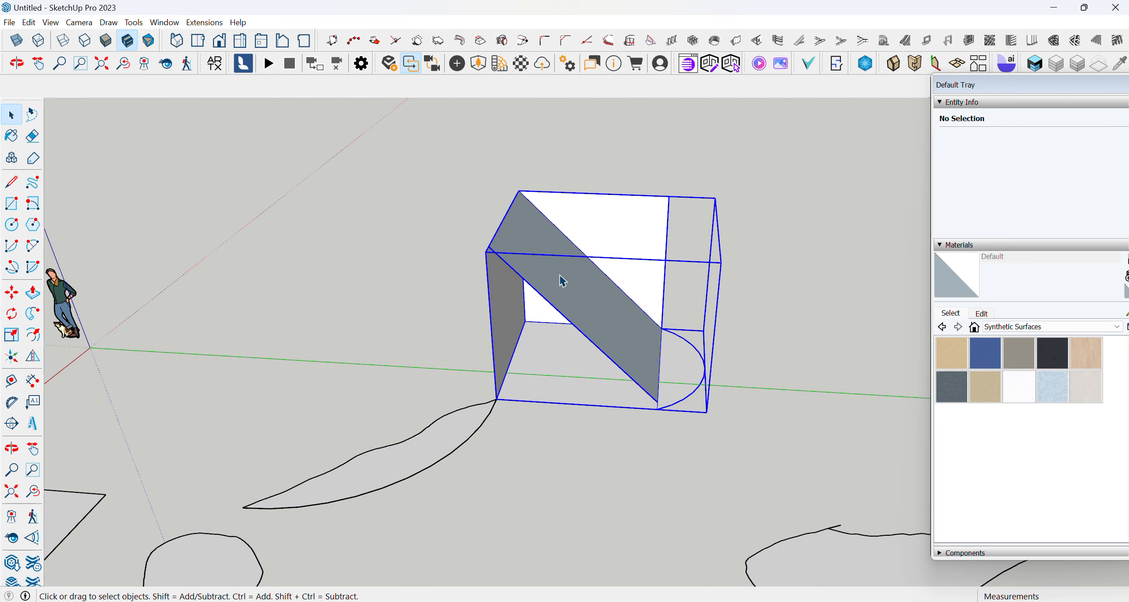
pyautogui.rightClick(560, 275)
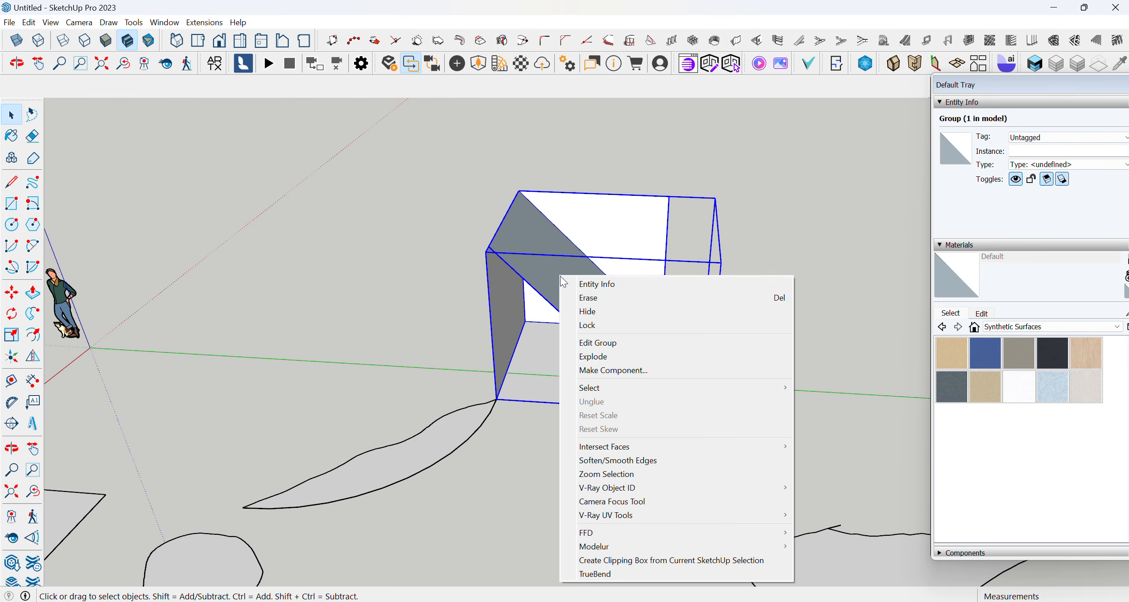
pyautogui.click(607, 342)
pyautogui.moveTo(606, 341); pyautogui.dragTo(605, 383, button='middle')
pyautogui.scroll(2, 662, 340)
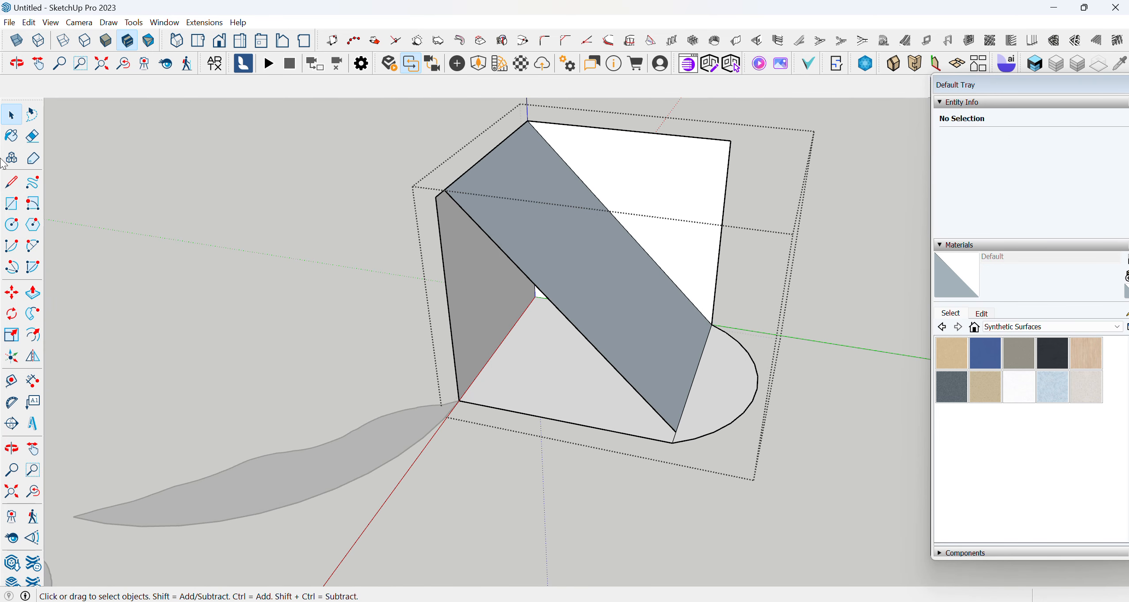
pyautogui.click(11, 136)
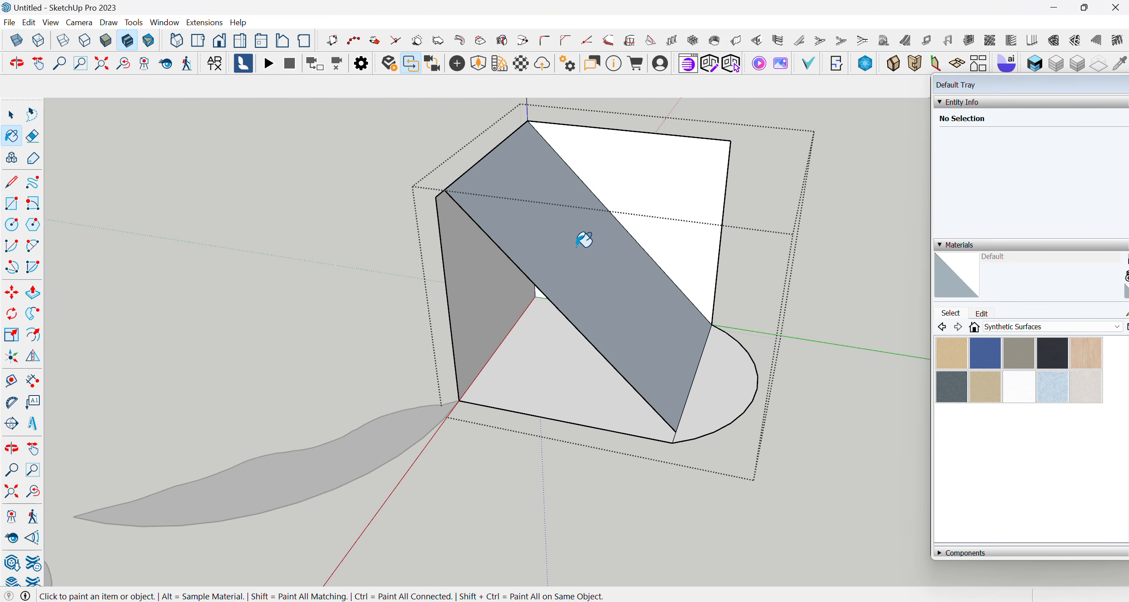
pyautogui.click(995, 357)
pyautogui.click(526, 229)
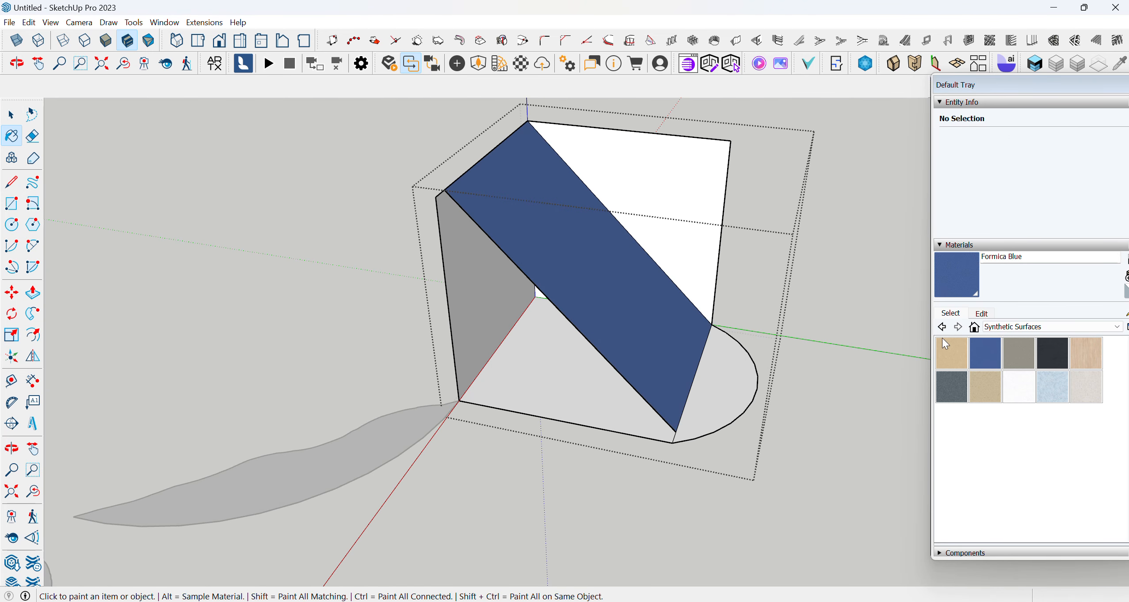
# Paint the group's side, back, base and rounded floor faces with Quartz Light Brown, and leave group editing
pyautogui.click(985, 386)
pyautogui.click(464, 307)
pyautogui.moveTo(496, 396); pyautogui.dragTo(430, 411, button='middle')
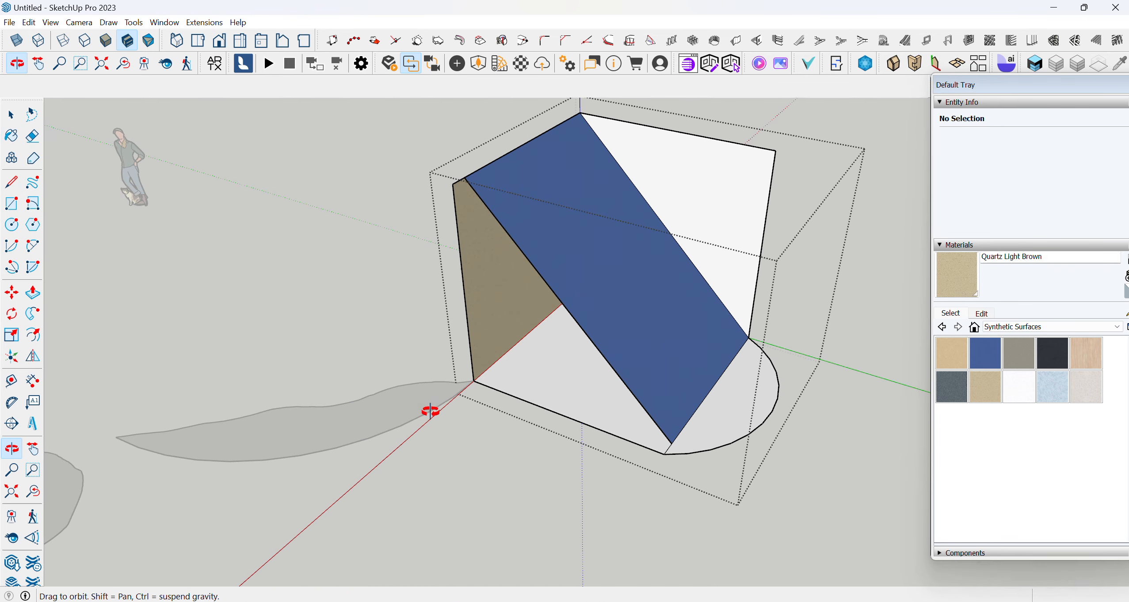
pyautogui.click(693, 182)
pyautogui.click(607, 379)
pyautogui.click(718, 406)
pyautogui.scroll(-3, 375, 393)
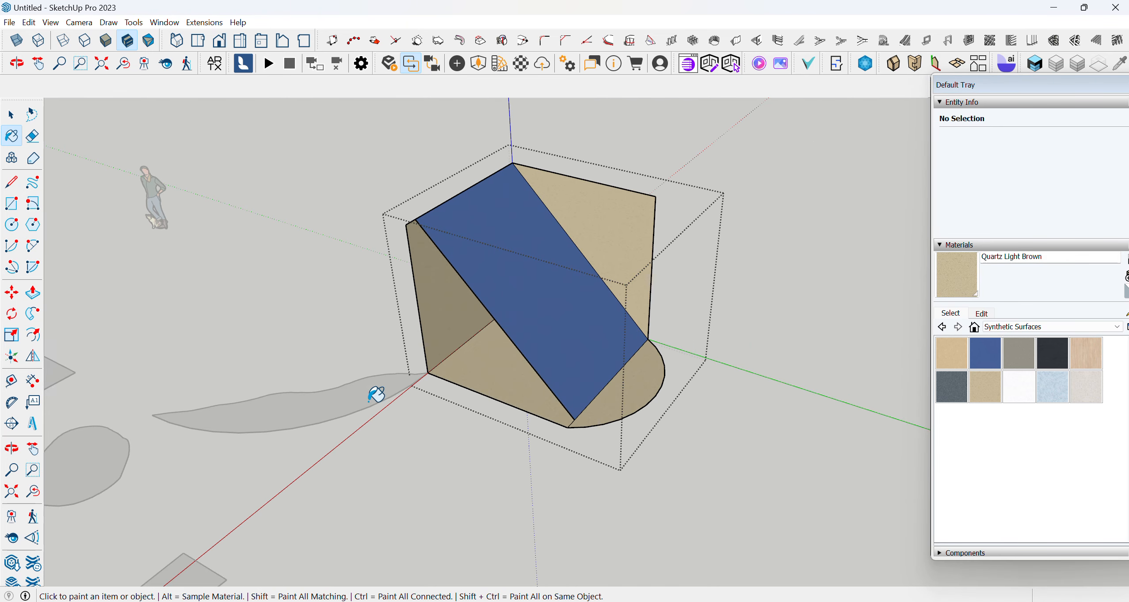
pyautogui.moveTo(376, 393)
pyautogui.mouseDown(button='middle')
pyautogui.moveTo(441, 353)
pyautogui.moveTo(425, 351)
pyautogui.mouseUp(button='middle')
pyautogui.click(13, 117)
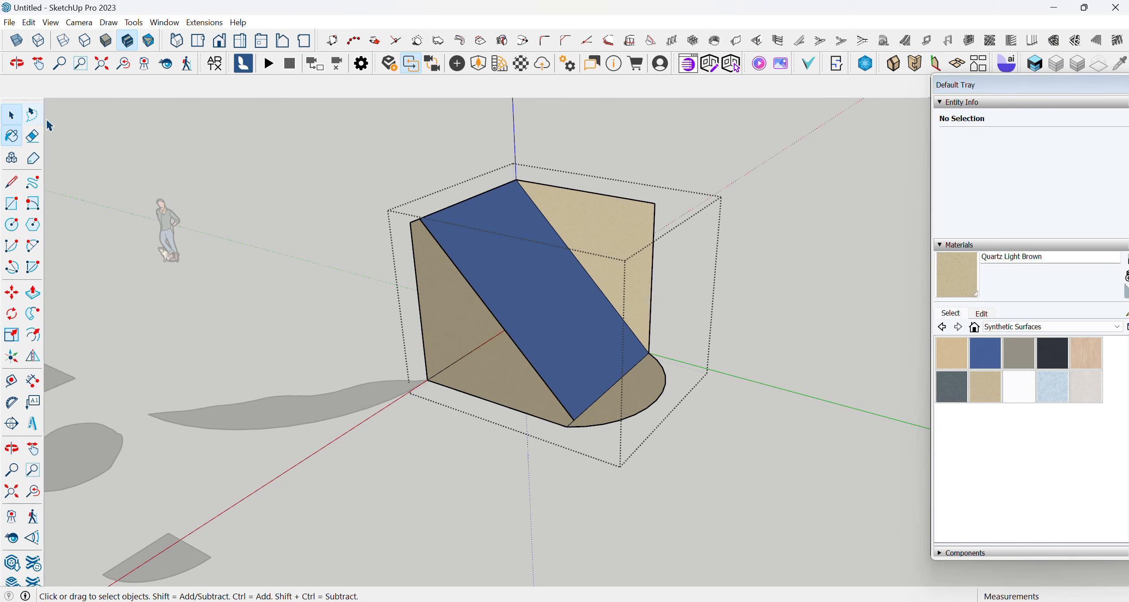
pyautogui.click(303, 204)
# Explode the painted group and select only its blue sloping face
pyautogui.scroll(-2, 477, 283)
pyautogui.moveTo(367, 379); pyautogui.dragTo(406, 415, button='middle')
pyautogui.scroll(3, 494, 353)
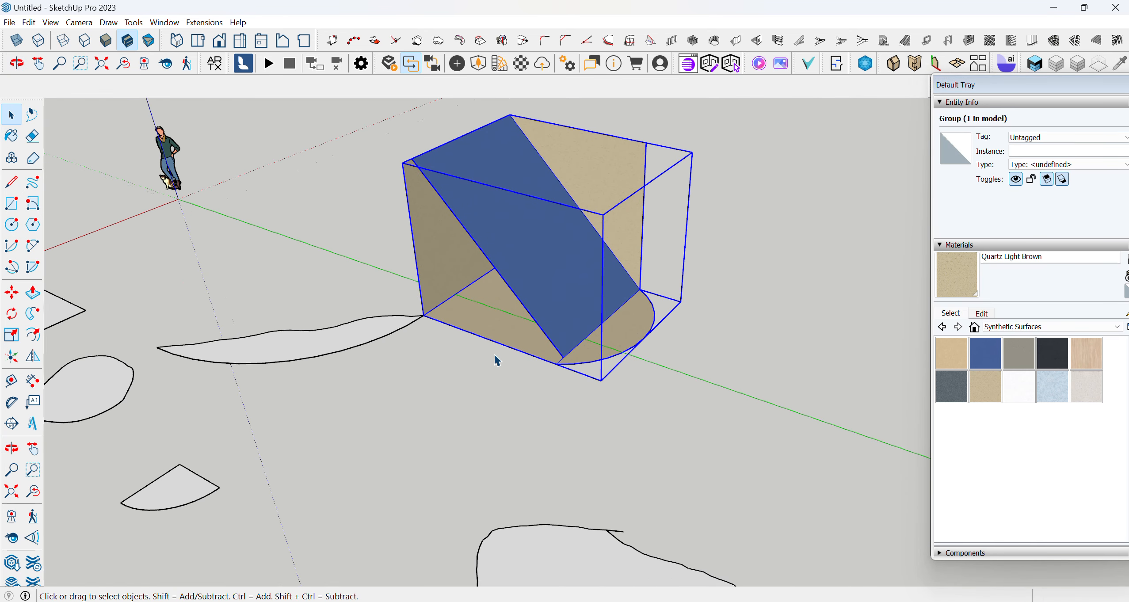
pyautogui.rightClick(542, 237)
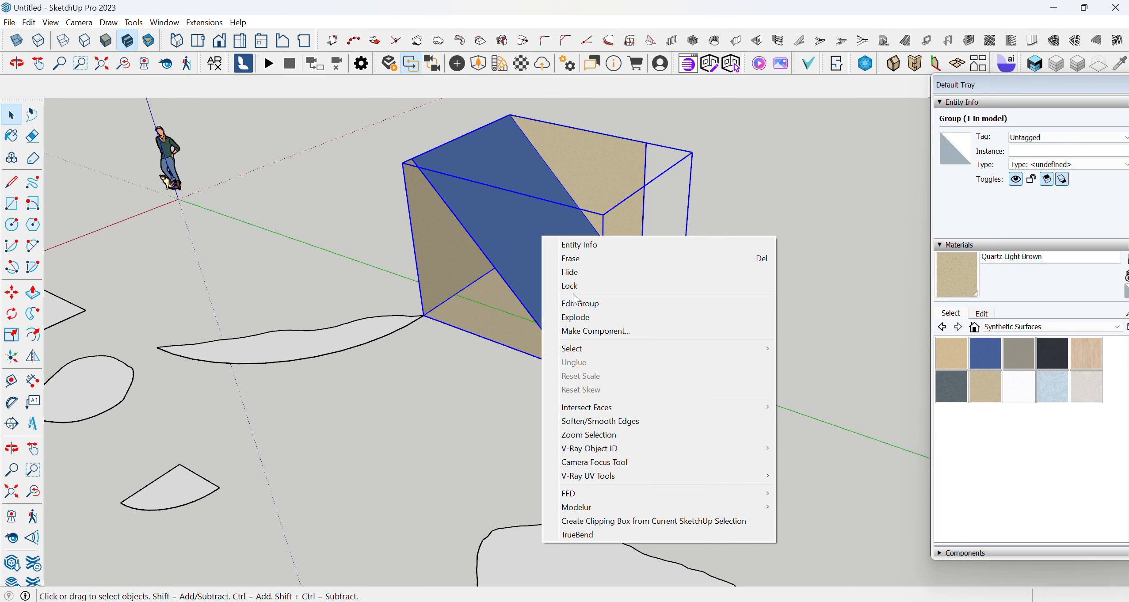
pyautogui.click(582, 324)
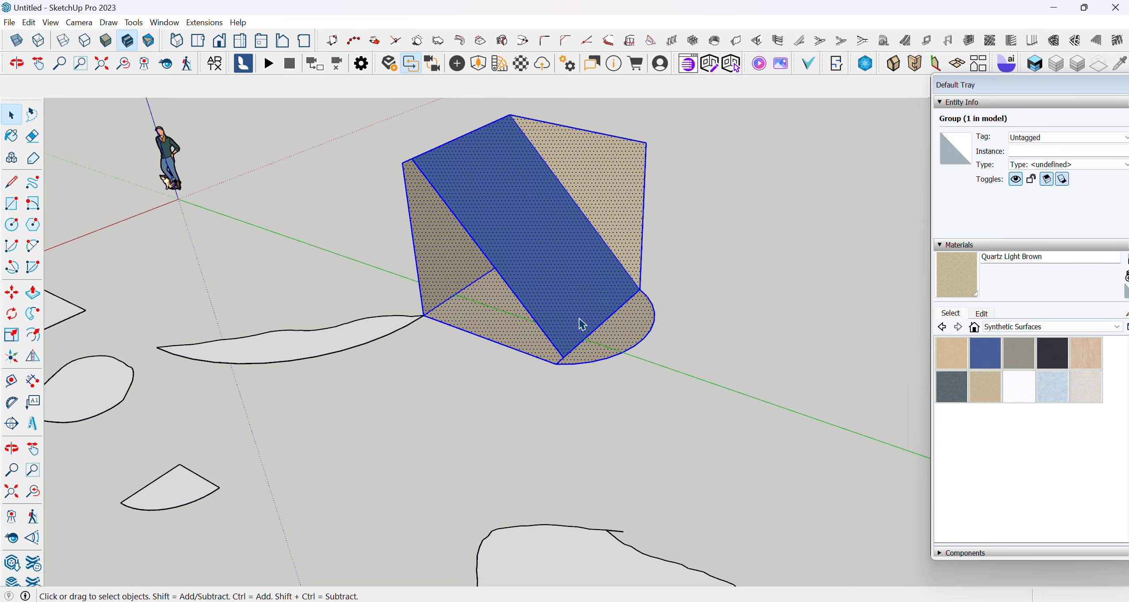
pyautogui.click(700, 361)
pyautogui.click(431, 271)
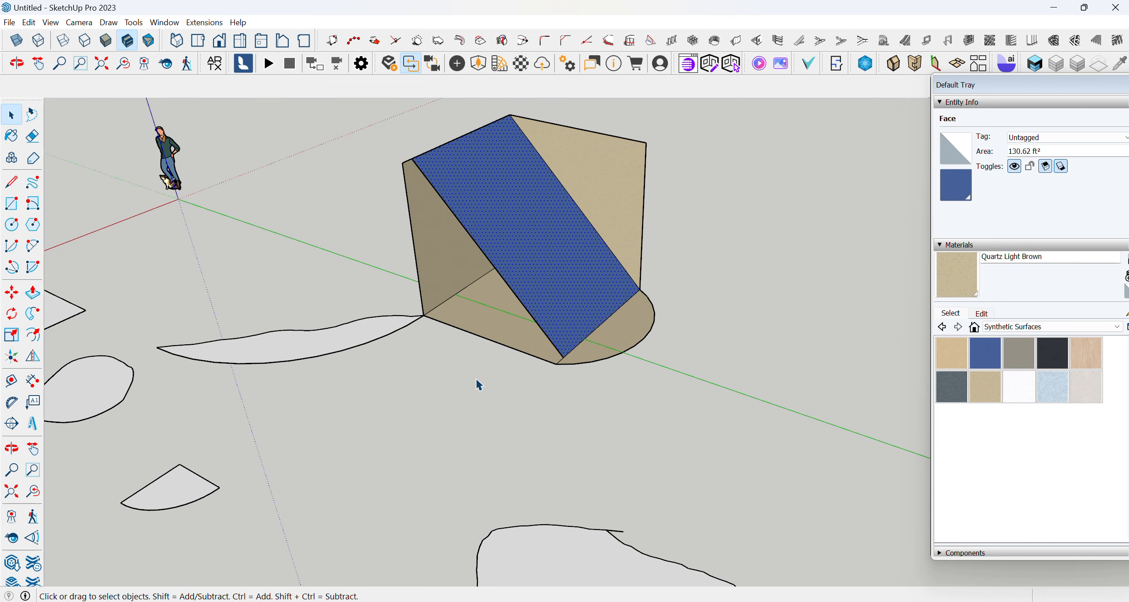
# Clear the selection and extrude the flat half-circle beside the small hooked arc upward 3' with Push/Pull
pyautogui.scroll(-1, 432, 407)
pyautogui.click(433, 407)
pyautogui.moveTo(432, 407); pyautogui.dragTo(514, 350, button='middle')
pyautogui.scroll(-2, 482, 250)
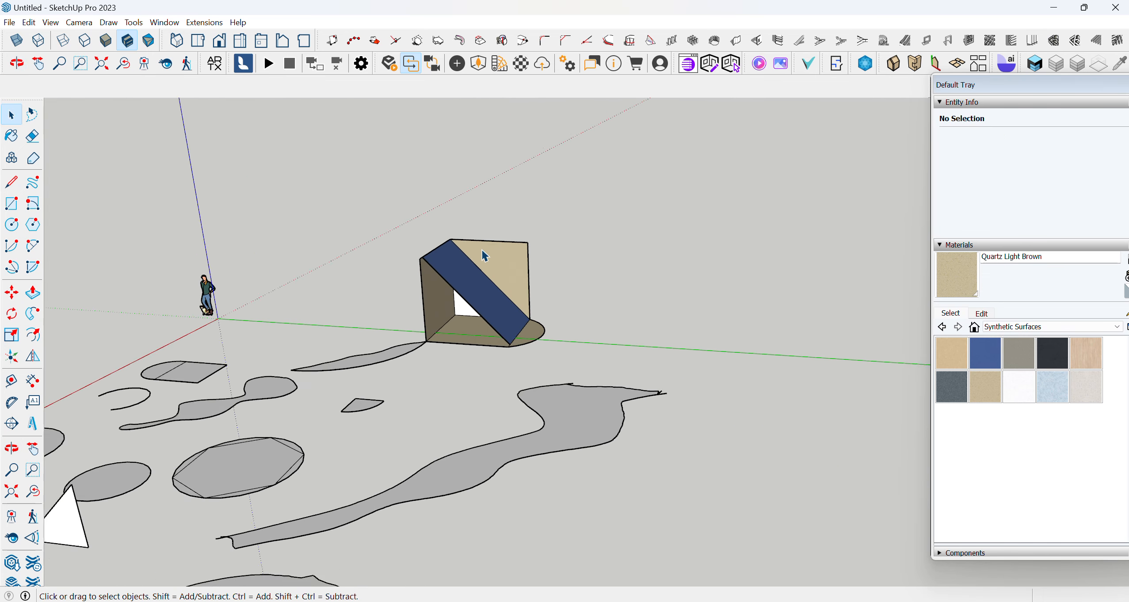
pyautogui.moveTo(482, 250); pyautogui.dragTo(318, 397, button='middle')
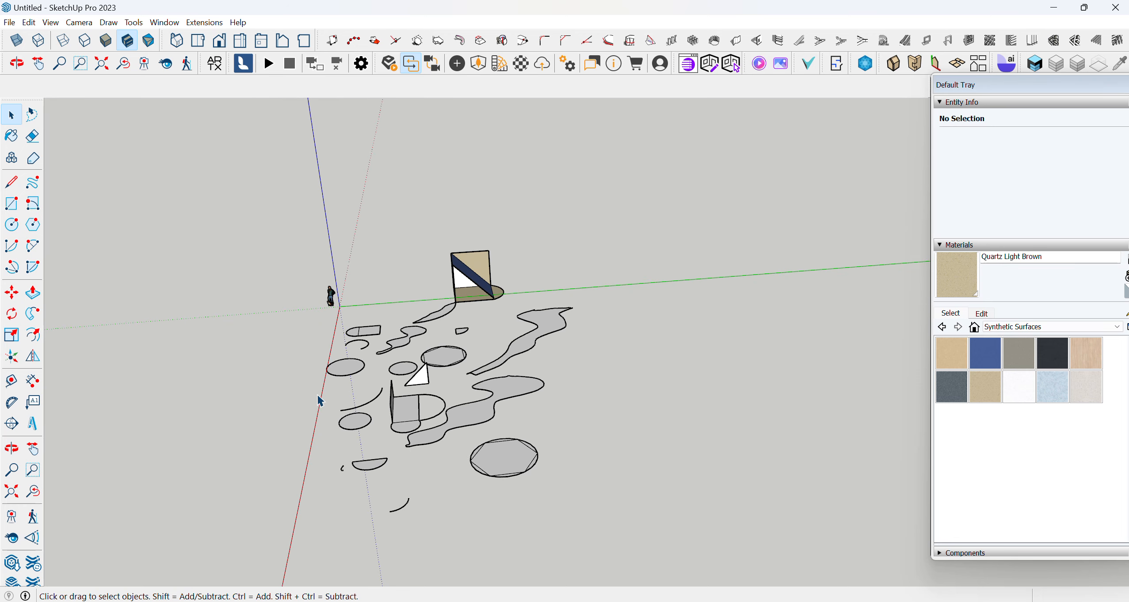
pyautogui.moveTo(371, 440); pyautogui.dragTo(527, 314, button='middle')
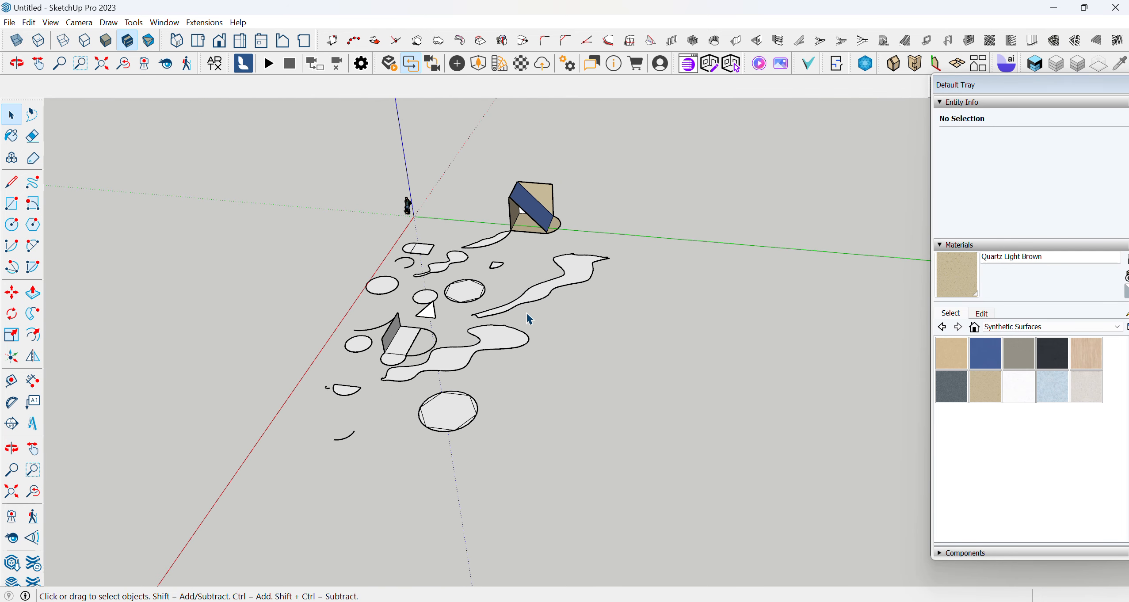
pyautogui.click(33, 294)
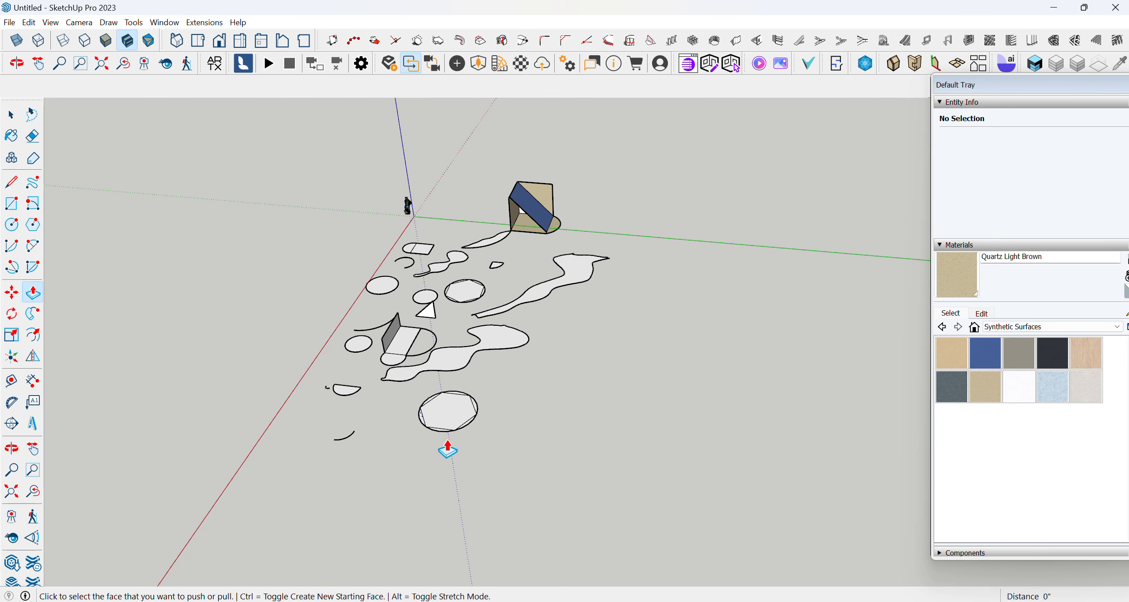
pyautogui.scroll(1, 423, 450)
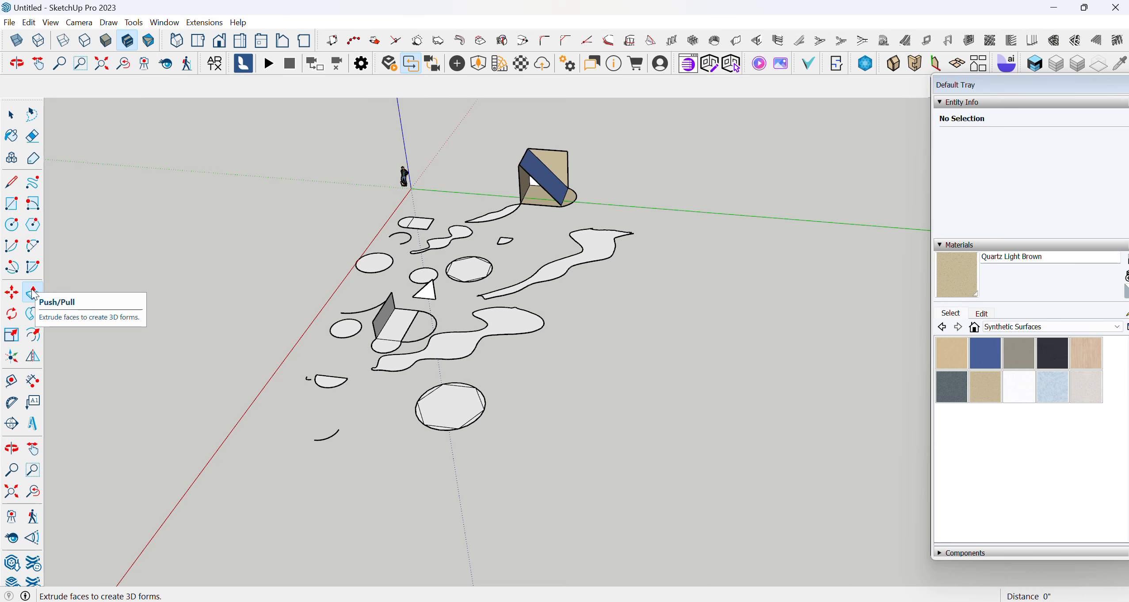
pyautogui.scroll(6, 311, 394)
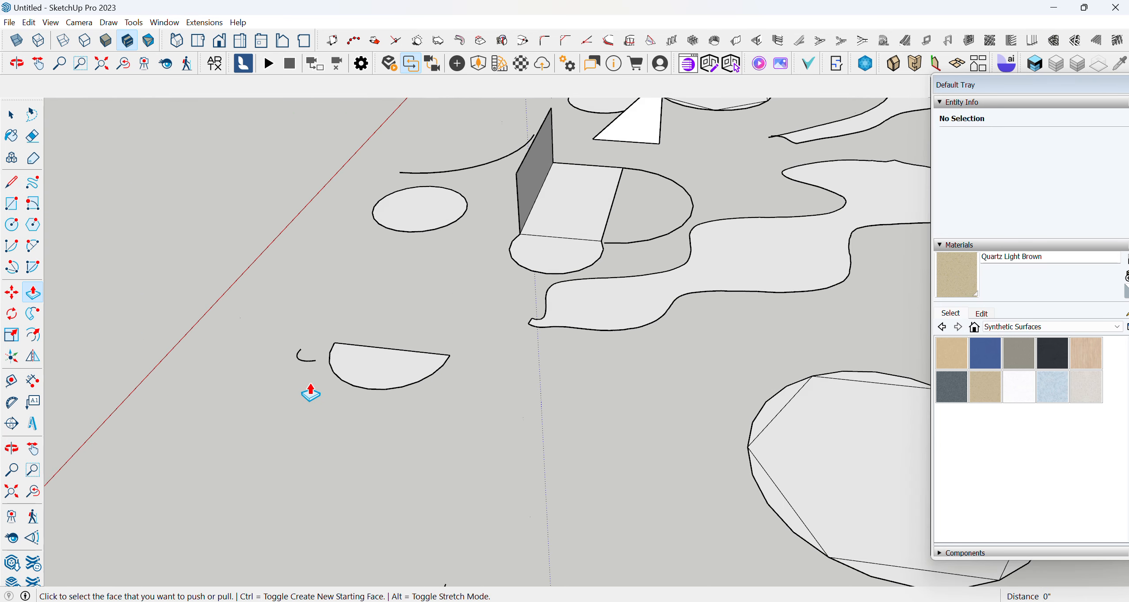
pyautogui.click(369, 374)
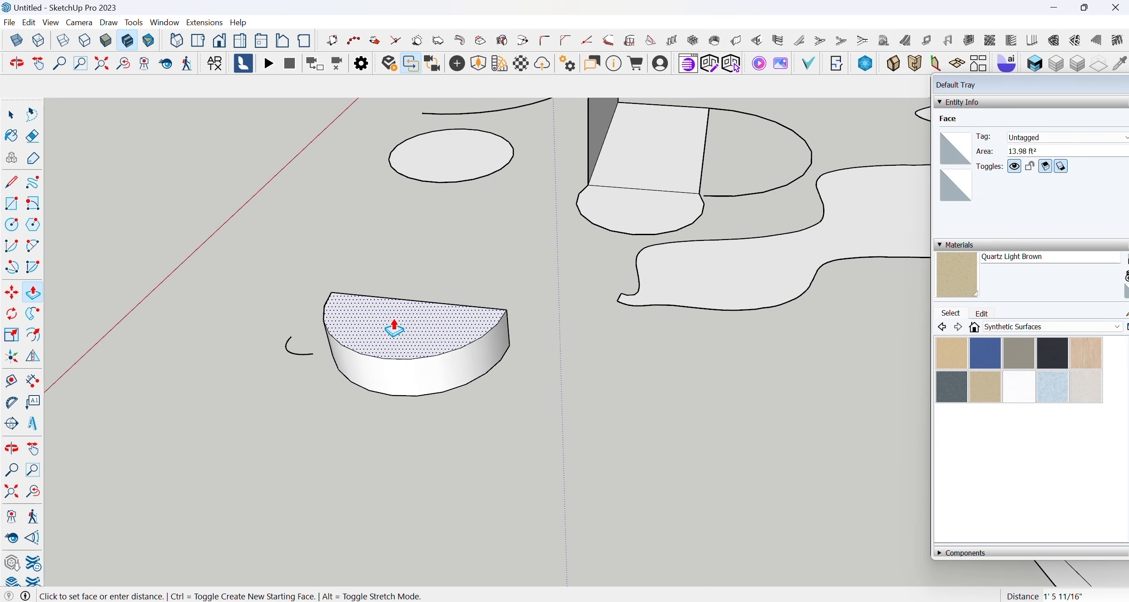
pyautogui.press('Escape')
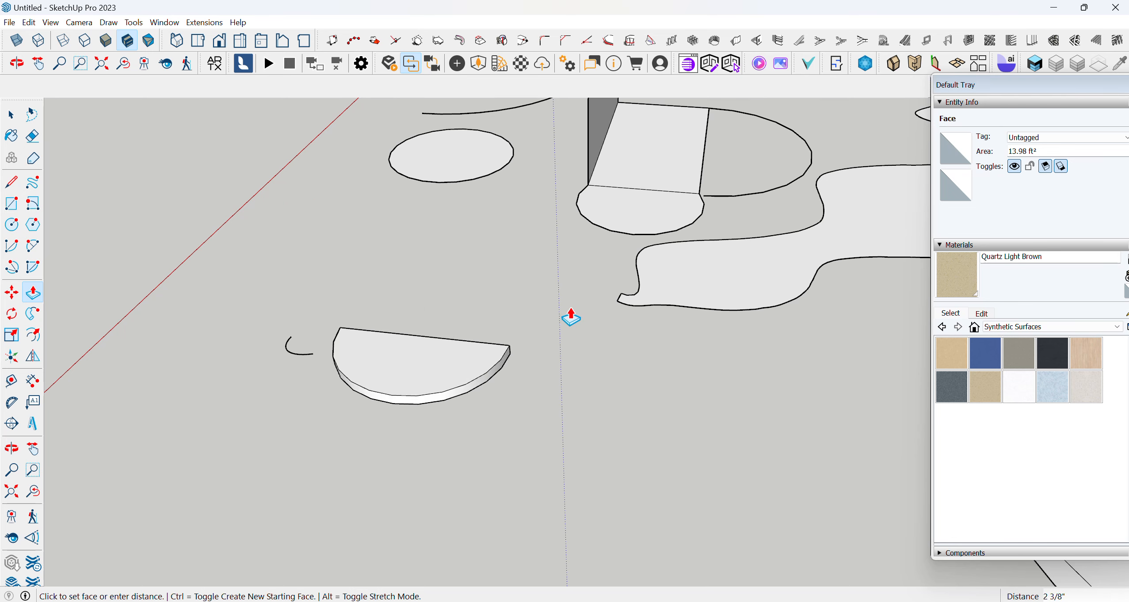
pyautogui.press('Return')
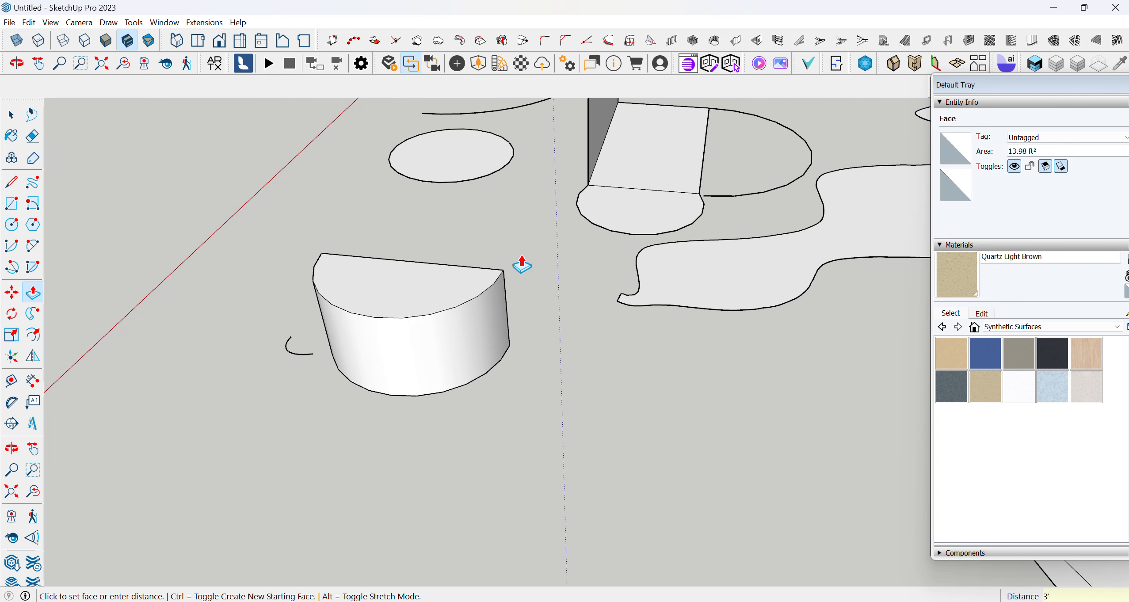
# Extrude the circle nearest the half-round block upward 5' into a cylinder
pyautogui.moveTo(514, 262); pyautogui.dragTo(259, 259, button='middle')
pyautogui.scroll(4, 259, 259)
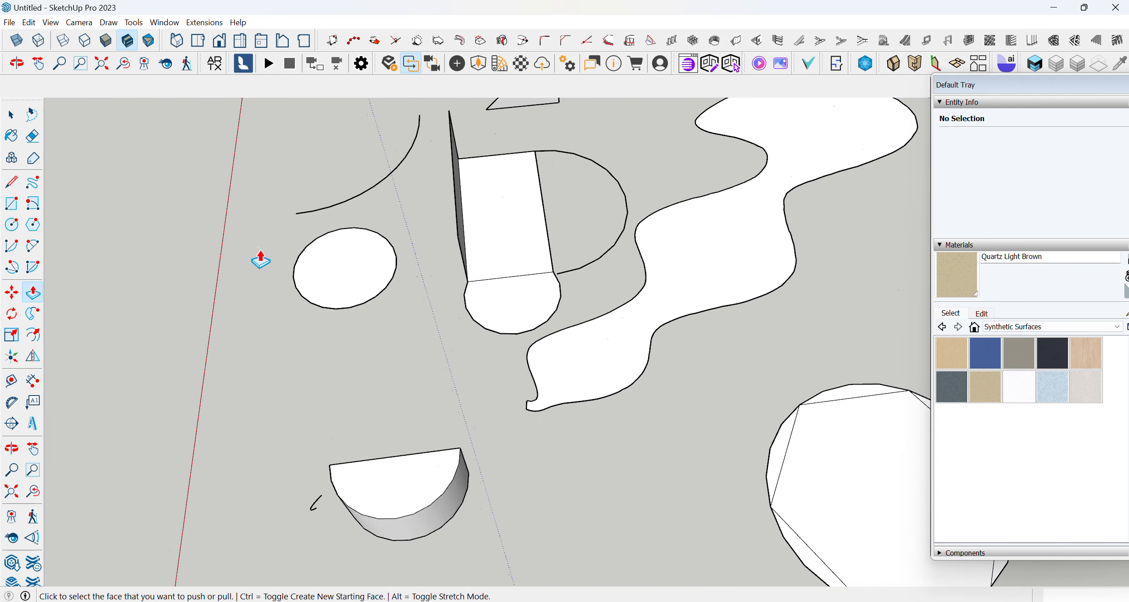
pyautogui.moveTo(398, 356); pyautogui.dragTo(405, 292, button='middle')
pyautogui.click(405, 293)
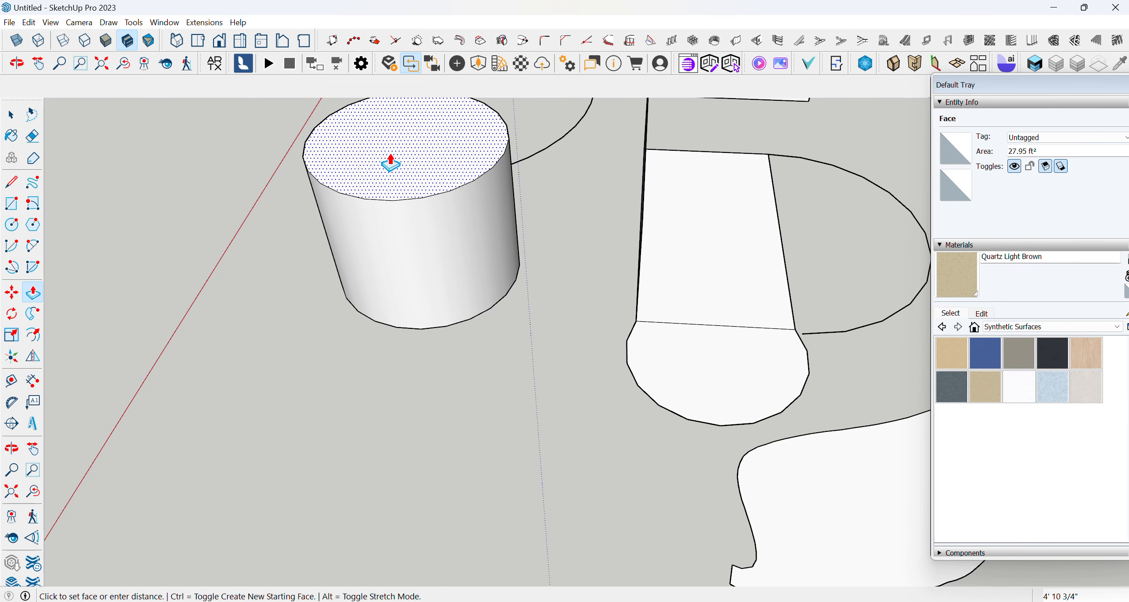
pyautogui.scroll(-5, 290, 370)
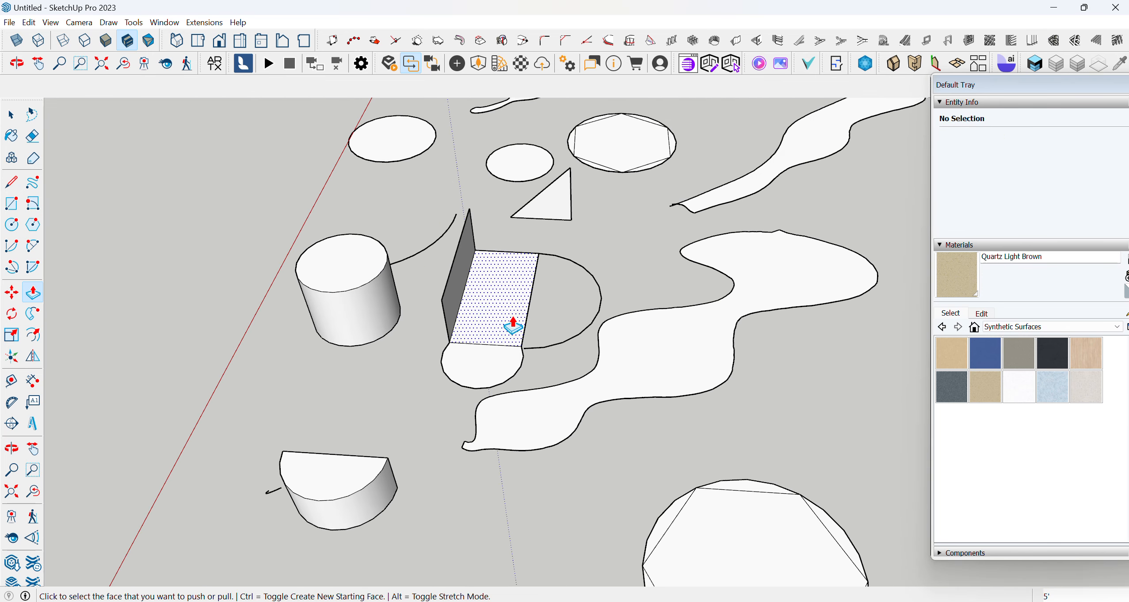
# Thicken the upright rectangular face beside the flat rectangle to 6" with Push/Pull
pyautogui.moveTo(512, 325); pyautogui.dragTo(383, 282, button='middle')
pyautogui.scroll(4, 464, 266)
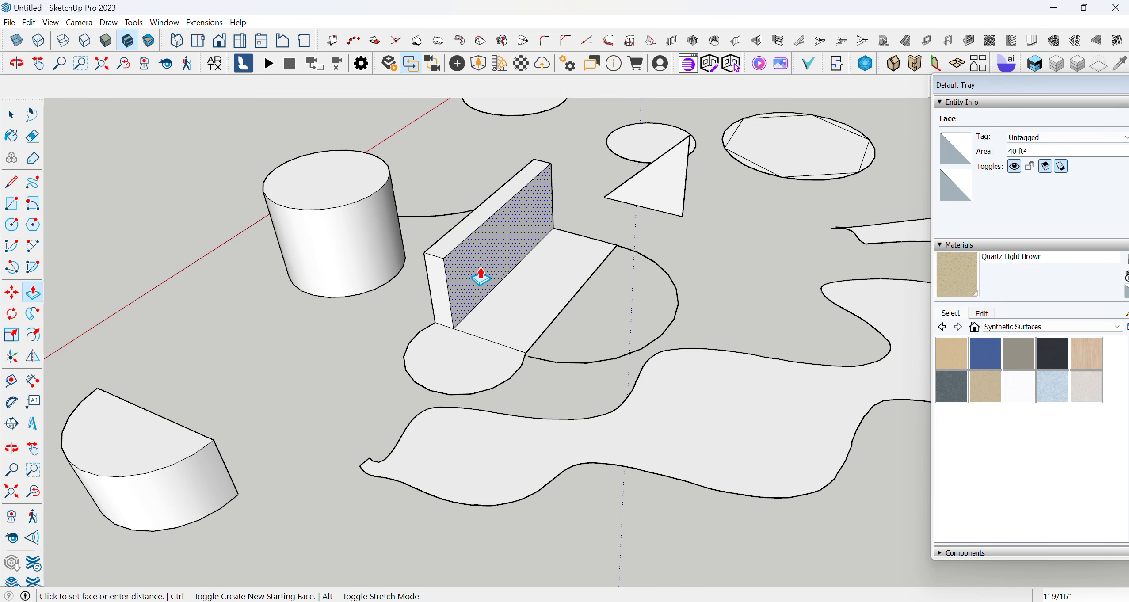
pyautogui.scroll(5, 462, 272)
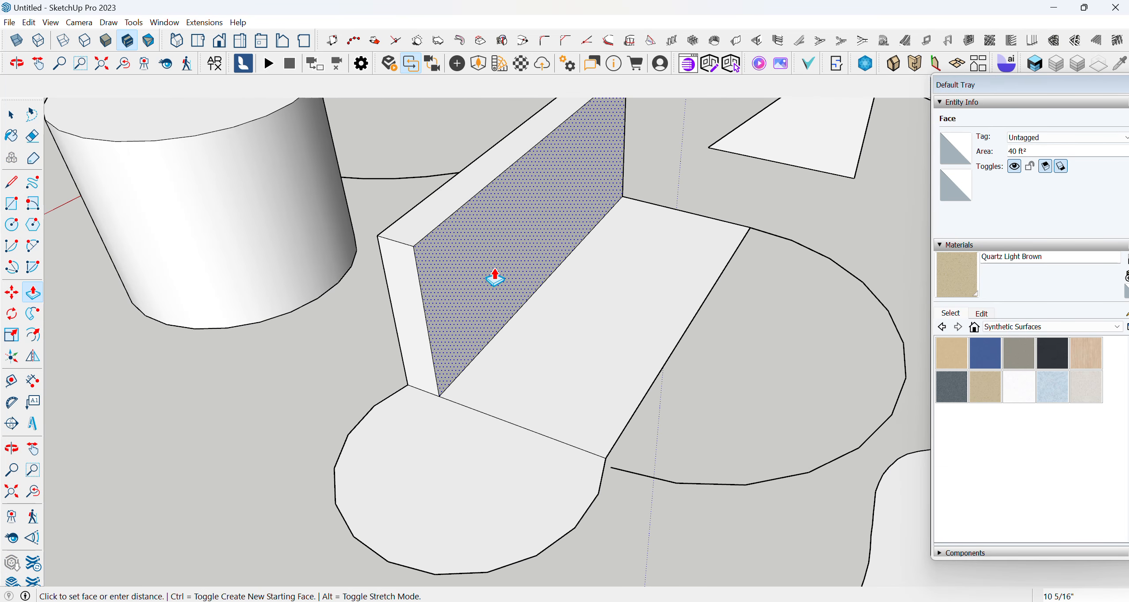
pyautogui.write('6"')
pyautogui.press('Return')
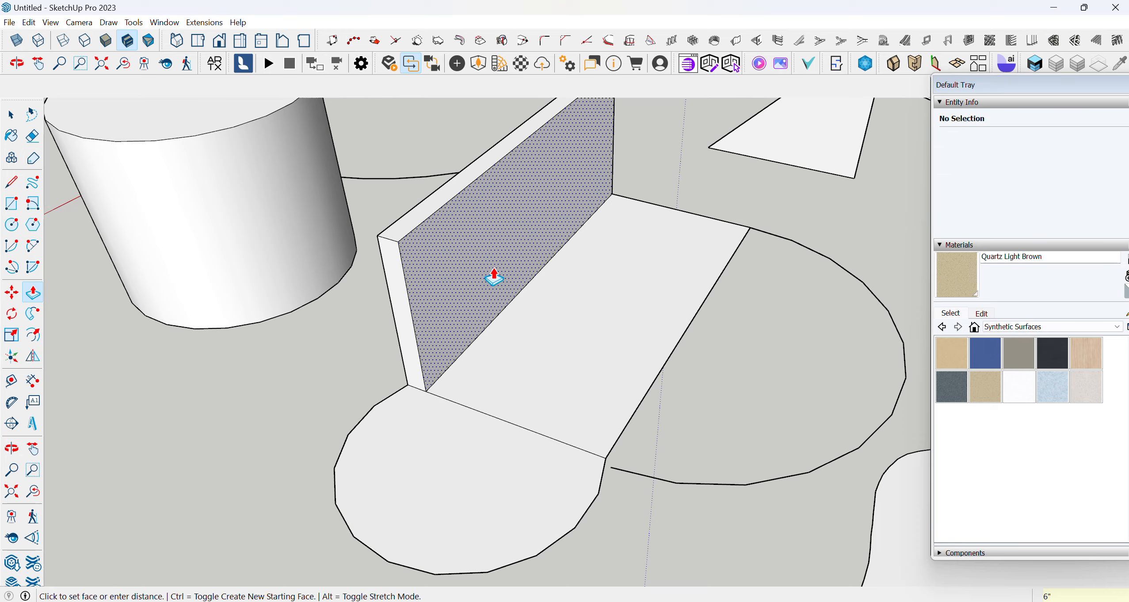
# Draw a small circle on the cylinder's top face and push it down through the full height to cut a hole
pyautogui.scroll(-5, 494, 279)
pyautogui.moveTo(495, 370); pyautogui.dragTo(480, 300, button='middle')
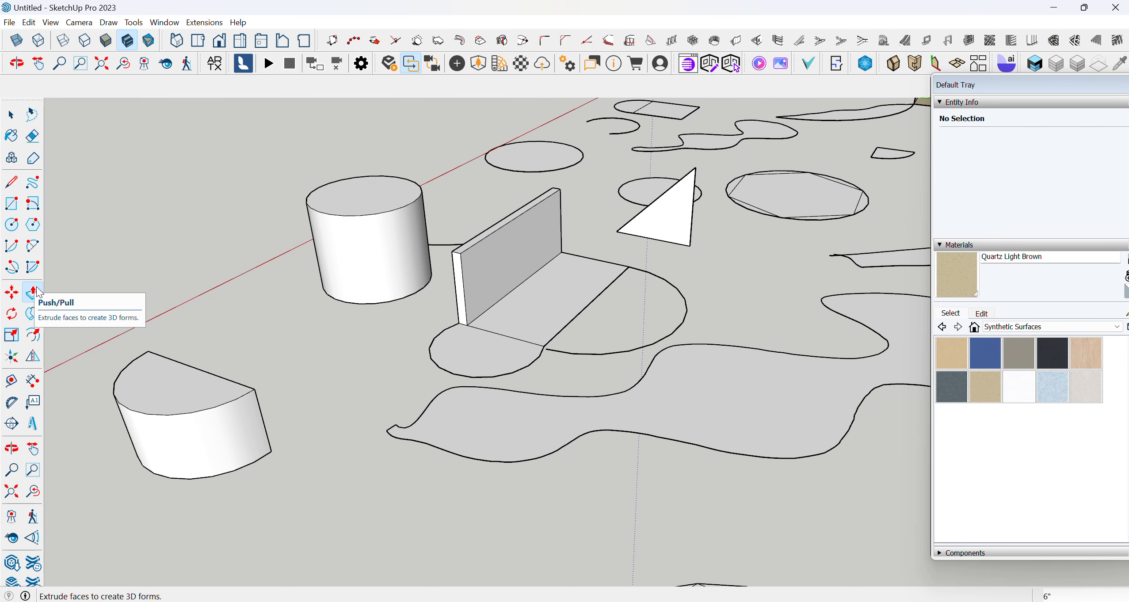
pyautogui.moveTo(247, 265); pyautogui.dragTo(310, 406, button='middle')
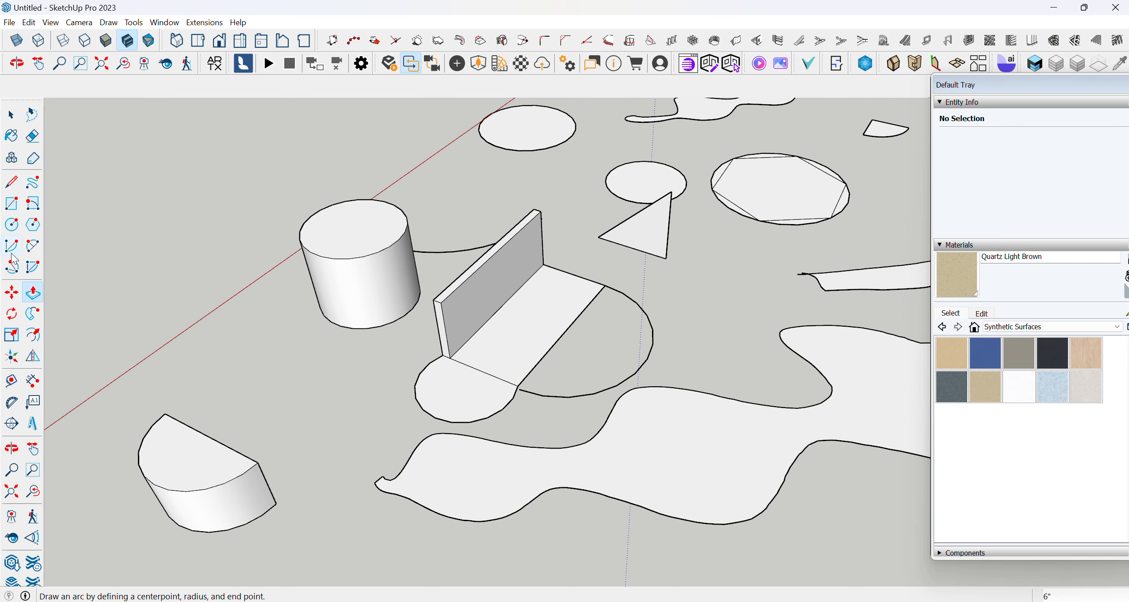
pyautogui.scroll(3, 371, 214)
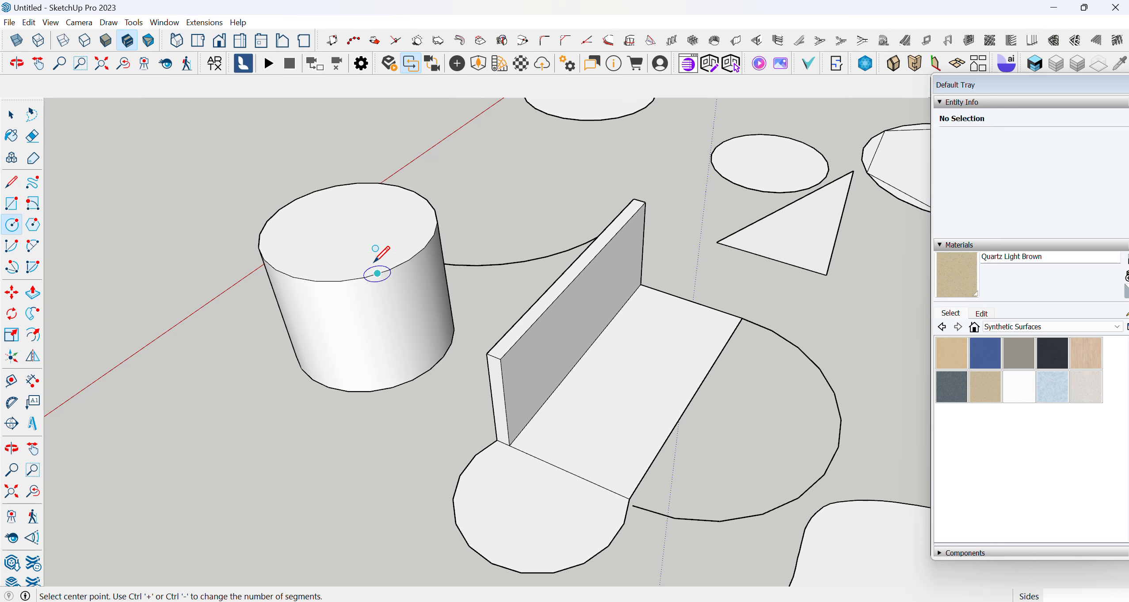
pyautogui.click(35, 290)
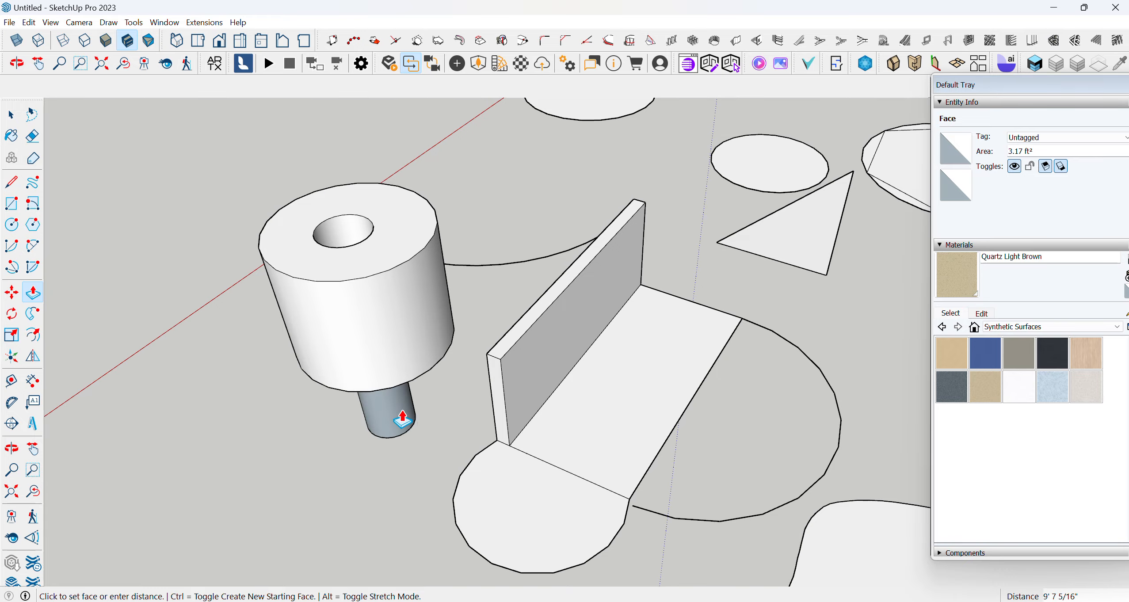
pyautogui.moveTo(406, 459); pyautogui.dragTo(525, 371, button='middle')
pyautogui.scroll(-4, 332, 442)
pyautogui.moveTo(332, 450); pyautogui.dragTo(368, 386, button='middle')
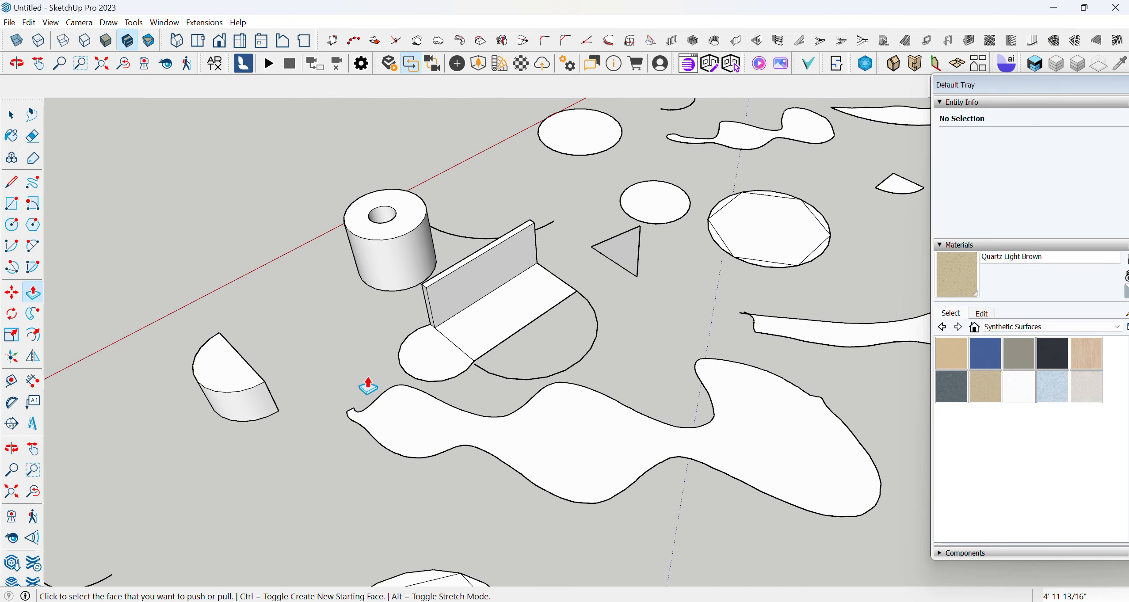
# Draw a horizontal rectangle in the middle of the thin wall's large face
pyautogui.moveTo(469, 154); pyautogui.dragTo(825, 220, button='middle')
pyautogui.click(12, 203)
pyautogui.moveTo(114, 226); pyautogui.dragTo(248, 325, button='middle')
pyautogui.click(548, 238)
# Push the rectangle through the full thickness of the thin wall to cut a window opening
pyautogui.click(31, 292)
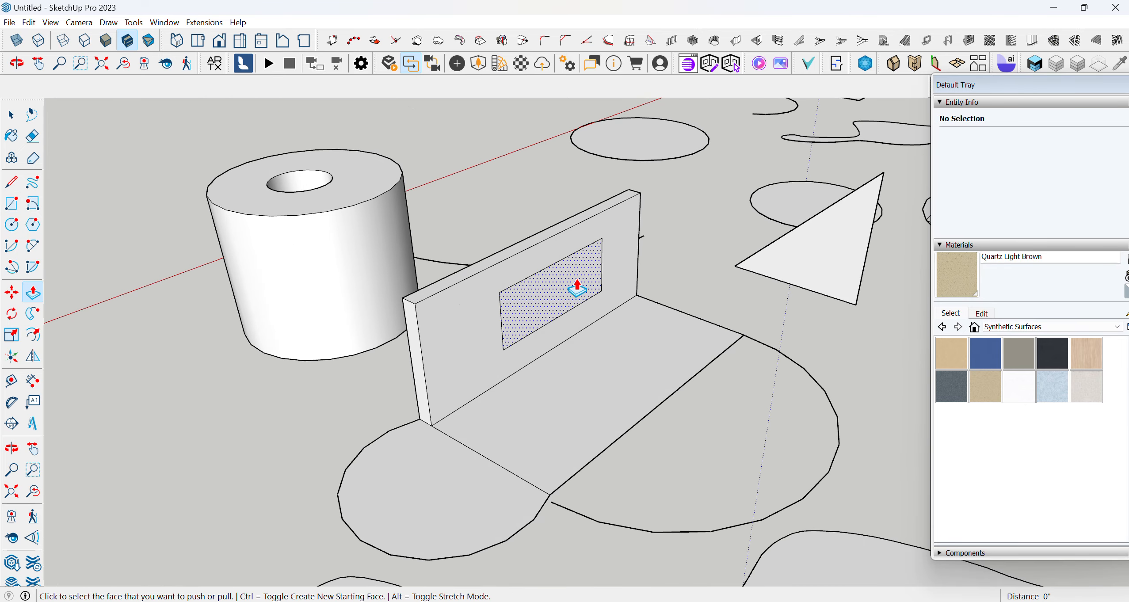
pyautogui.click(575, 282)
pyautogui.scroll(3, 499, 261)
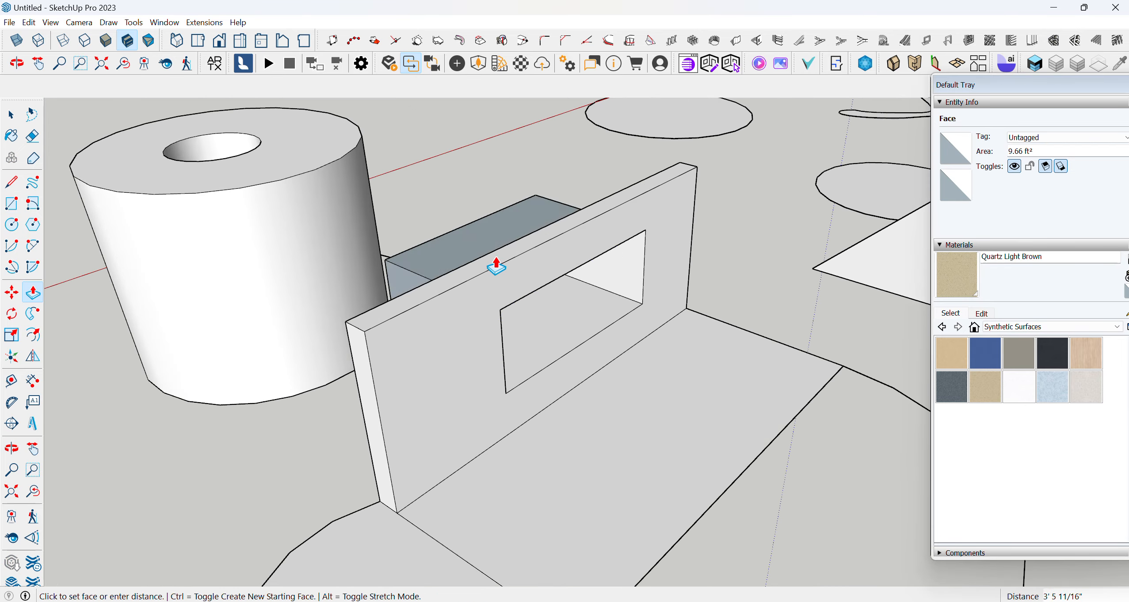
pyautogui.click(493, 259)
pyautogui.moveTo(587, 376); pyautogui.dragTo(15, 123, button='middle')
pyautogui.click(12, 115)
pyautogui.scroll(-4, 347, 204)
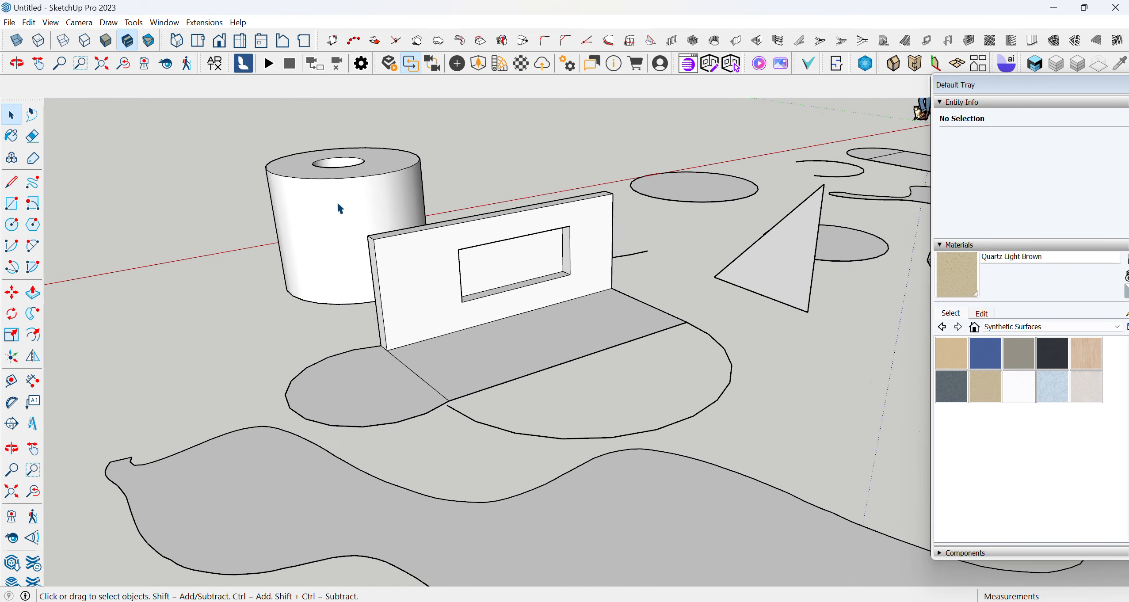
# Draw a ground rectangle about 4' 1" by 1' 3" in front of the half-round block and extrude it up about 7' 10"
pyautogui.click(12, 204)
pyautogui.scroll(-3, 433, 267)
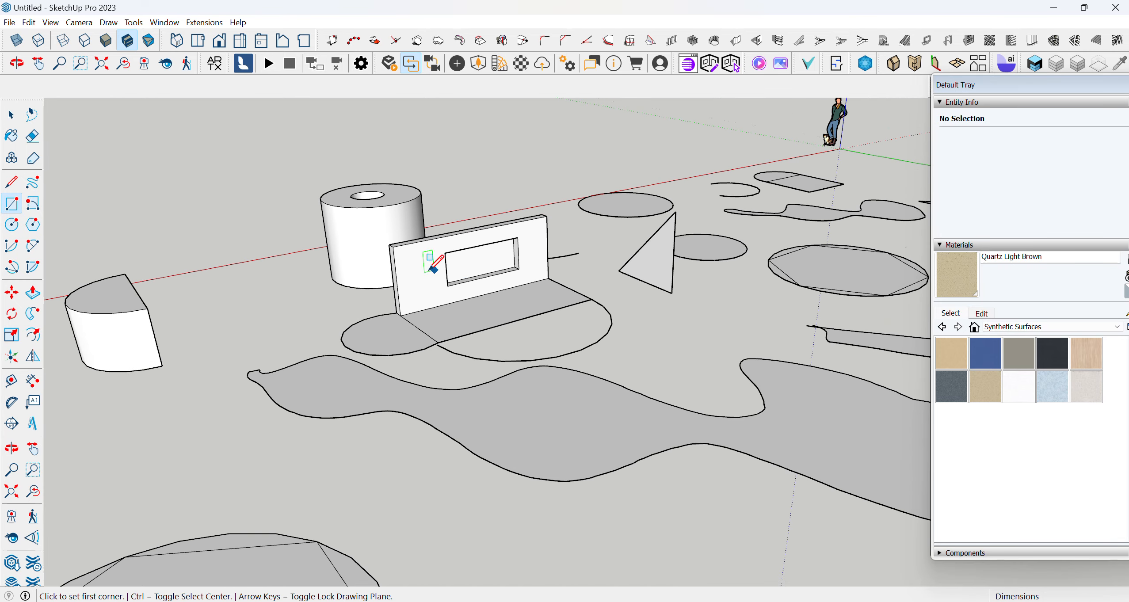
pyautogui.click(127, 447)
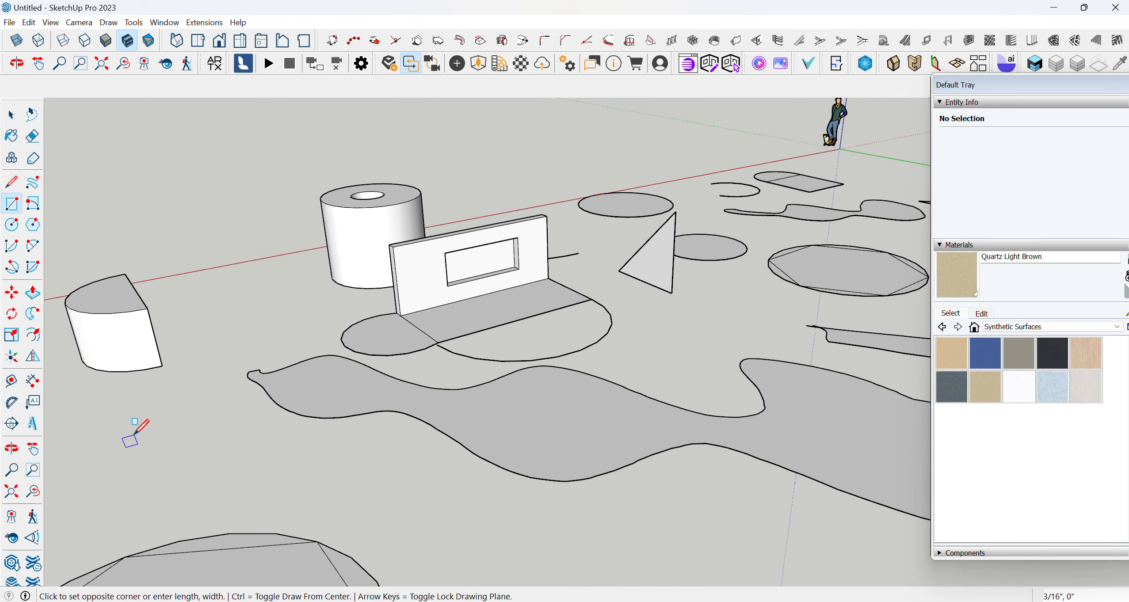
pyautogui.click(247, 416)
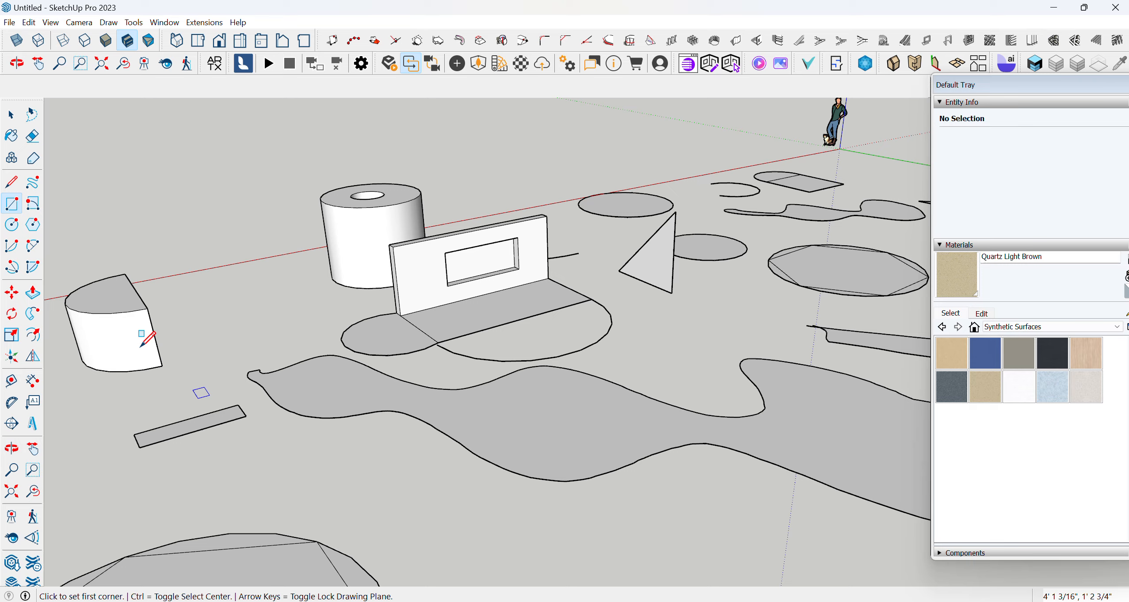
pyautogui.click(33, 293)
pyautogui.click(206, 421)
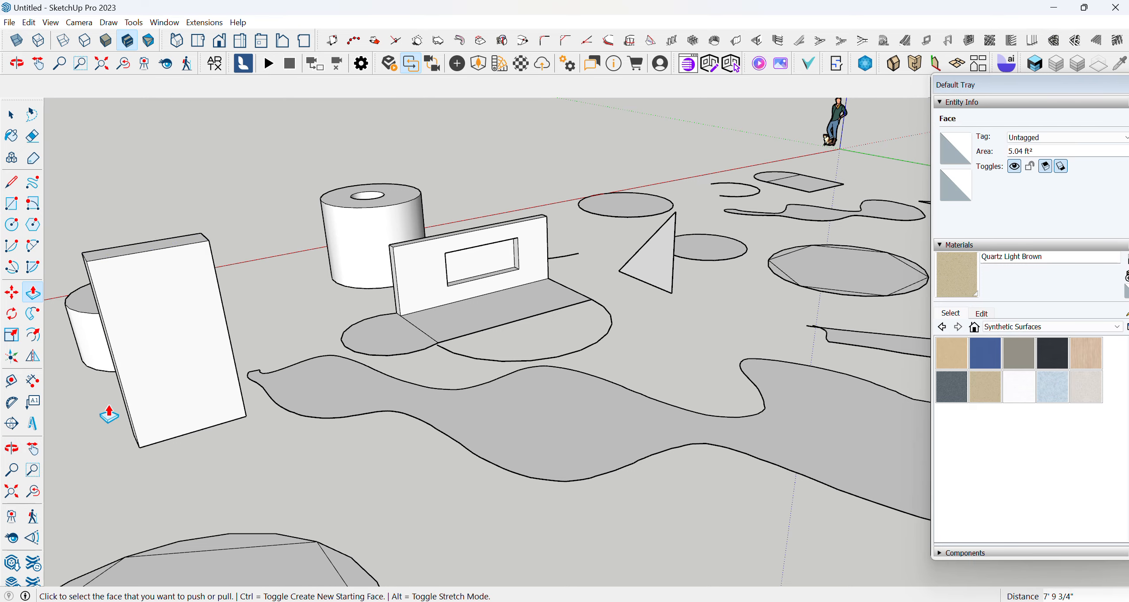
# Draw an upright rectangle about 2' 7" by 1' 7" on the upper part of the tall slab's large face
pyautogui.moveTo(109, 416); pyautogui.dragTo(668, 421, button='middle')
pyautogui.scroll(-4, 144, 318)
pyautogui.scroll(1, 585, 352)
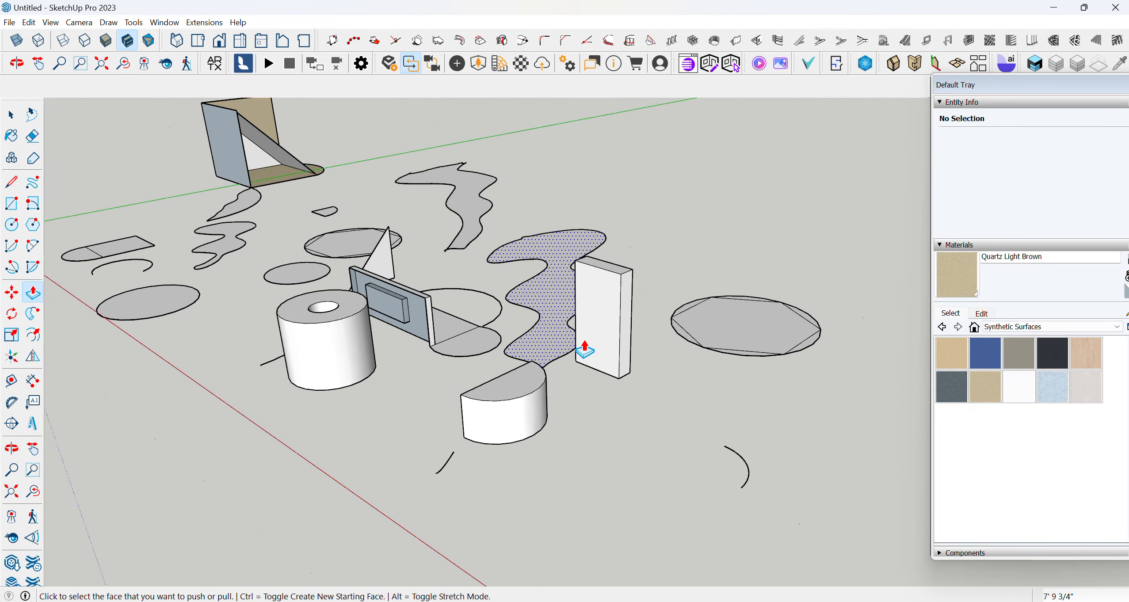
pyautogui.scroll(5, 585, 352)
pyautogui.press('r')
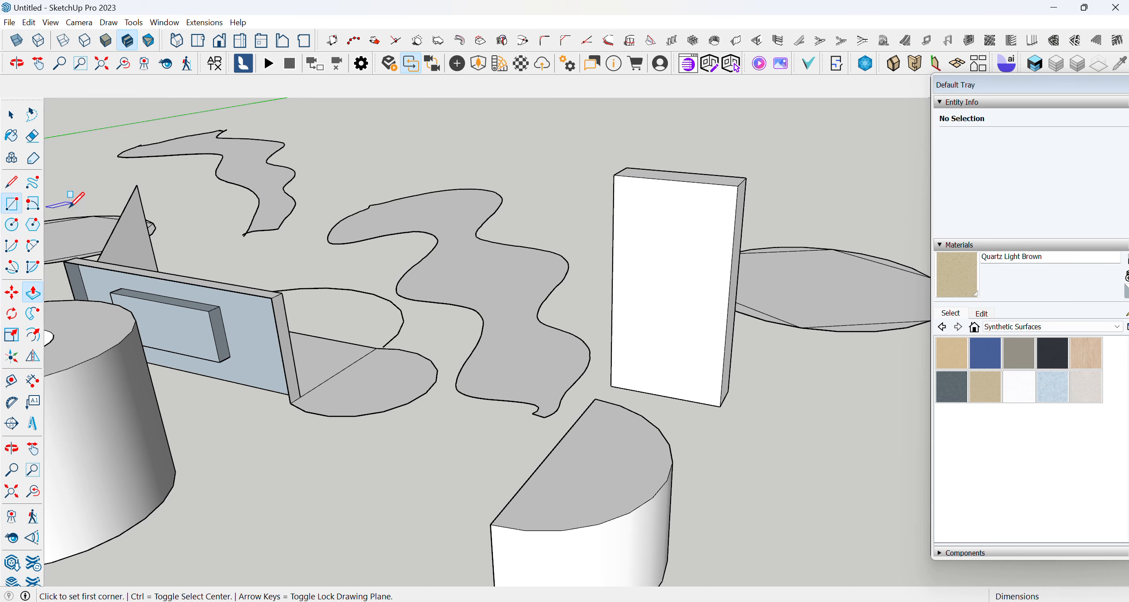
pyautogui.click(647, 213)
pyautogui.click(688, 288)
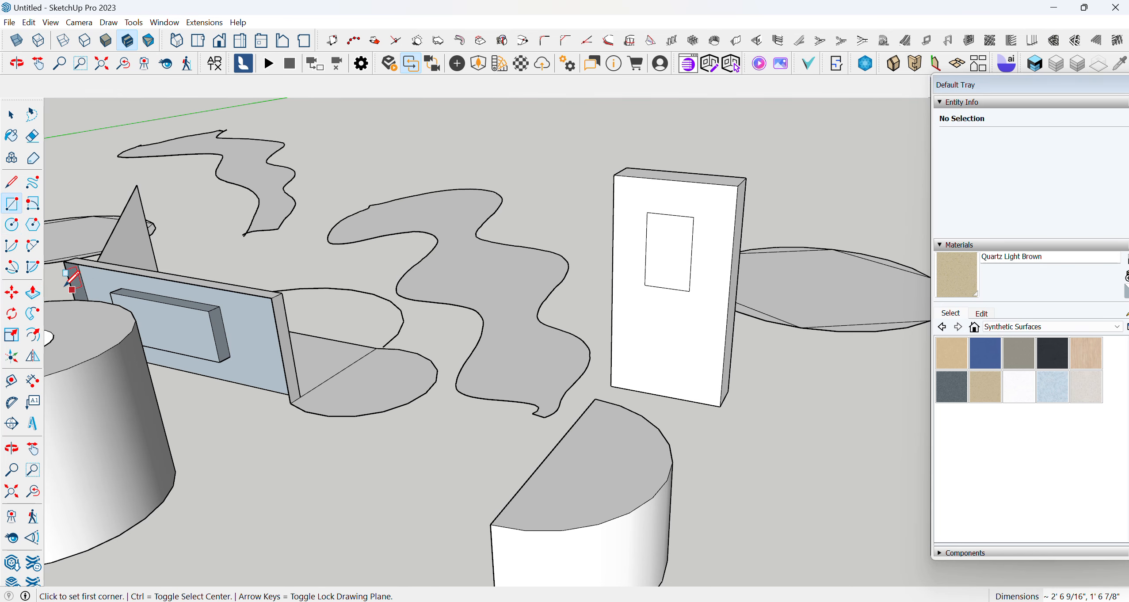
# Push the rectangle 1' 2 3/4" through the full thickness of the tall slab to cut an opening
pyautogui.click(34, 293)
pyautogui.click(645, 265)
pyautogui.click(747, 172)
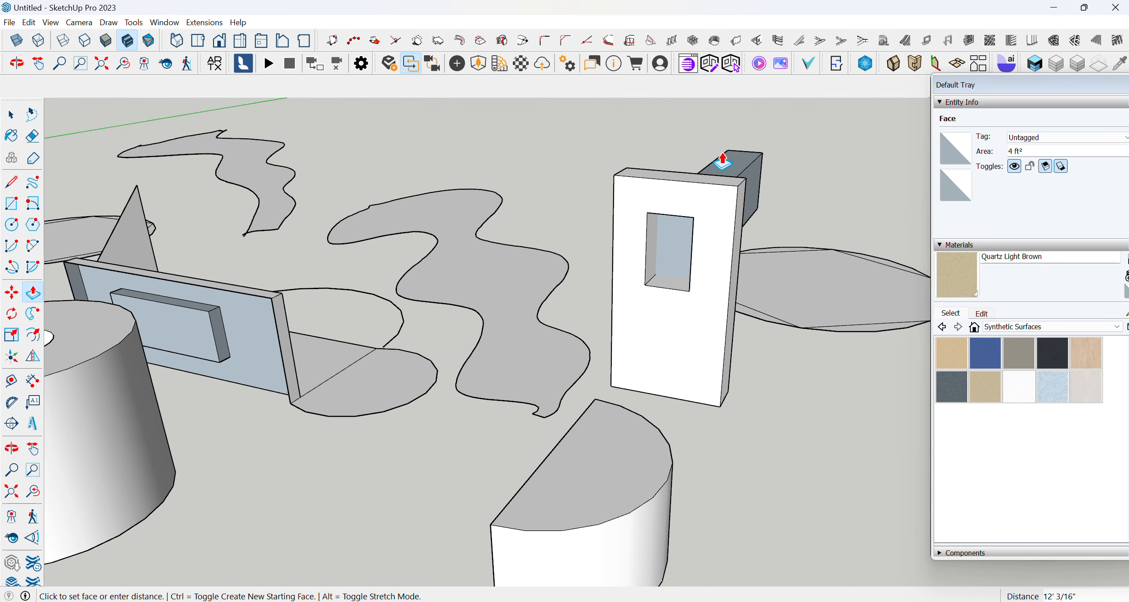
pyautogui.moveTo(747, 172); pyautogui.dragTo(479, 295, button='middle')
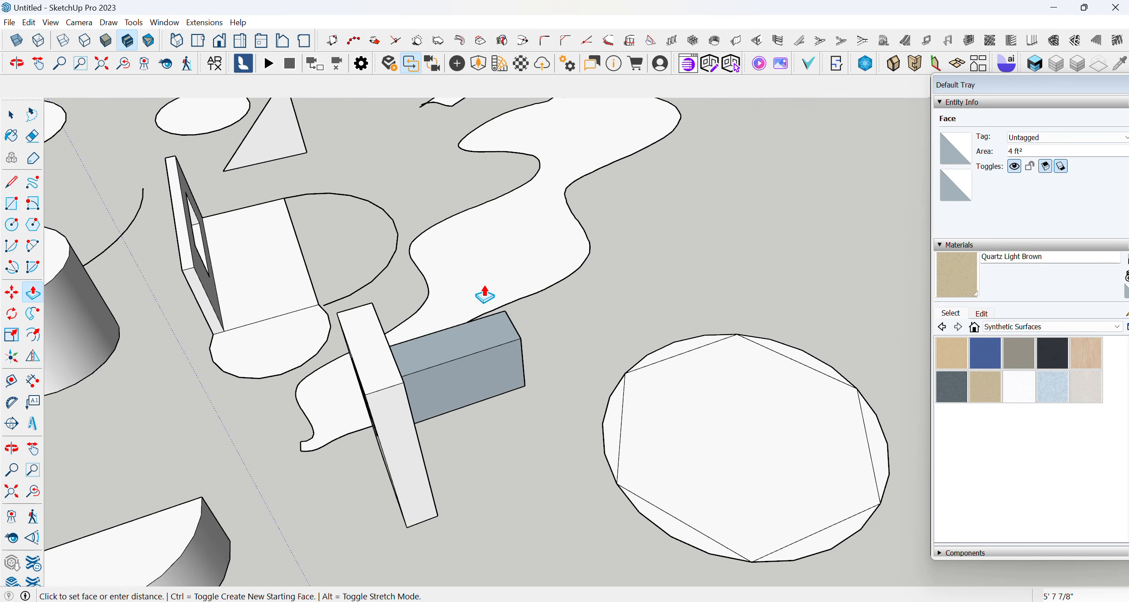
pyautogui.click(397, 361)
pyautogui.moveTo(315, 478); pyautogui.dragTo(330, 383, button='middle')
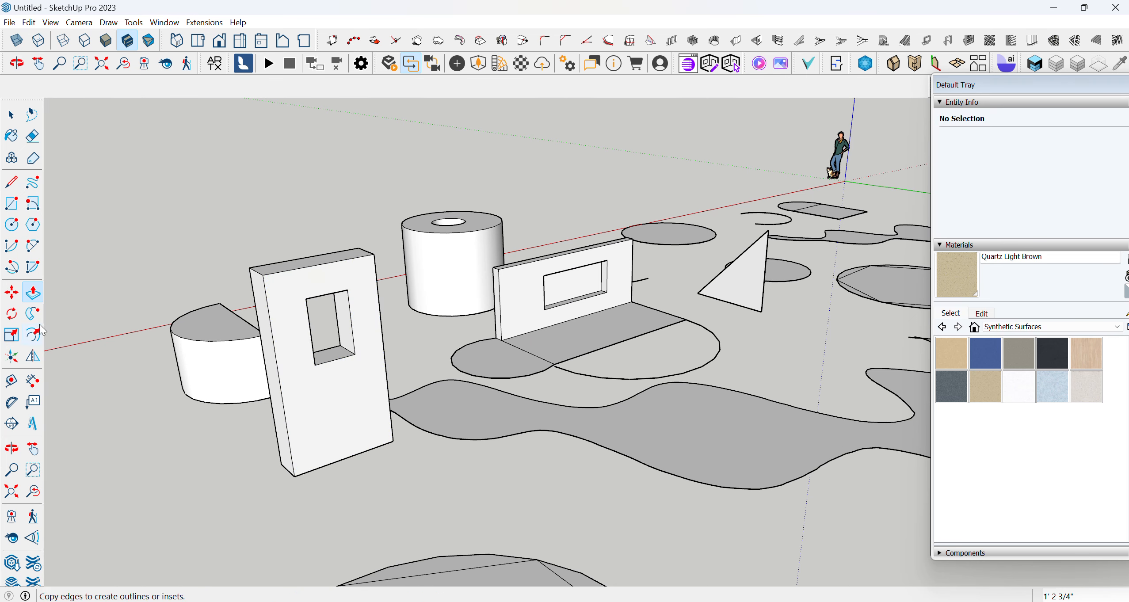
# Select the whole half-round block and make it a group
pyautogui.scroll(-3, 442, 303)
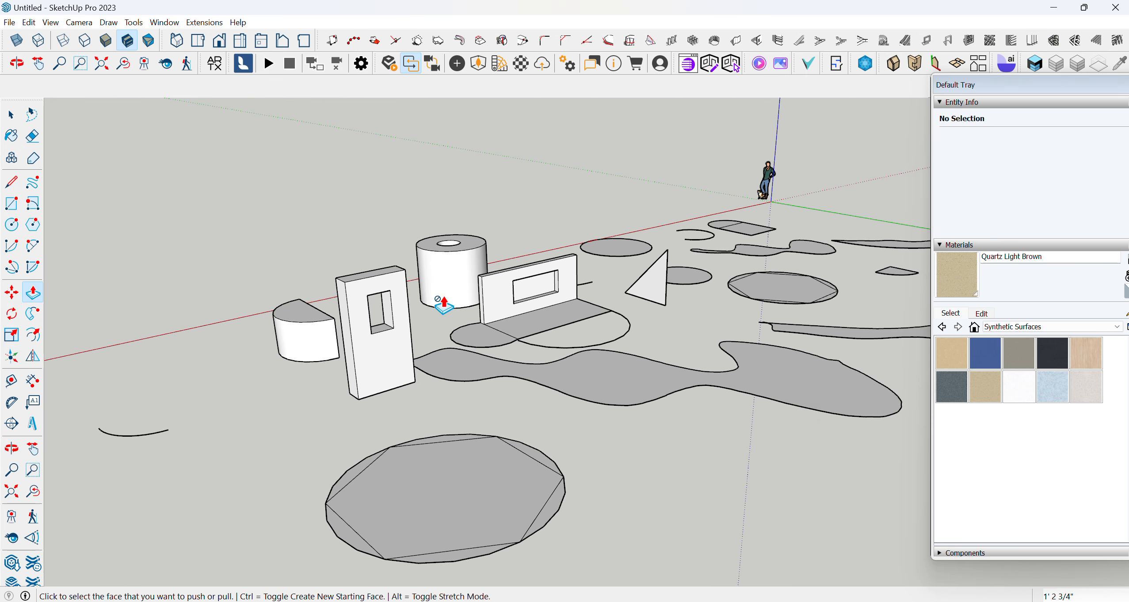
pyautogui.click(12, 314)
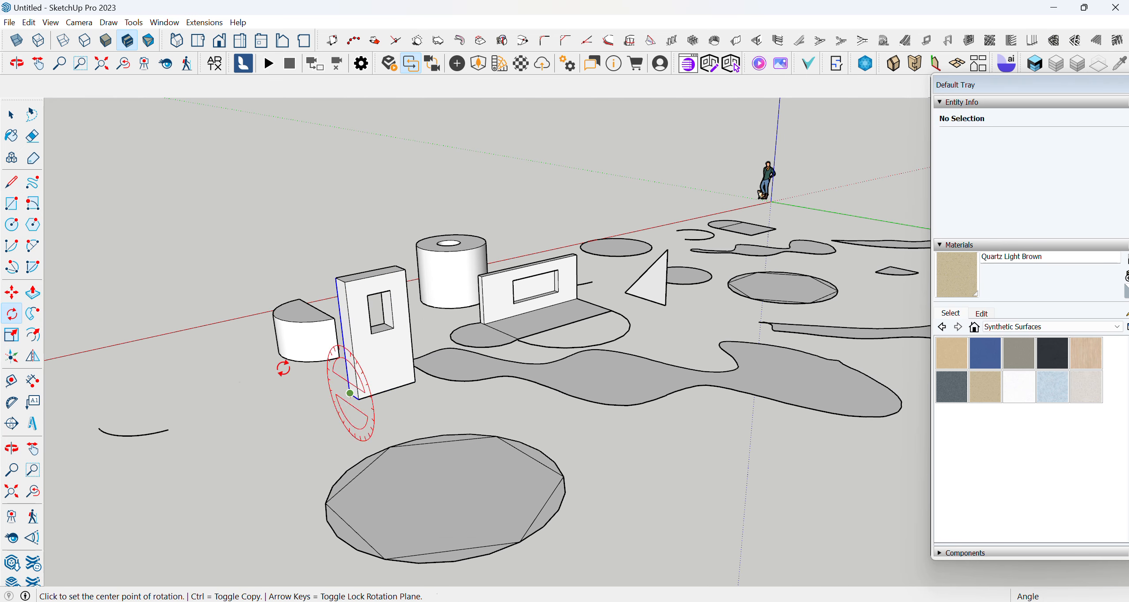
pyautogui.press('space')
pyautogui.moveTo(312, 276); pyautogui.dragTo(333, 411, button='middle')
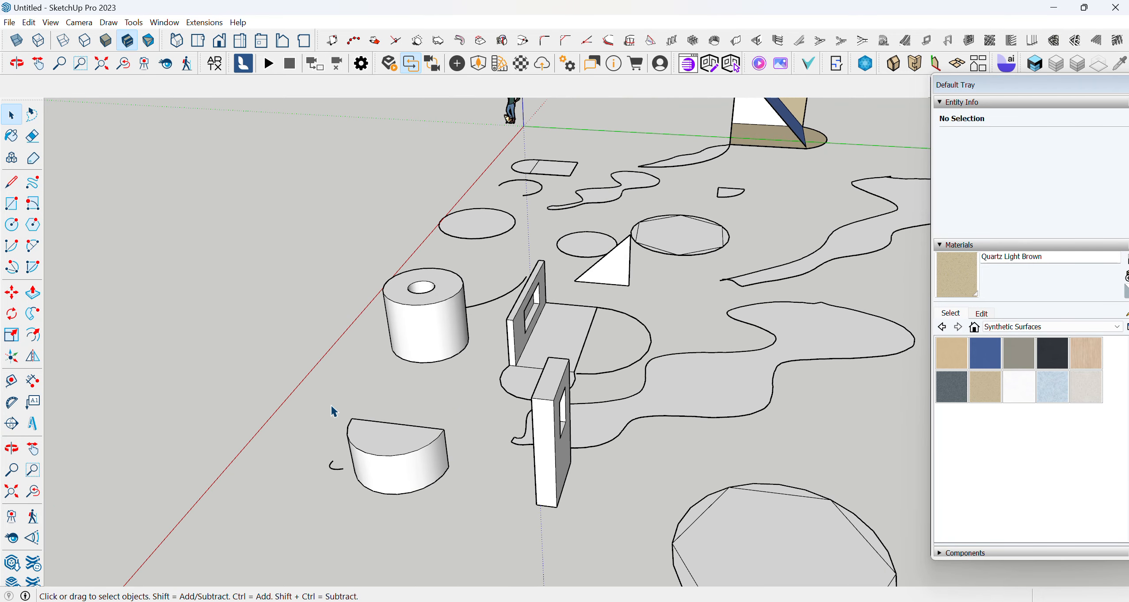
pyautogui.rightClick(393, 460)
pyautogui.click(450, 248)
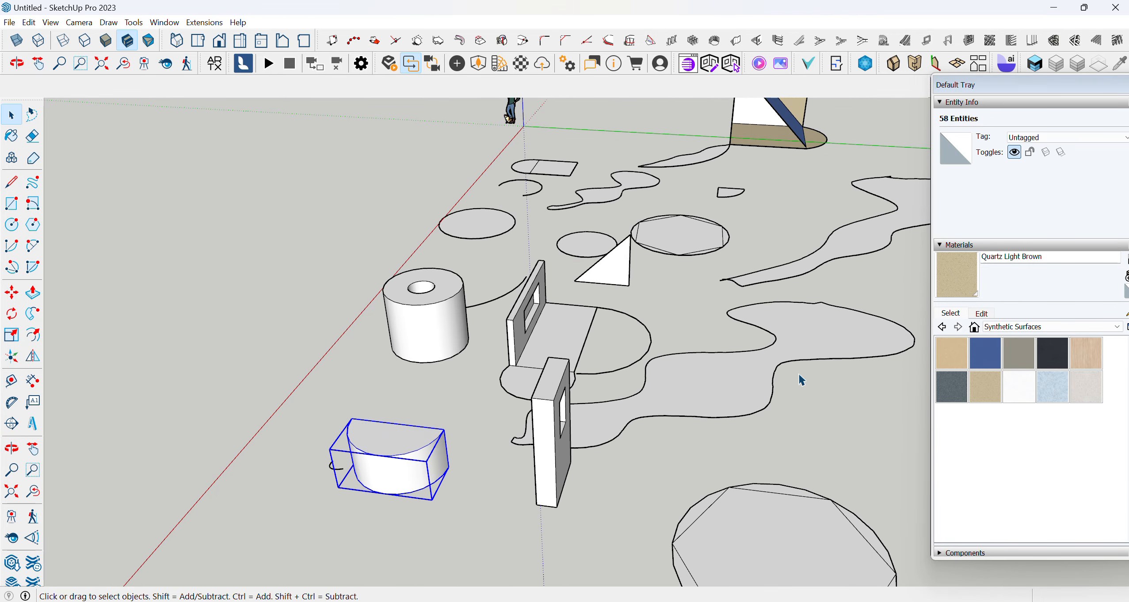
# Rotate the half-round group a quarter turn in the ground plane about its lower front corner
pyautogui.click(11, 315)
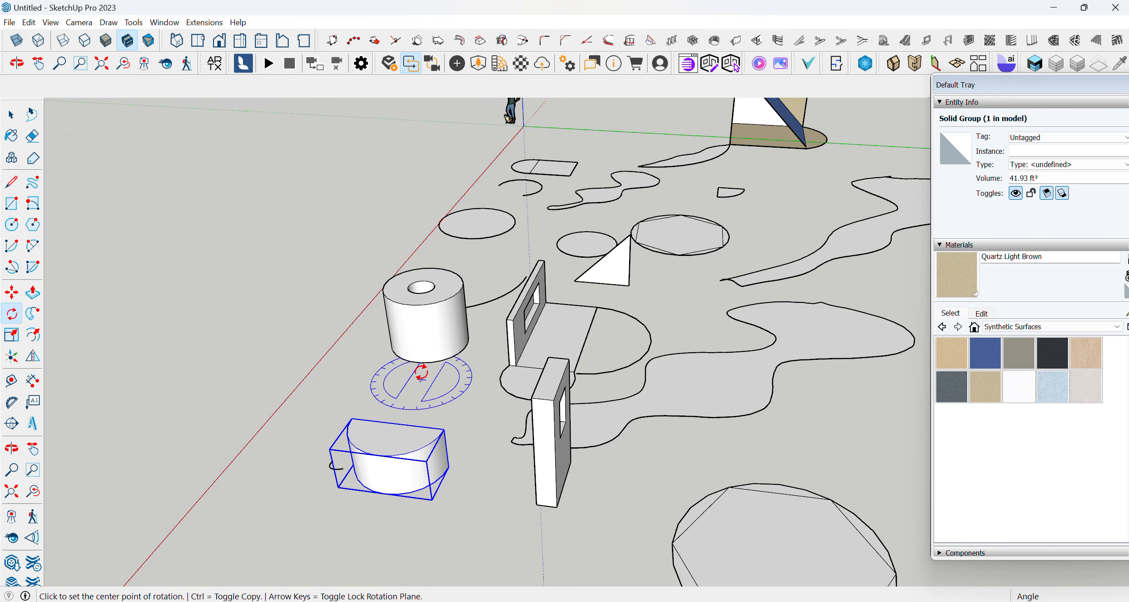
pyautogui.scroll(-3, 432, 478)
pyautogui.scroll(2, 428, 449)
pyautogui.click(425, 444)
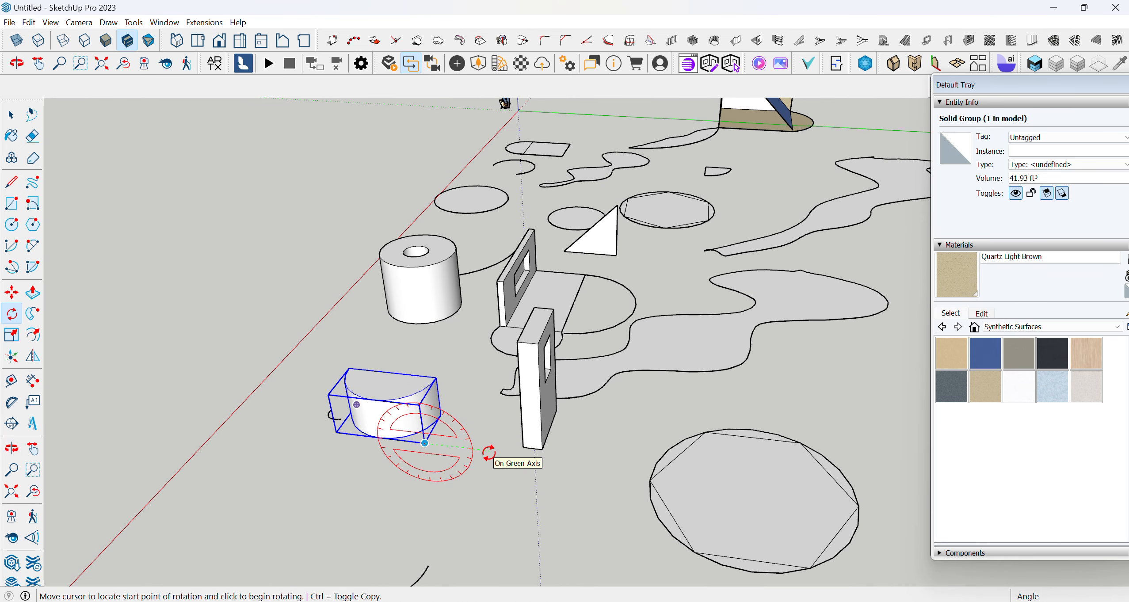
pyautogui.scroll(4, 418, 472)
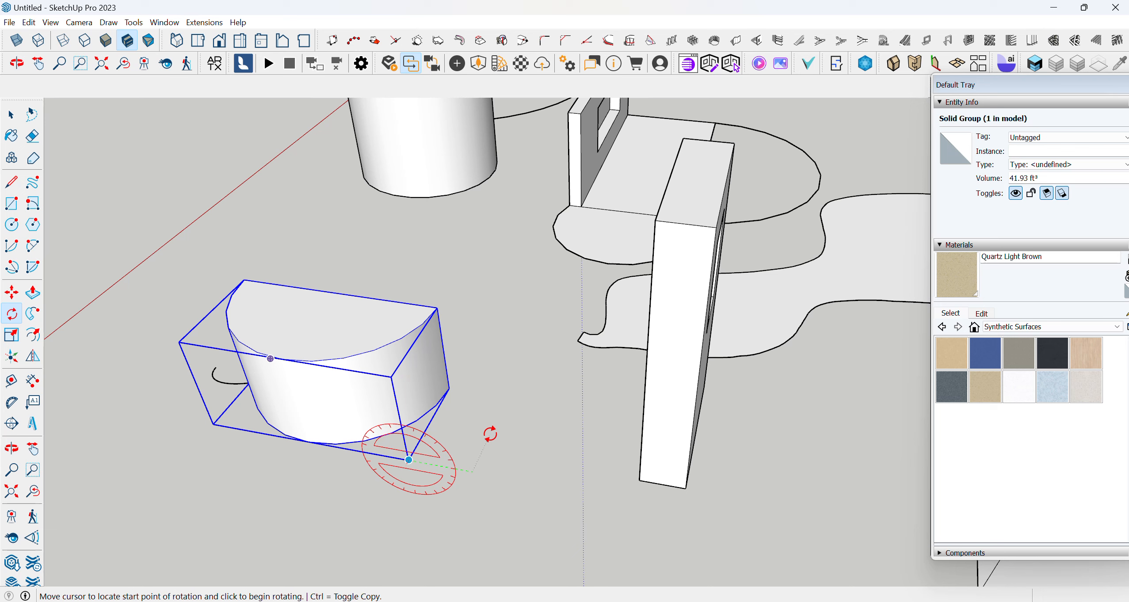
pyautogui.click(539, 416)
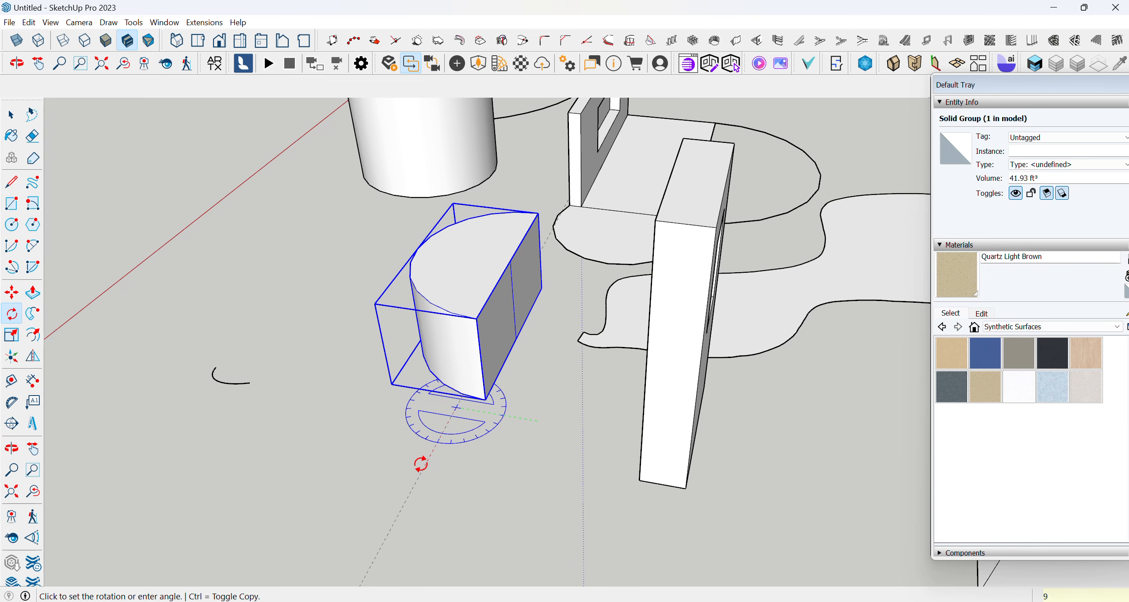
pyautogui.click(421, 465)
# Rotate the half-round group 90 degrees about the green axis, using a centre on its flat face
pyautogui.scroll(-5, 457, 361)
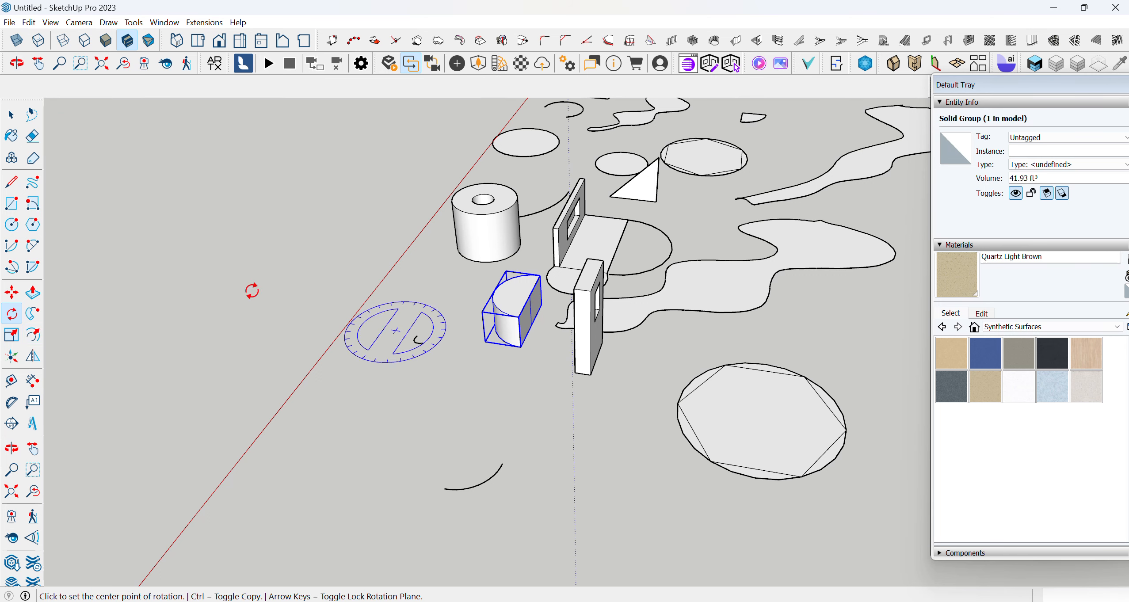
pyautogui.scroll(5, 494, 383)
pyautogui.moveTo(496, 319); pyautogui.dragTo(587, 272, button='middle')
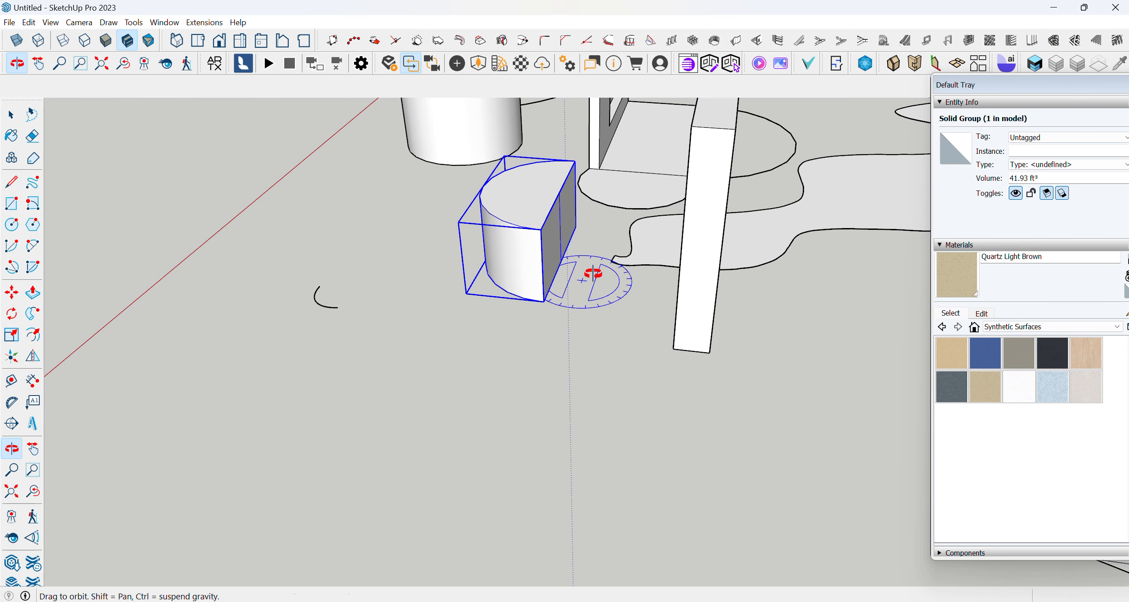
pyautogui.moveTo(521, 290); pyautogui.dragTo(567, 232, button='middle')
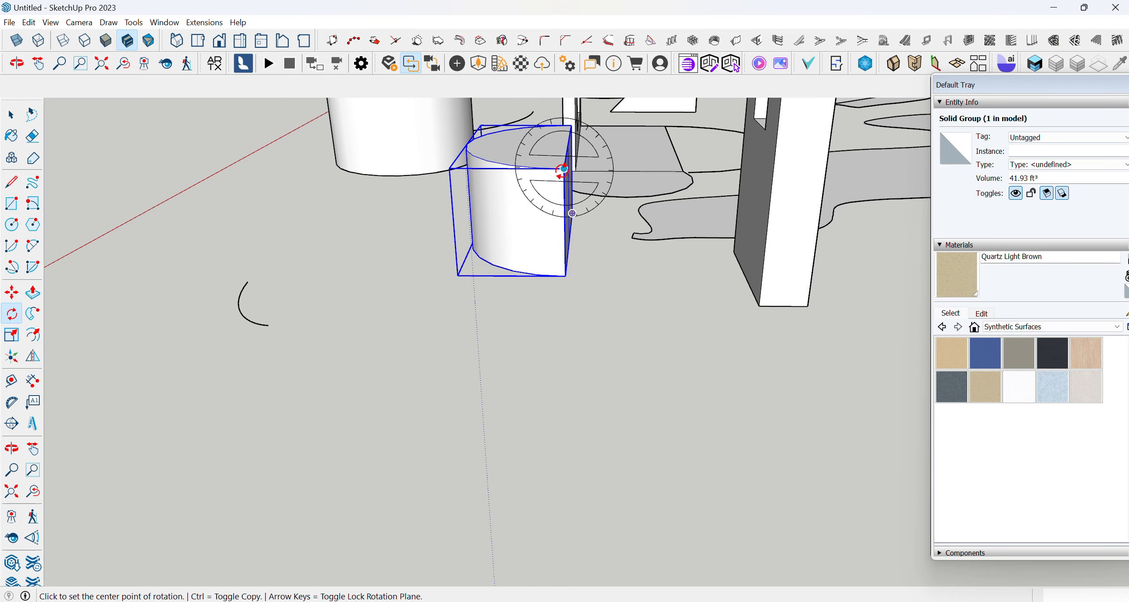
pyautogui.moveTo(639, 350); pyautogui.dragTo(346, 288, button='middle')
pyautogui.scroll(3, 346, 288)
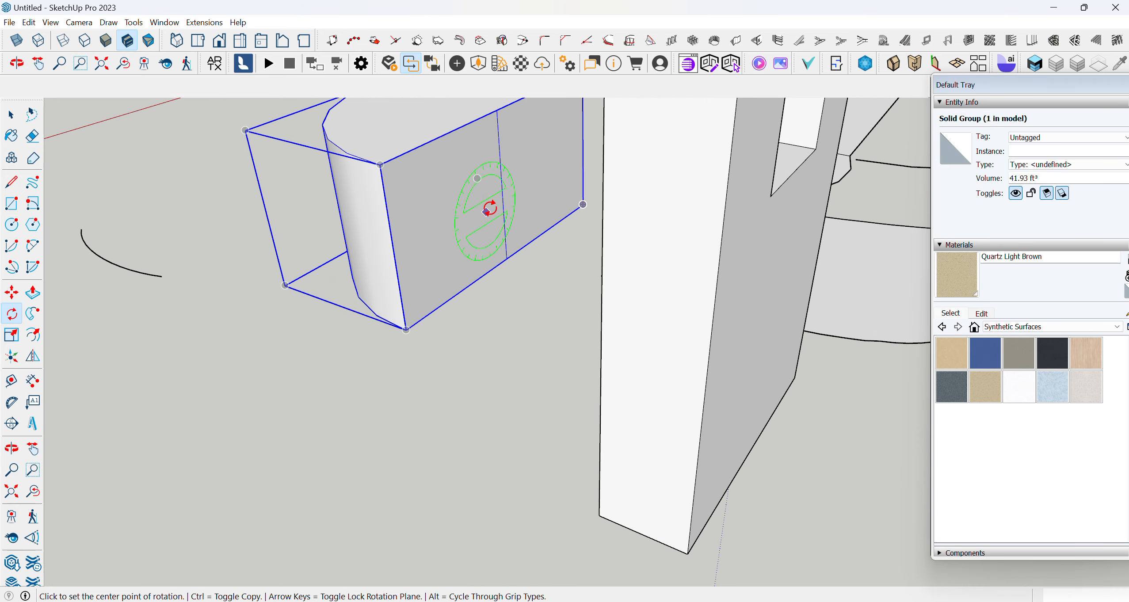
pyautogui.click(493, 199)
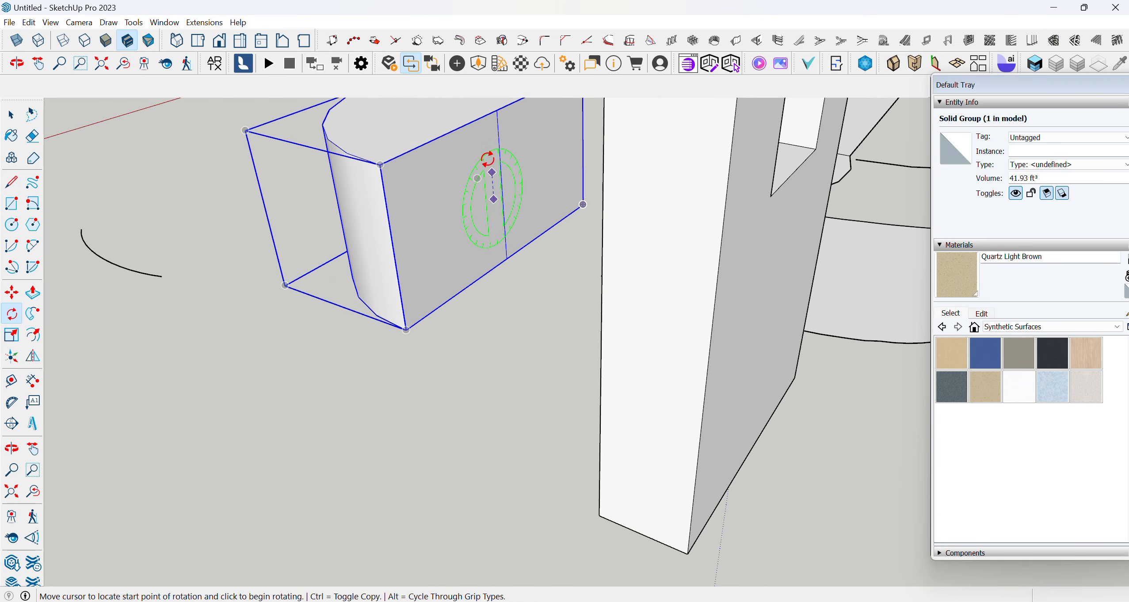
pyautogui.click(487, 115)
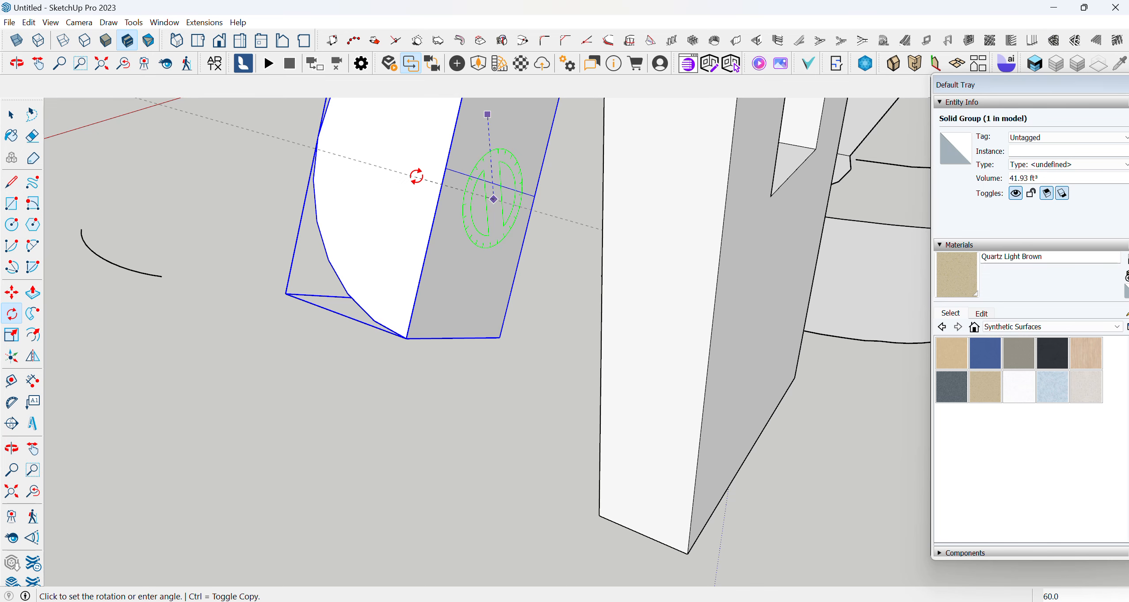
pyautogui.write('90')
pyautogui.press('Return')
# Rotate the half-round group 45 degrees about the red axis so that it tilts sideways
pyautogui.scroll(-5, 396, 225)
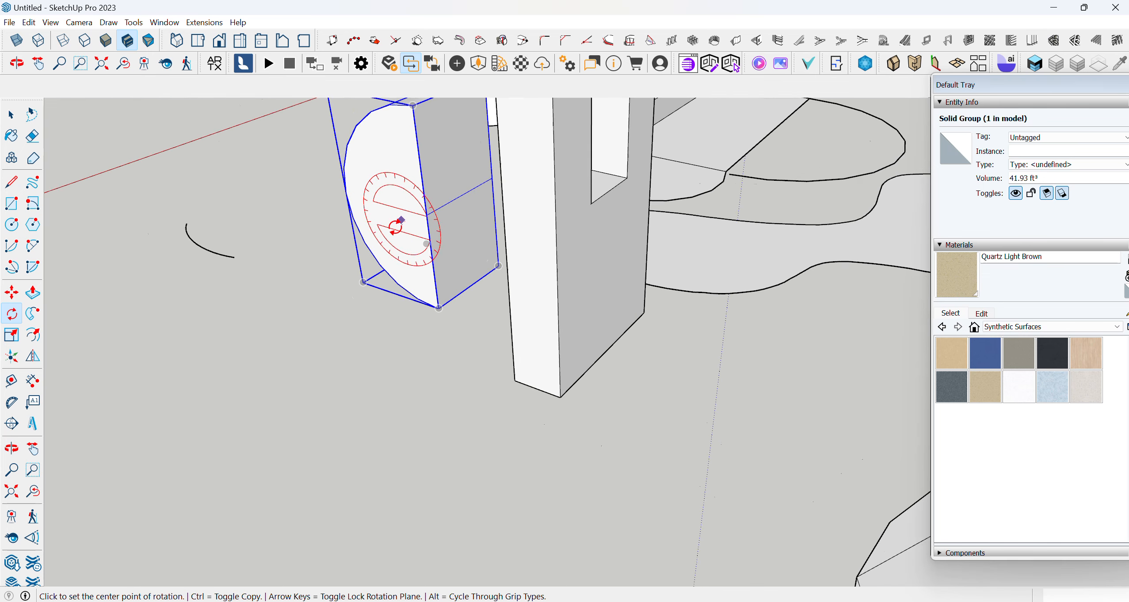
pyautogui.scroll(-4, 376, 356)
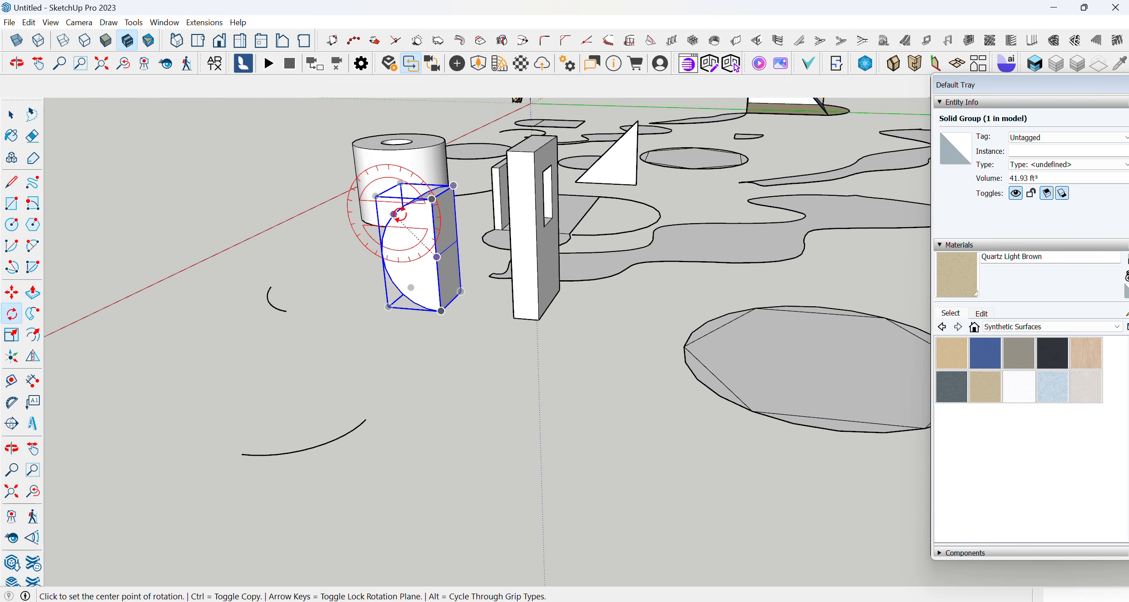
pyautogui.click(394, 214)
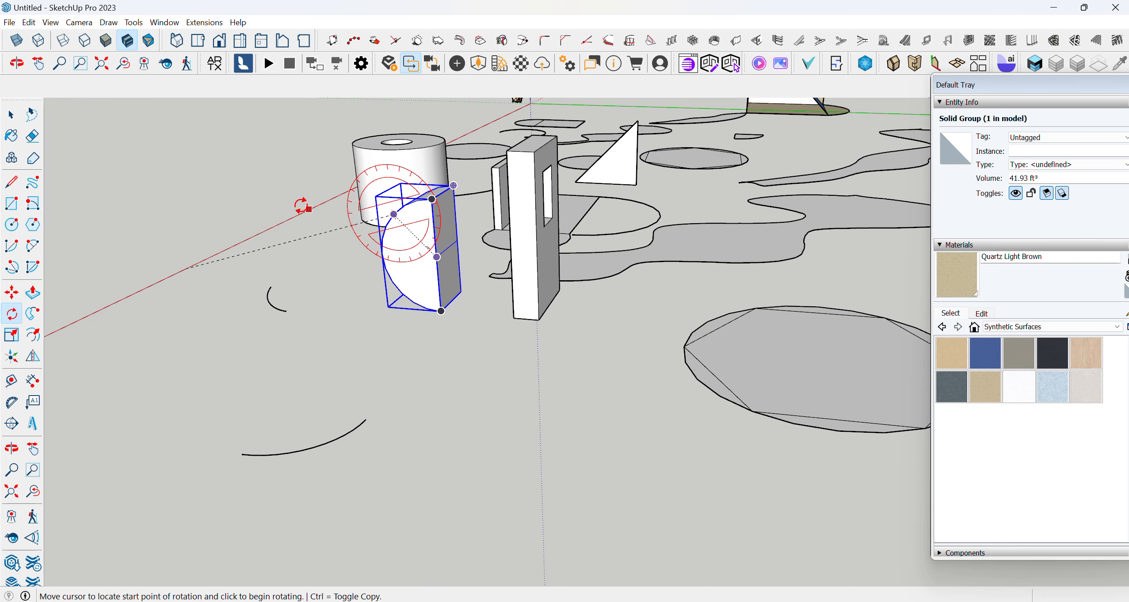
pyautogui.click(285, 204)
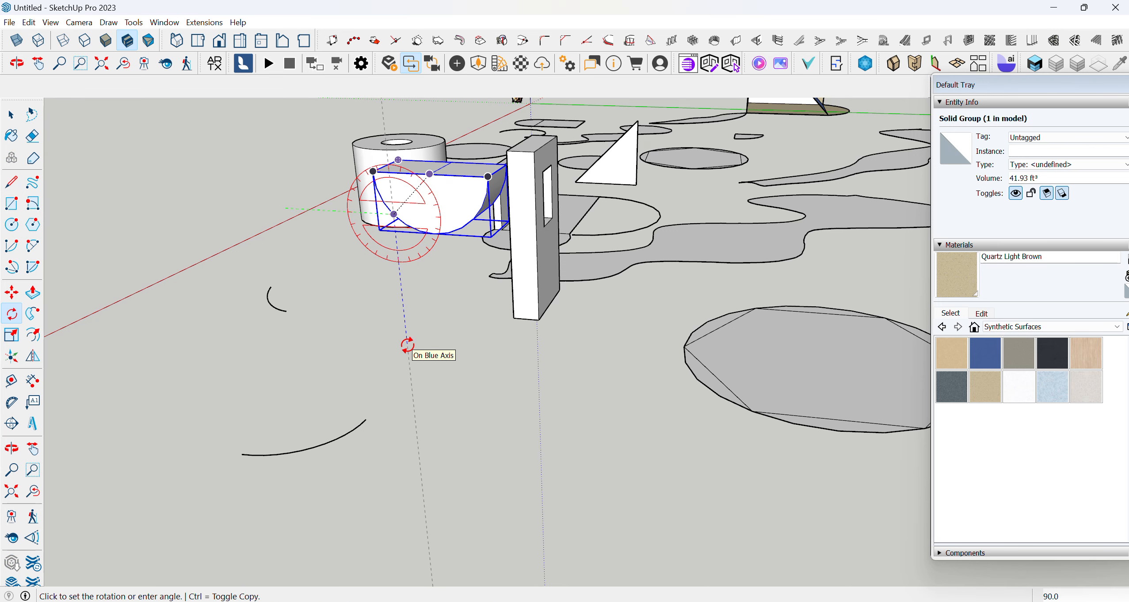
pyautogui.press('Return')
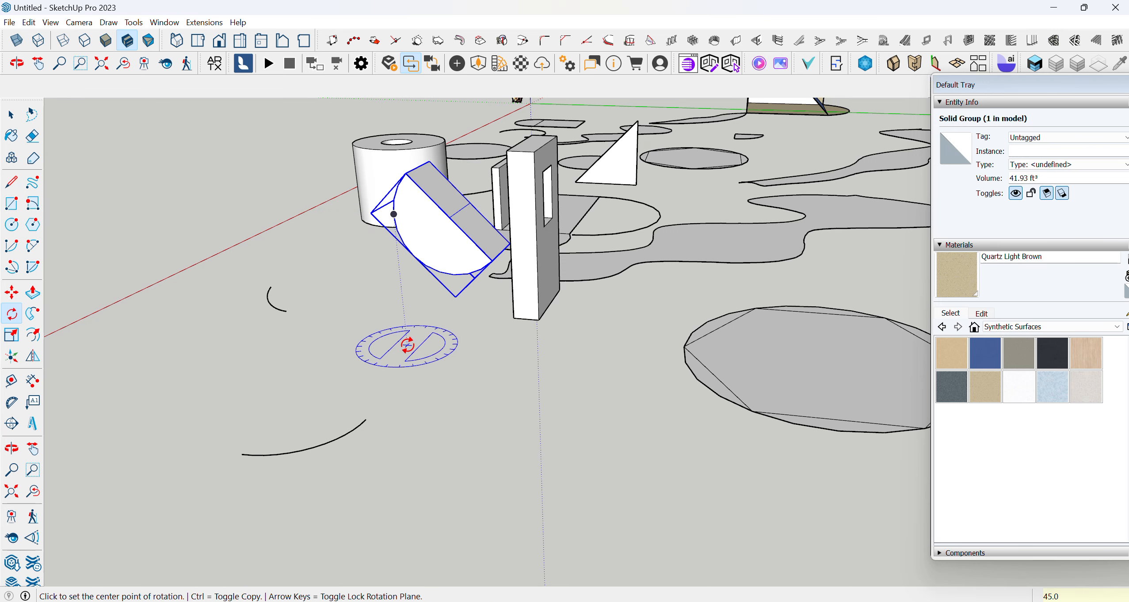
# Draw a narrow ground rectangle in the empty area in front of the objects and extrude it up about 8' 1"
pyautogui.scroll(-3, 407, 354)
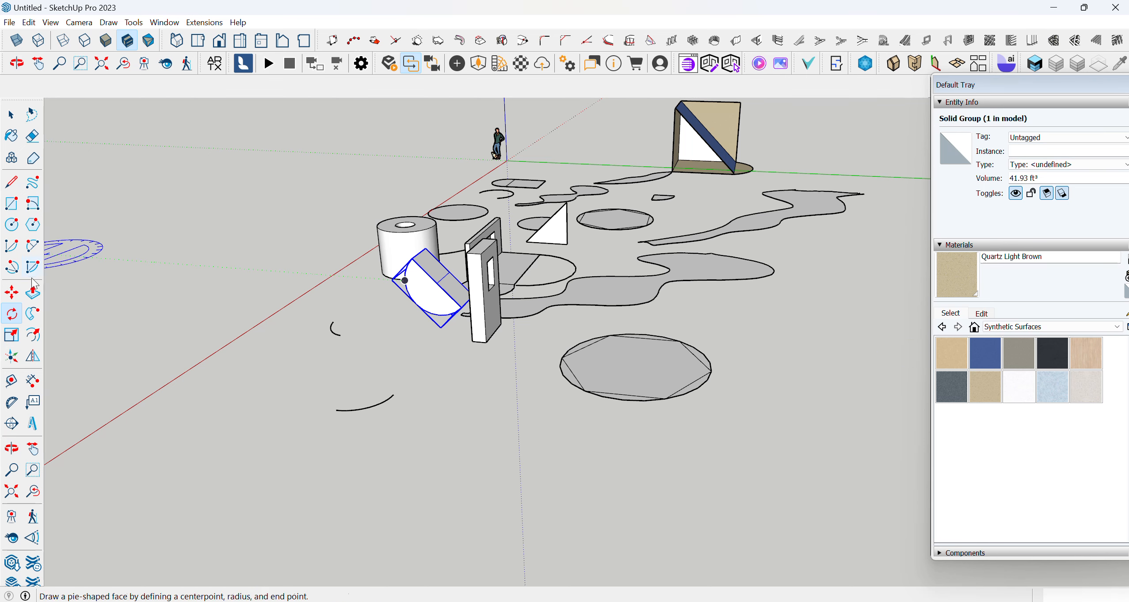
pyautogui.click(13, 204)
pyautogui.scroll(3, 424, 454)
pyautogui.click(398, 427)
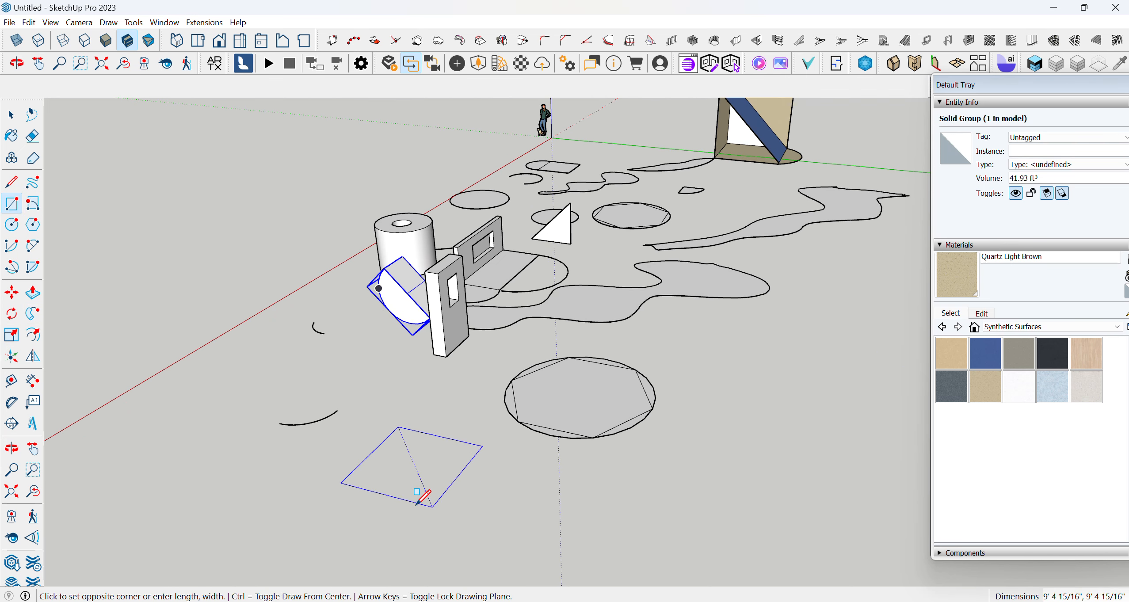
pyautogui.click(364, 478)
pyautogui.scroll(-2, 344, 301)
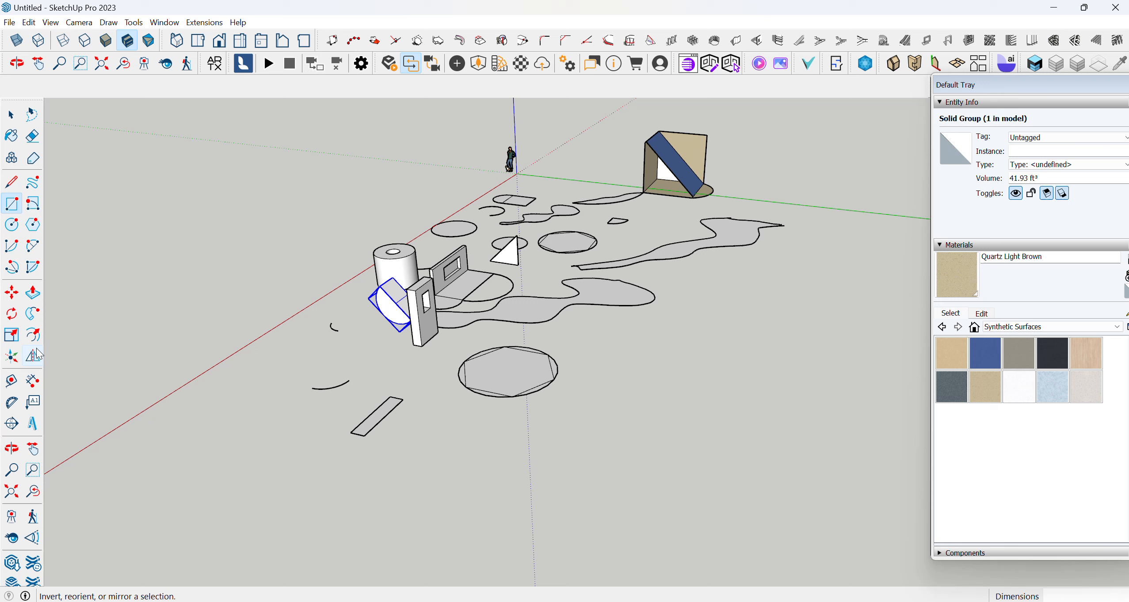
pyautogui.click(27, 295)
pyautogui.click(371, 426)
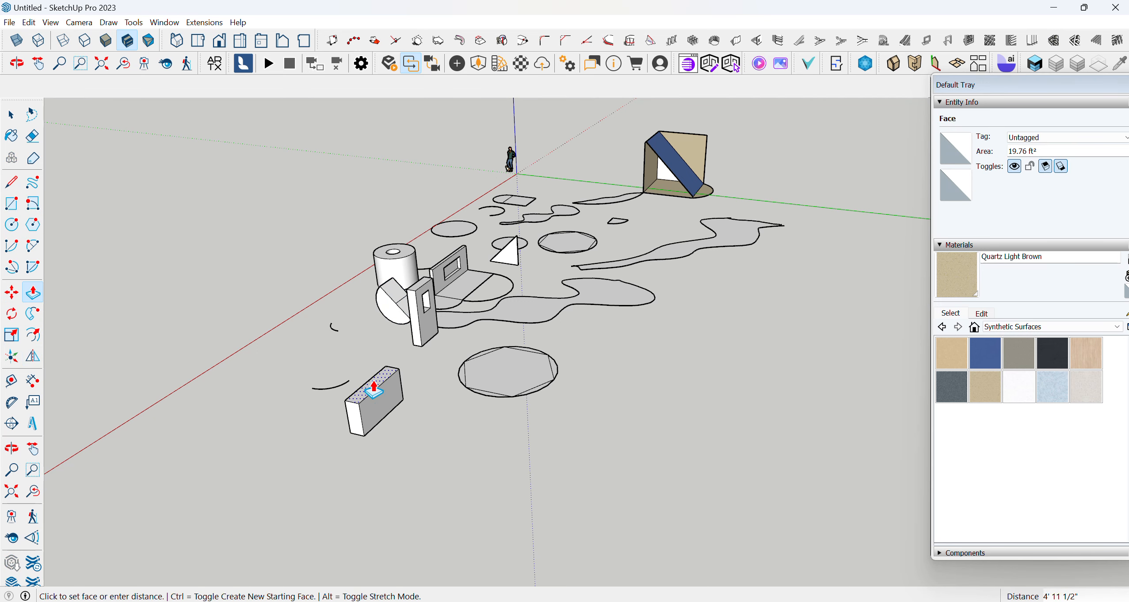
pyautogui.click(371, 373)
# Draw a 90-degree ground arc with a radius of about 10' 3", centred on the new slab's near lower corner
pyautogui.moveTo(370, 373); pyautogui.dragTo(383, 476, button='middle')
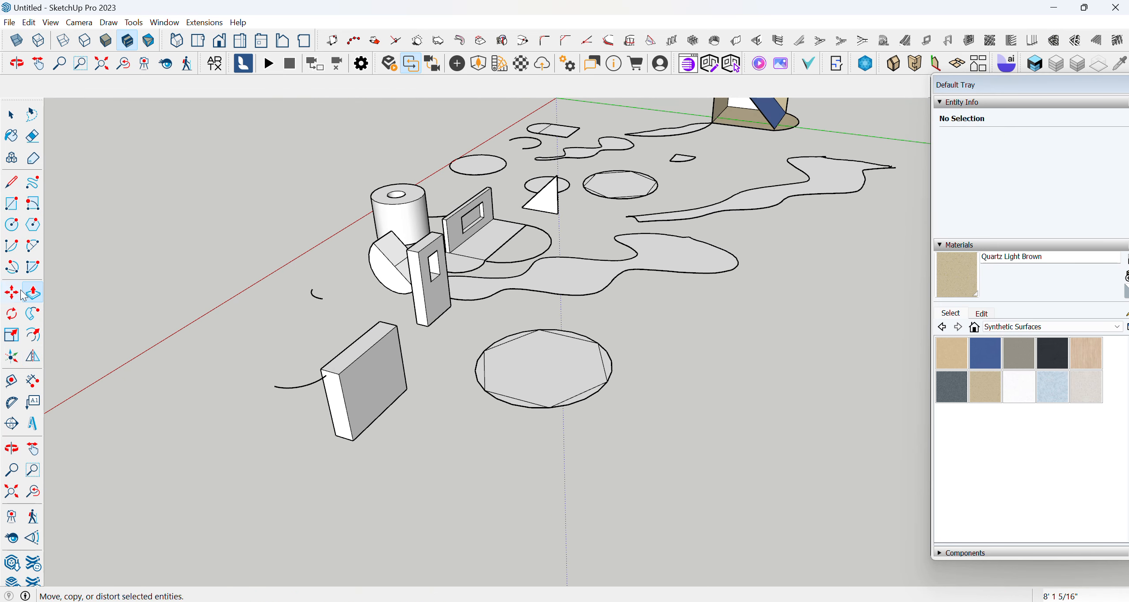
pyautogui.click(16, 246)
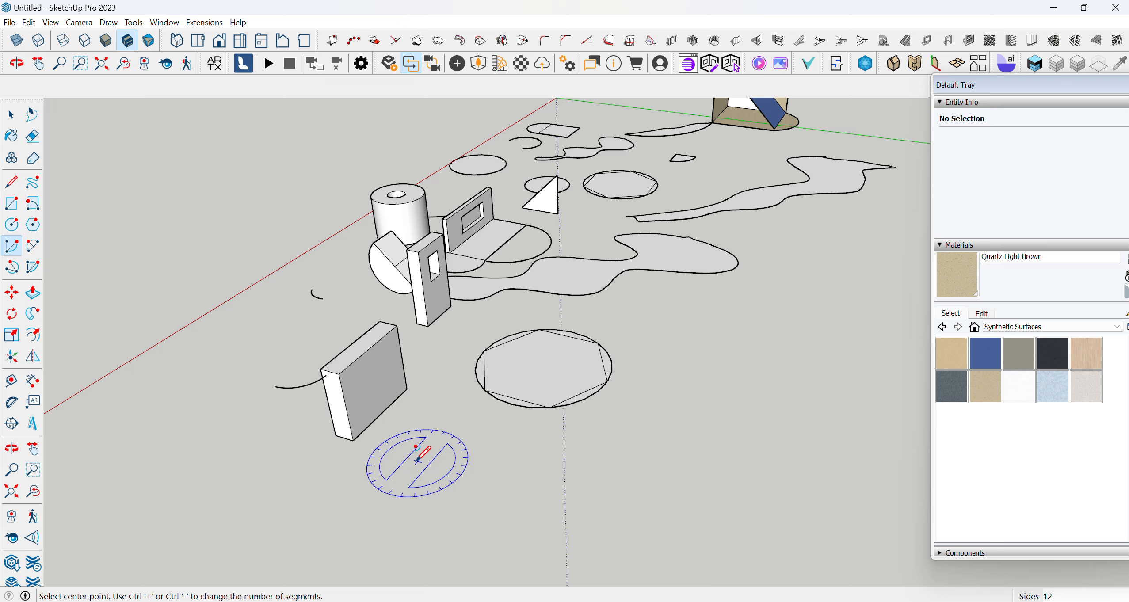
pyautogui.click(353, 440)
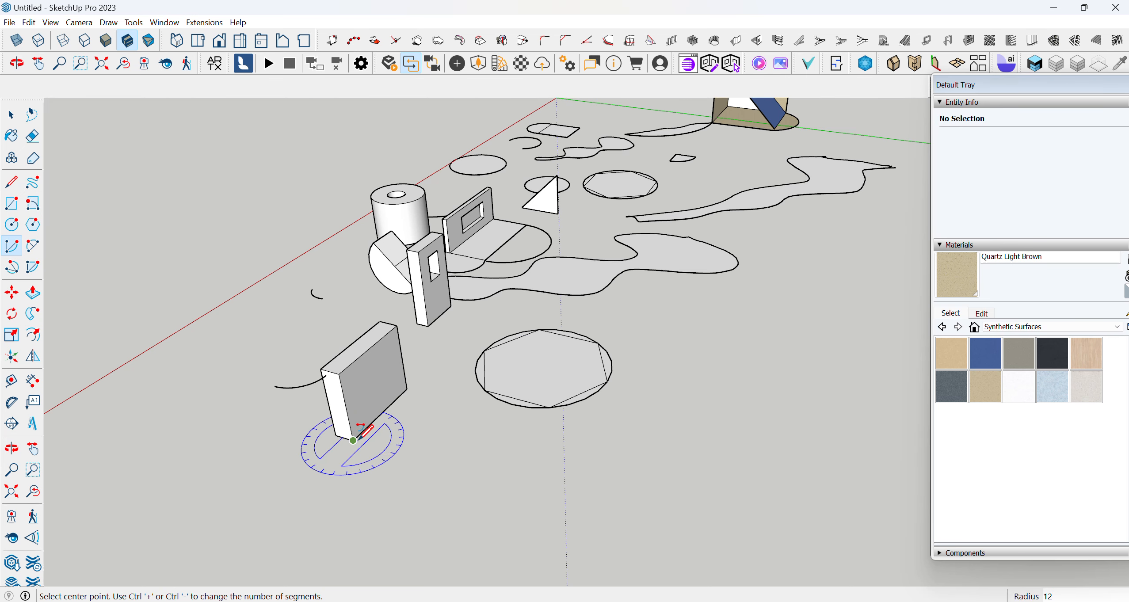
pyautogui.click(442, 467)
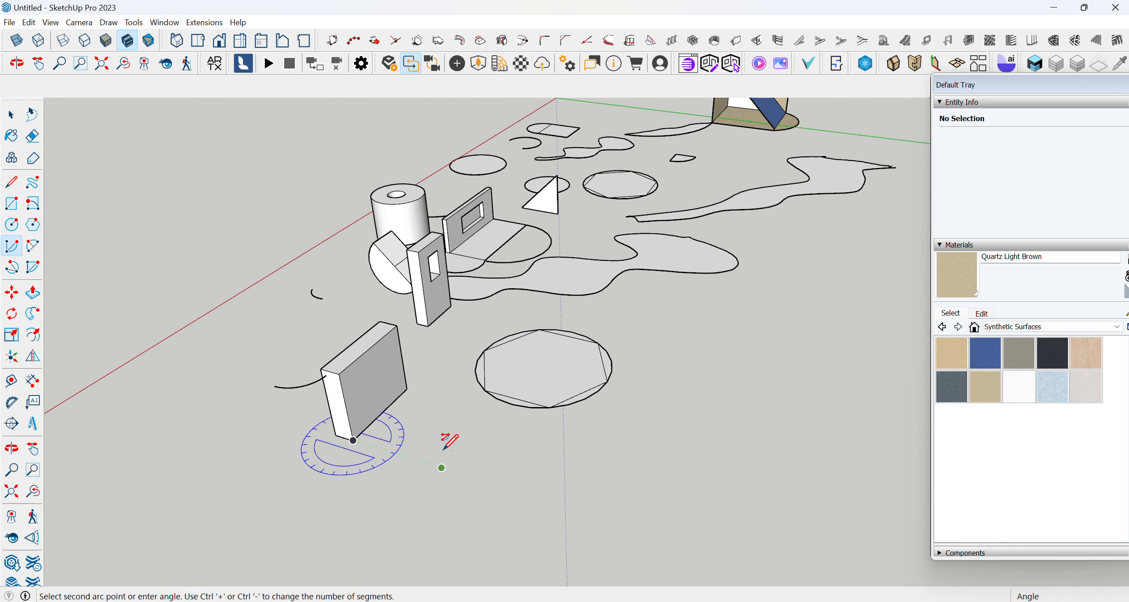
pyautogui.click(415, 384)
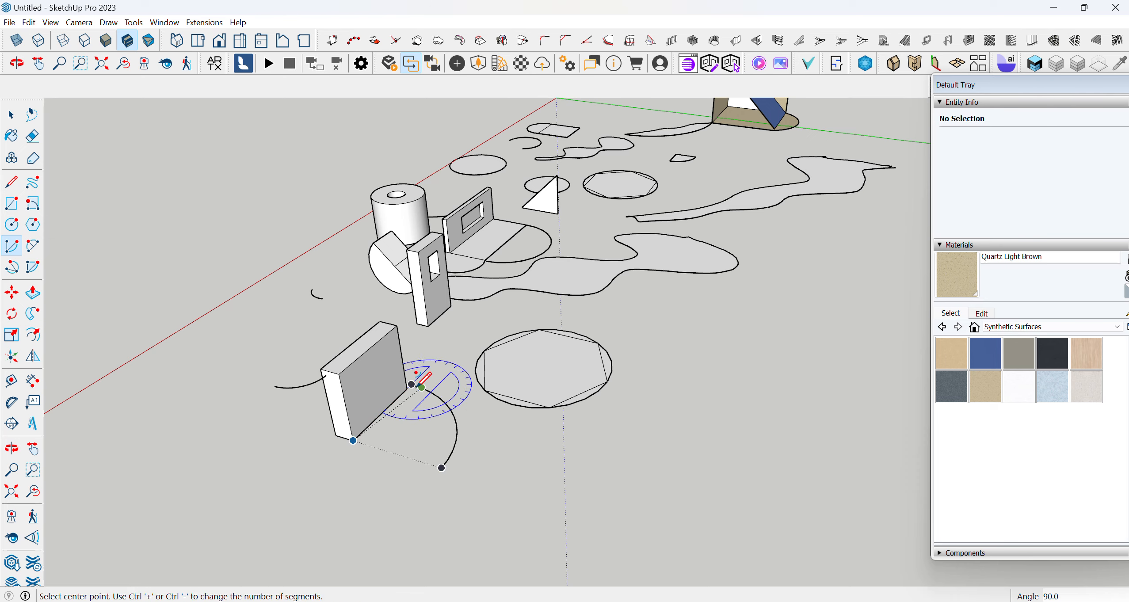
pyautogui.click(413, 384)
pyautogui.scroll(3, 418, 466)
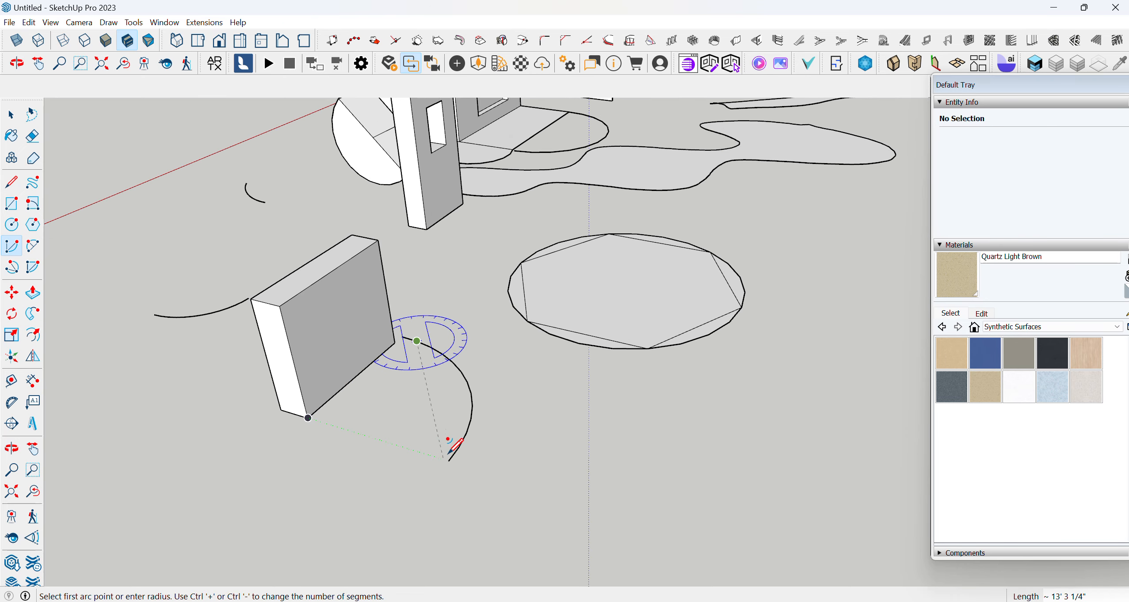
pyautogui.press('Escape')
# Move the arc so that its upper end meets the far lower corner of the slab's large face
pyautogui.scroll(3, 442, 371)
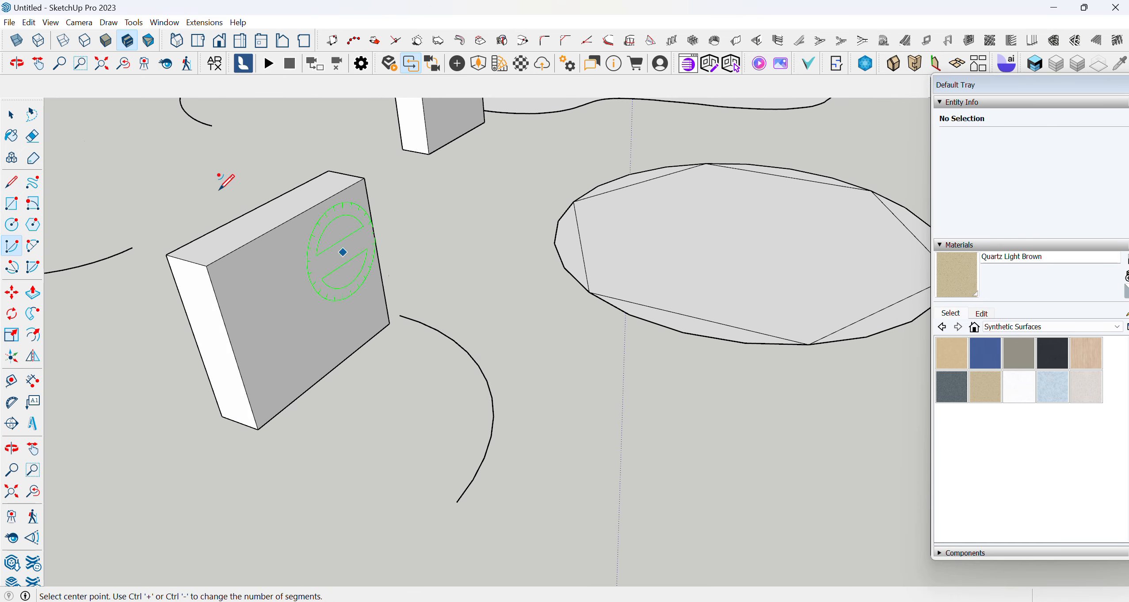
pyautogui.press('space')
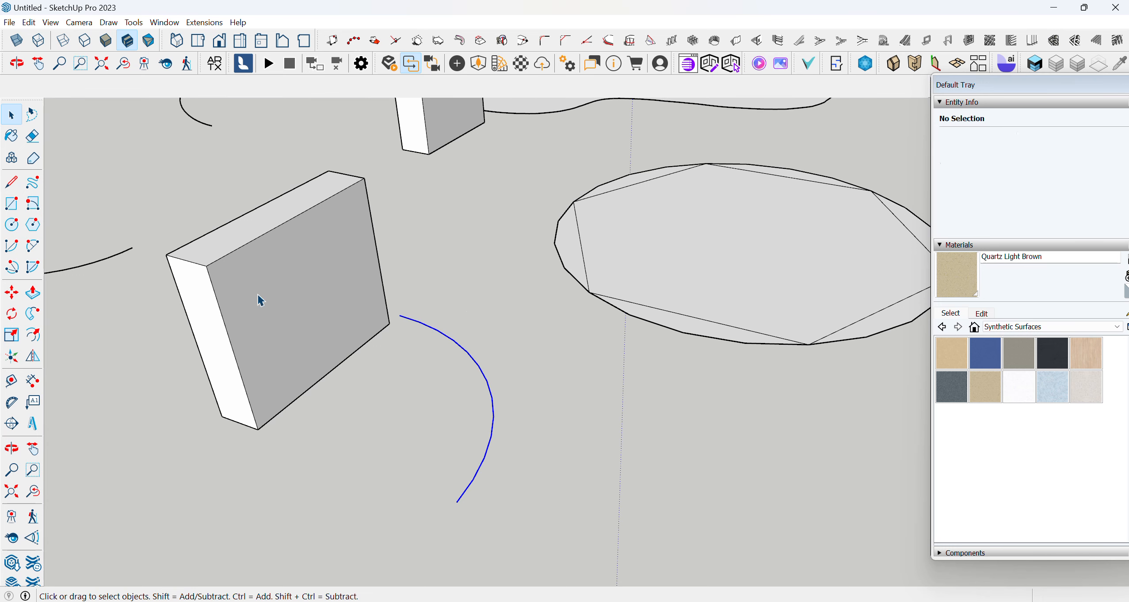
pyautogui.click(11, 292)
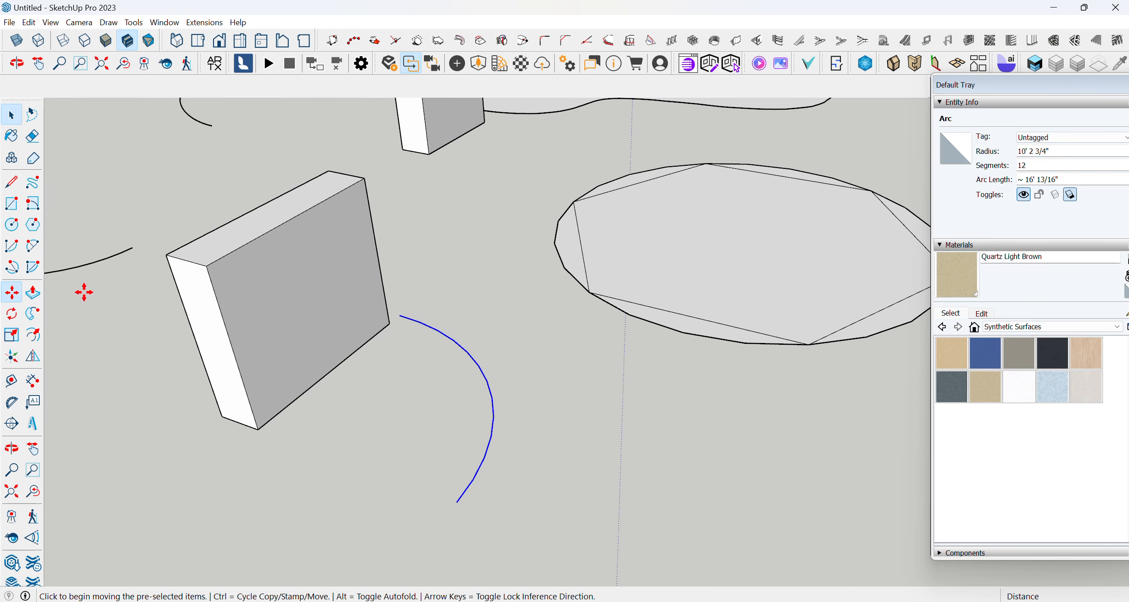
pyautogui.click(400, 316)
pyautogui.click(389, 322)
pyautogui.scroll(-2, 505, 327)
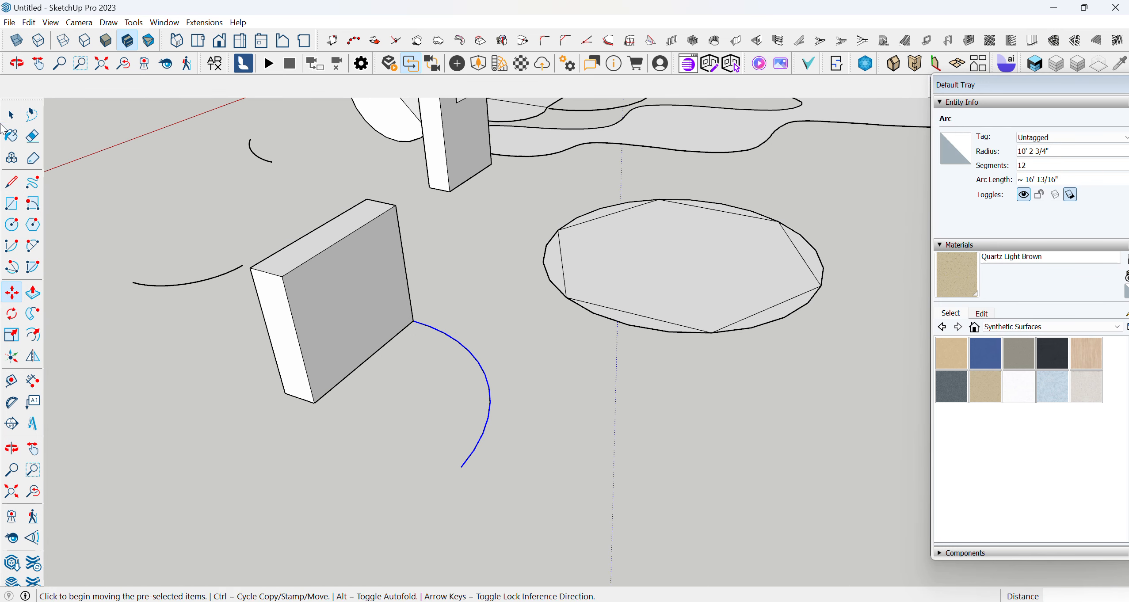
# Draw a narrow full-height rectangle on the slab's large face, along the edge where the arc starts
pyautogui.click(12, 203)
pyautogui.click(395, 205)
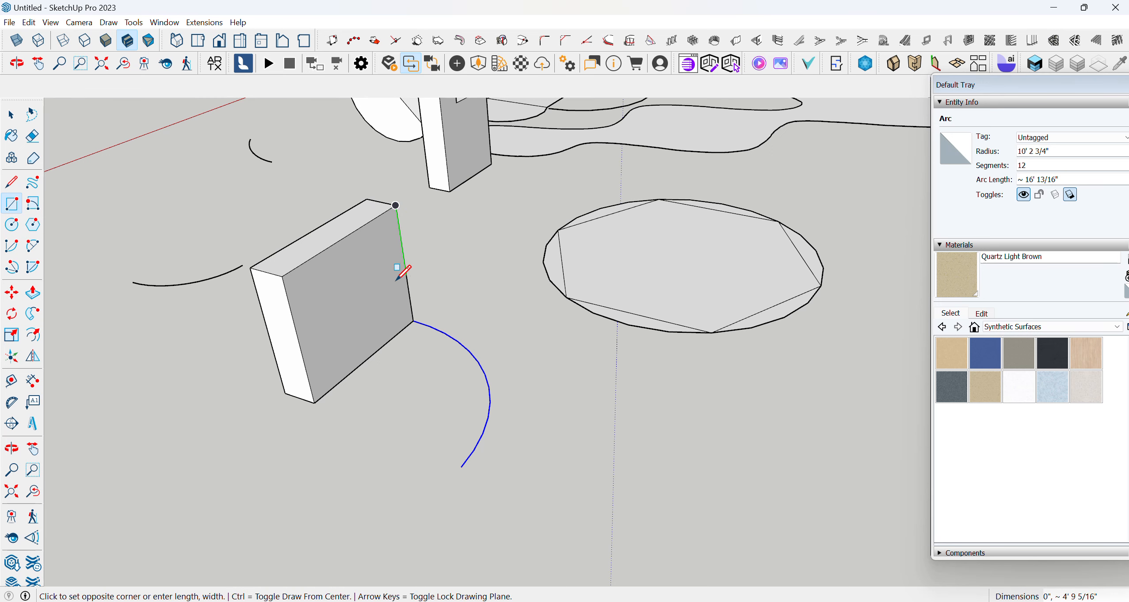
pyautogui.click(402, 327)
pyautogui.scroll(-2, 516, 352)
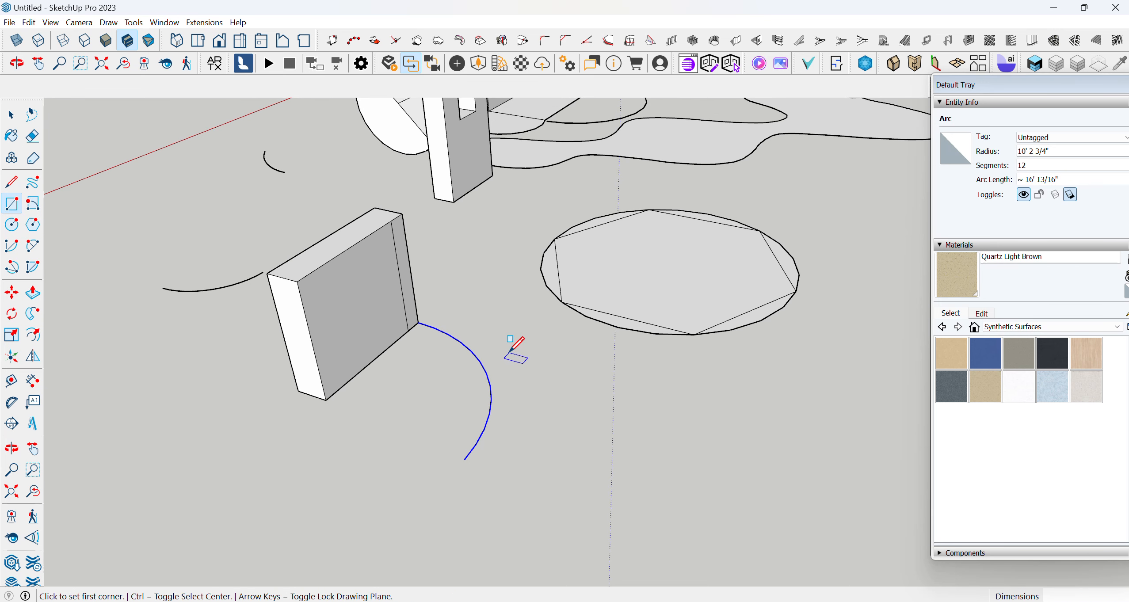
# Push/Pull the narrow strip on the slab's large face outward by 2 1/4"
pyautogui.scroll(3, 349, 465)
pyautogui.scroll(1, 340, 460)
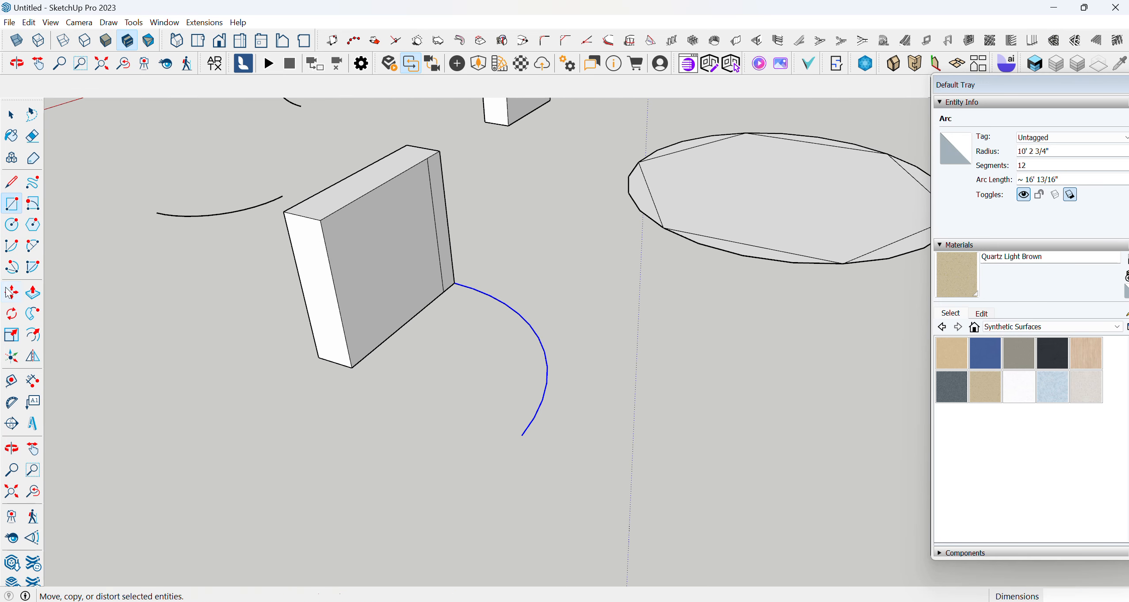
pyautogui.click(29, 296)
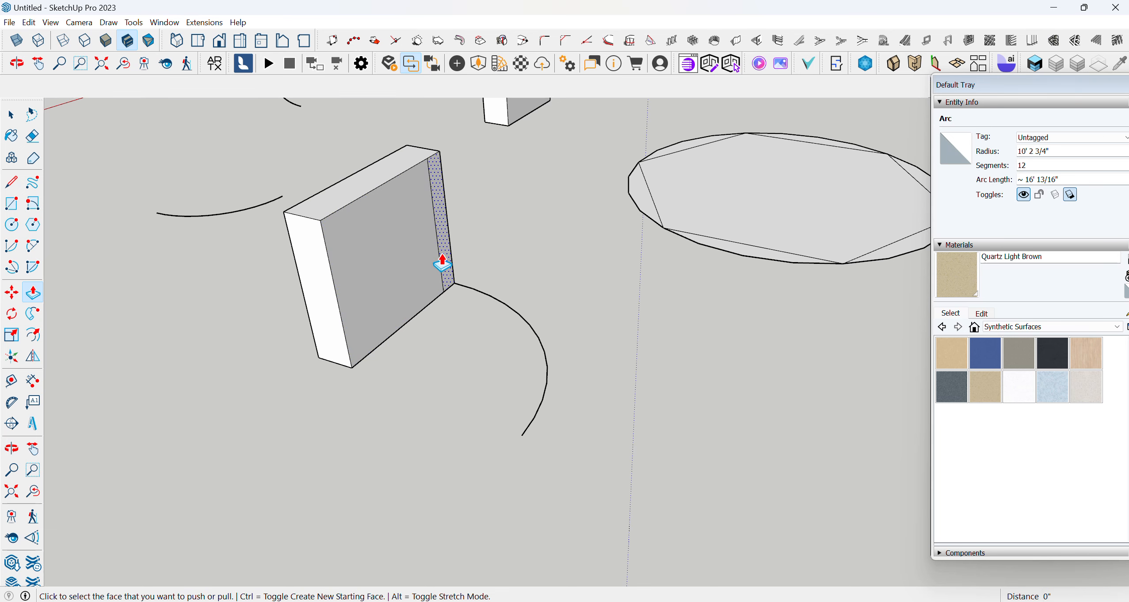
pyautogui.click(442, 264)
pyautogui.click(448, 260)
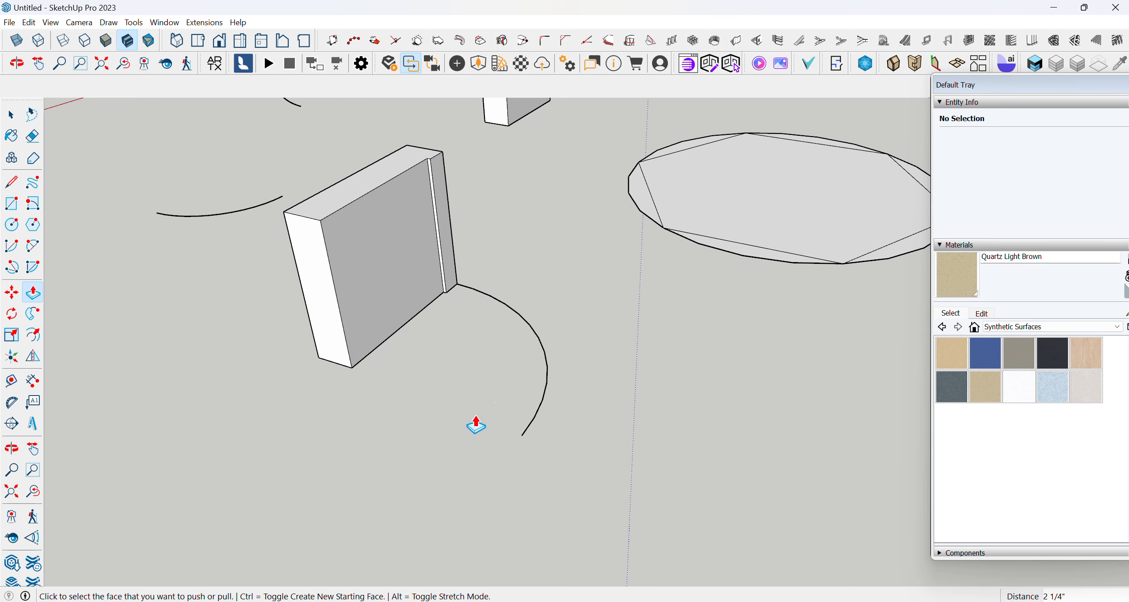
# Sweep the raised strip's front face along the full ground arc with Follow Me
pyautogui.moveTo(570, 327); pyautogui.dragTo(524, 313, button='middle')
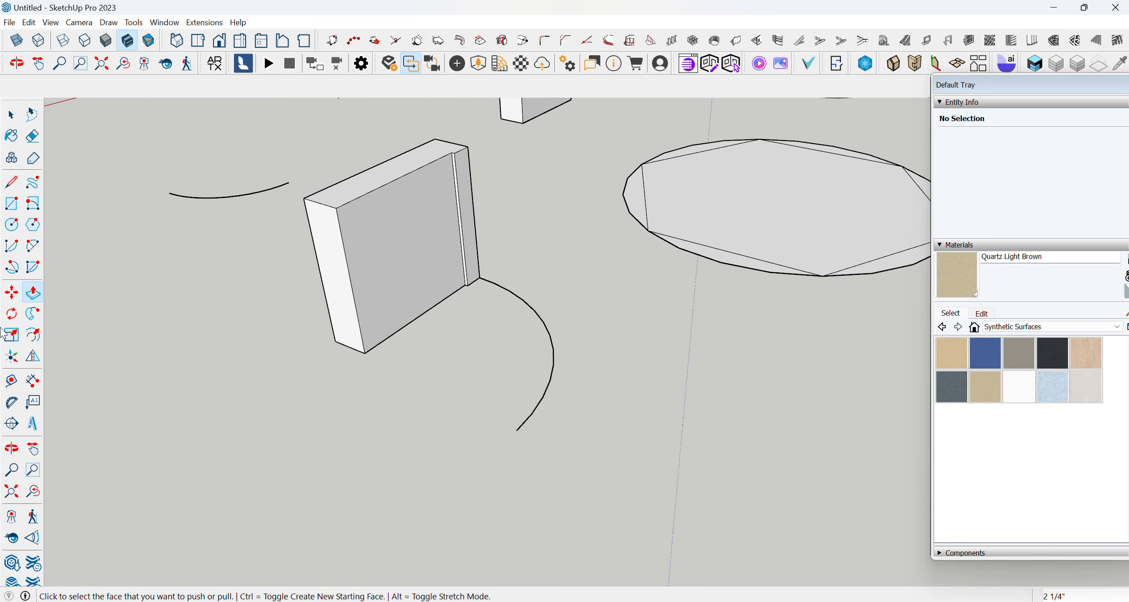
pyautogui.click(39, 312)
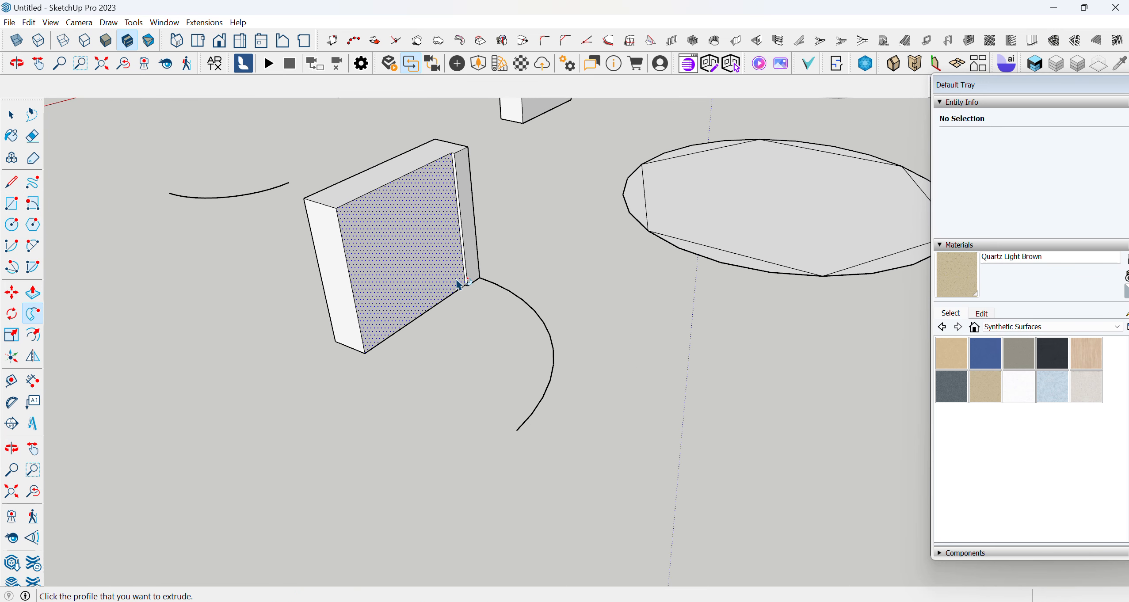
pyautogui.click(474, 274)
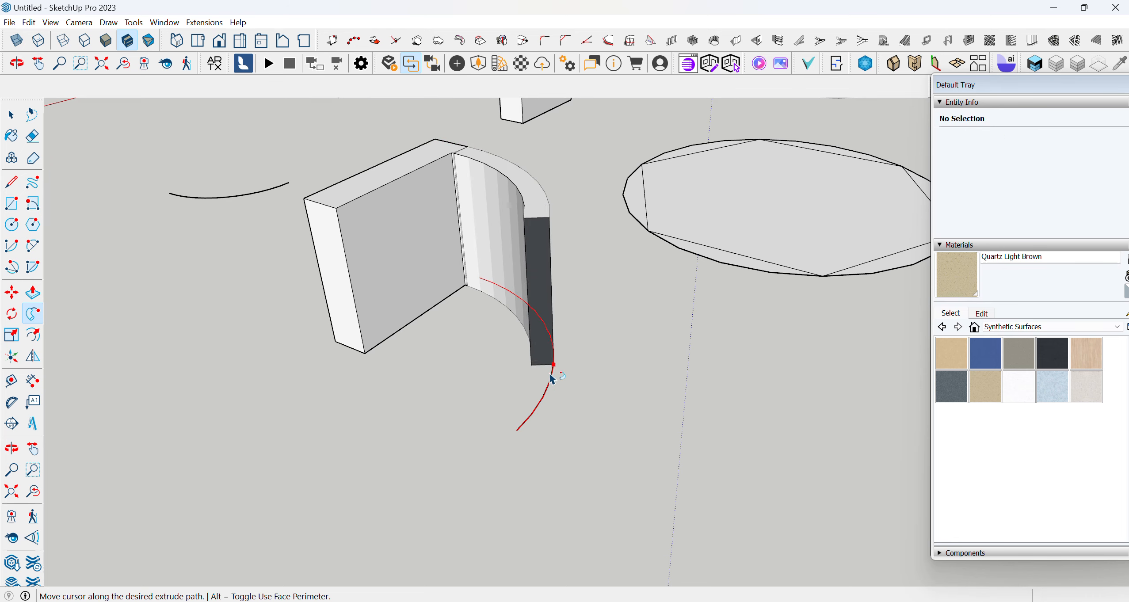
pyautogui.click(521, 433)
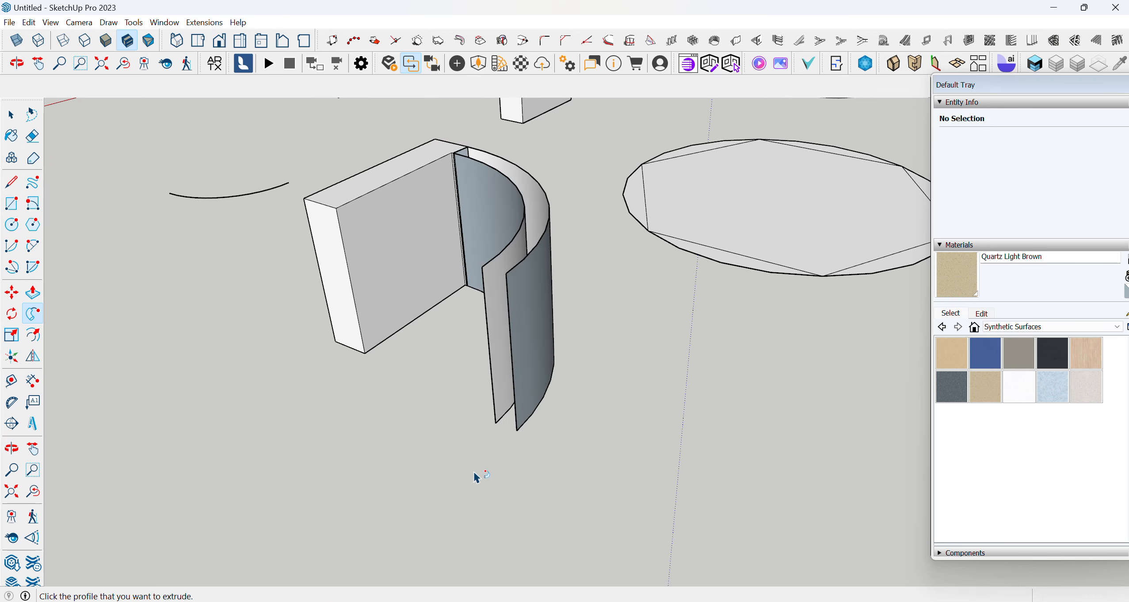
# Draw lines across the upper and lower corners of the curved wall's open end to close it with faces
pyautogui.moveTo(476, 477); pyautogui.dragTo(272, 395, button='middle')
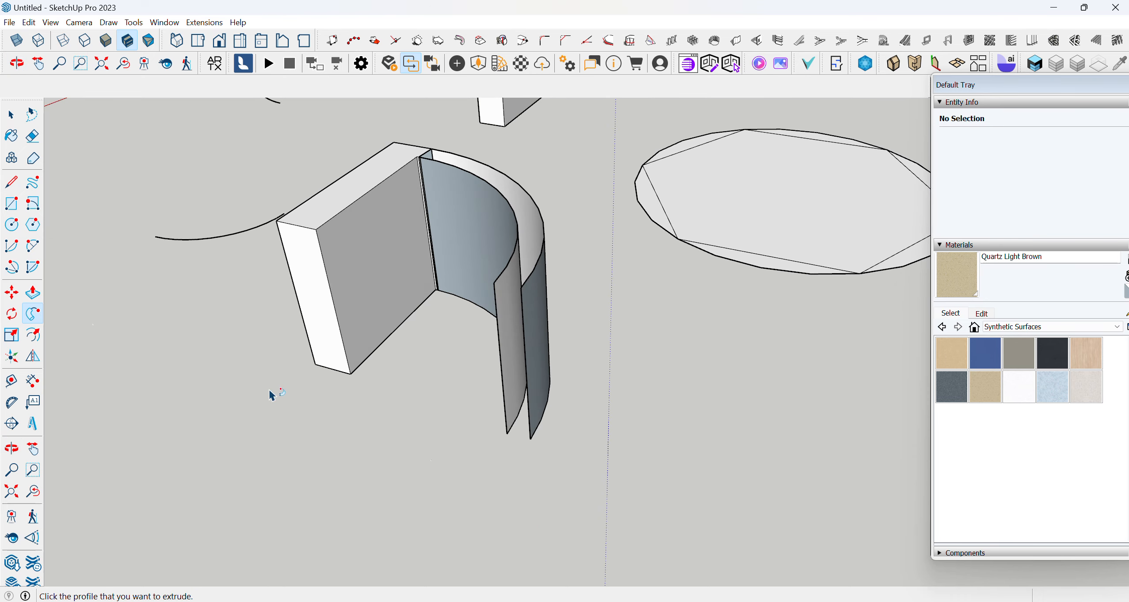
pyautogui.click(13, 182)
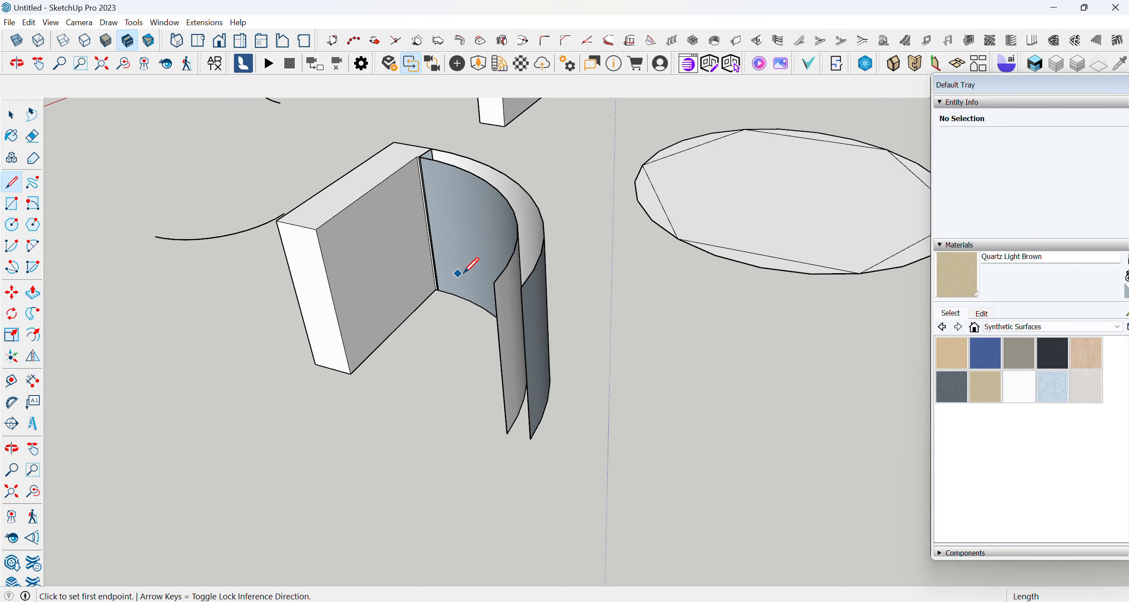
pyautogui.click(494, 282)
pyautogui.click(521, 287)
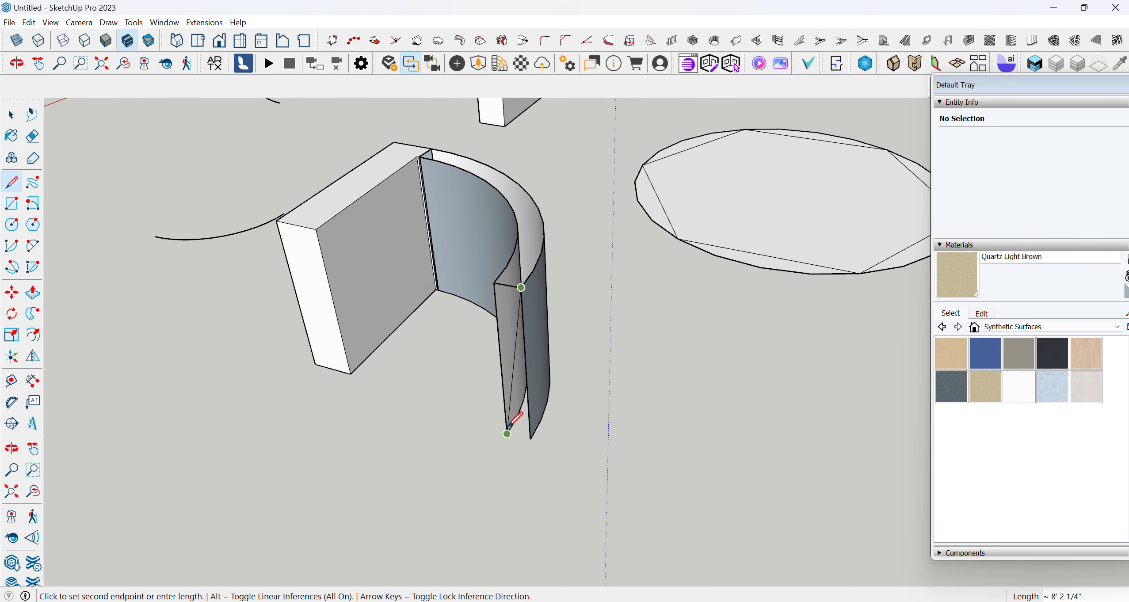
pyautogui.click(531, 439)
pyautogui.click(506, 433)
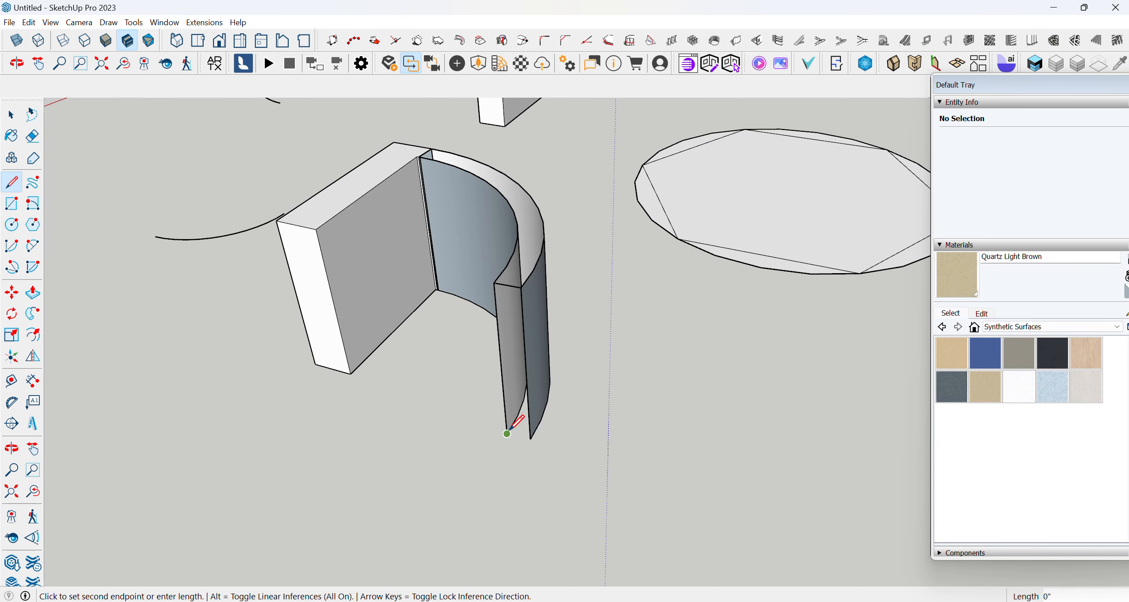
pyautogui.click(531, 439)
pyautogui.moveTo(403, 408); pyautogui.dragTo(599, 191, button='middle')
pyautogui.scroll(-5, 440, 214)
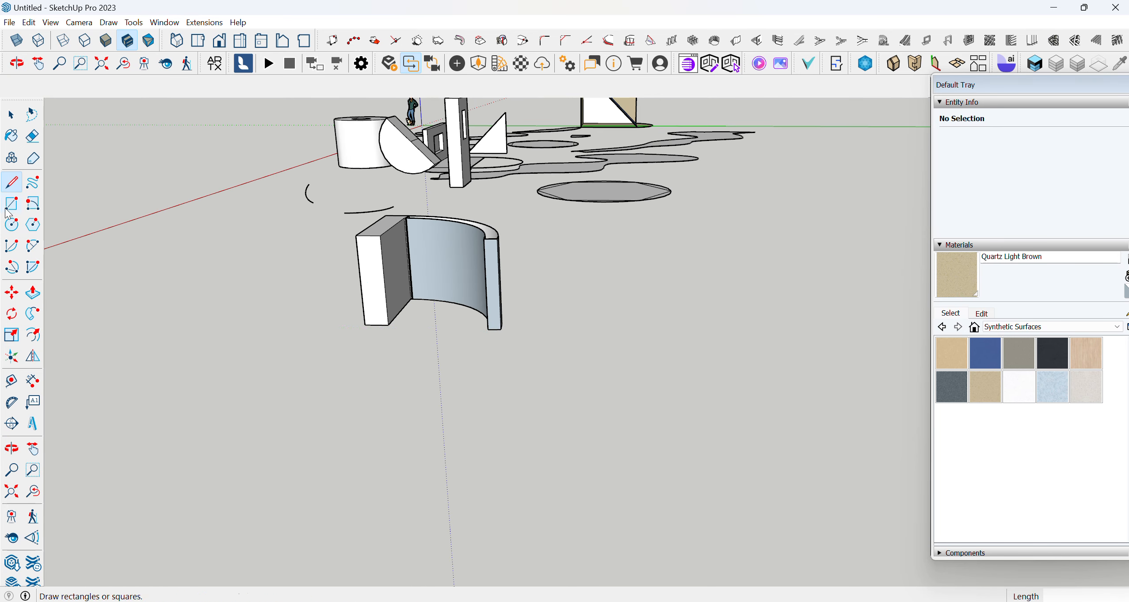
# Draw a ground rectangle about 2' by 1' 9" in front of the slab and extrude it up about 8' 7"
pyautogui.moveTo(517, 220); pyautogui.dragTo(424, 260, button='middle')
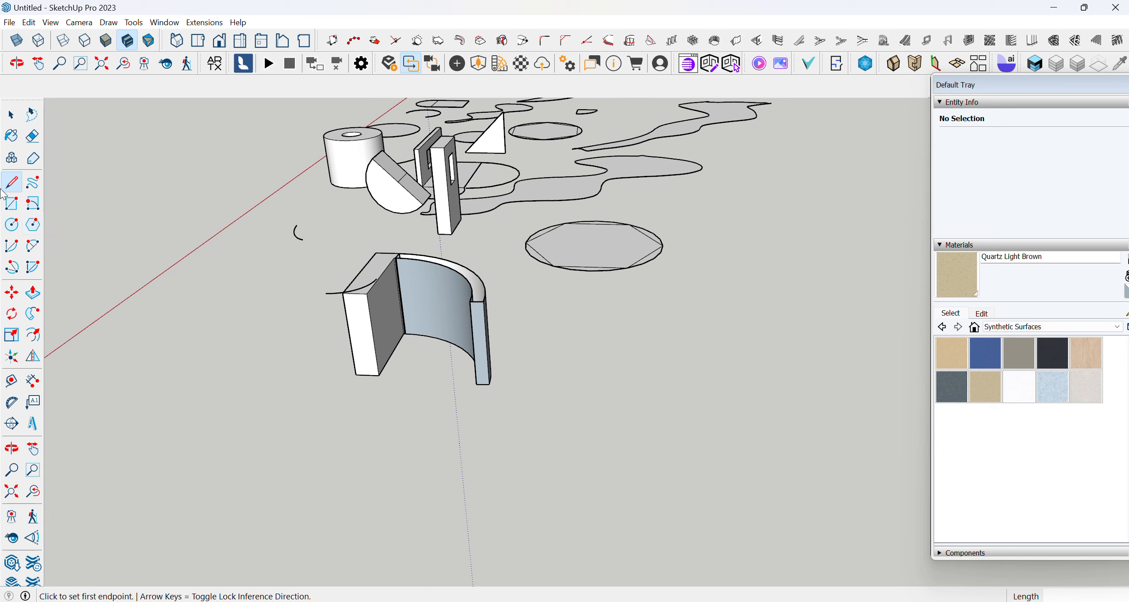
pyautogui.click(11, 203)
pyautogui.click(304, 403)
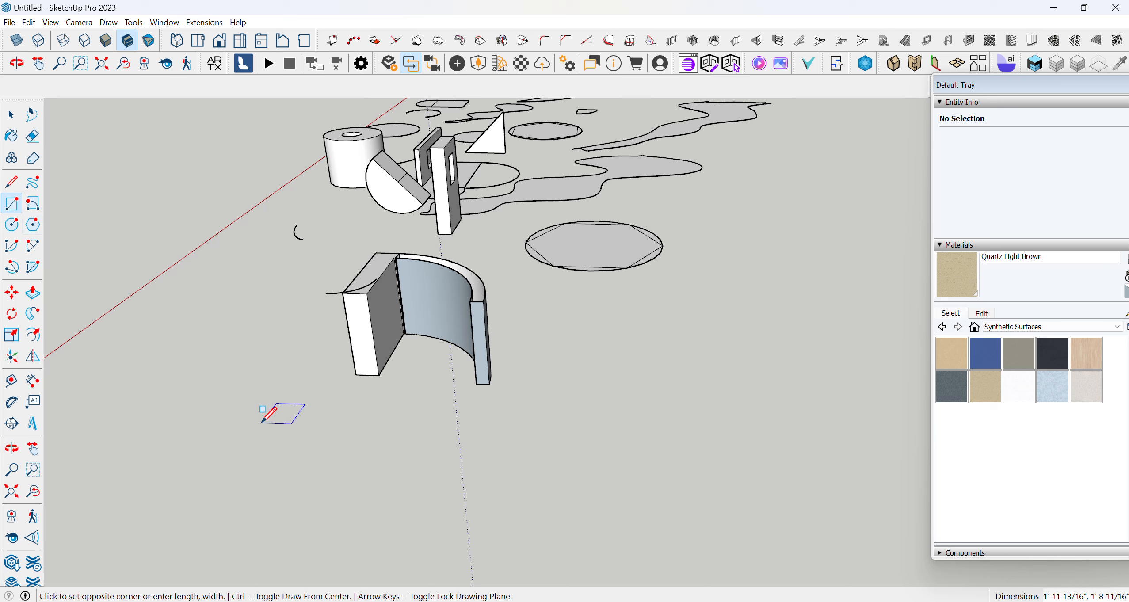
pyautogui.click(262, 422)
pyautogui.click(33, 292)
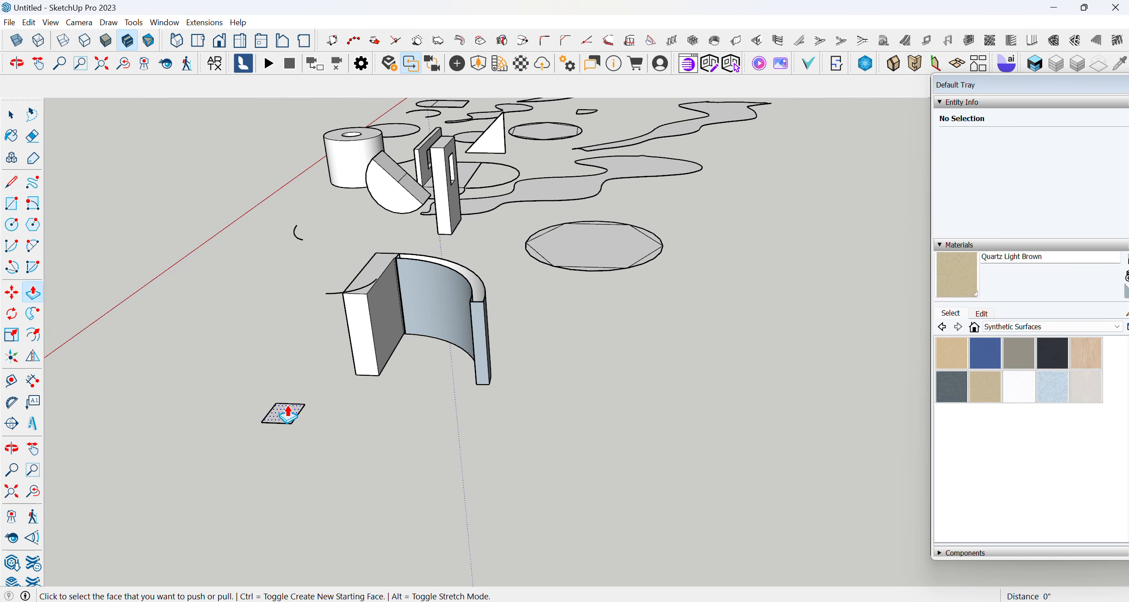
pyautogui.moveTo(288, 414); pyautogui.dragTo(253, 272)
# Draw a long wavy freehand path on the ground starting at the new pillar's near base corner
pyautogui.click(33, 182)
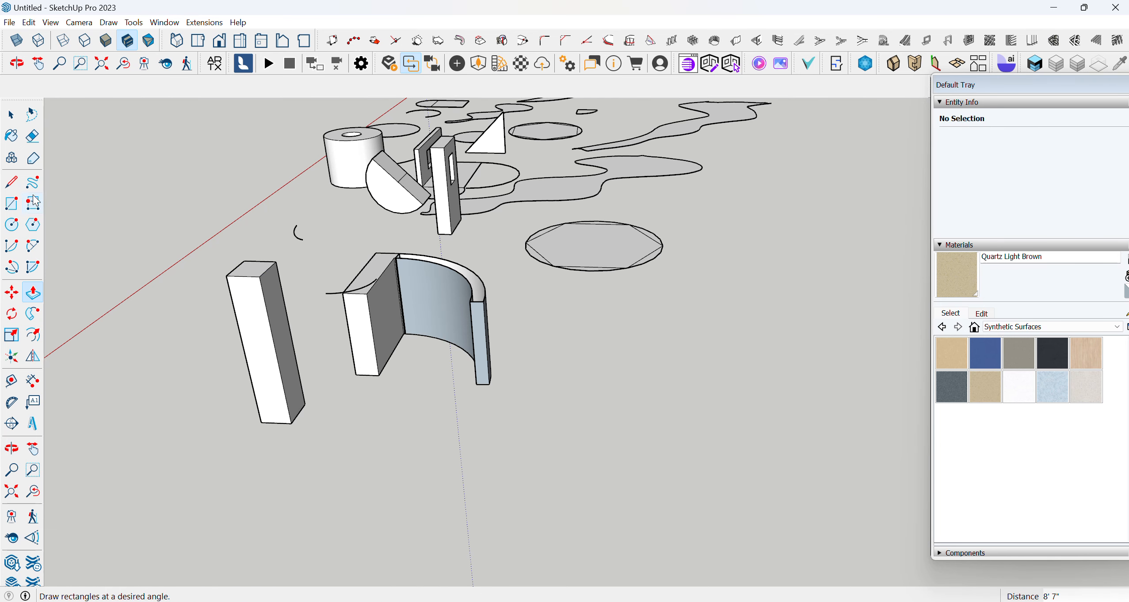
pyautogui.moveTo(263, 421); pyautogui.dragTo(224, 460)
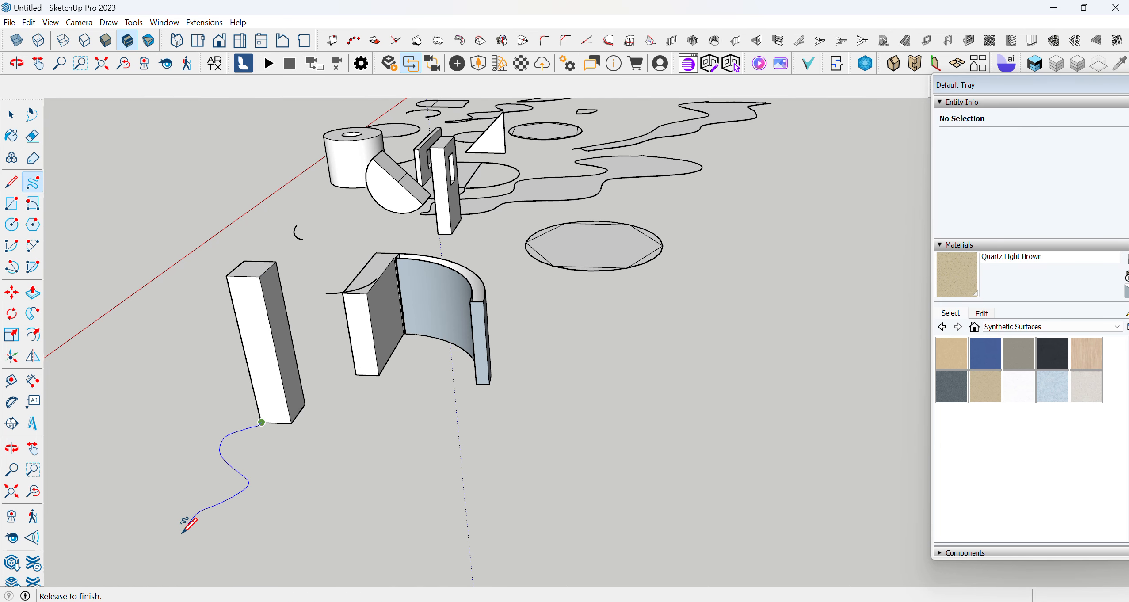
pyautogui.moveTo(181, 534); pyautogui.dragTo(181, 534)
pyautogui.scroll(-2, 361, 373)
pyautogui.moveTo(332, 478); pyautogui.dragTo(261, 488, button='middle')
pyautogui.scroll(-1, 290, 355)
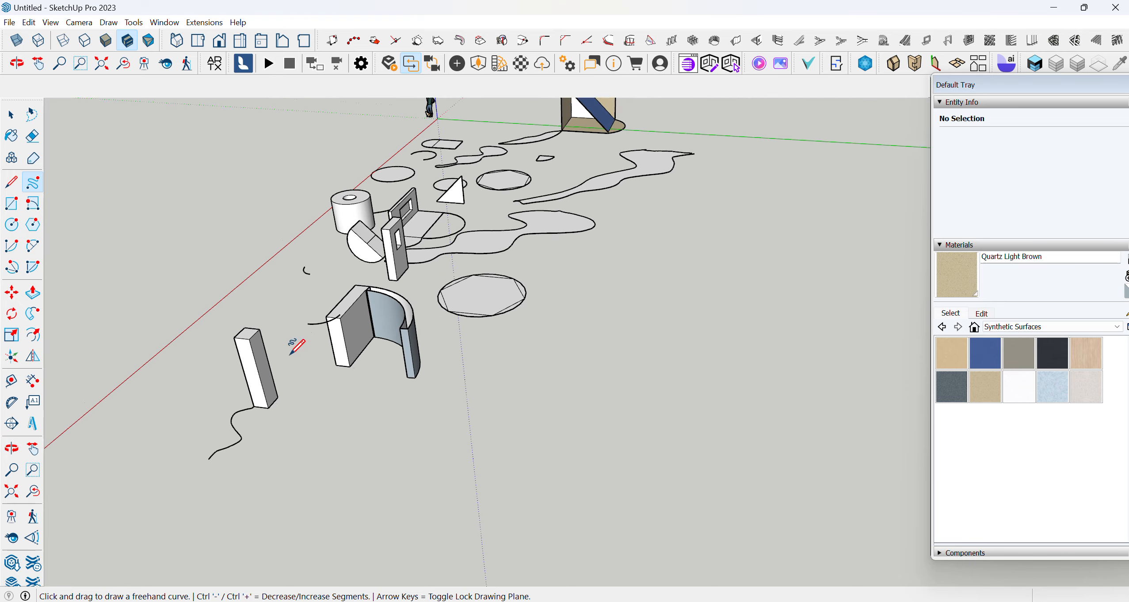
pyautogui.scroll(-1, 291, 353)
pyautogui.scroll(1, 214, 476)
pyautogui.moveTo(249, 396)
pyautogui.mouseDown()
pyautogui.moveTo(245, 479)
pyautogui.moveTo(226, 508)
pyautogui.mouseUp()
pyautogui.scroll(1, 274, 442)
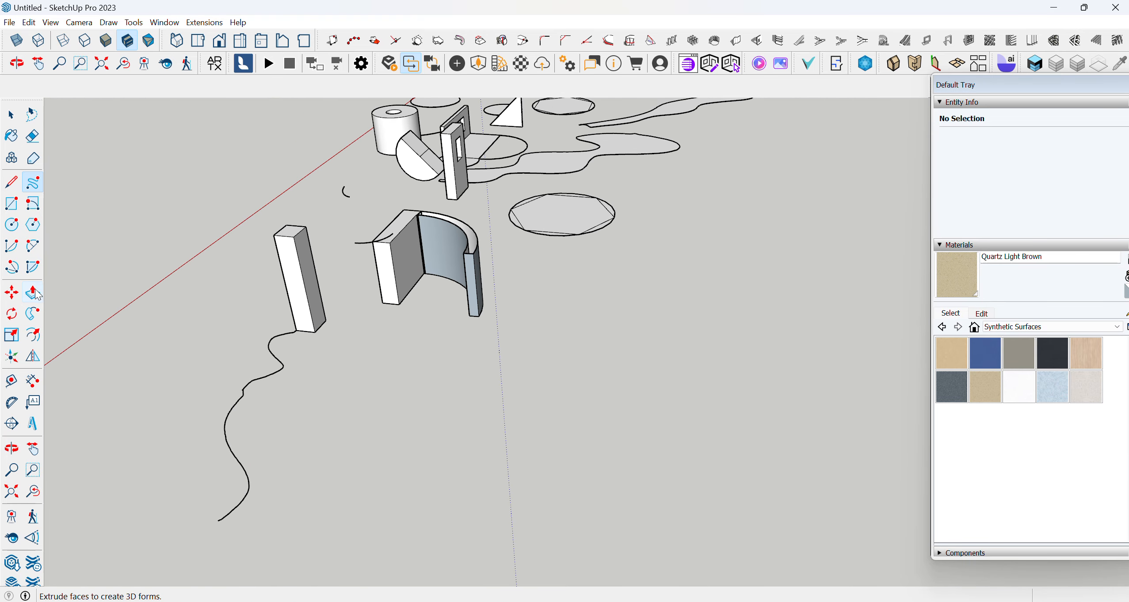
# Sweep the pillar's side face along the entire wavy freehand path with Follow Me, undoing any wrong face pick
pyautogui.click(33, 313)
pyautogui.click(301, 314)
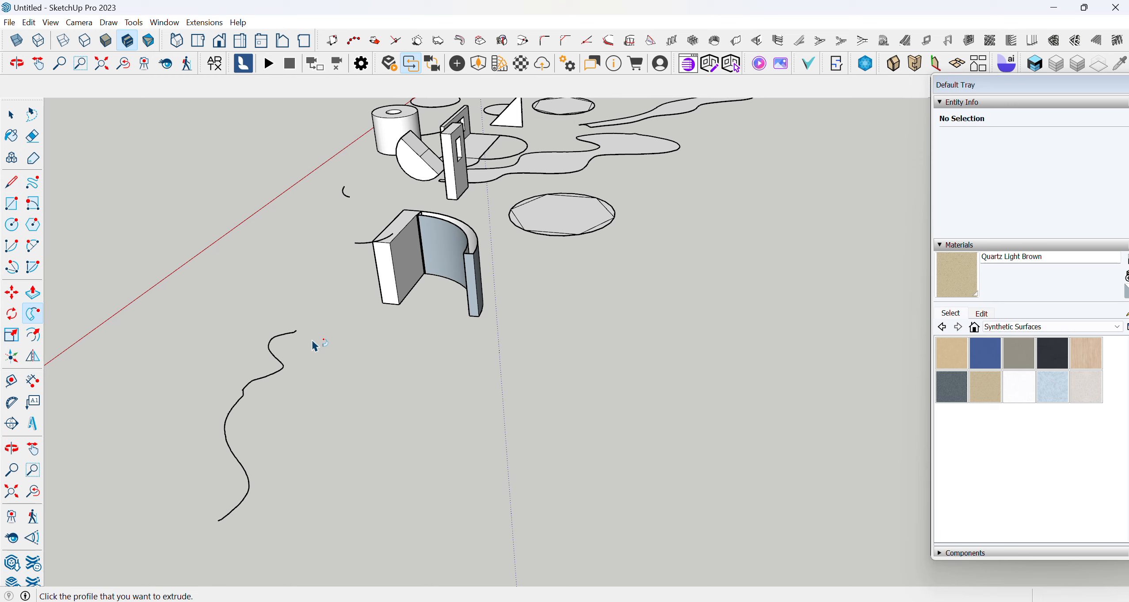
pyautogui.hotkey('ctrl', 'z')
pyautogui.click(304, 333)
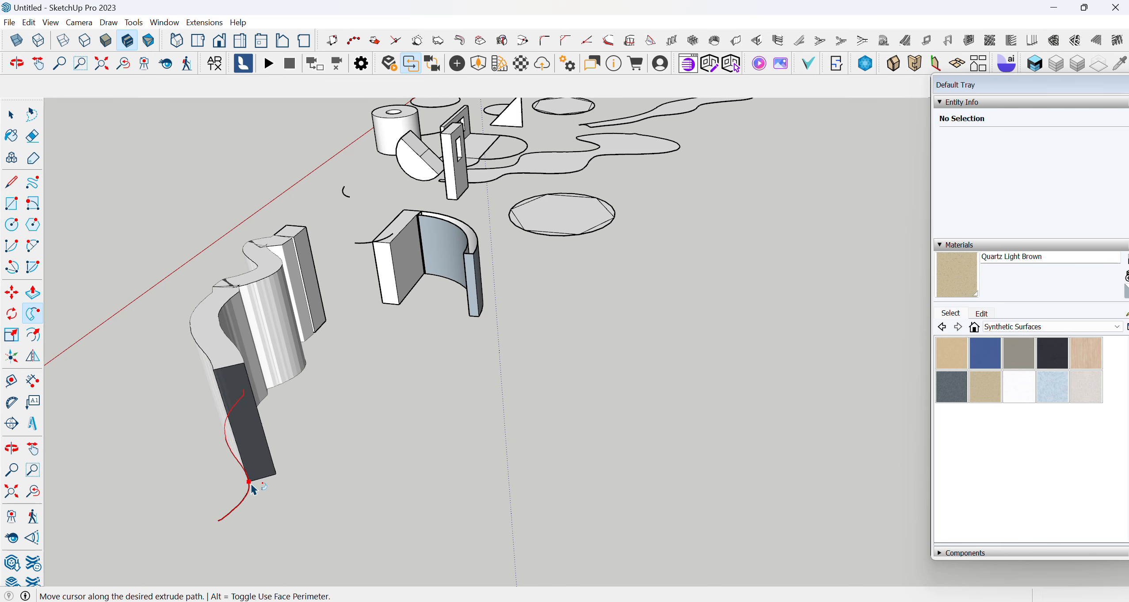
pyautogui.click(200, 521)
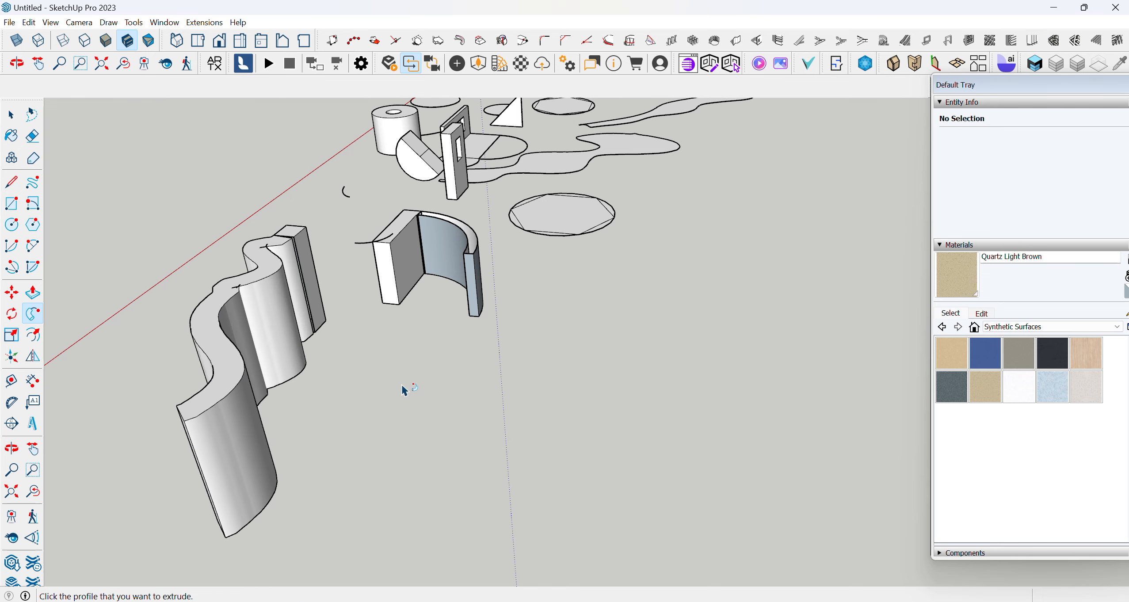
pyautogui.moveTo(405, 389); pyautogui.dragTo(215, 483, button='middle')
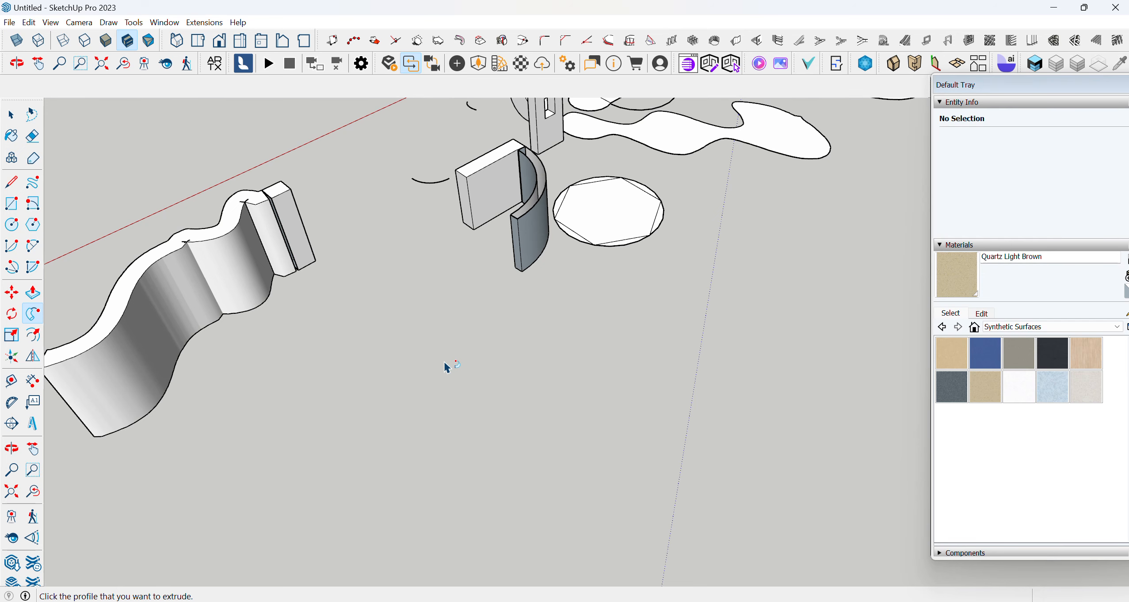
pyautogui.scroll(-2, 348, 354)
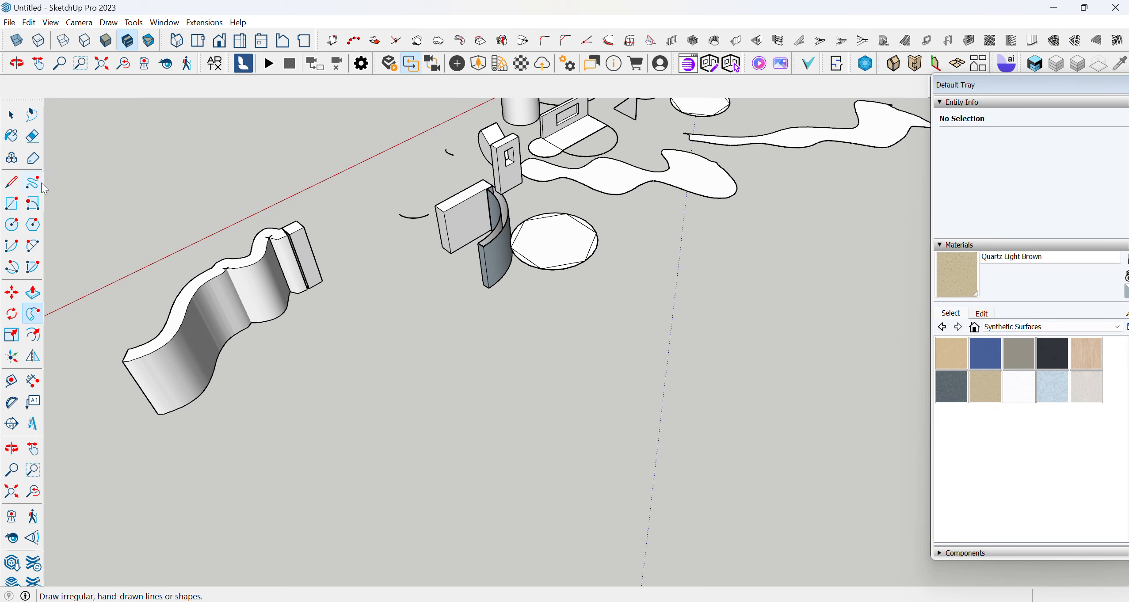
# Draw a ground rectangle about 10' 11" by 12' 1" in the empty foreground and extrude it up about 18' 8"
pyautogui.click(13, 119)
pyautogui.scroll(-2, 513, 335)
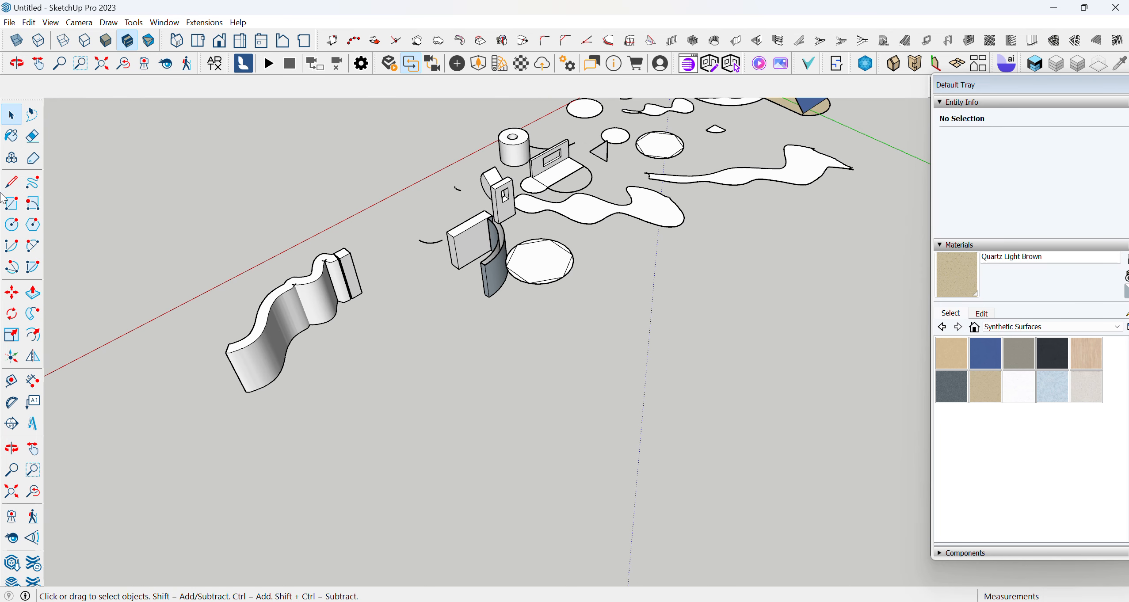
pyautogui.click(17, 200)
pyautogui.click(624, 412)
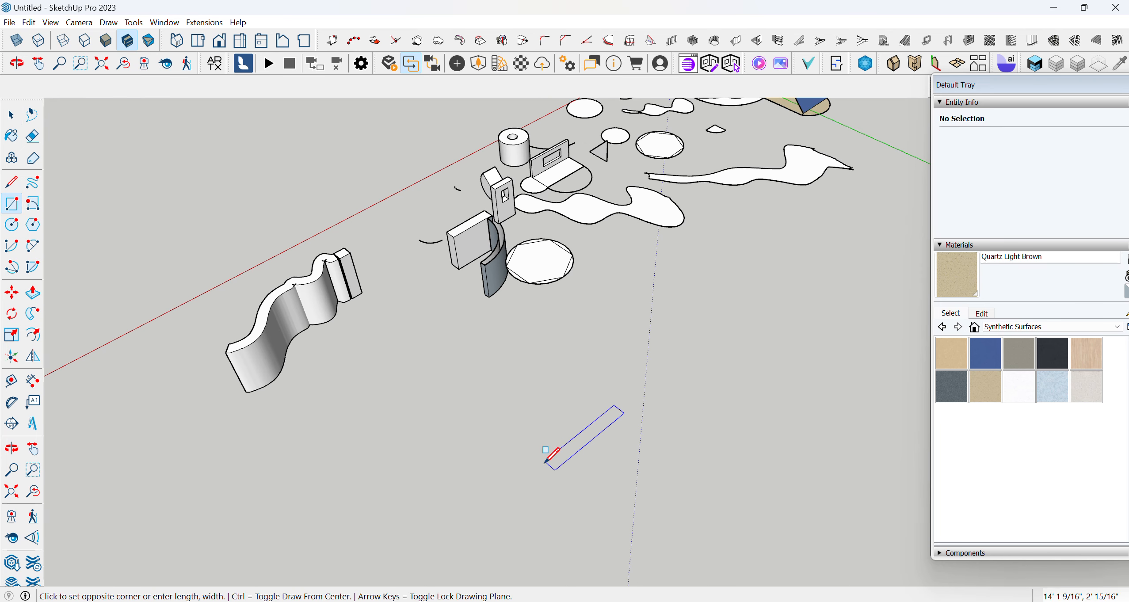
pyautogui.click(514, 408)
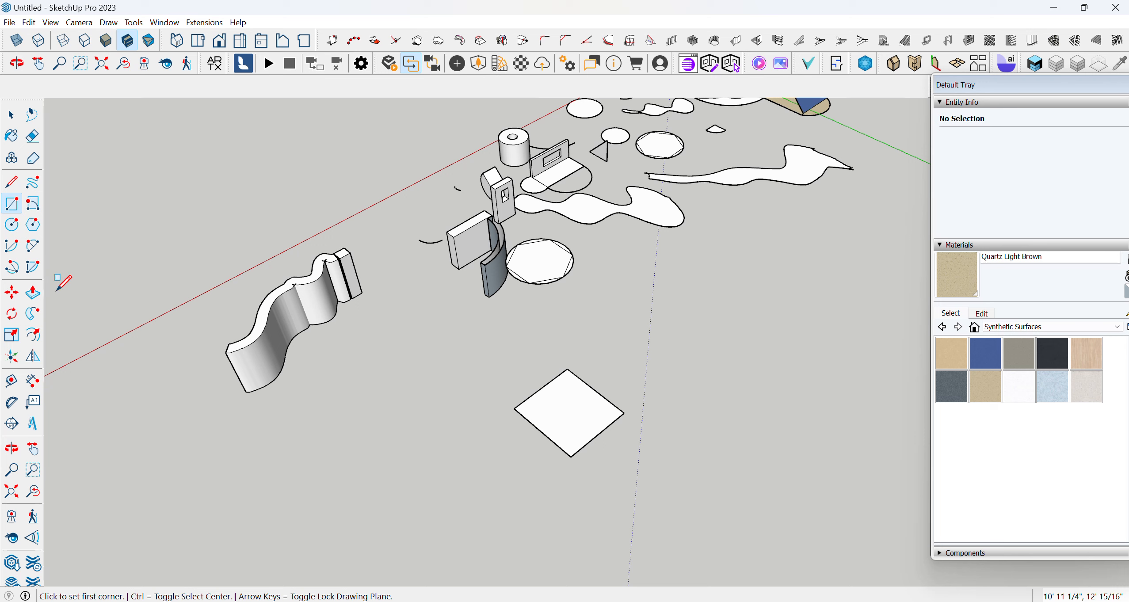
pyautogui.click(32, 292)
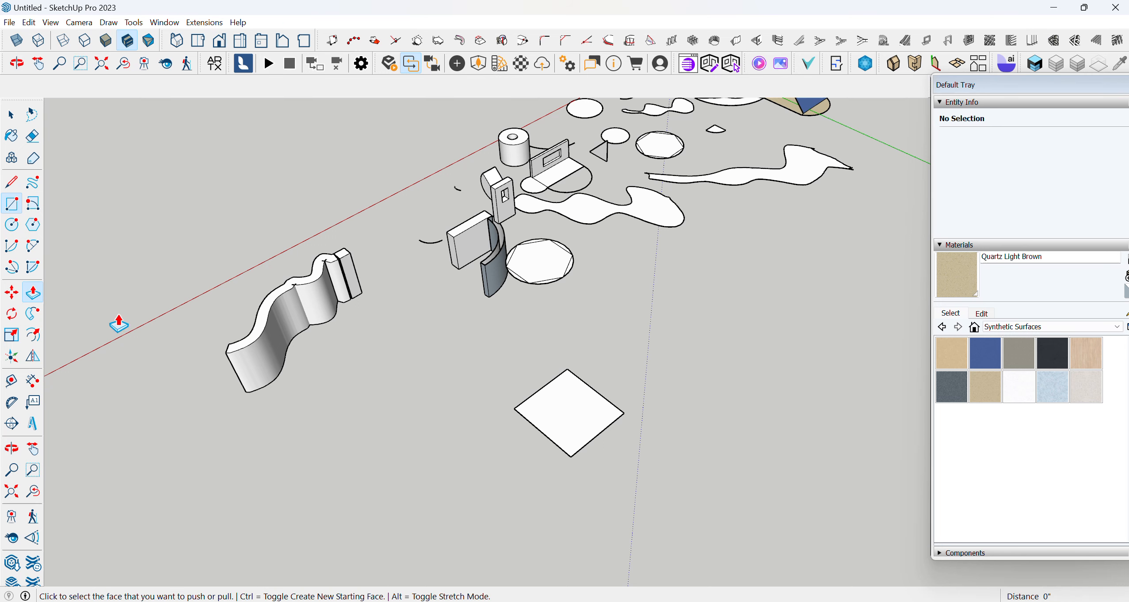
pyautogui.click(575, 410)
pyautogui.click(594, 322)
# Select all faces and edges of the new box and make them a group
pyautogui.press('space')
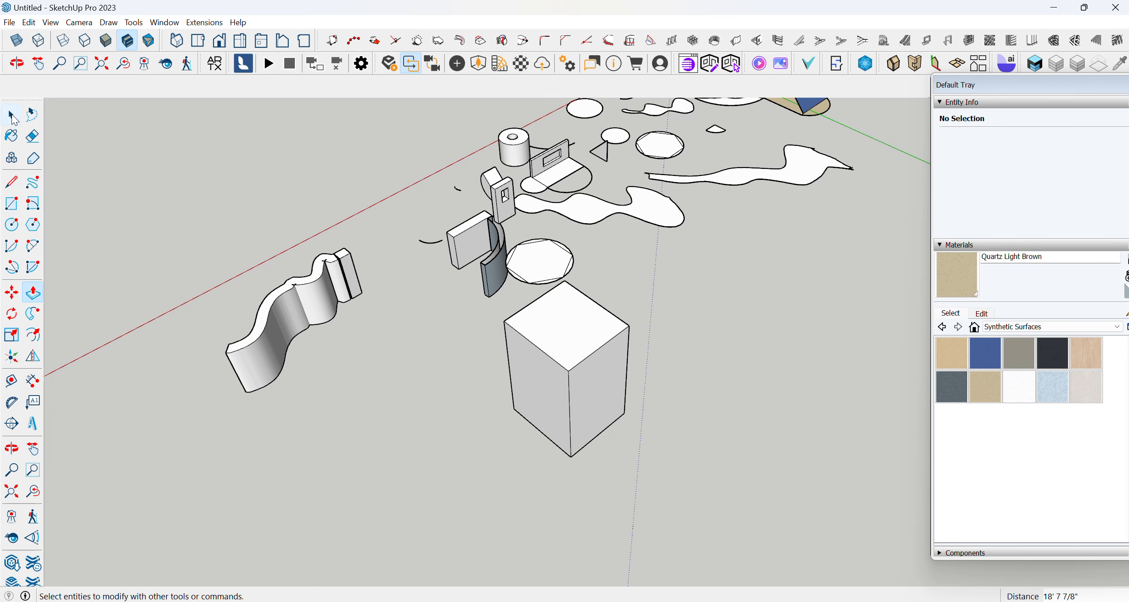
pyautogui.tripleClick(565, 342)
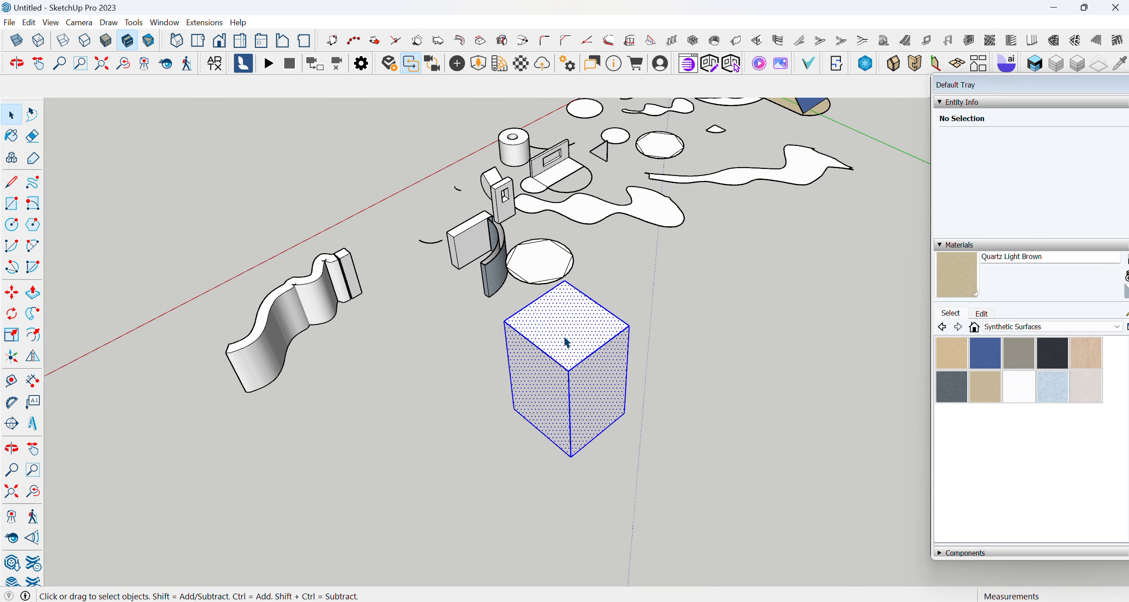
pyautogui.rightClick(566, 338)
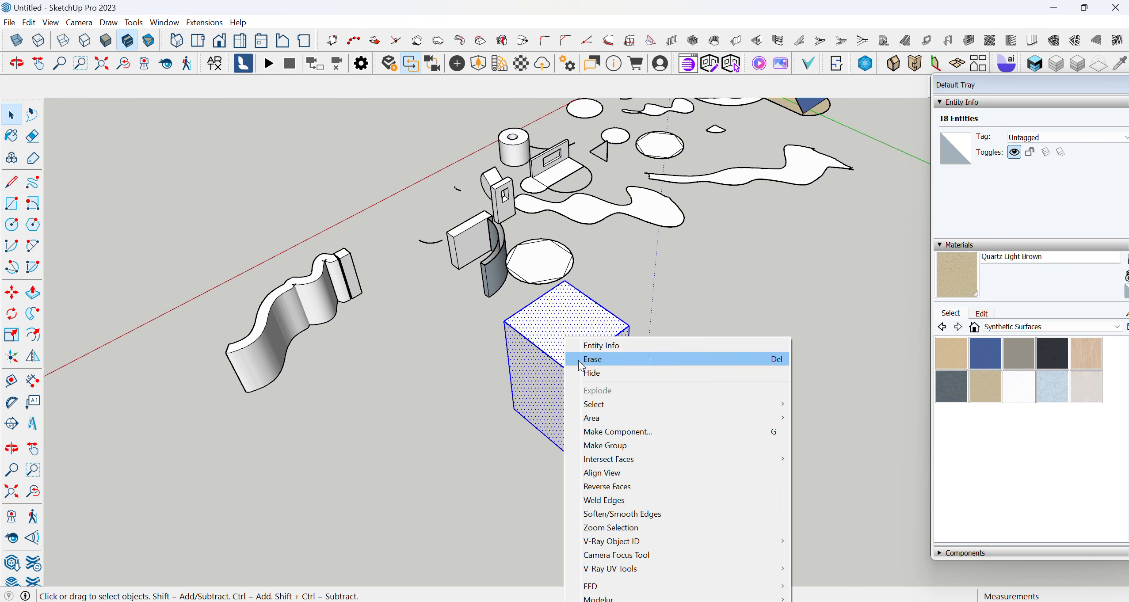
pyautogui.click(632, 445)
pyautogui.moveTo(632, 446); pyautogui.dragTo(646, 389, button='middle')
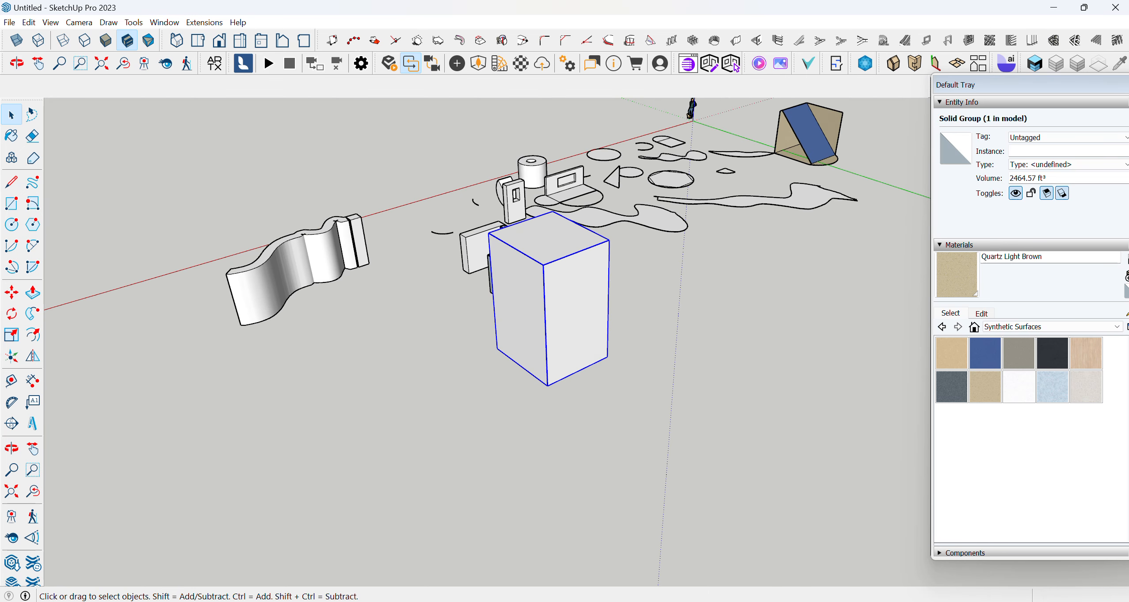
# Scale the grouped box down uniformly from an upper corner to a factor of 0.25
pyautogui.click(12, 335)
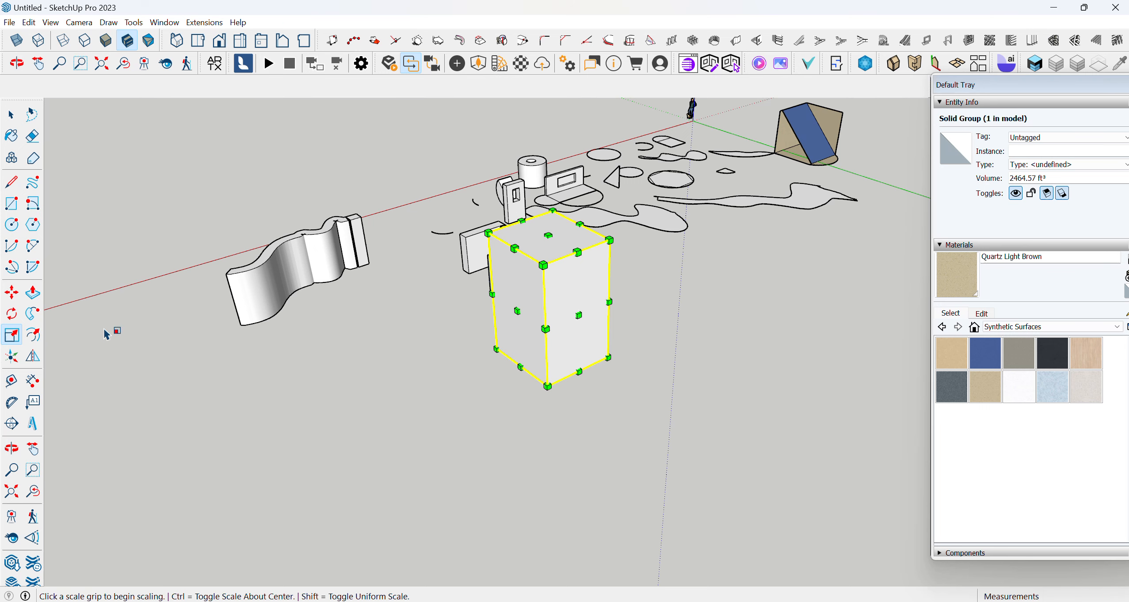
pyautogui.click(609, 239)
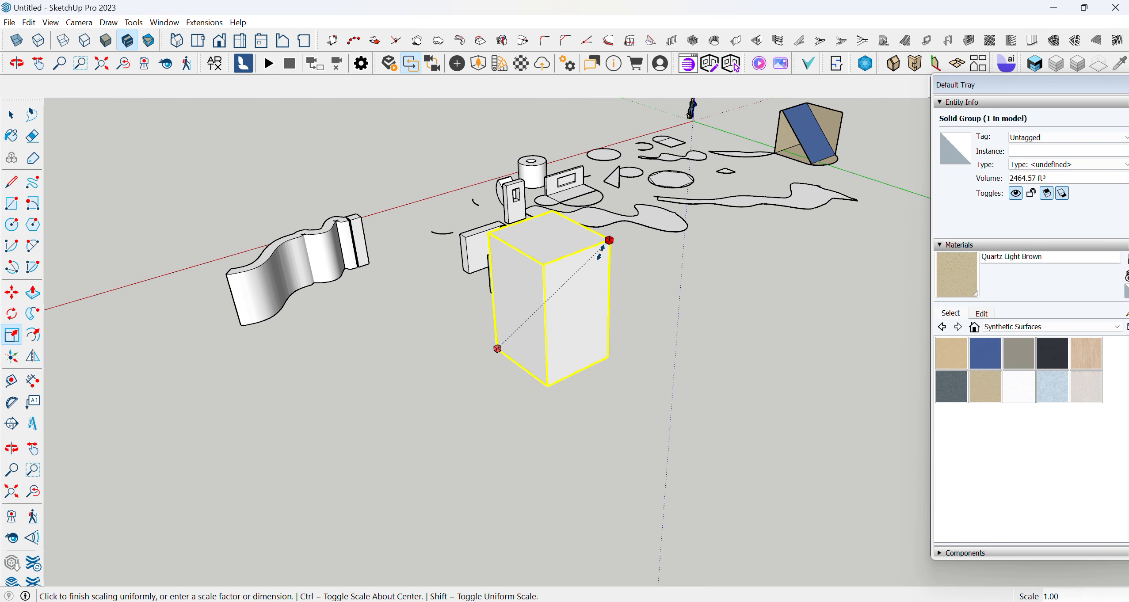
pyautogui.click(522, 322)
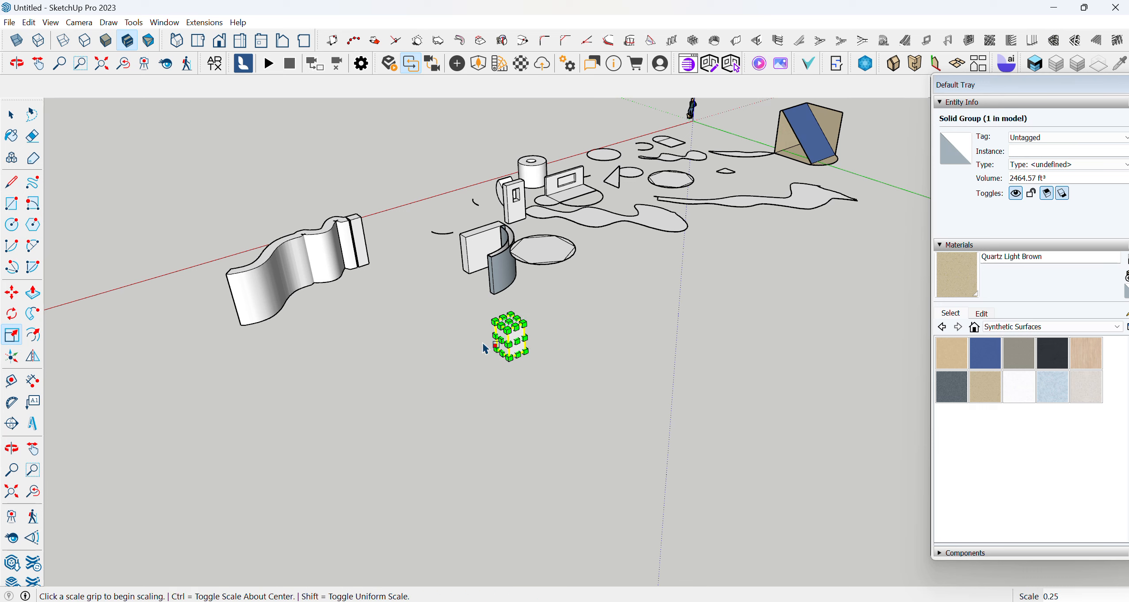
# Scale the grouped box up uniformly from its lower corners, enlarging it in two passes
pyautogui.click(493, 349)
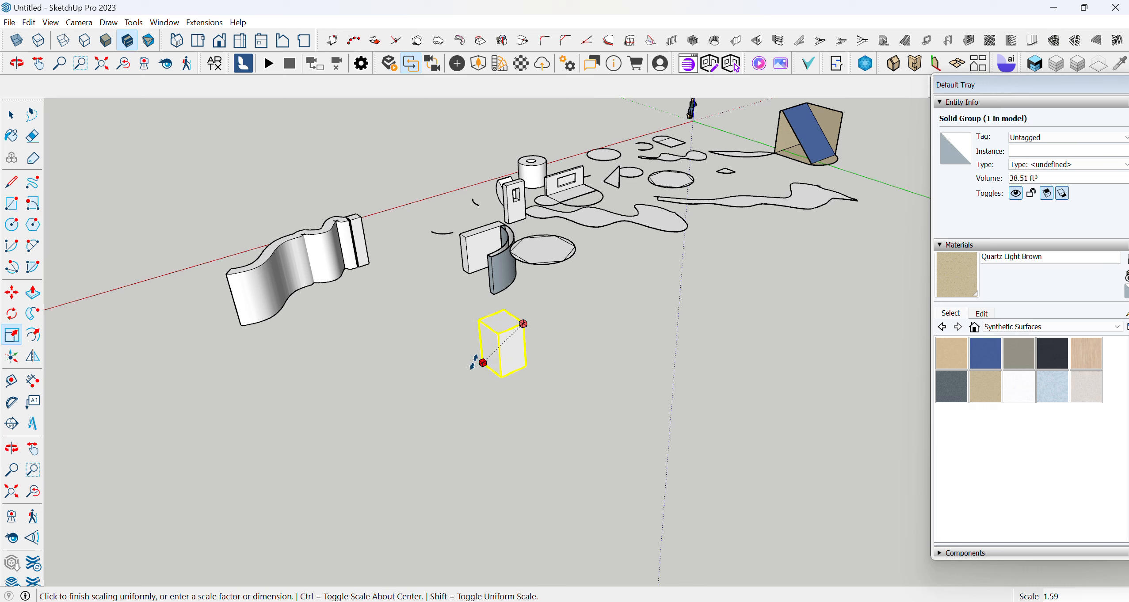
pyautogui.click(492, 363)
pyautogui.click(531, 384)
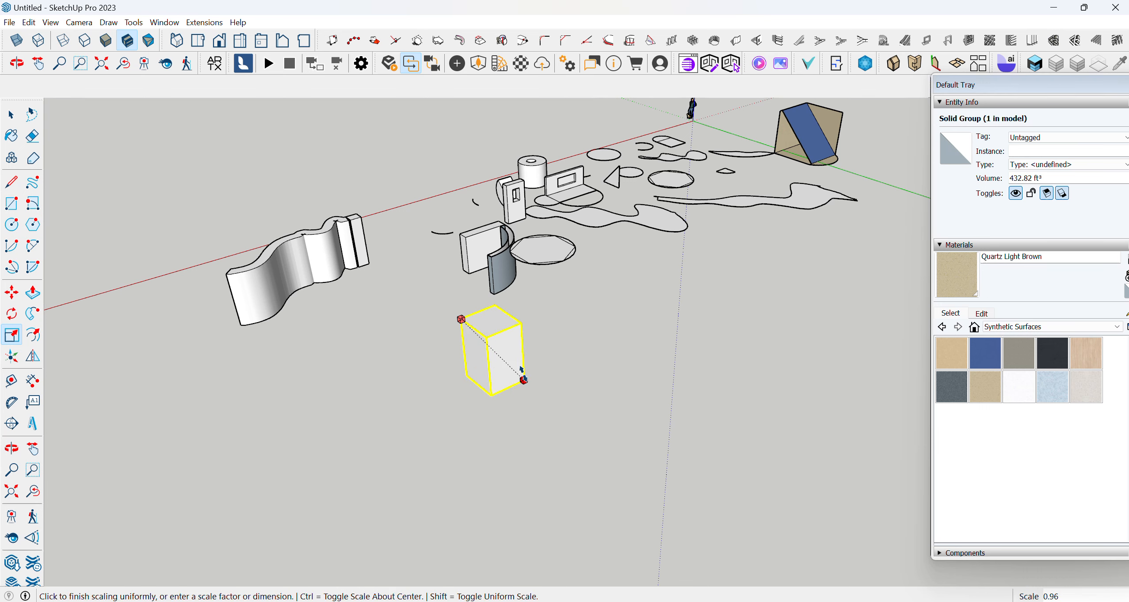
pyautogui.click(578, 385)
# Stretch the grouped box along the red axis and then along the green axis by a factor of about 1.43
pyautogui.moveTo(433, 416); pyautogui.dragTo(508, 432, button='middle')
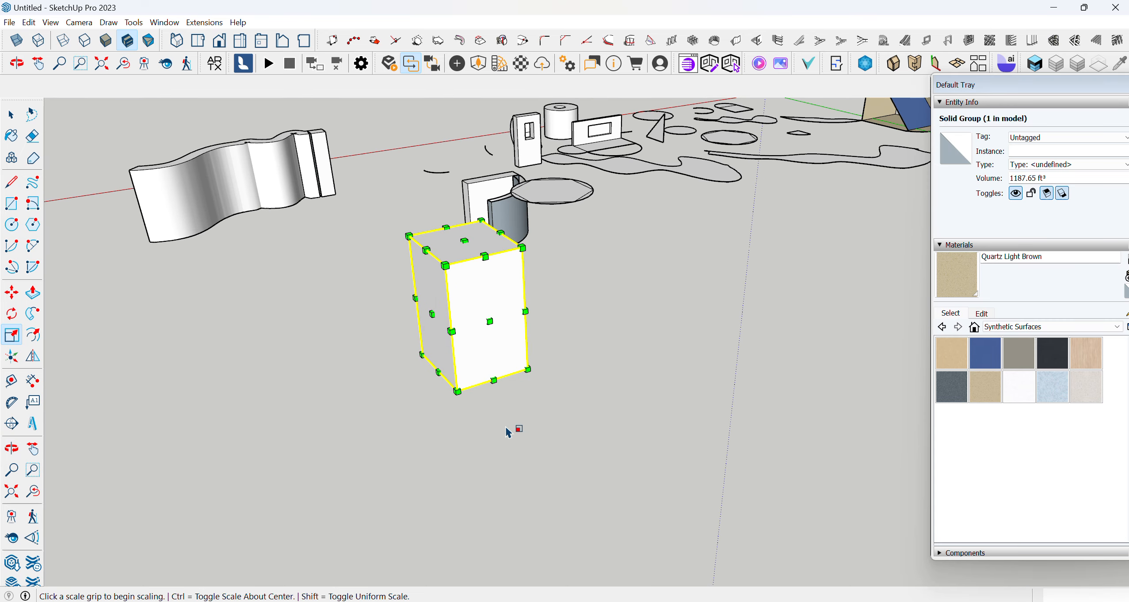
pyautogui.moveTo(414, 357)
pyautogui.mouseDown(button='middle')
pyautogui.moveTo(403, 371)
pyautogui.moveTo(400, 353)
pyautogui.mouseUp(button='middle')
pyautogui.click(400, 351)
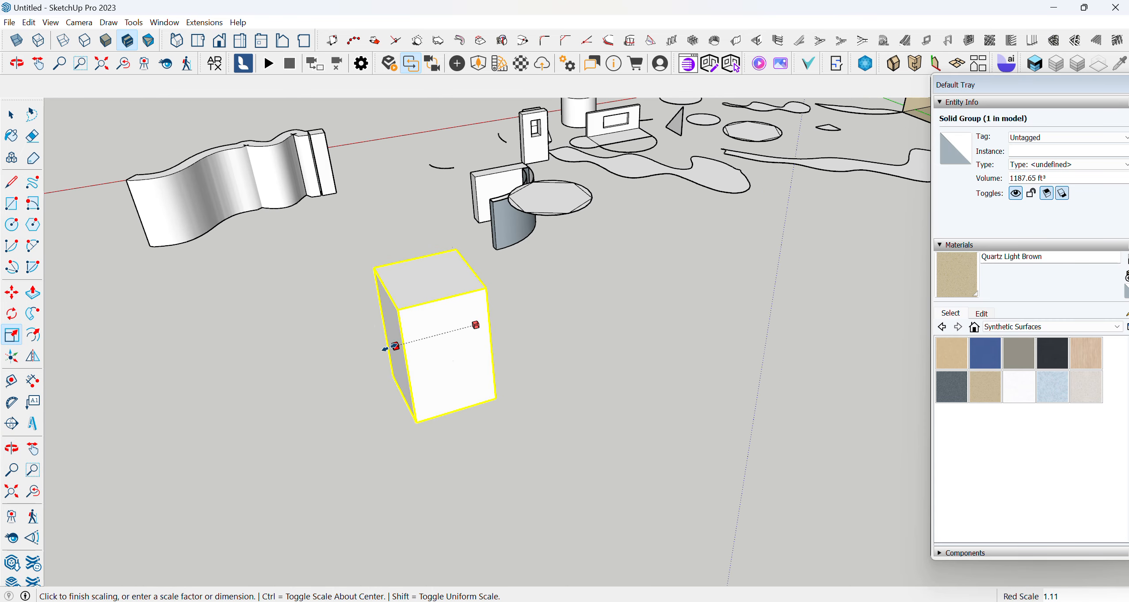
pyautogui.click(297, 367)
pyautogui.moveTo(345, 385); pyautogui.dragTo(494, 381, button='middle')
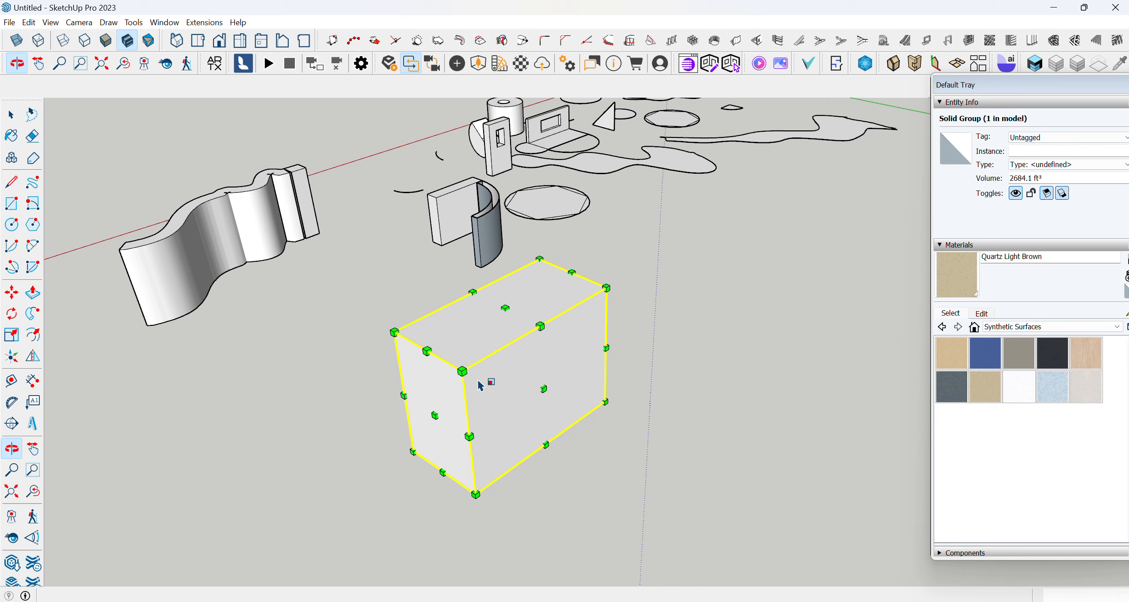
pyautogui.click(543, 388)
pyautogui.click(574, 406)
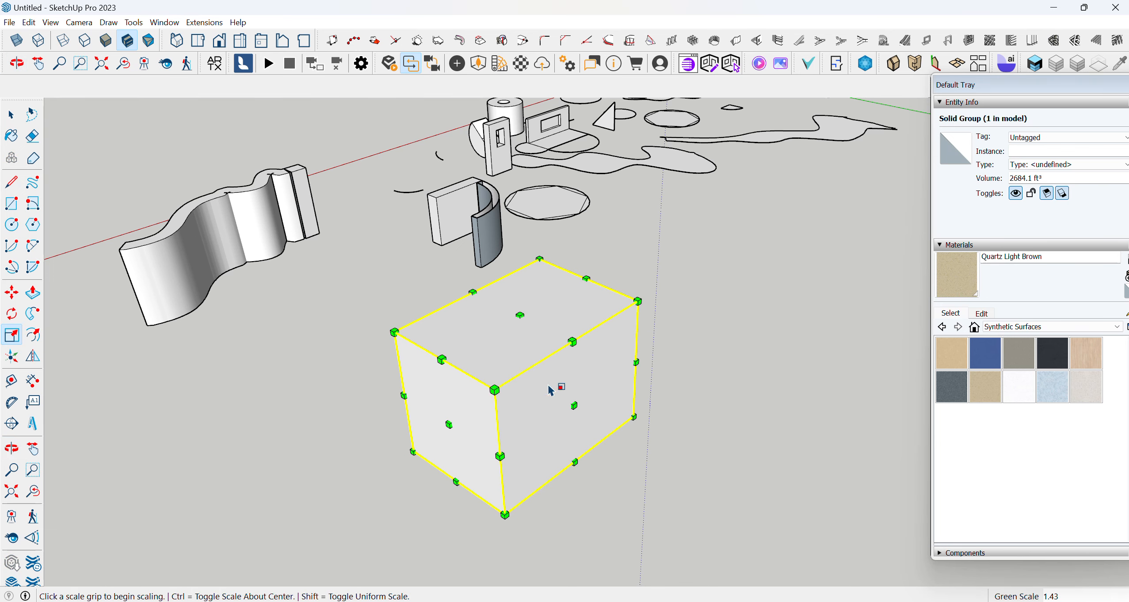
# Flatten the grouped box from its top along the blue axis to a factor of about 0.16
pyautogui.click(520, 316)
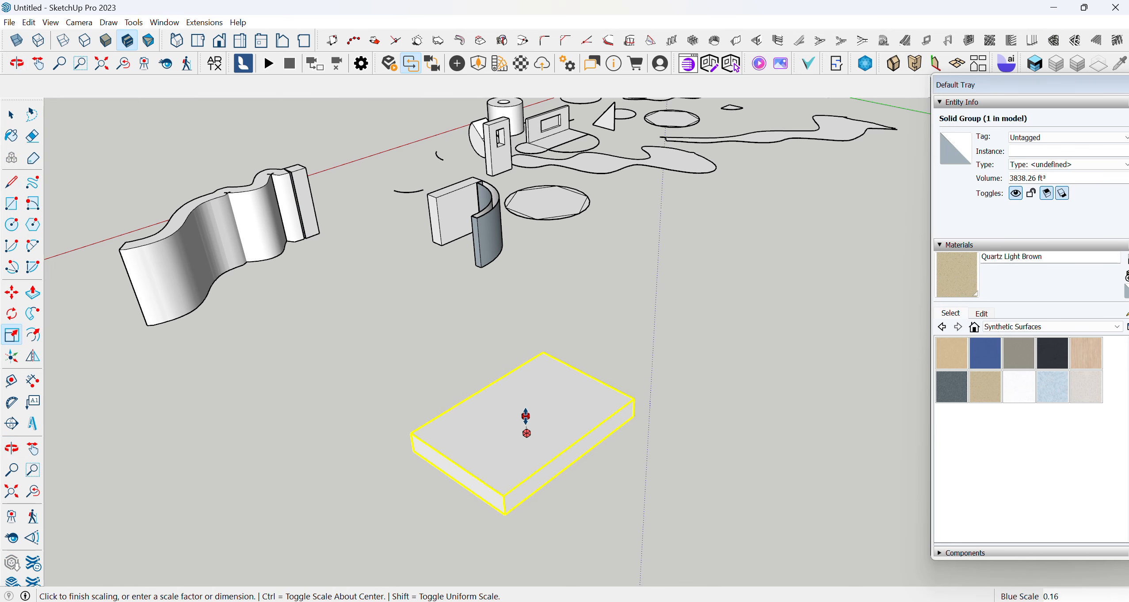
pyautogui.click(521, 411)
pyautogui.moveTo(561, 436)
pyautogui.mouseDown(button='middle')
pyautogui.moveTo(575, 444)
pyautogui.moveTo(482, 399)
pyautogui.moveTo(552, 429)
pyautogui.mouseUp(button='middle')
pyautogui.scroll(-3, 265, 257)
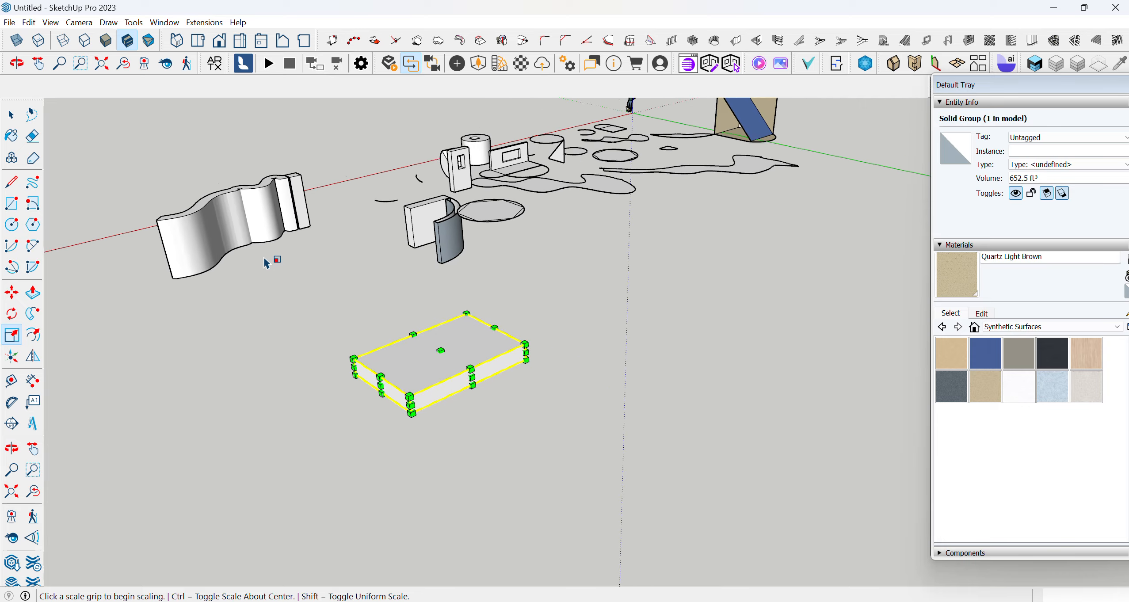
pyautogui.moveTo(266, 261); pyautogui.dragTo(268, 283, button='middle')
pyautogui.scroll(2, 288, 339)
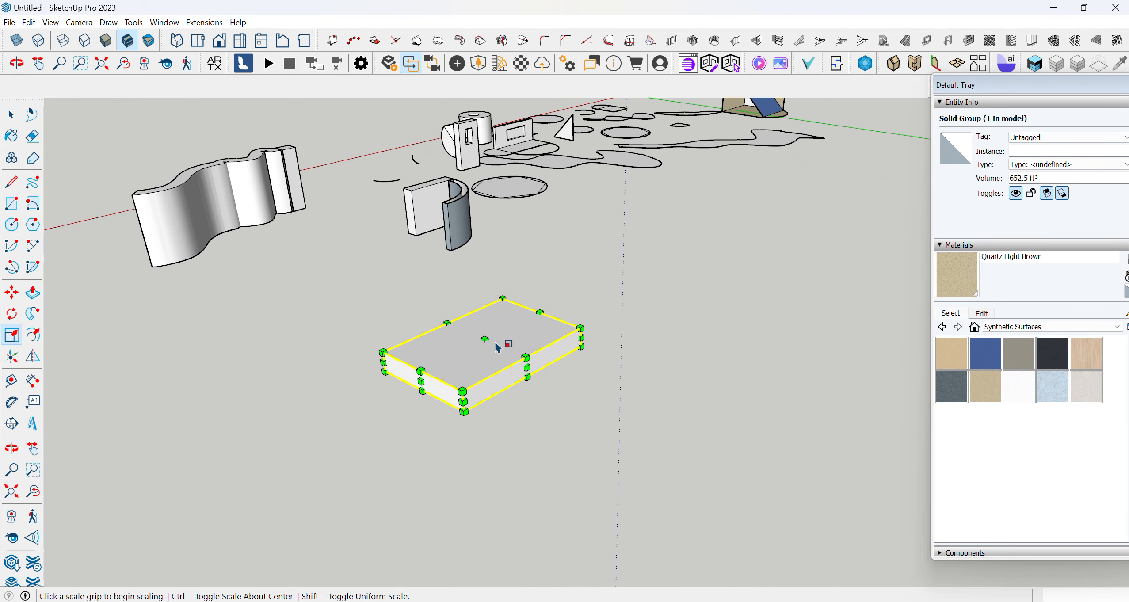
pyautogui.scroll(2, 495, 335)
# Deselect the flattened box, then open its group for editing
pyautogui.click(17, 116)
pyautogui.click(412, 327)
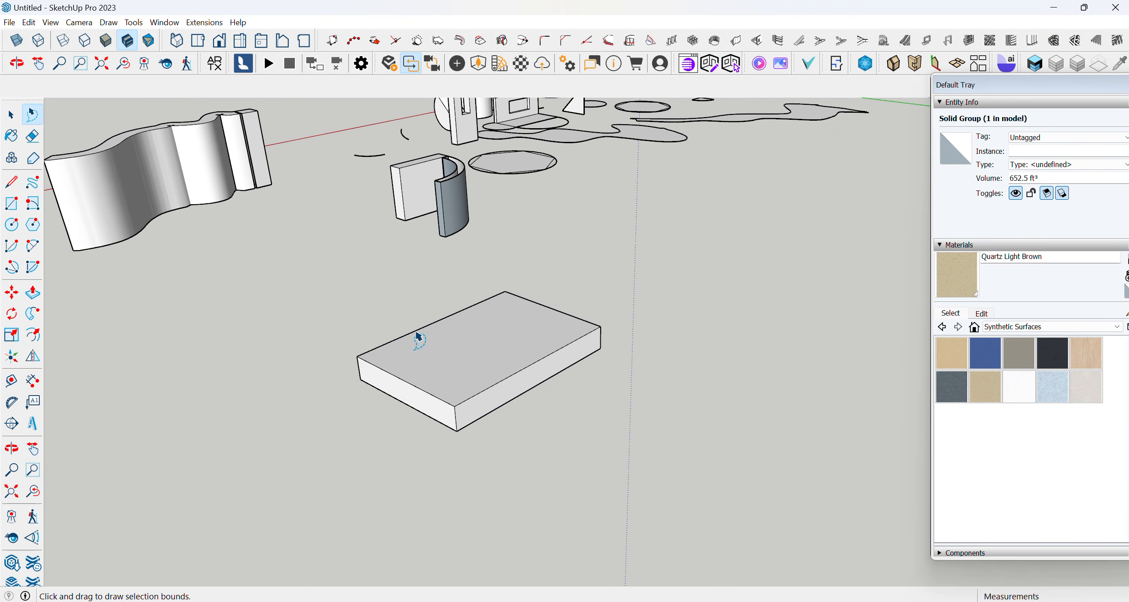
pyautogui.moveTo(416, 329); pyautogui.dragTo(464, 373, button='middle')
pyautogui.scroll(3, 418, 413)
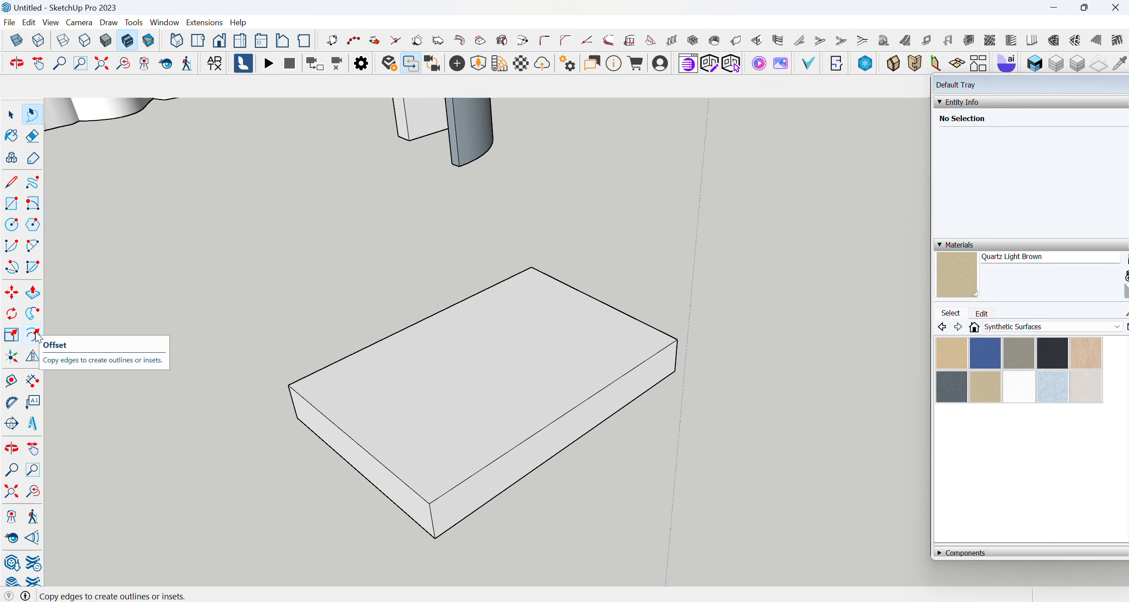
pyautogui.moveTo(336, 309); pyautogui.dragTo(442, 354, button='middle')
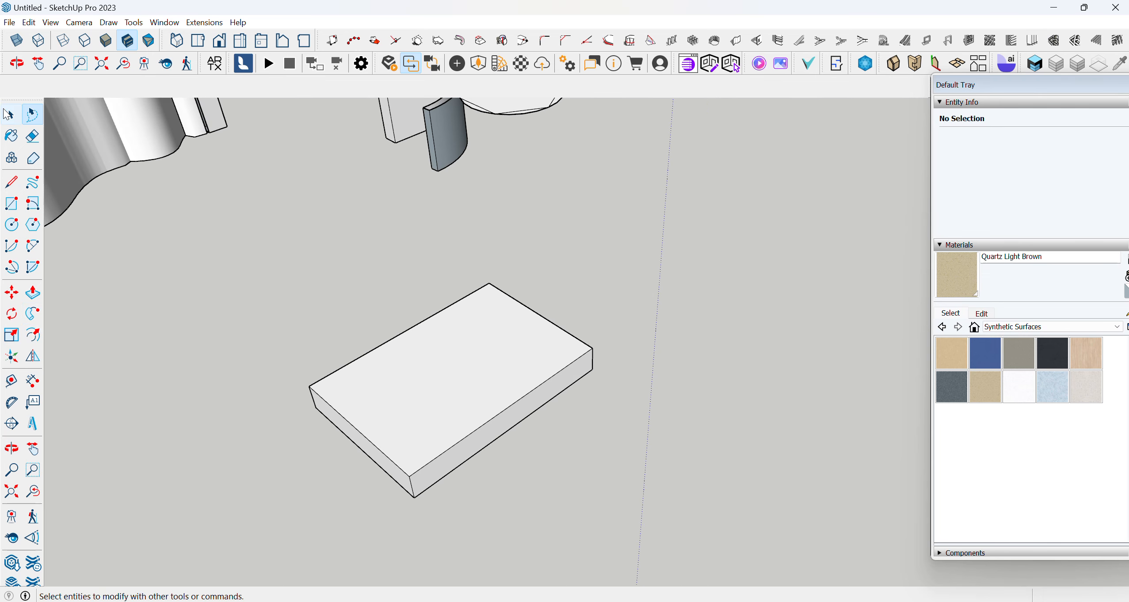
pyautogui.click(8, 114)
pyautogui.scroll(-2, 471, 239)
pyautogui.scroll(3, 444, 306)
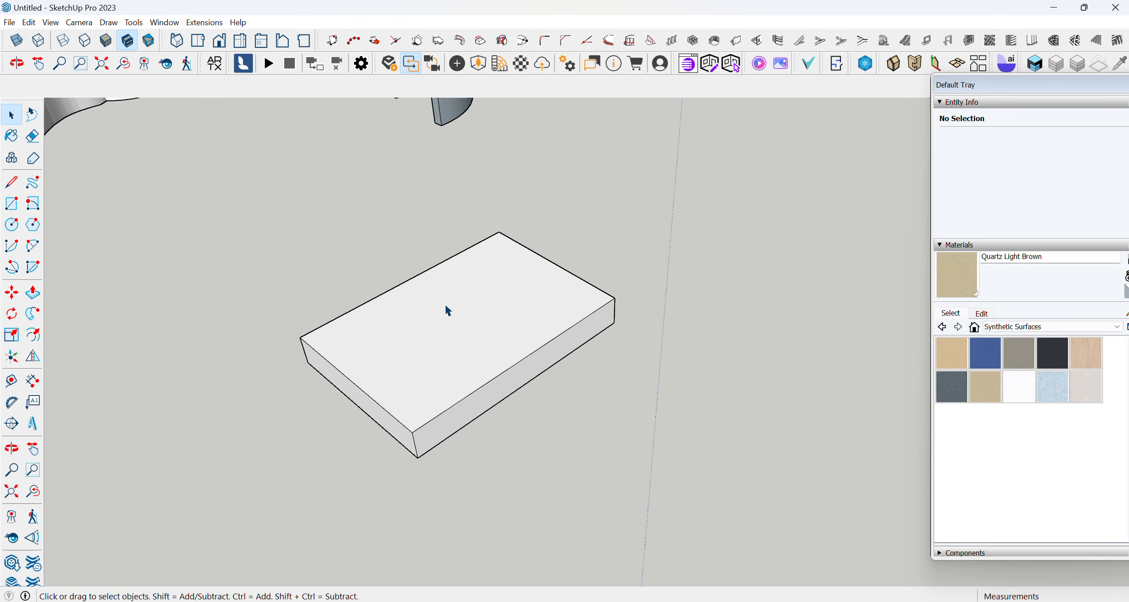
pyautogui.scroll(-2, 377, 244)
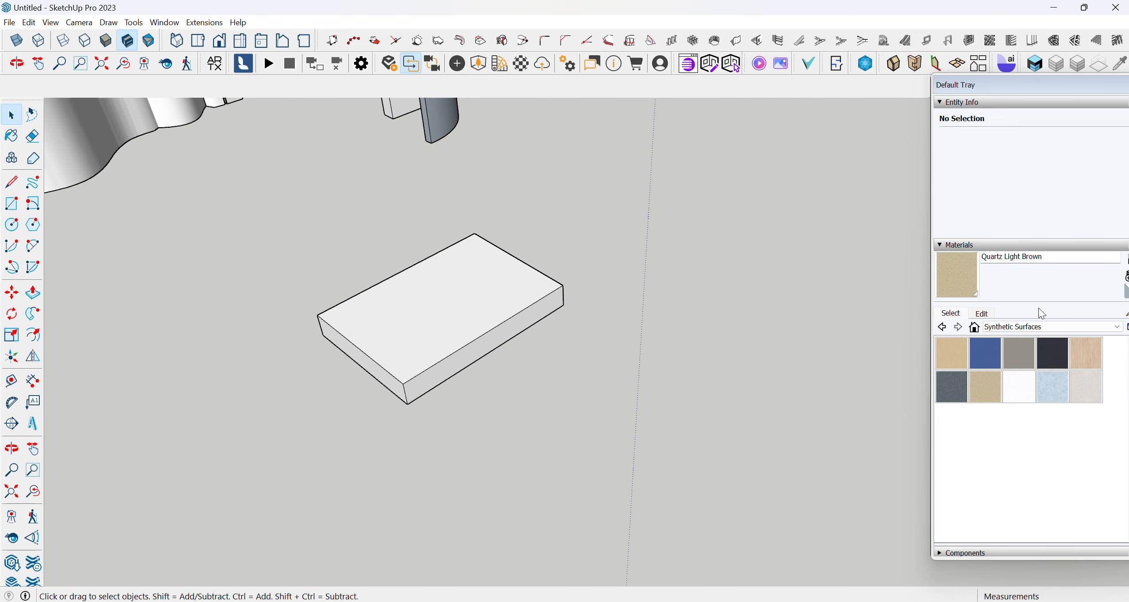
pyautogui.scroll(2, 433, 320)
pyautogui.moveTo(461, 320); pyautogui.dragTo(464, 338, button='middle')
pyautogui.click(464, 338)
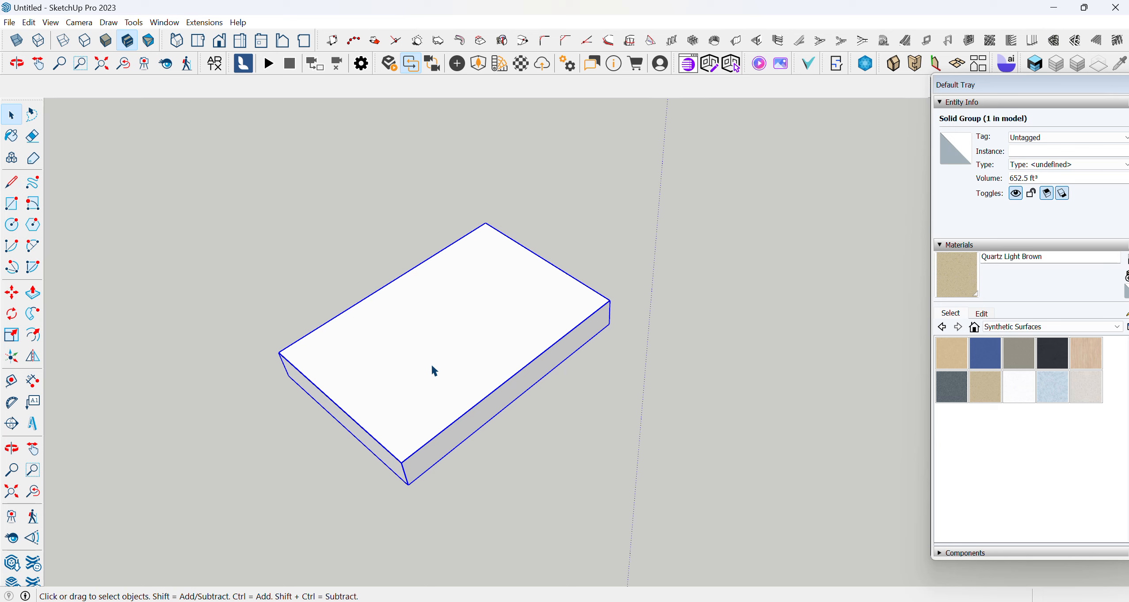
pyautogui.rightClick(438, 350)
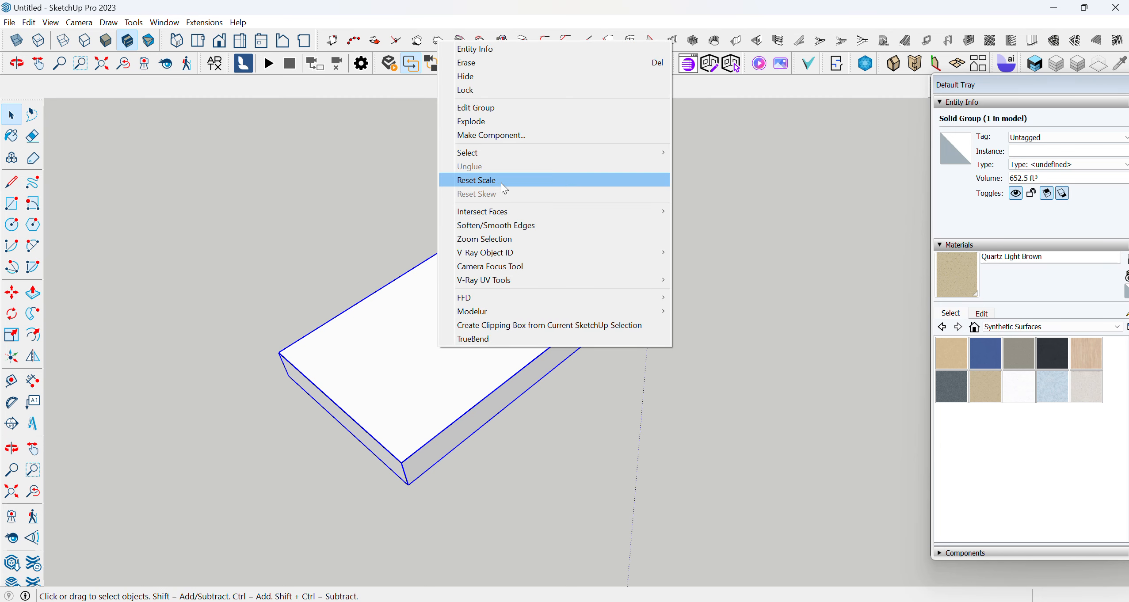
pyautogui.click(495, 108)
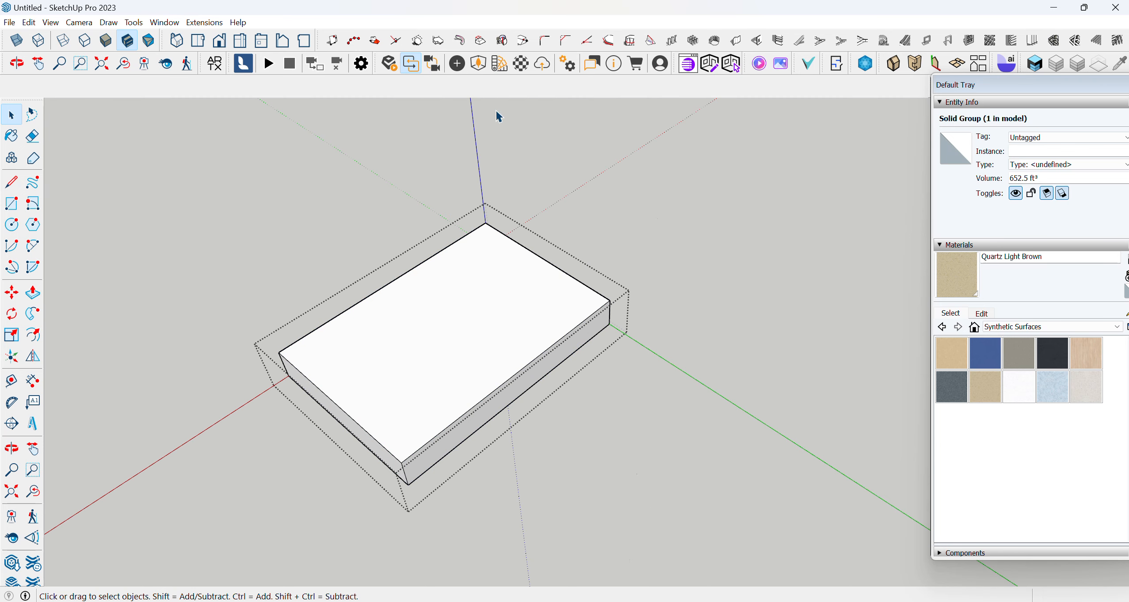
# Offset the edges of the box's top face inward by 6"
pyautogui.click(33, 335)
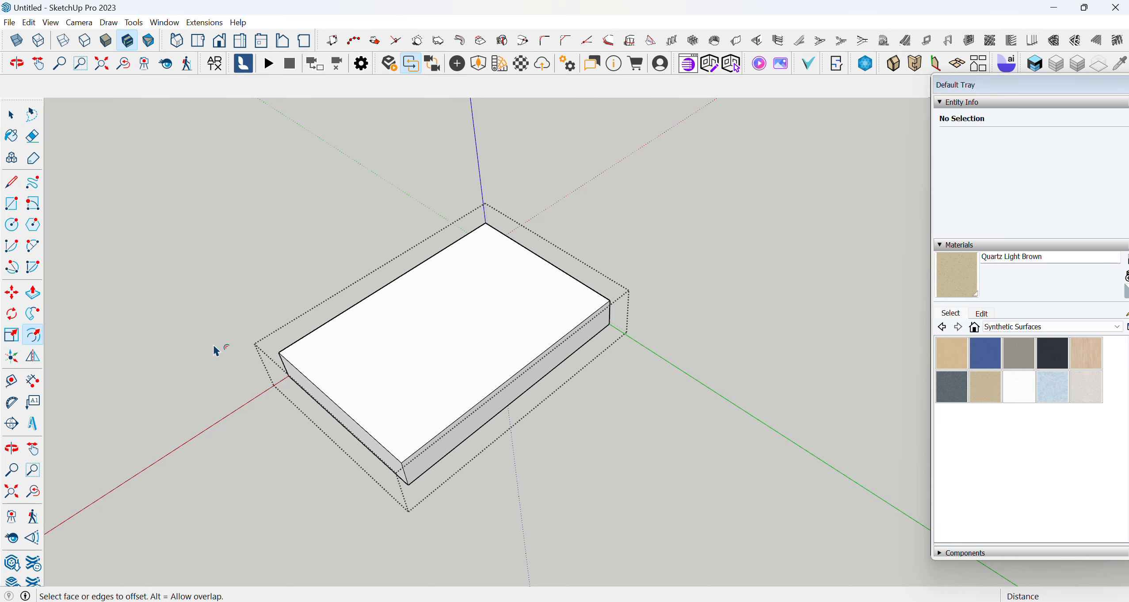
pyautogui.click(326, 322)
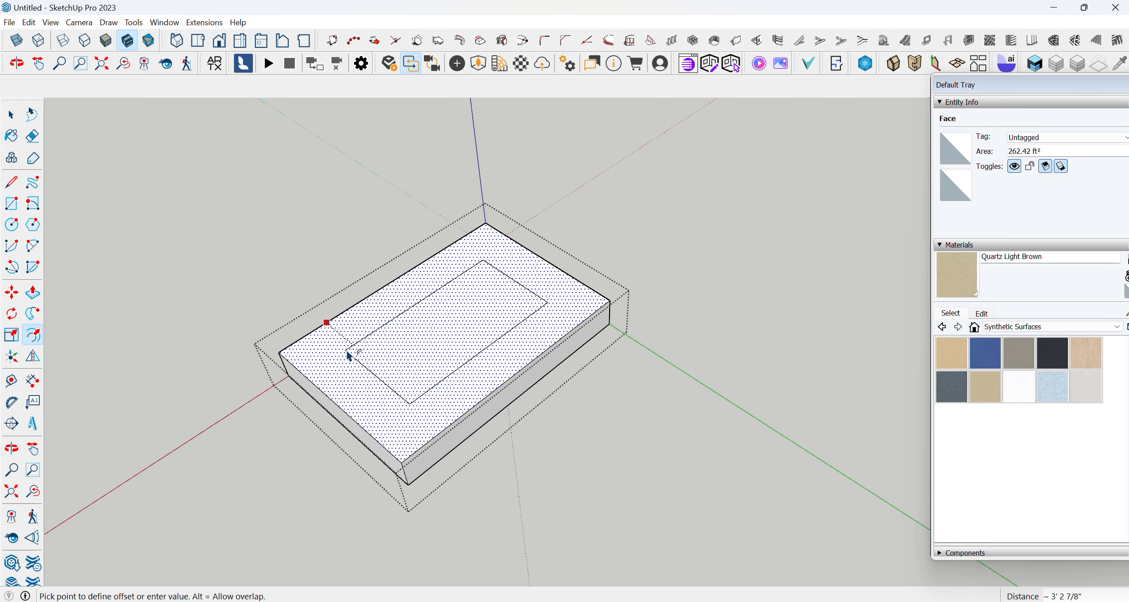
pyautogui.press('Return')
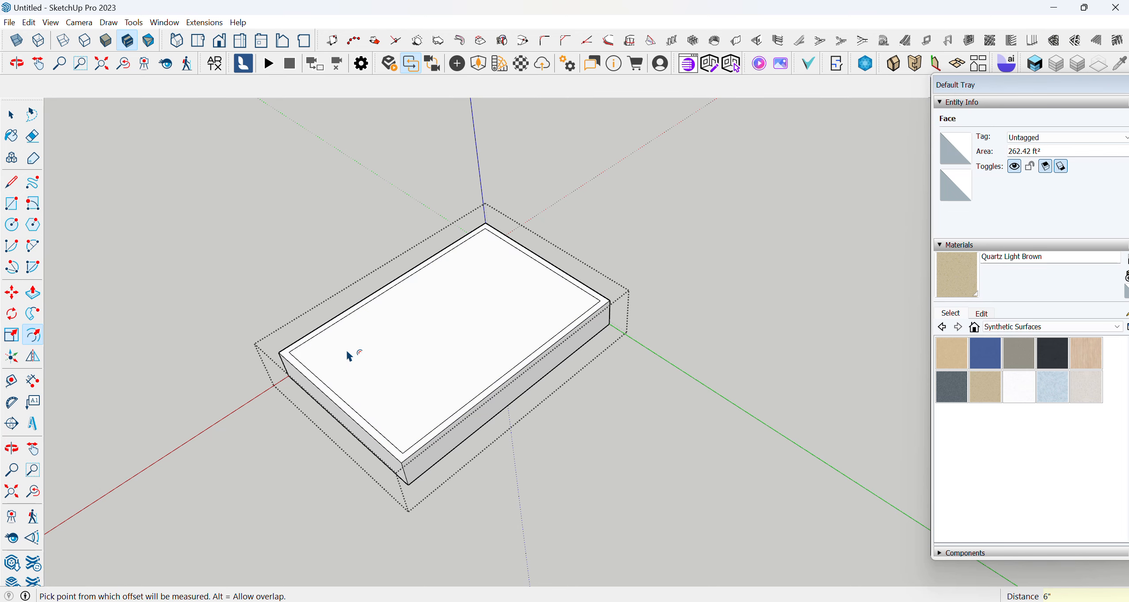
# Offset the top border face outward past the box's edges and the inner top face slightly inward
pyautogui.scroll(2, 293, 406)
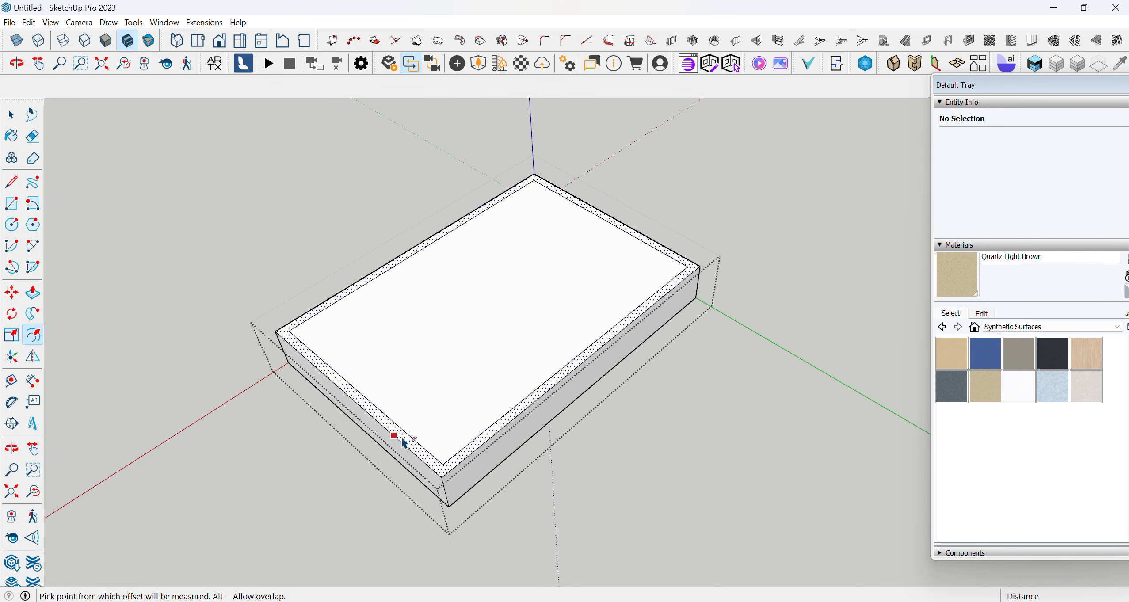
pyautogui.scroll(-3, 383, 323)
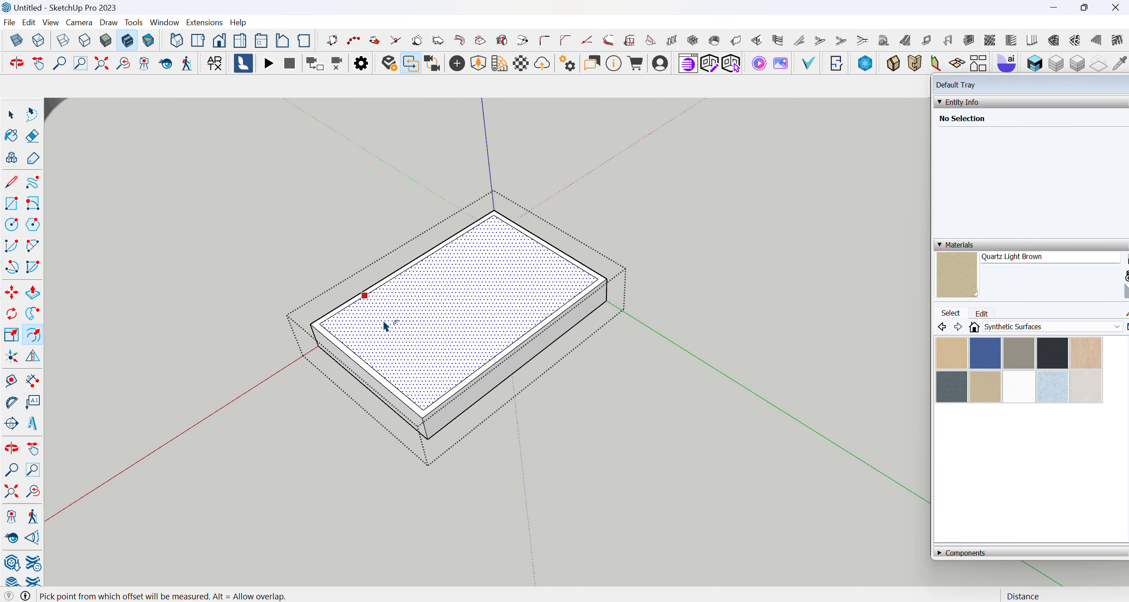
pyautogui.scroll(3, 408, 365)
pyautogui.click(310, 345)
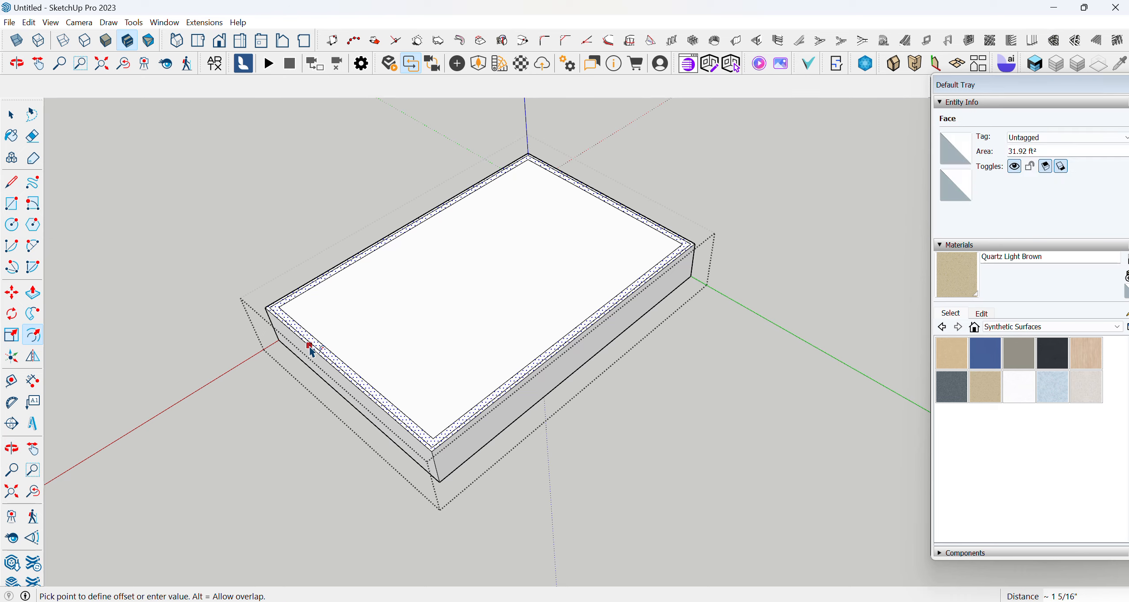
pyautogui.click(272, 370)
pyautogui.moveTo(342, 454); pyautogui.dragTo(345, 481, button='middle')
pyautogui.scroll(-1, 330, 383)
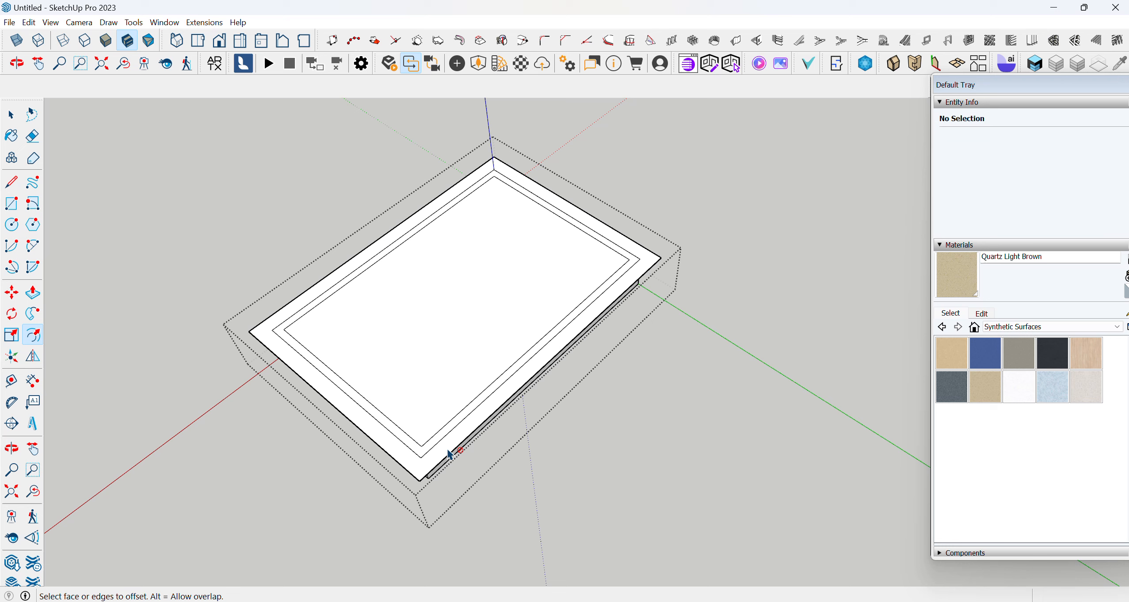
pyautogui.click(407, 334)
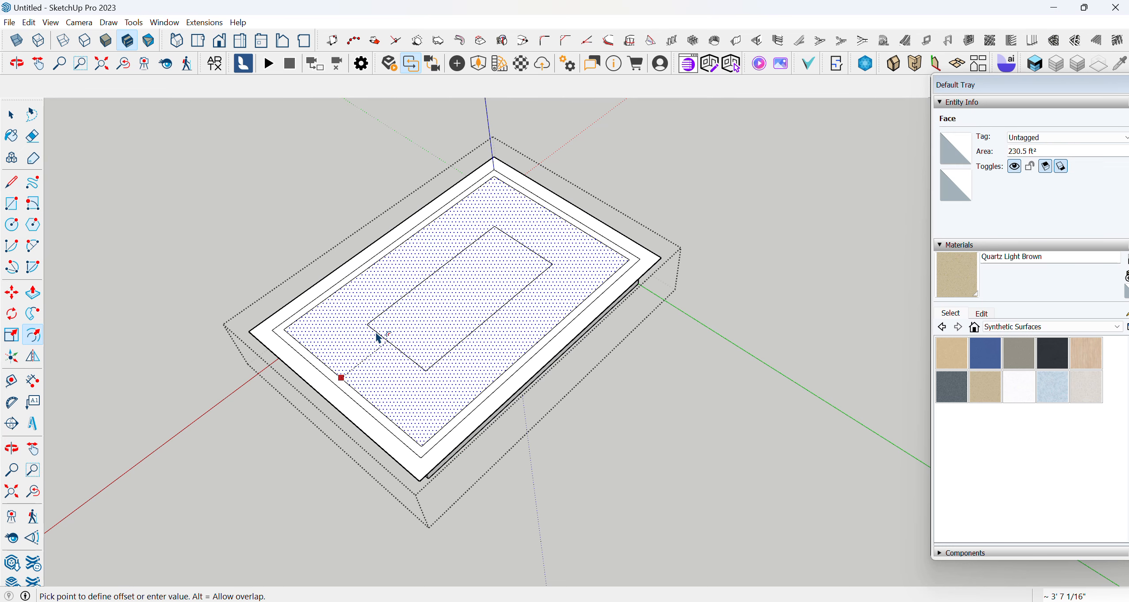
pyautogui.press('Escape')
# Erase the outline overhanging the box and the innermost offset rectangle on its top face
pyautogui.scroll(-3, 375, 330)
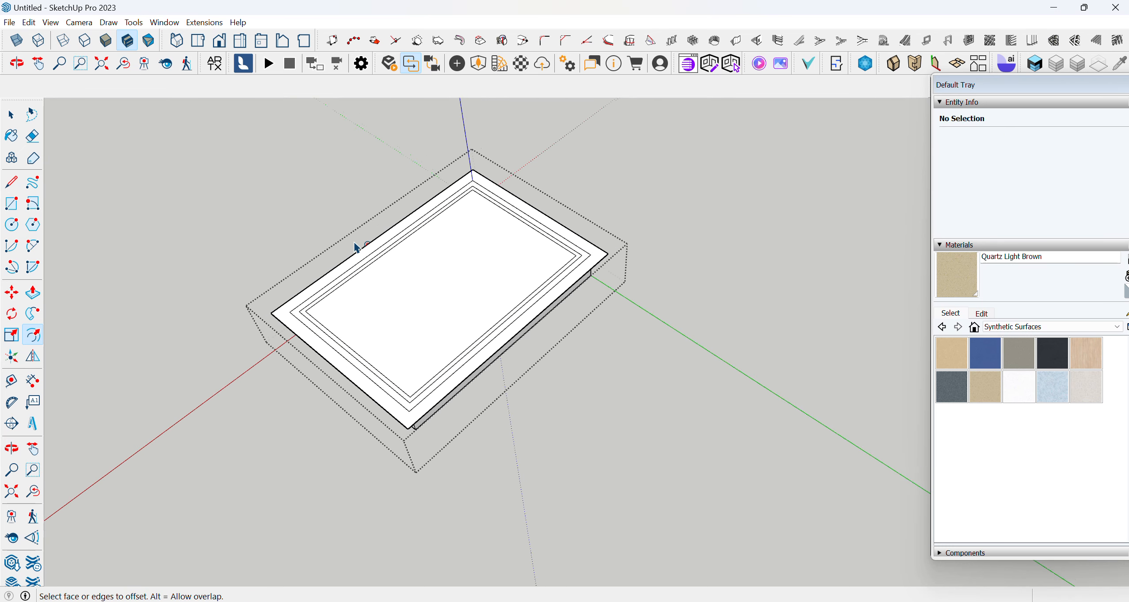
pyautogui.scroll(3, 463, 435)
pyautogui.scroll(-1, 640, 450)
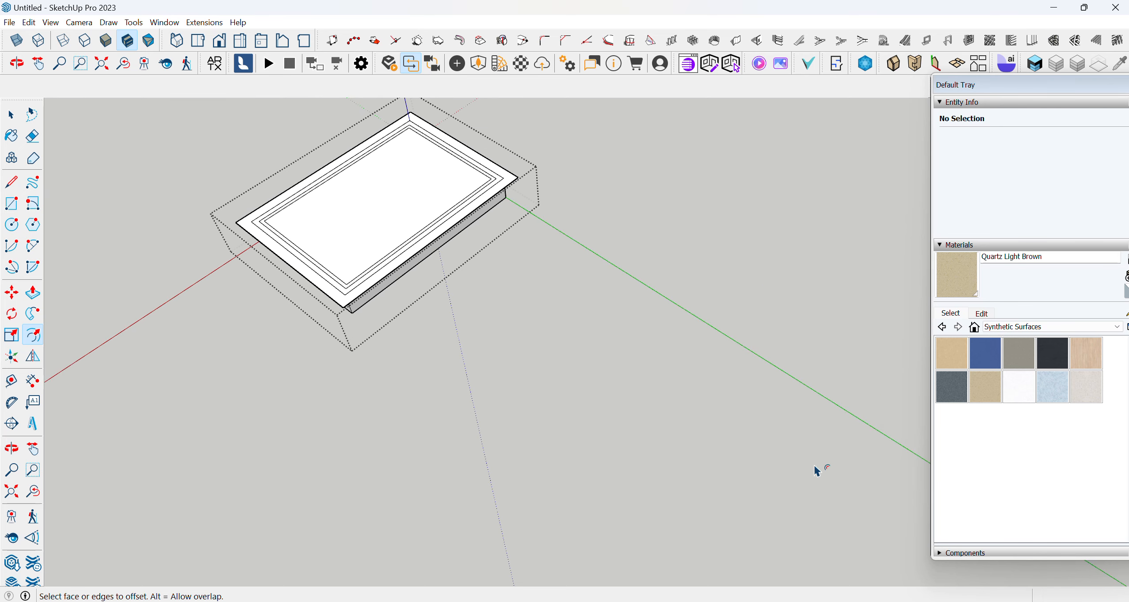
pyautogui.scroll(-2, 373, 535)
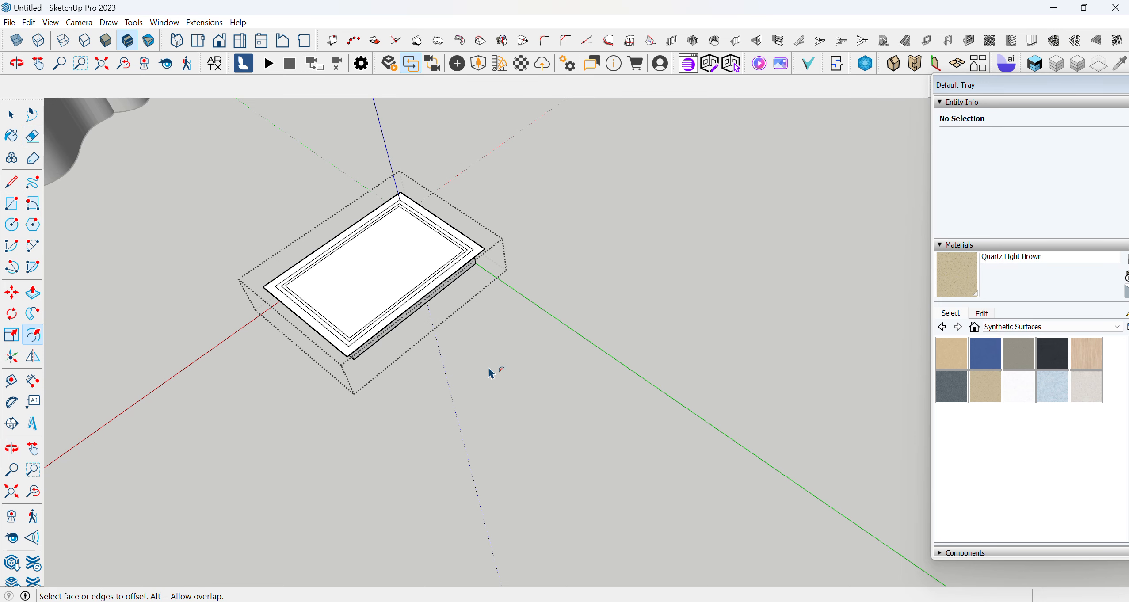
pyautogui.scroll(1, 258, 261)
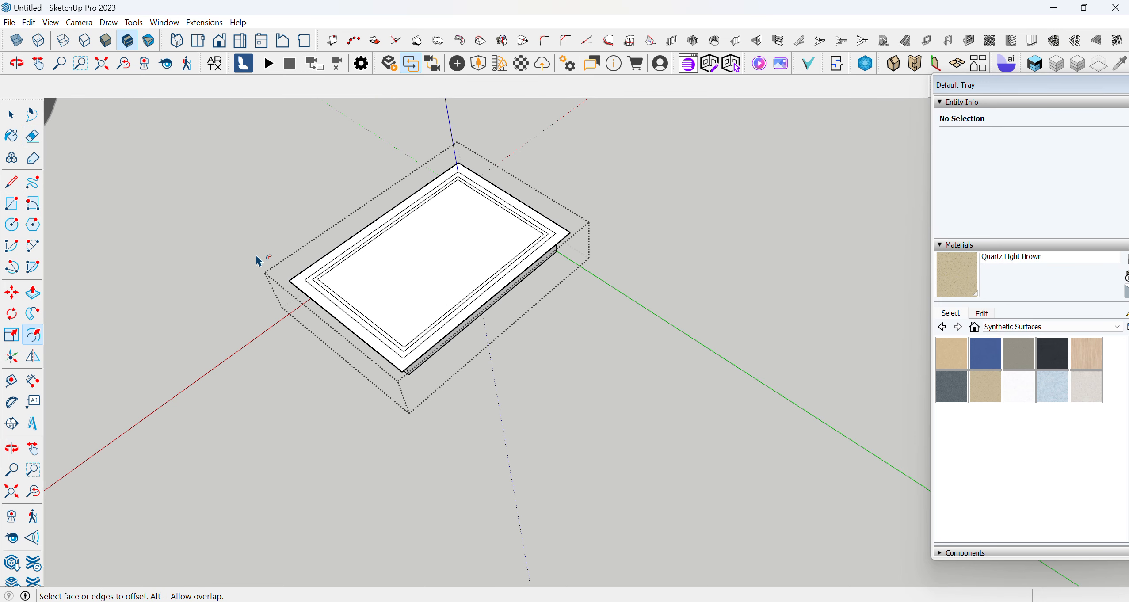
pyautogui.click(32, 136)
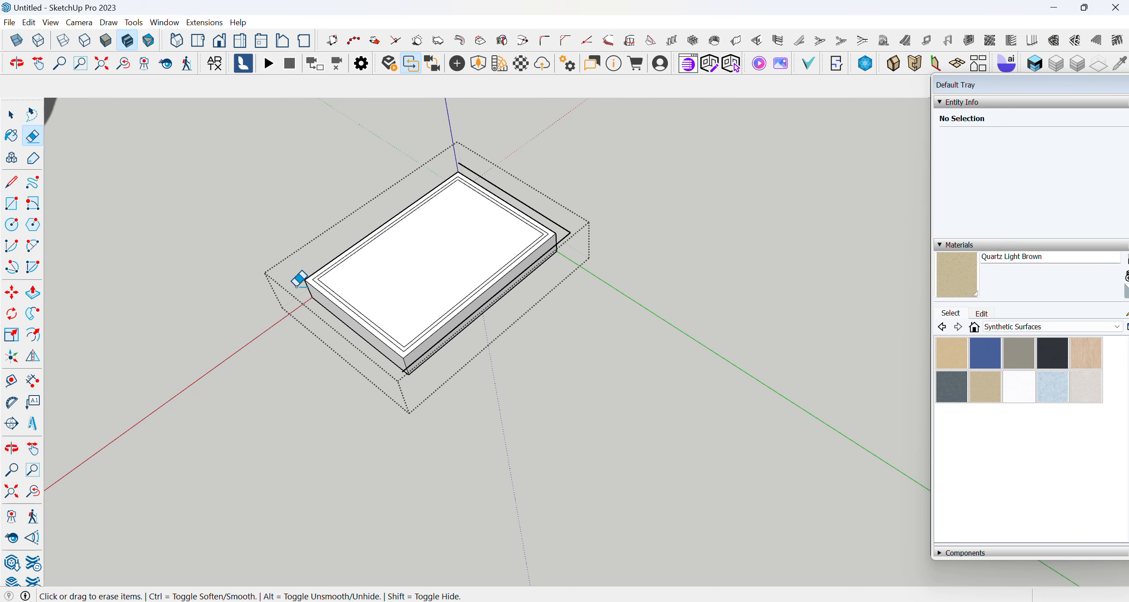
pyautogui.click(528, 205)
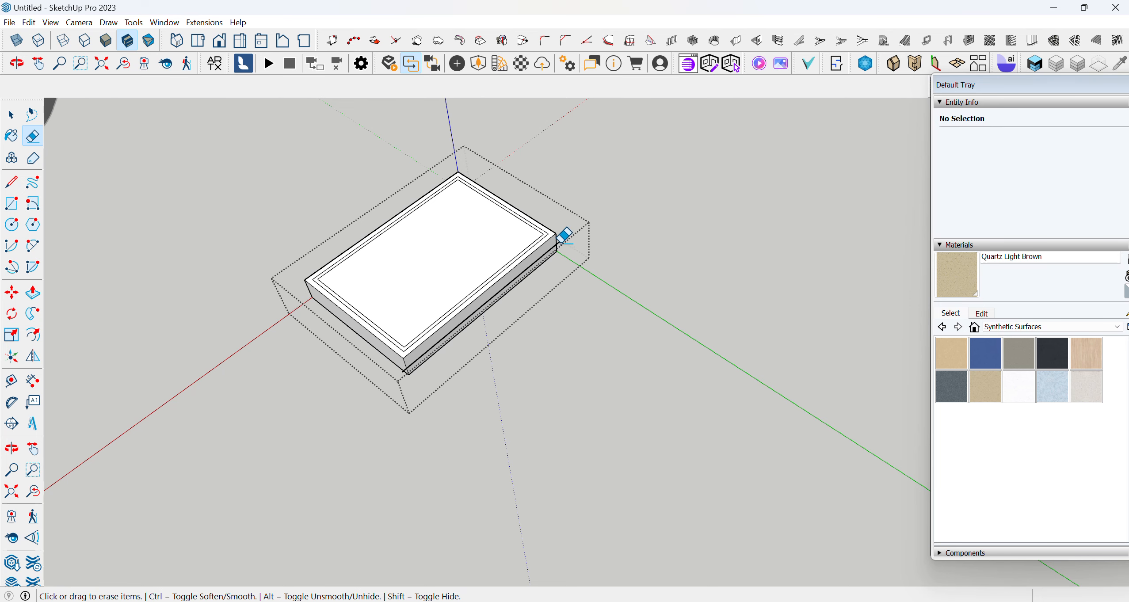
pyautogui.scroll(6, 461, 353)
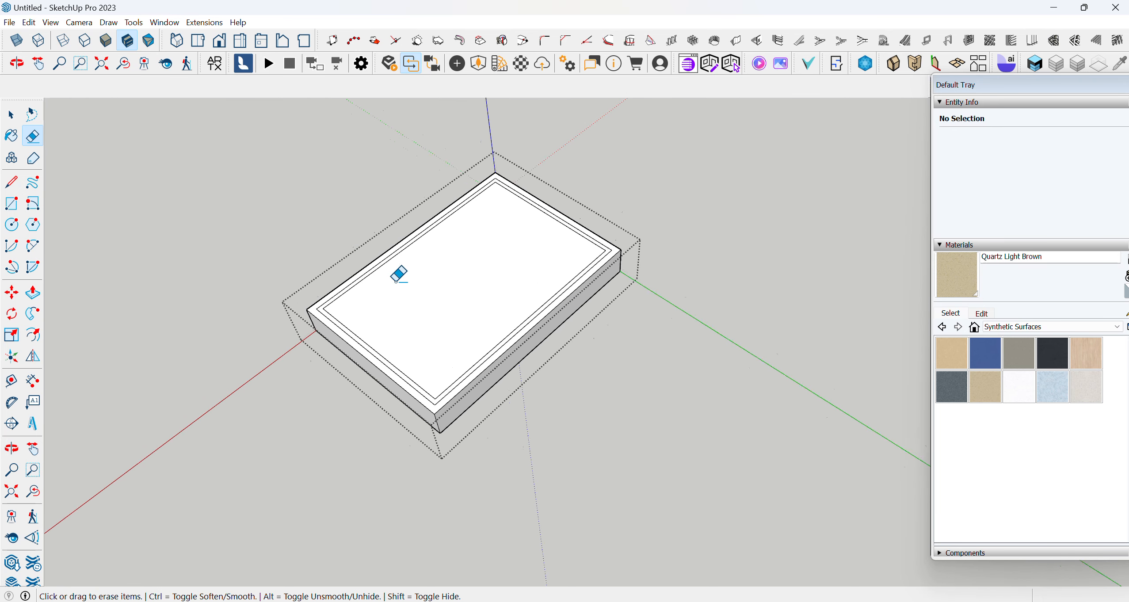
pyautogui.moveTo(354, 268); pyautogui.dragTo(329, 285)
pyautogui.moveTo(261, 334)
pyautogui.mouseDown()
pyautogui.moveTo(257, 344)
pyautogui.moveTo(311, 336)
pyautogui.mouseUp()
pyautogui.click(685, 153)
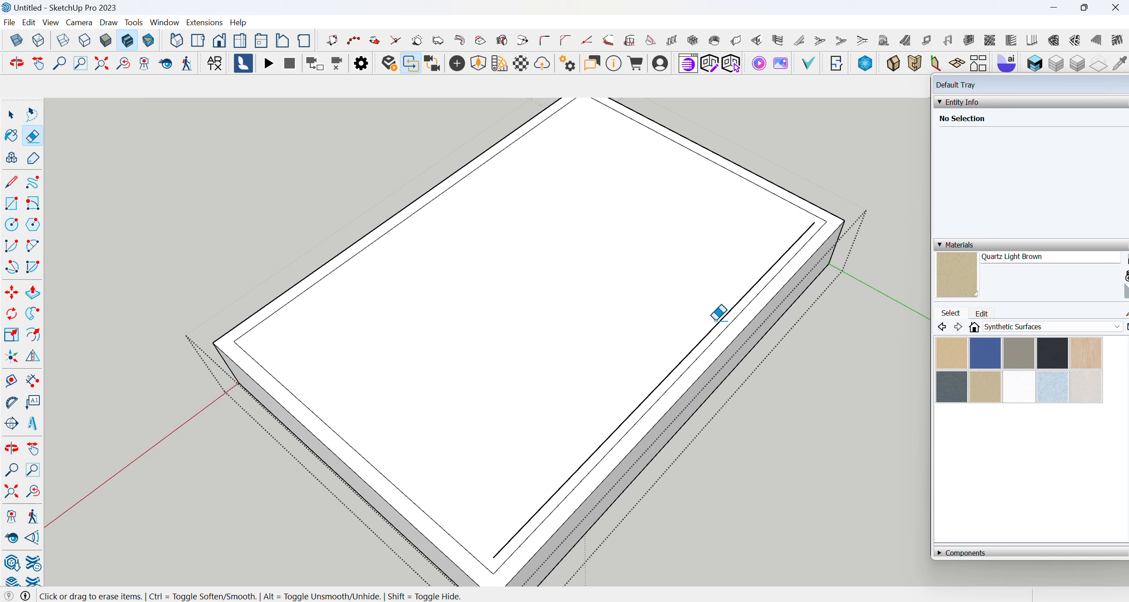
pyautogui.click(713, 325)
# Erase the inner top face of the box, keeping the border around it
pyautogui.click(11, 114)
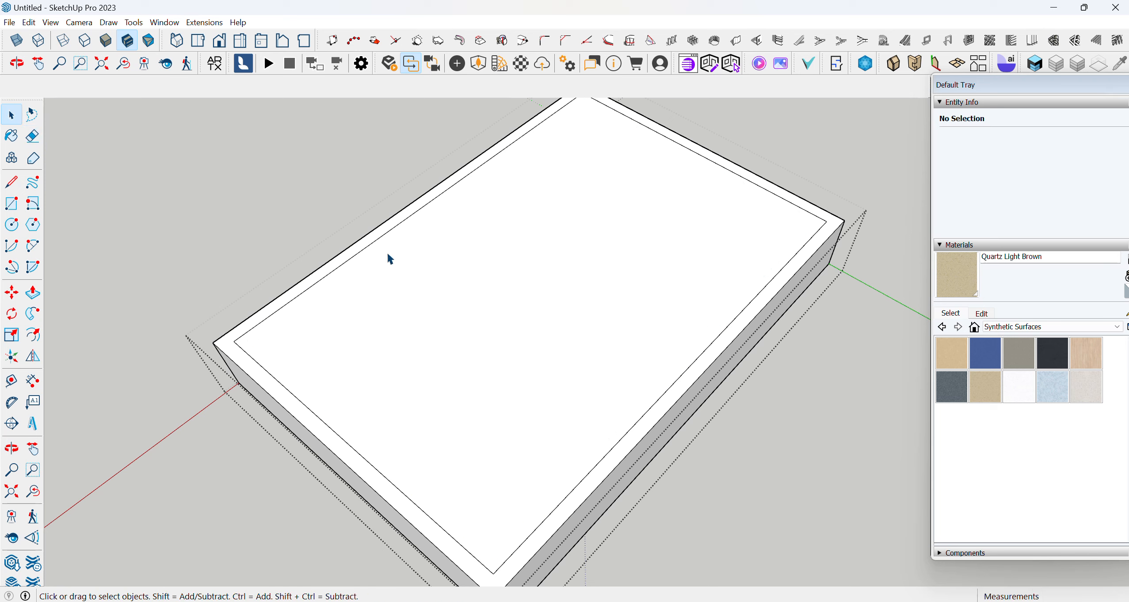
pyautogui.click(437, 281)
pyautogui.rightClick(438, 282)
pyautogui.click(479, 314)
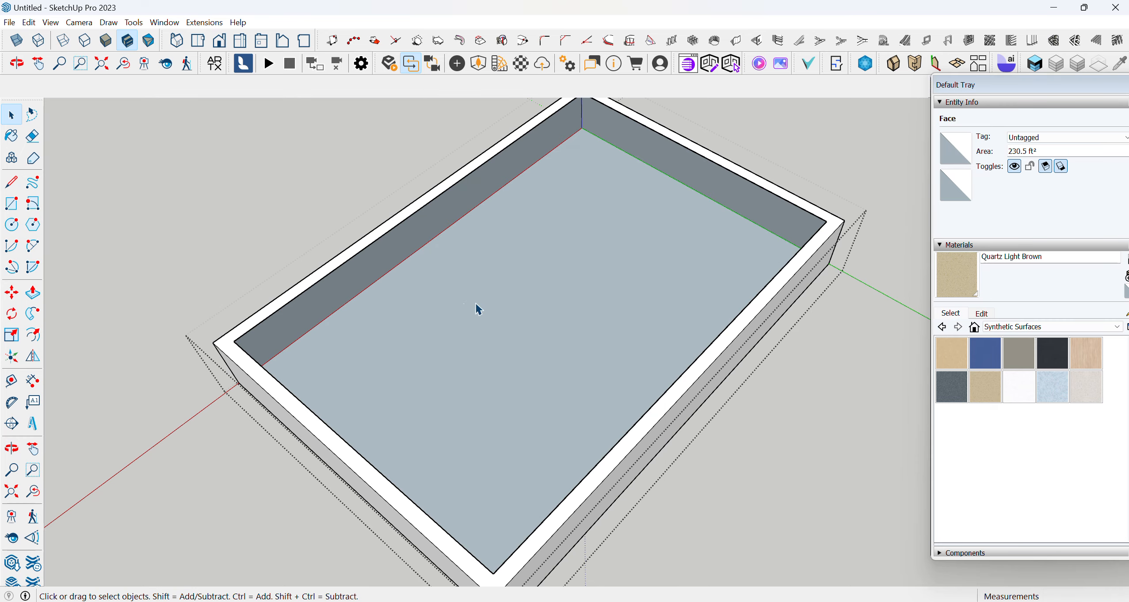
# Place the box group's axes at its front bottom corner, red along the long bottom edge and green up the vertical edge, and exit the group
pyautogui.scroll(-5, 347, 353)
pyautogui.moveTo(348, 353); pyautogui.dragTo(362, 380, button='middle')
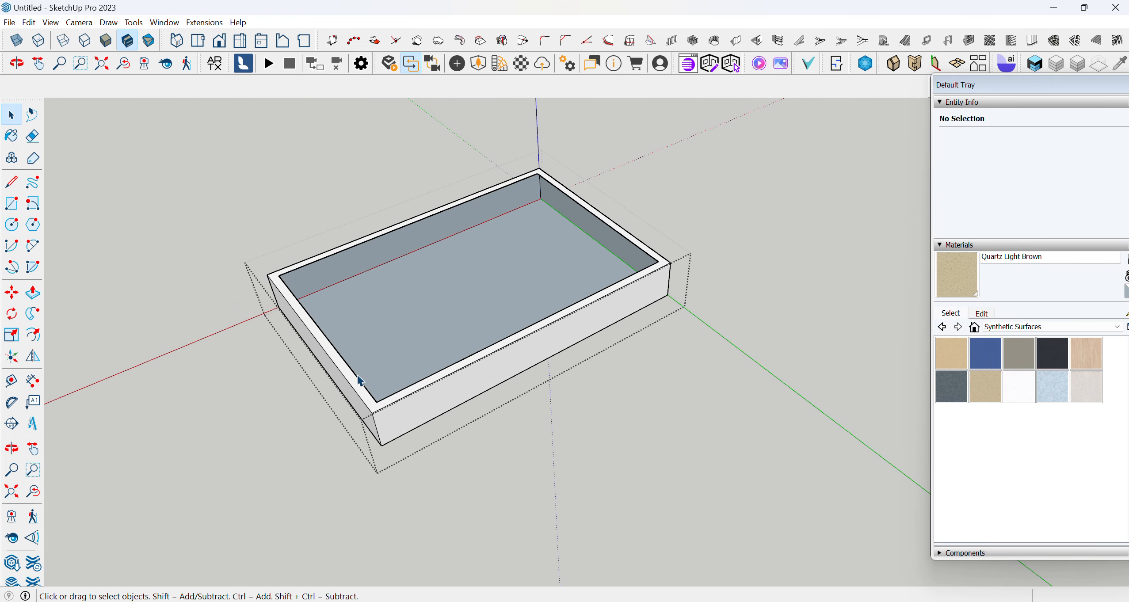
pyautogui.scroll(2, 87, 318)
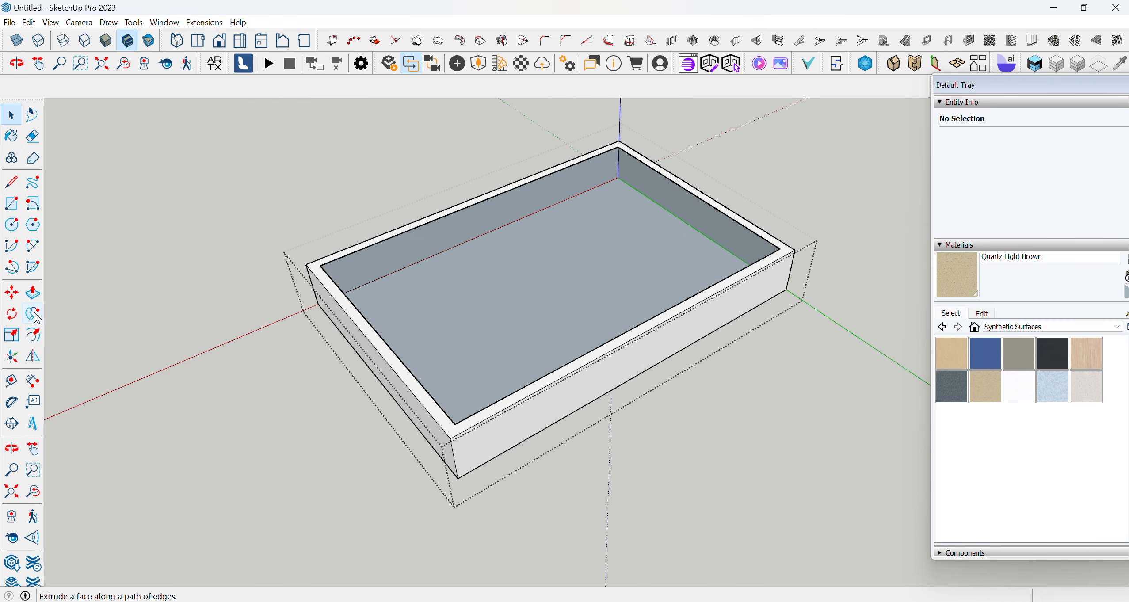
pyautogui.click(22, 357)
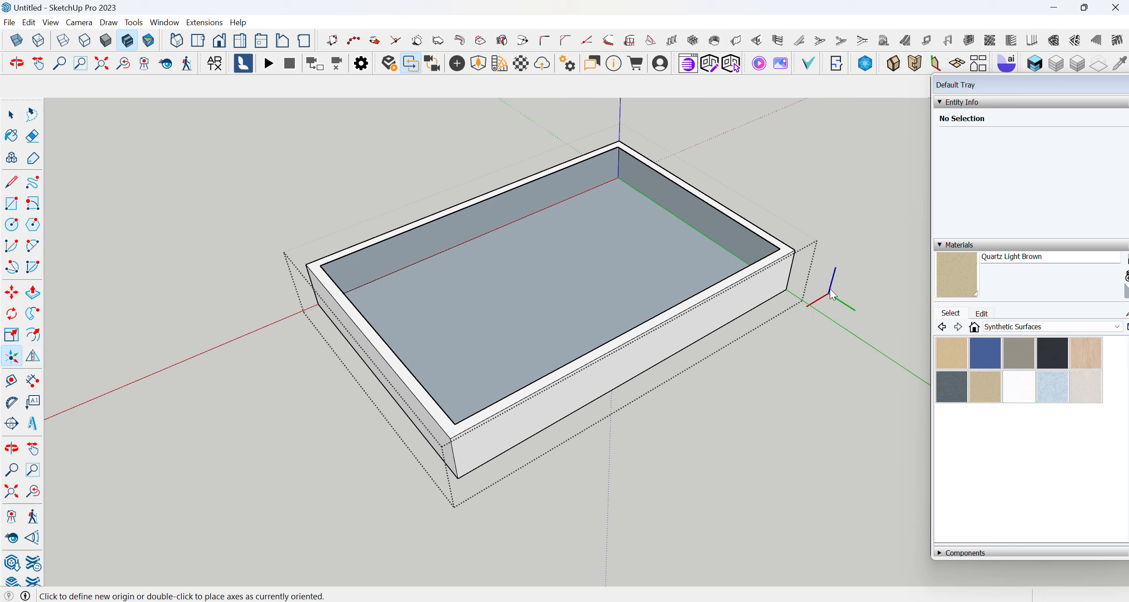
pyautogui.click(458, 478)
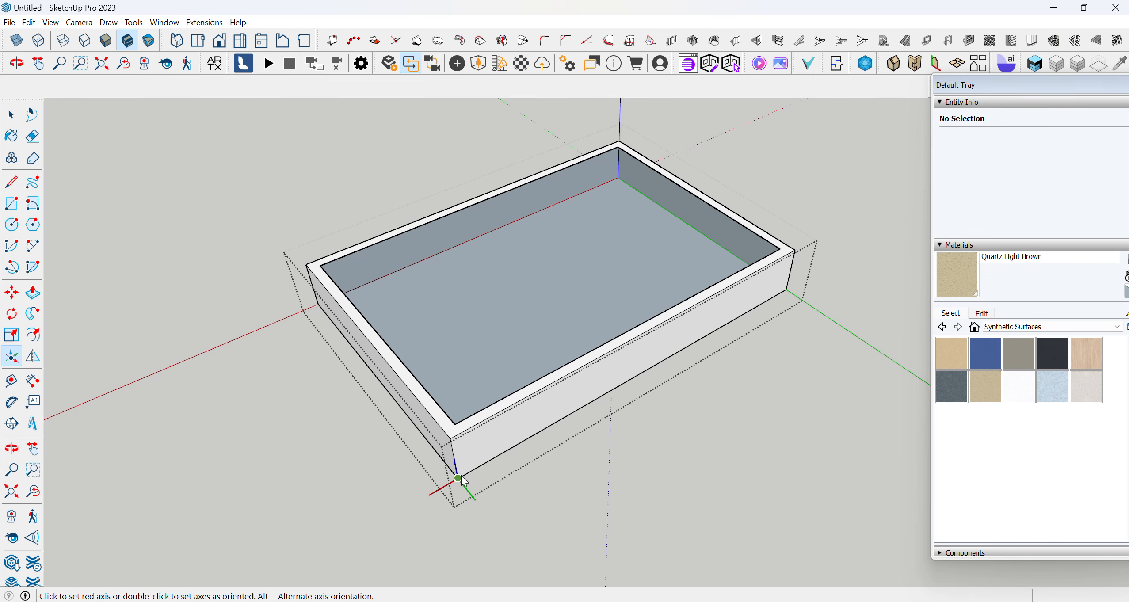
pyautogui.click(545, 435)
pyautogui.moveTo(545, 435); pyautogui.dragTo(427, 389, button='middle')
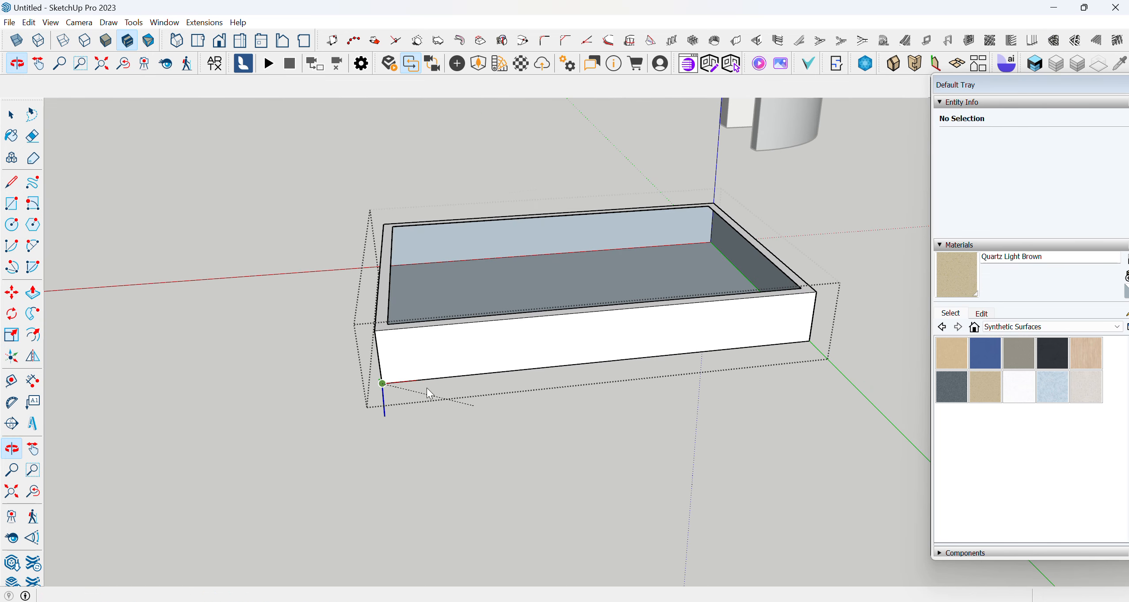
pyautogui.click(378, 335)
pyautogui.moveTo(383, 429); pyautogui.dragTo(461, 420, button='middle')
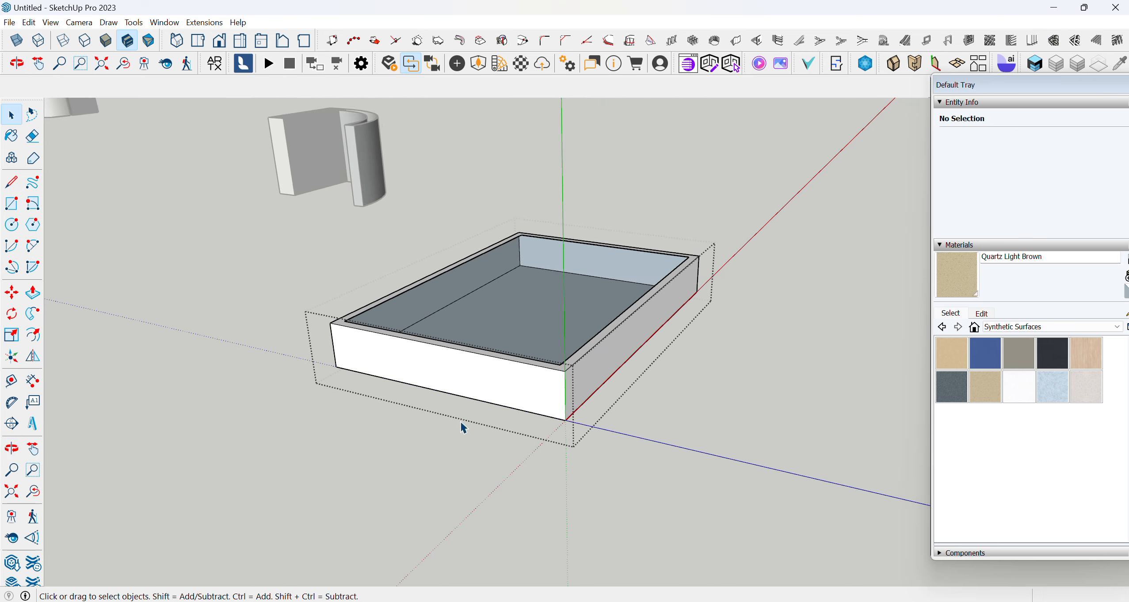
pyautogui.moveTo(663, 429); pyautogui.dragTo(548, 475, button='middle')
pyautogui.scroll(-5, 318, 283)
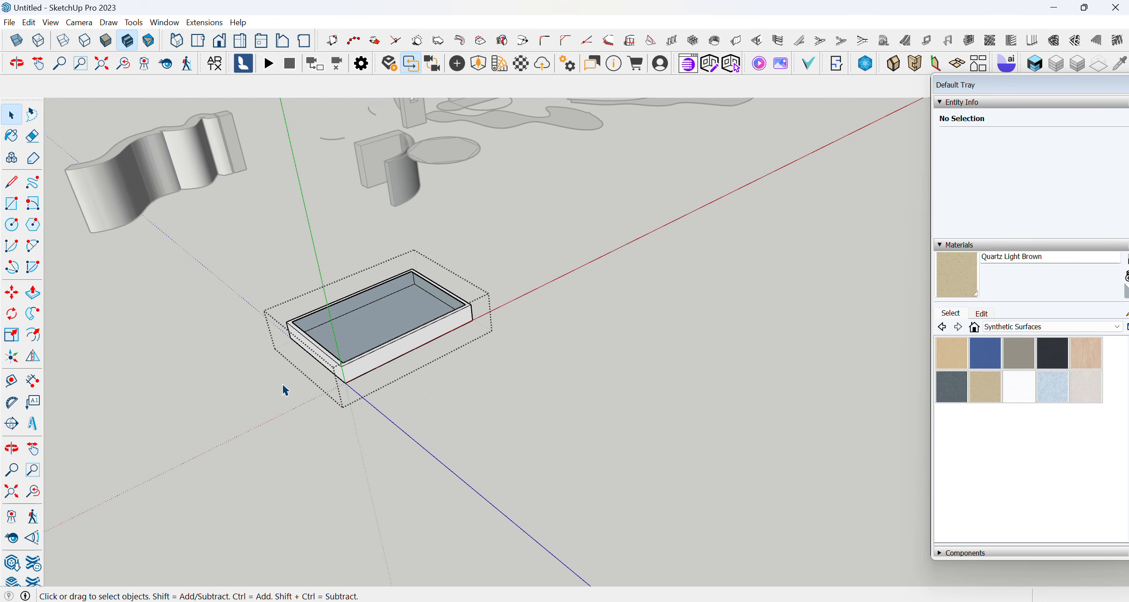
pyautogui.scroll(3, 332, 374)
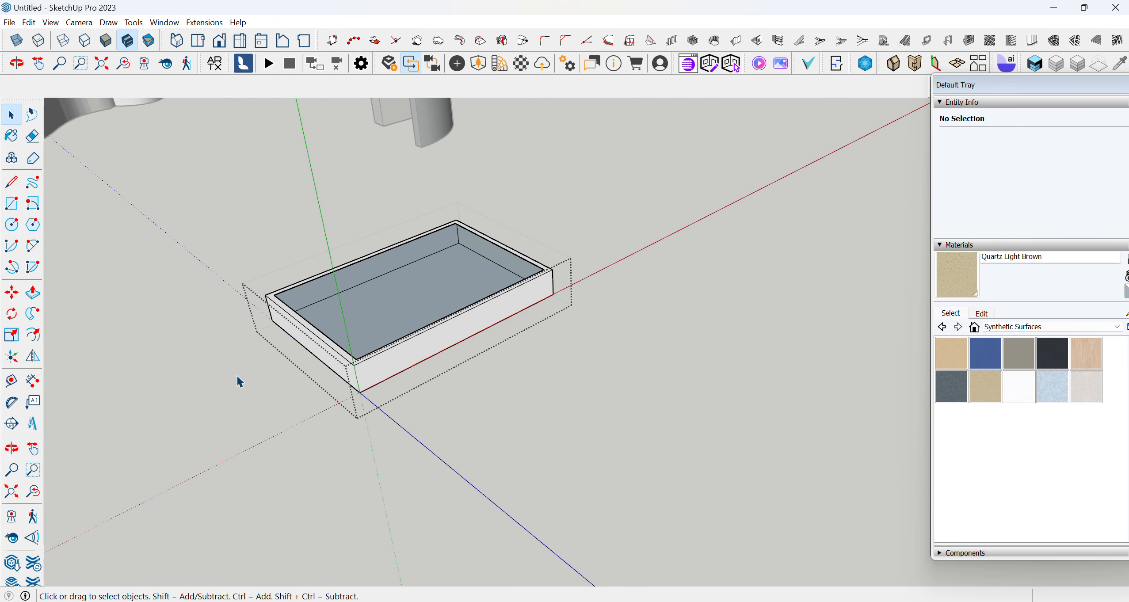
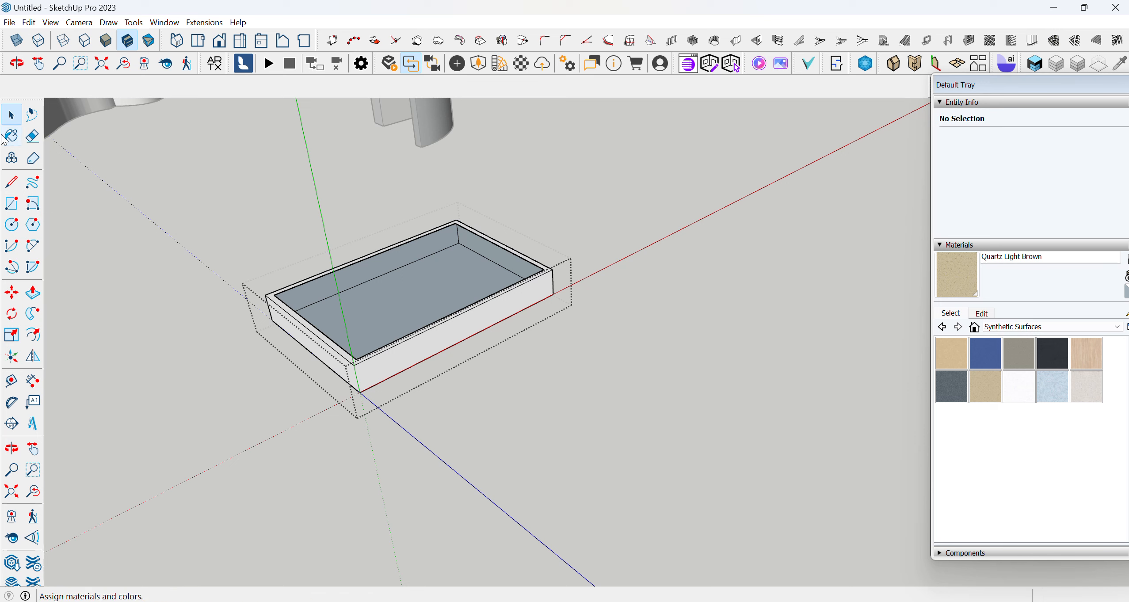
pyautogui.click(255, 183)
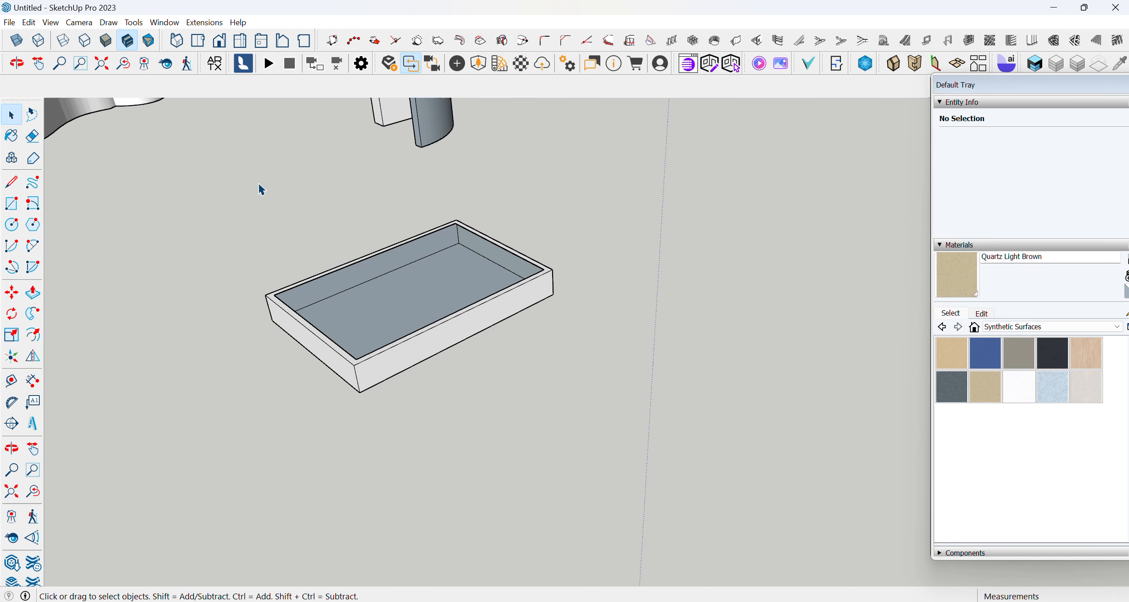
# Flip the box group across a plane along its front long side and back again
pyautogui.click(418, 287)
pyautogui.click(33, 356)
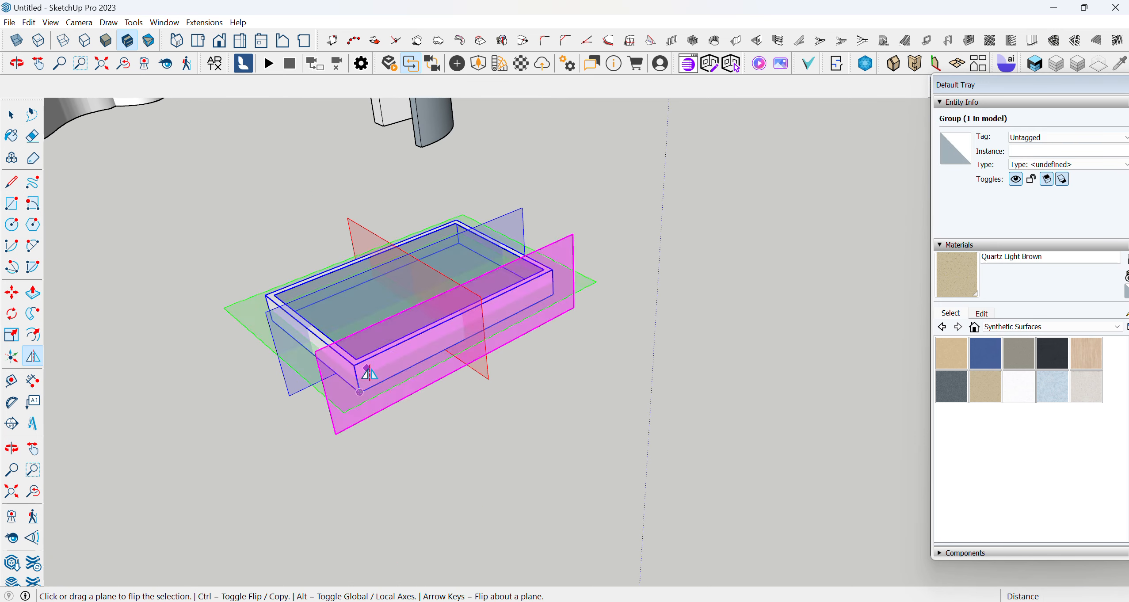
pyautogui.click(391, 361)
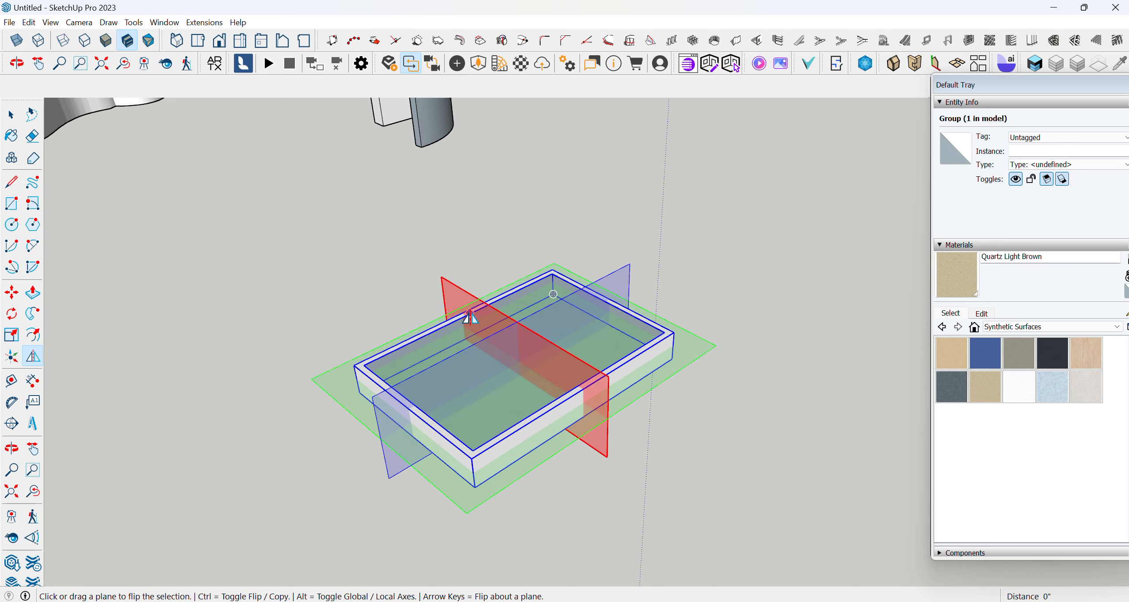
pyautogui.click(391, 347)
pyautogui.moveTo(390, 348); pyautogui.dragTo(474, 351, button='middle')
pyautogui.click(474, 351)
# Flip the box group upside down about its horizontal plane and back upright
pyautogui.moveTo(501, 458); pyautogui.dragTo(373, 337, button='middle')
pyautogui.click(371, 332)
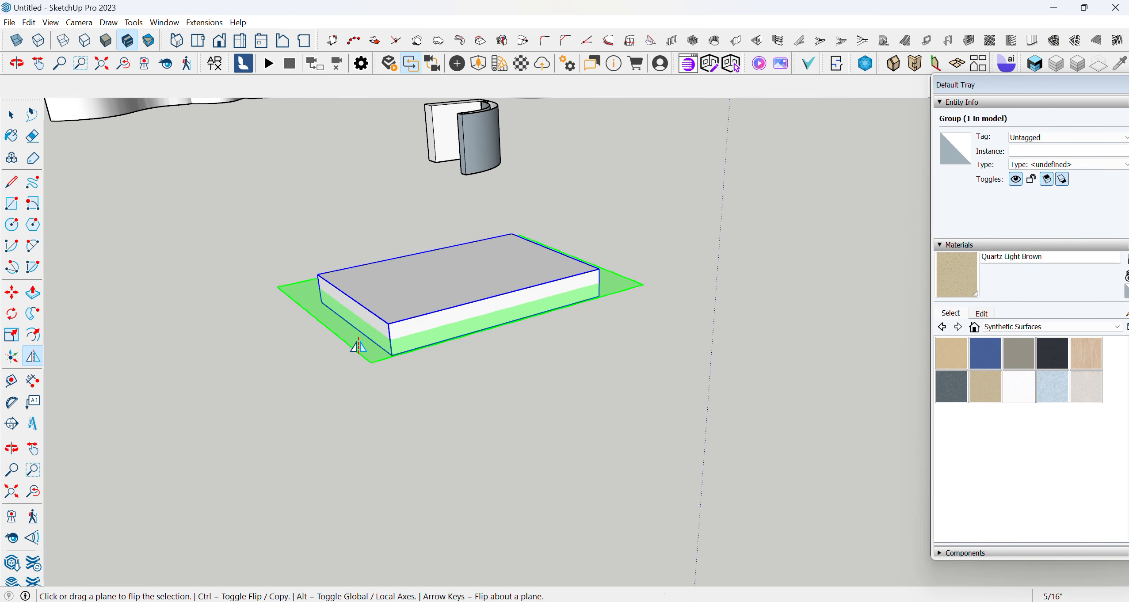
pyautogui.click(391, 346)
pyautogui.click(11, 115)
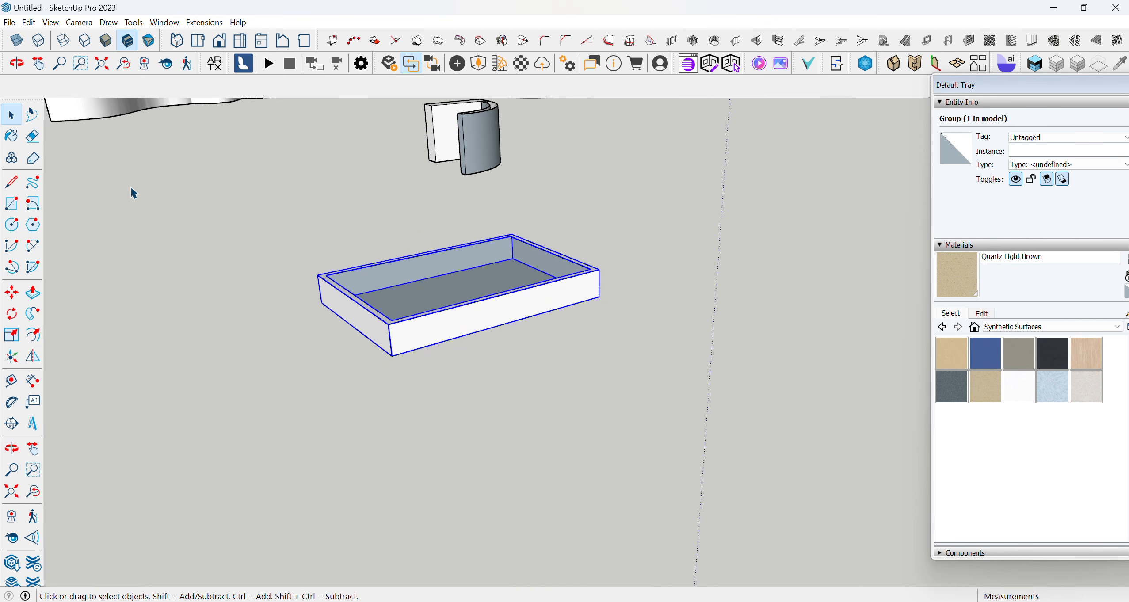
# Select every object in the model and delete them all
pyautogui.moveTo(305, 344); pyautogui.dragTo(393, 391, button='middle')
pyautogui.scroll(-4, 393, 391)
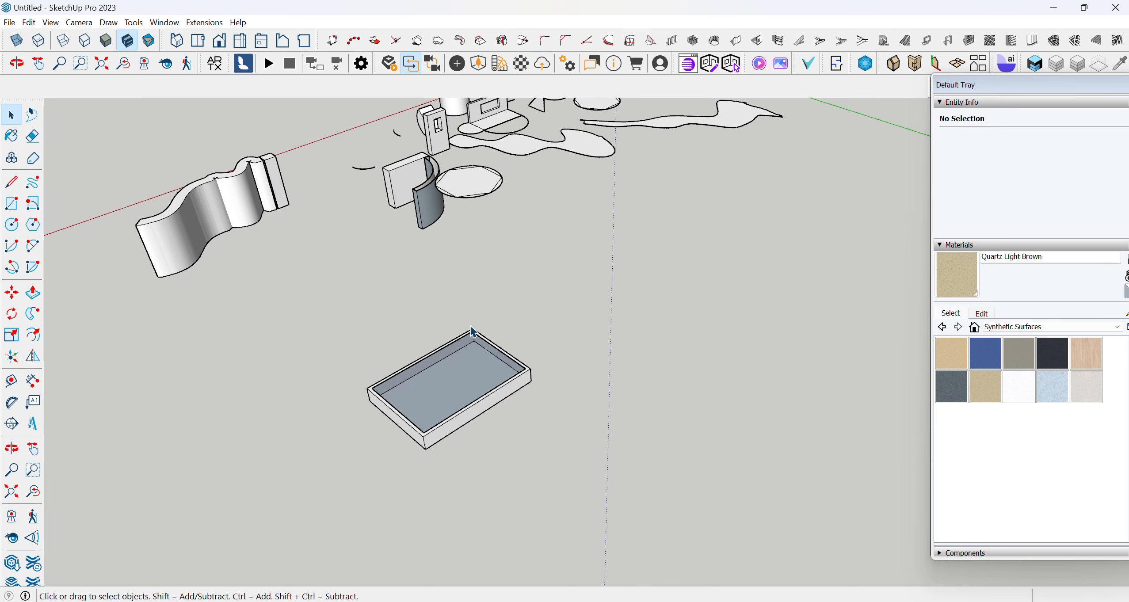
pyautogui.scroll(-5, 274, 326)
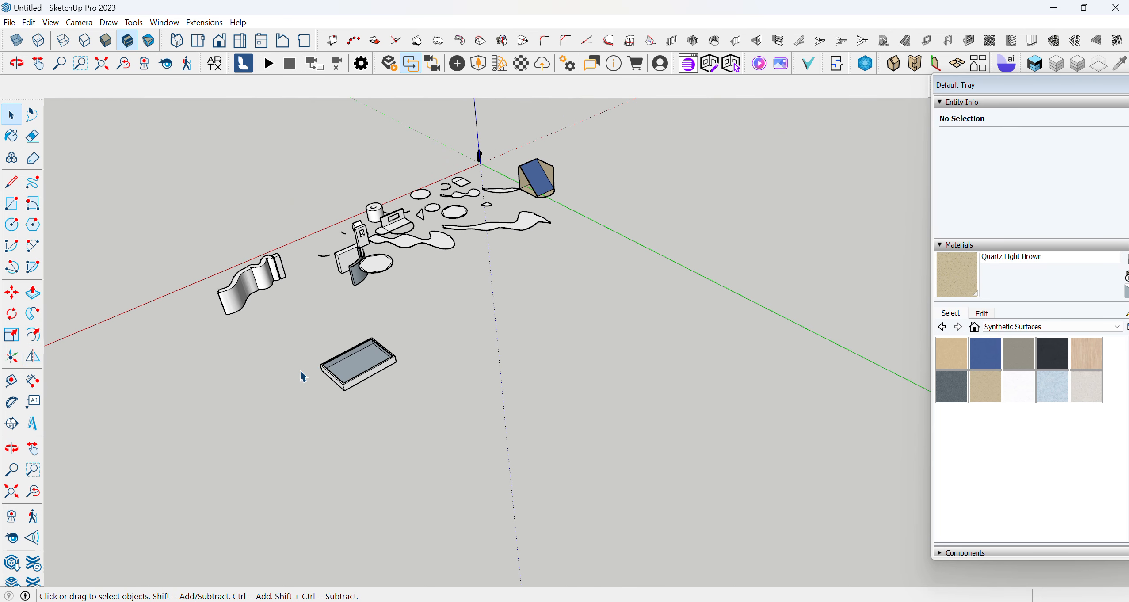
pyautogui.scroll(4, 287, 309)
pyautogui.scroll(-2, 315, 349)
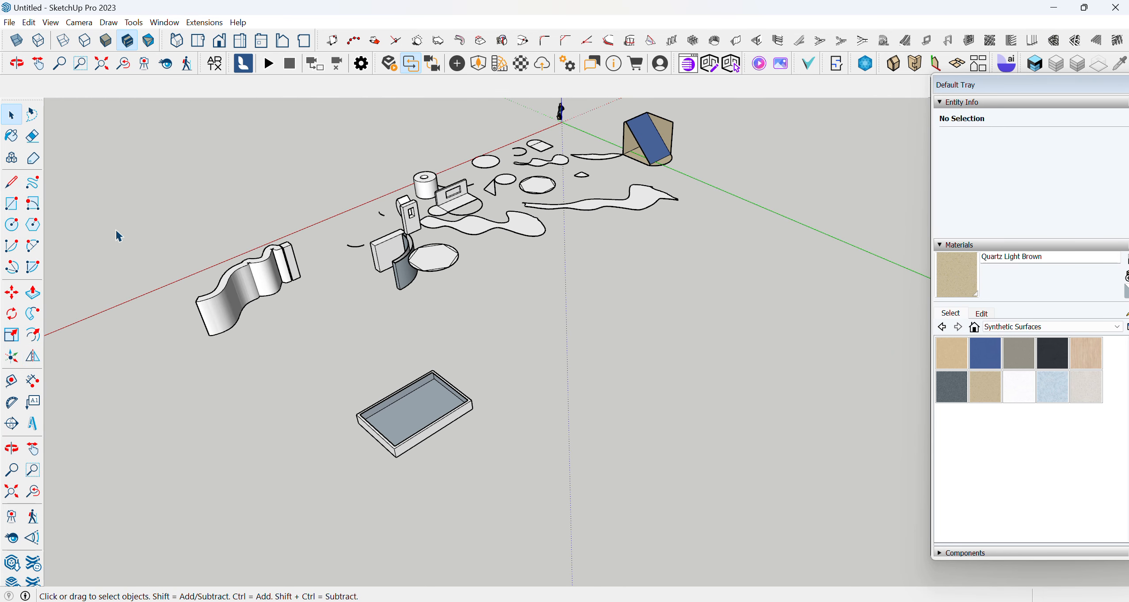
pyautogui.moveTo(118, 235); pyautogui.dragTo(374, 368)
pyautogui.scroll(2, 335, 307)
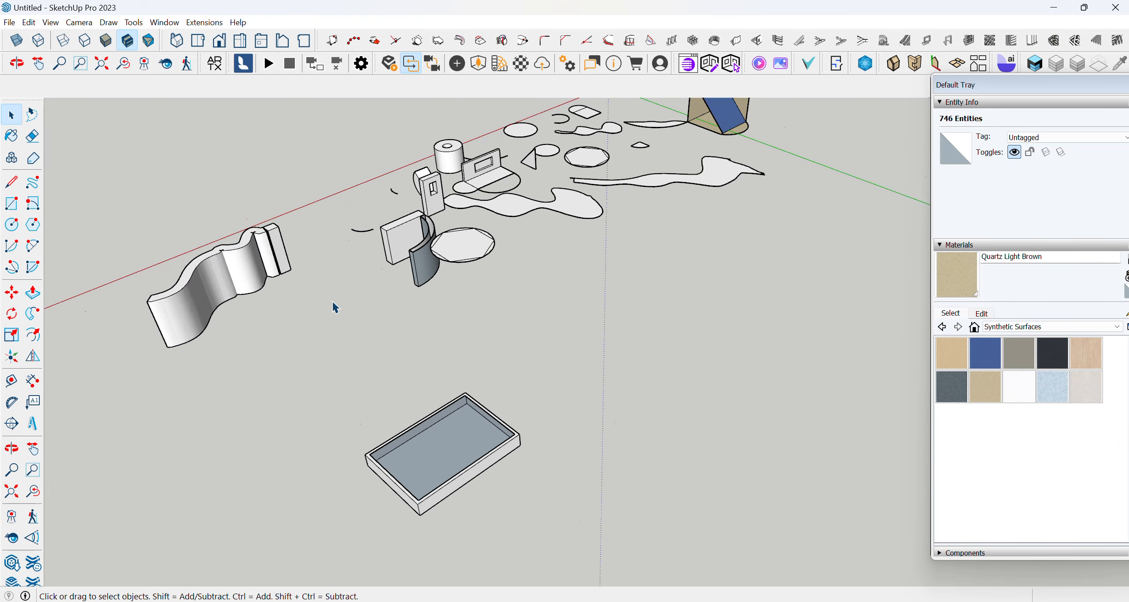
pyautogui.click(333, 302)
pyautogui.scroll(2, 359, 382)
pyautogui.scroll(-4, 358, 382)
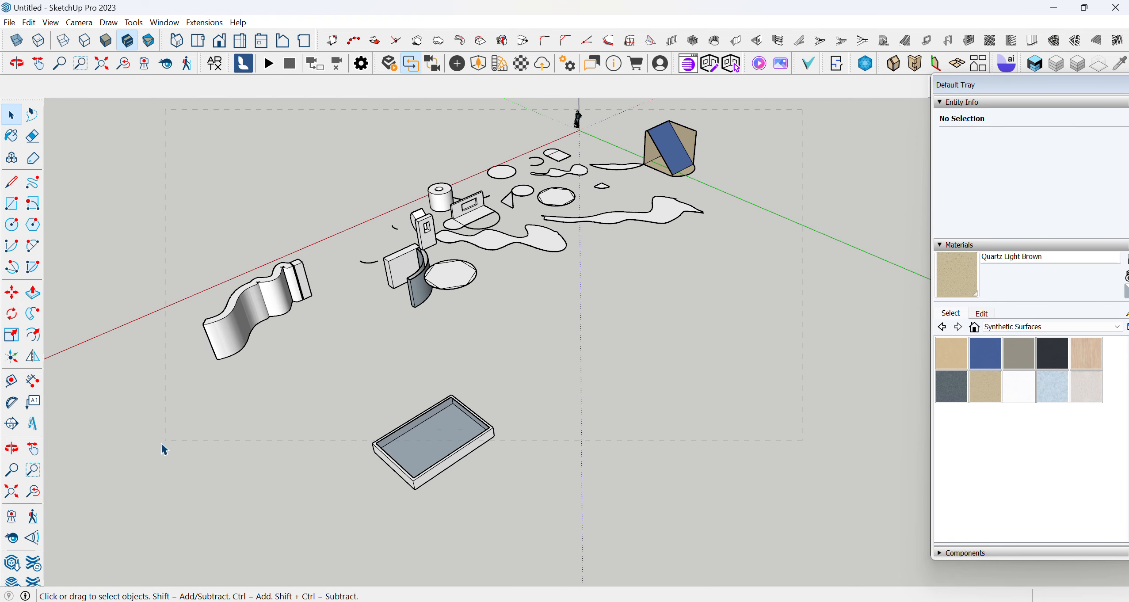
pyautogui.moveTo(176, 498); pyautogui.dragTo(131, 500)
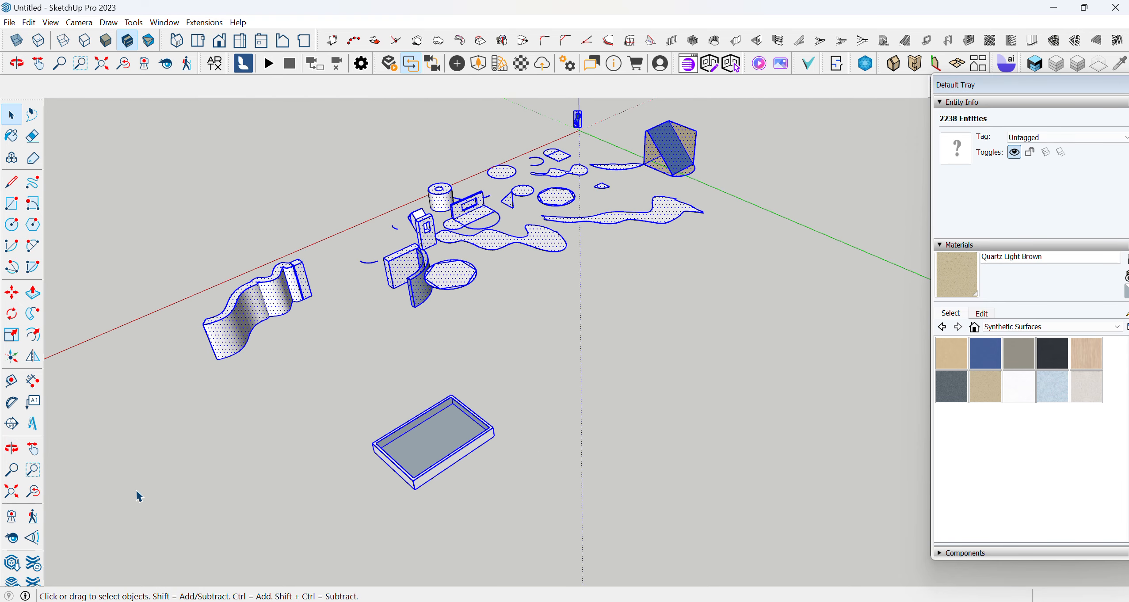
pyautogui.press('Delete')
pyautogui.moveTo(151, 372); pyautogui.dragTo(148, 245, button='middle')
pyautogui.scroll(-5, 382, 237)
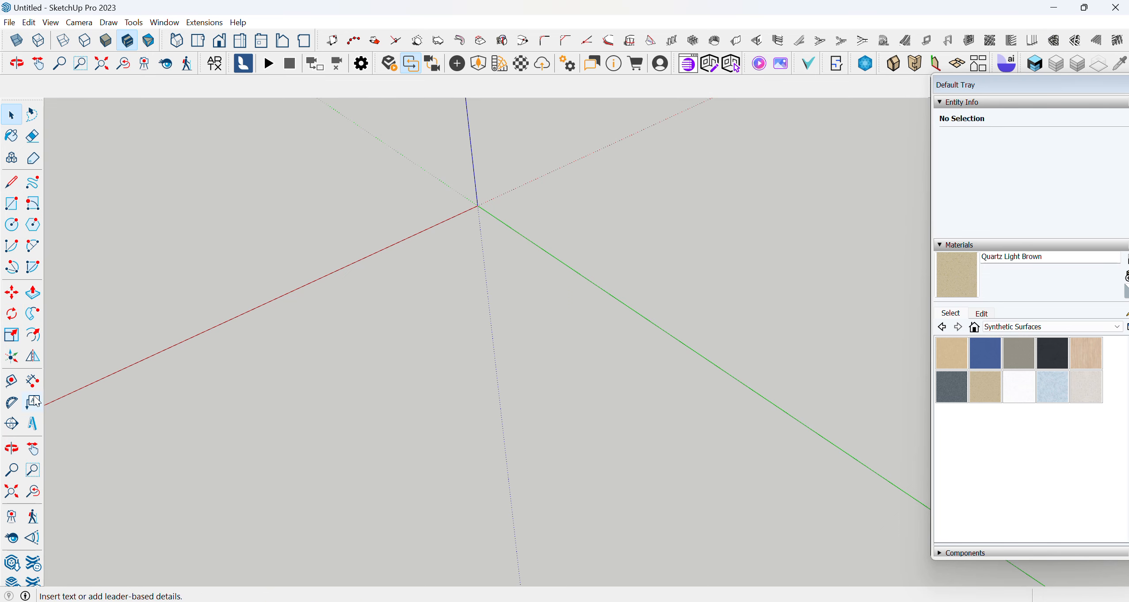
pyautogui.scroll(-2, 498, 393)
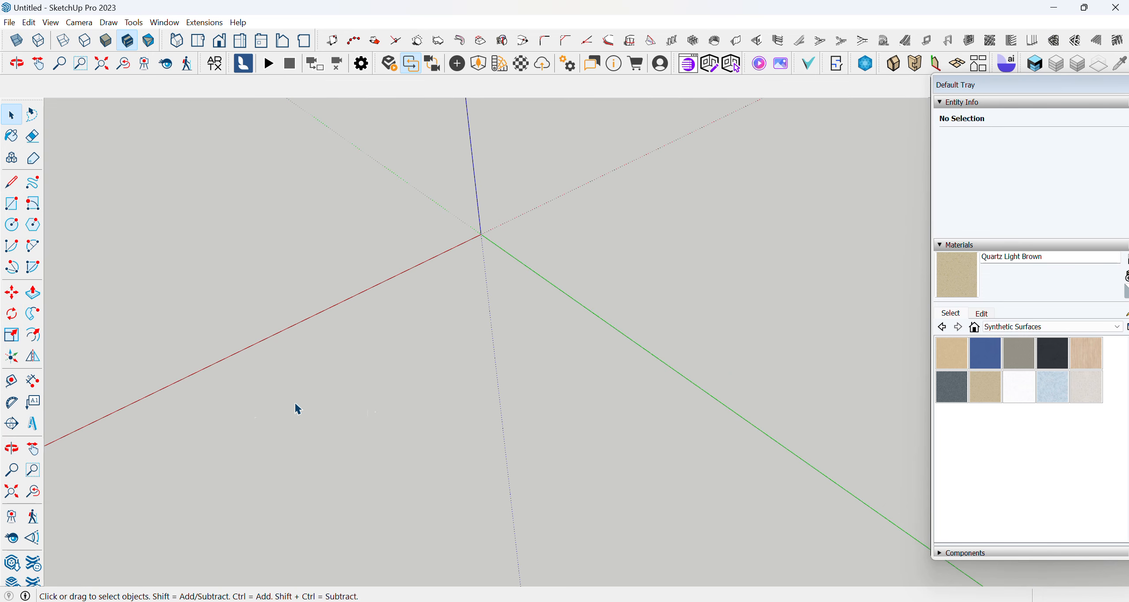
pyautogui.moveTo(528, 373); pyautogui.dragTo(500, 417, button='middle')
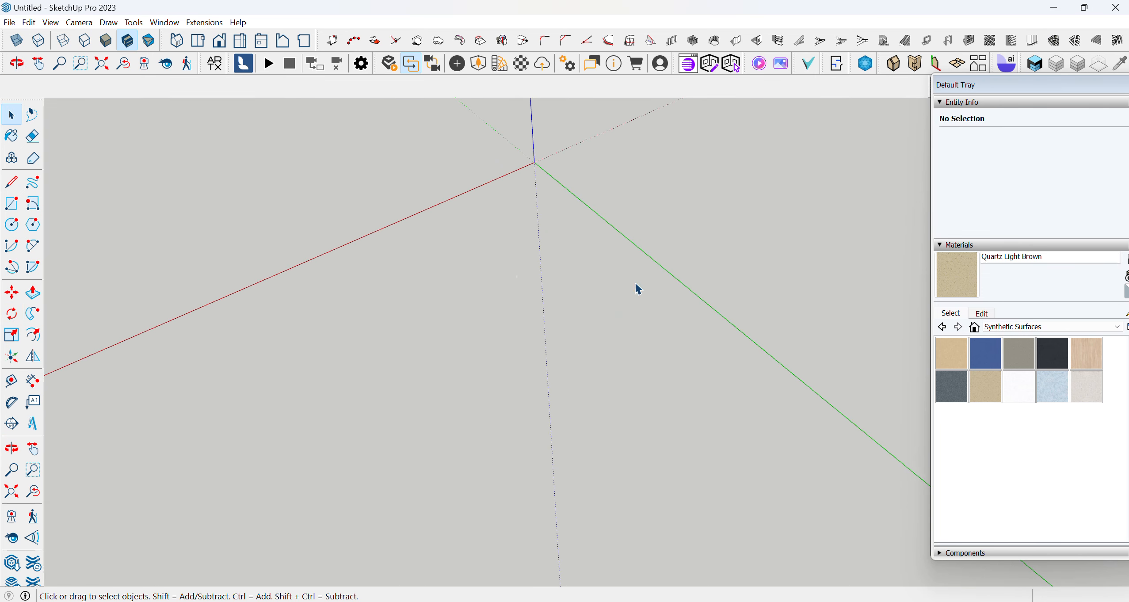
pyautogui.moveTo(558, 276); pyautogui.dragTo(518, 206, button='middle')
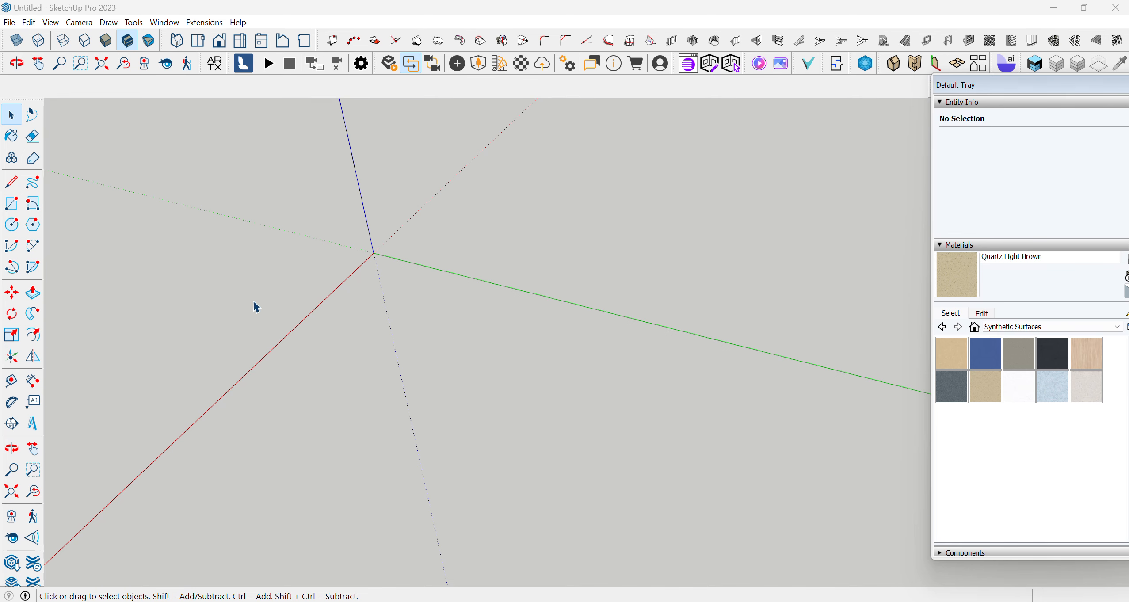
pyautogui.scroll(-4, 234, 369)
pyautogui.moveTo(327, 375); pyautogui.dragTo(416, 340, button='middle')
pyautogui.scroll(-5, 355, 247)
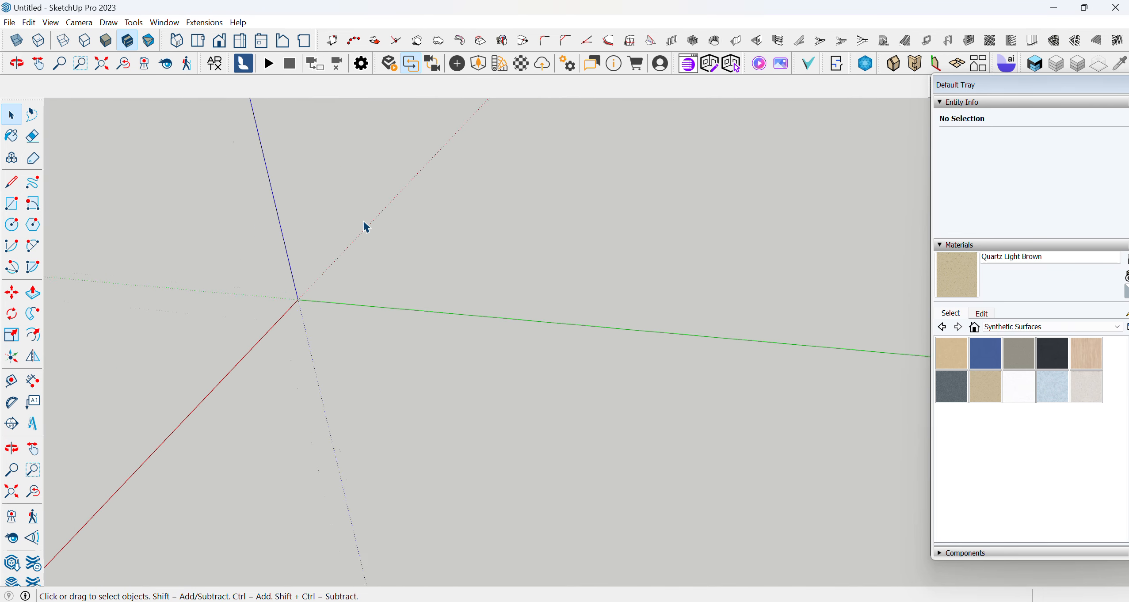
pyautogui.moveTo(366, 227); pyautogui.dragTo(477, 375, button='middle')
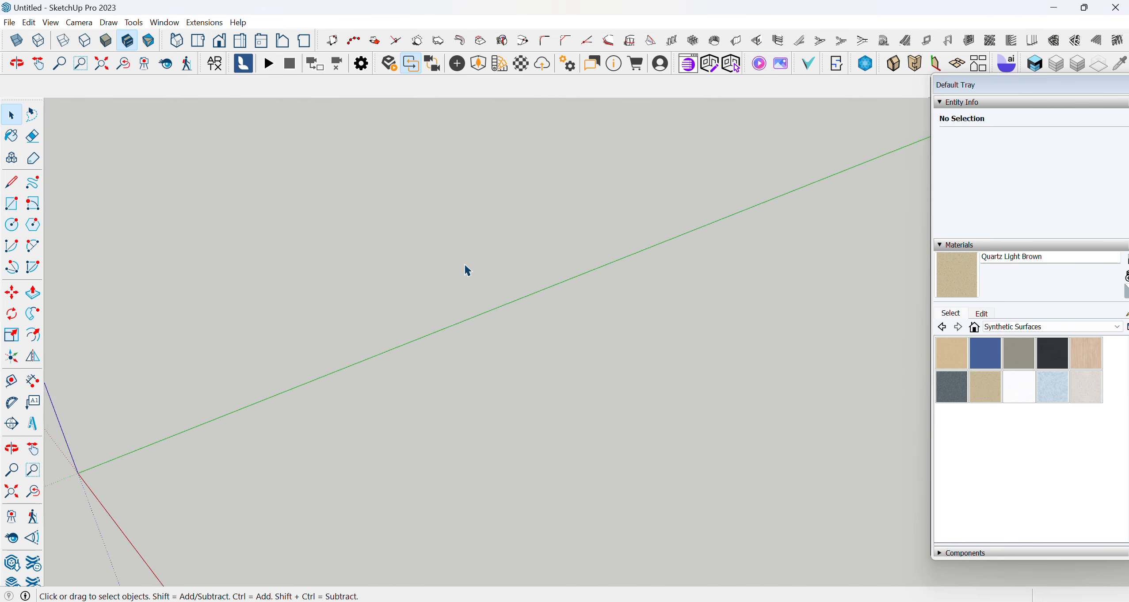
pyautogui.scroll(-3, 465, 266)
# Try to draw a 3' by 2' rectangle on the ground near the origin
pyautogui.click(11, 203)
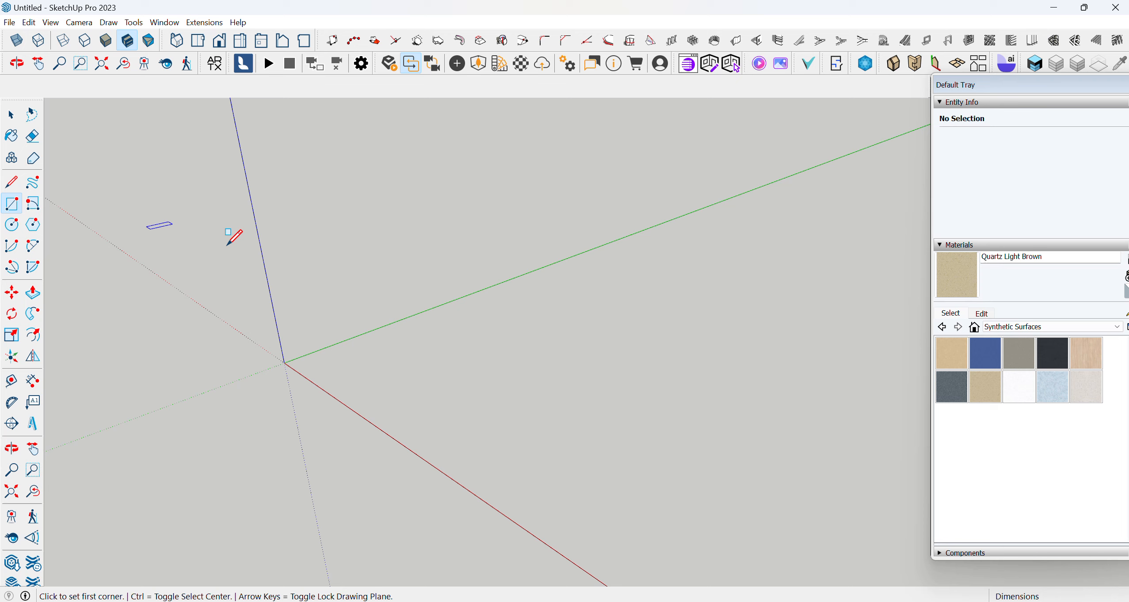
pyautogui.click(451, 350)
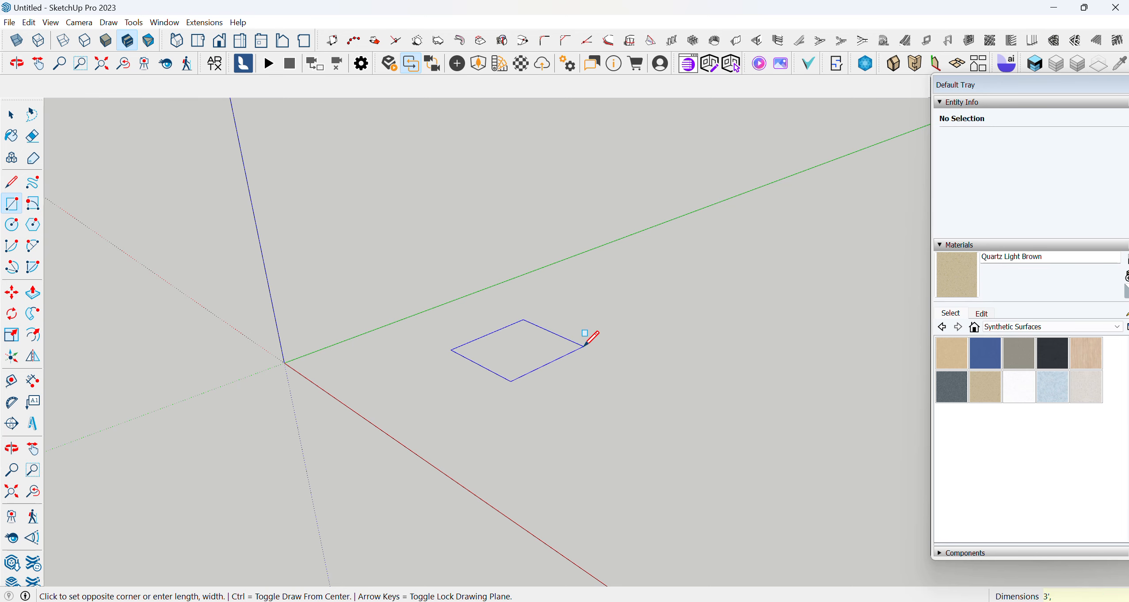
pyautogui.press('Escape')
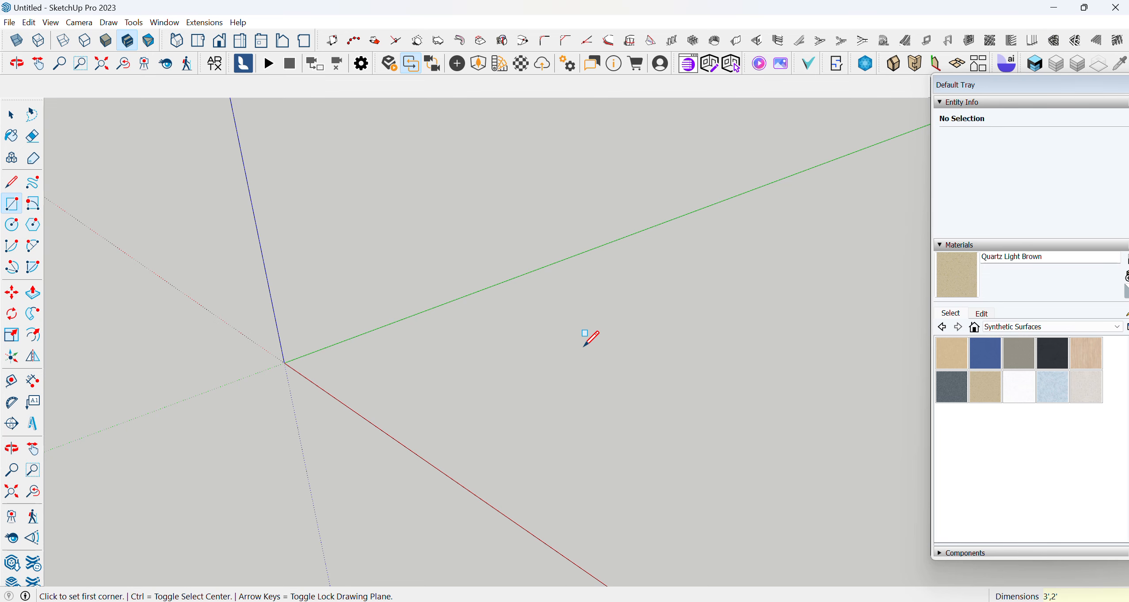
pyautogui.scroll(-2, 312, 355)
pyautogui.moveTo(460, 382); pyautogui.dragTo(413, 491, button='middle')
pyautogui.scroll(2, 371, 400)
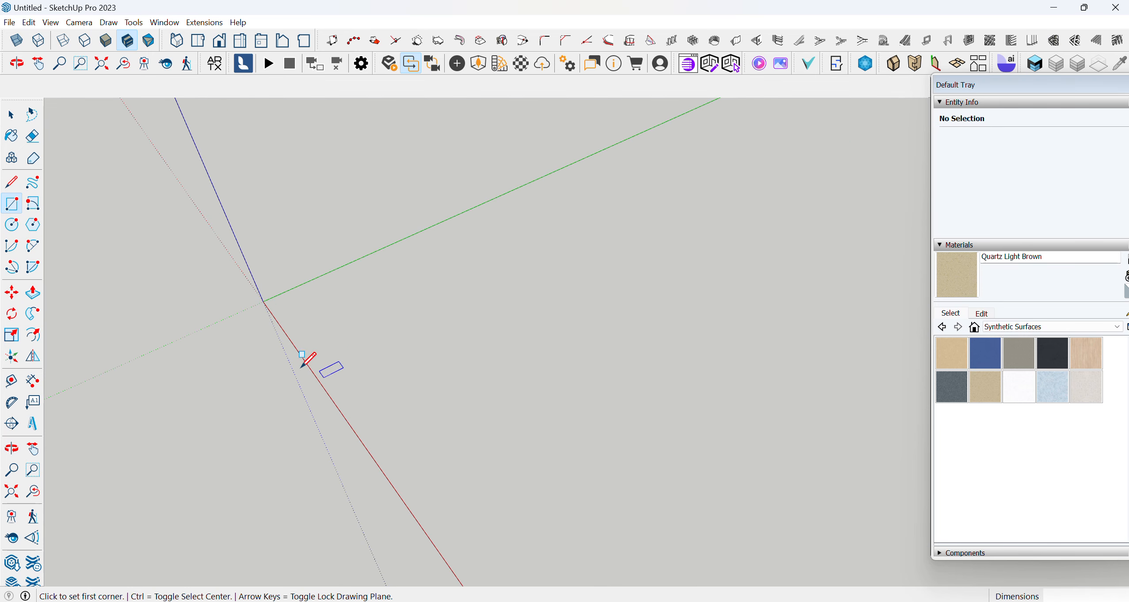
pyautogui.scroll(-1, 170, 155)
pyautogui.scroll(1, 299, 247)
pyautogui.scroll(2, 300, 246)
pyautogui.click(238, 302)
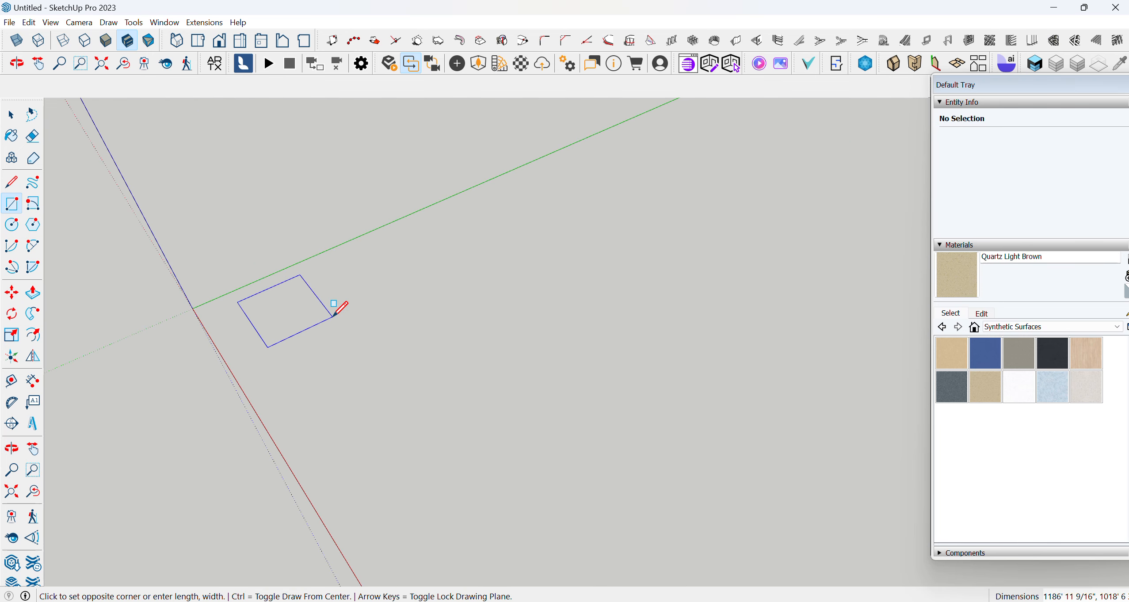
pyautogui.press('Escape')
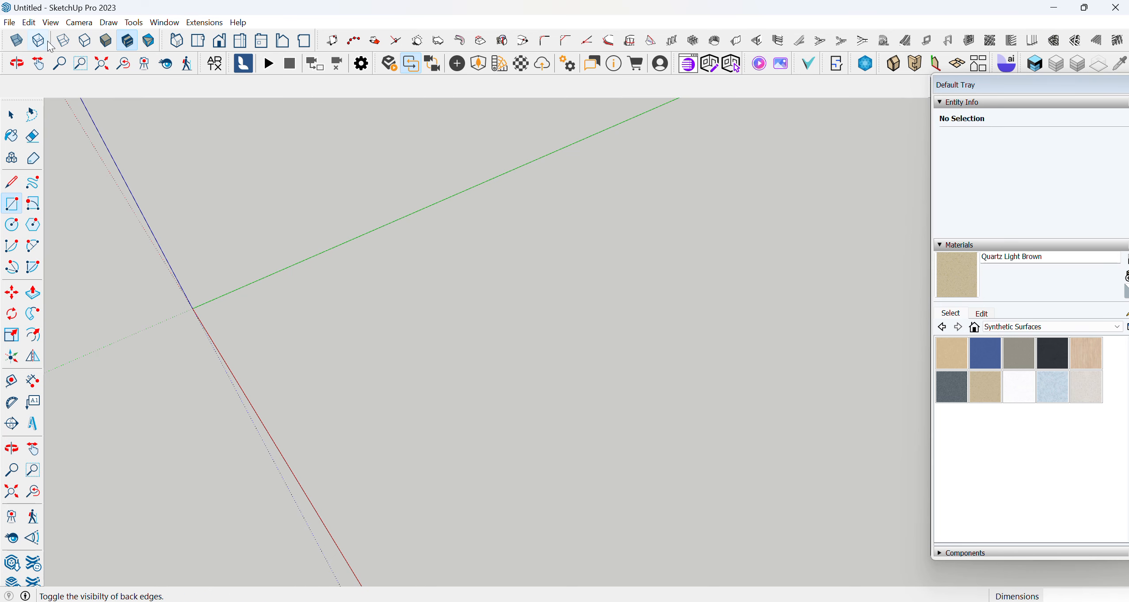
# Start a new model without saving the changes to the current one
pyautogui.click(10, 23)
pyautogui.click(28, 37)
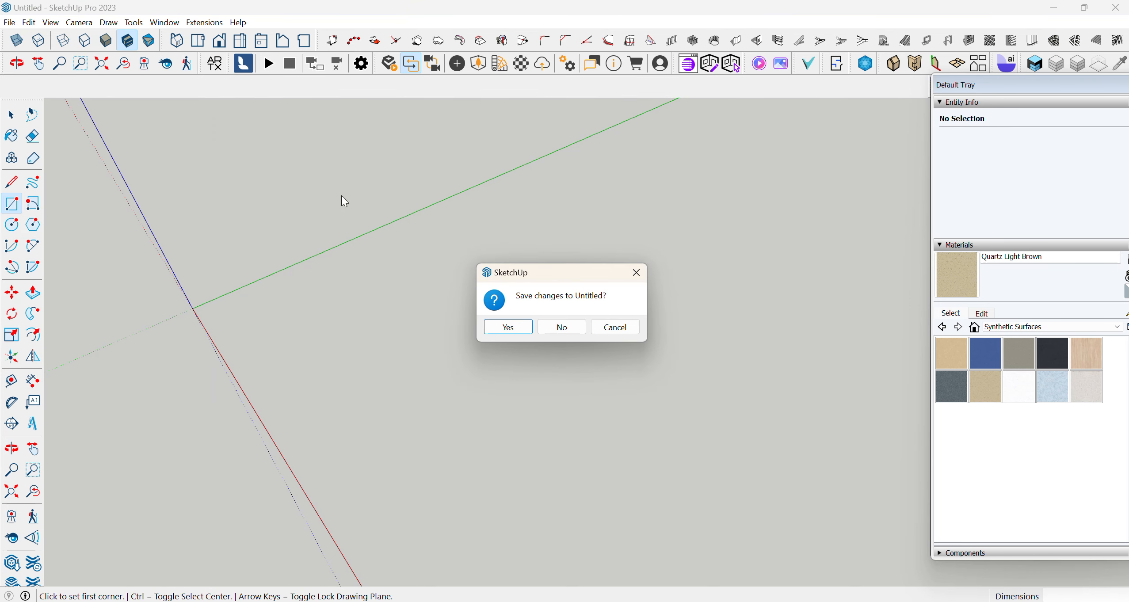
pyautogui.click(562, 327)
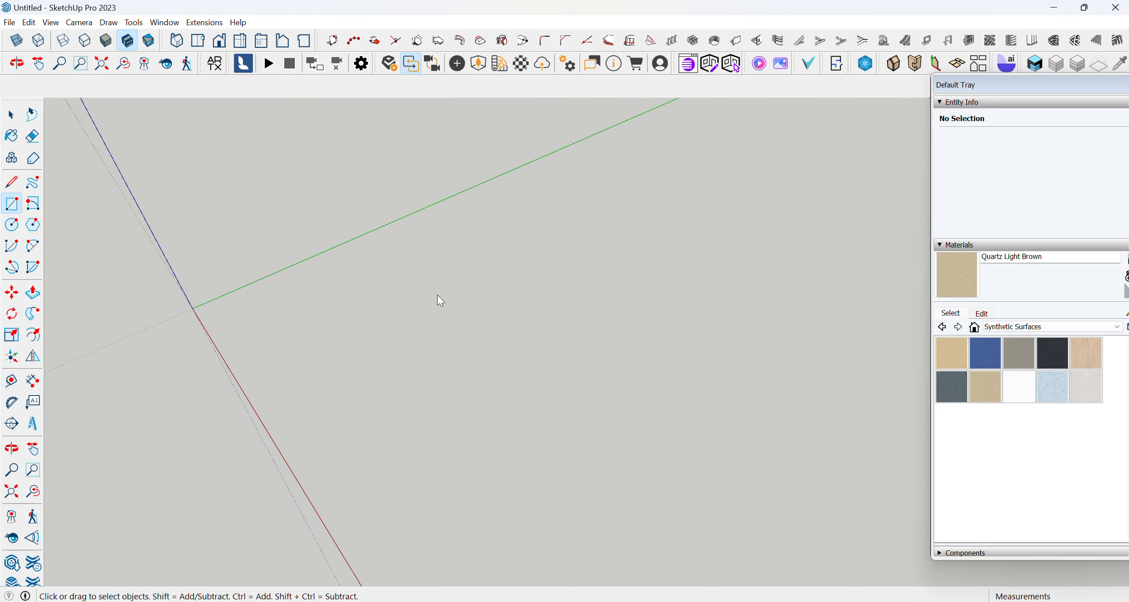
pyautogui.scroll(6, 754, 370)
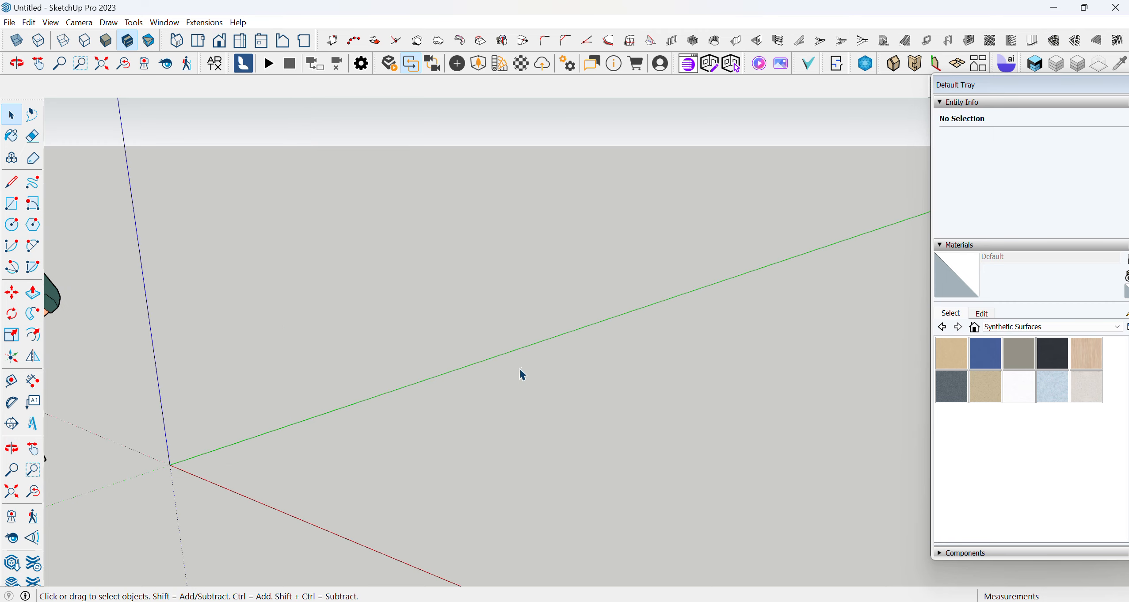
# Set the model units' display precision to 0" for length, 0 in² for area and 0 in³ for volume
pyautogui.scroll(-1, 461, 427)
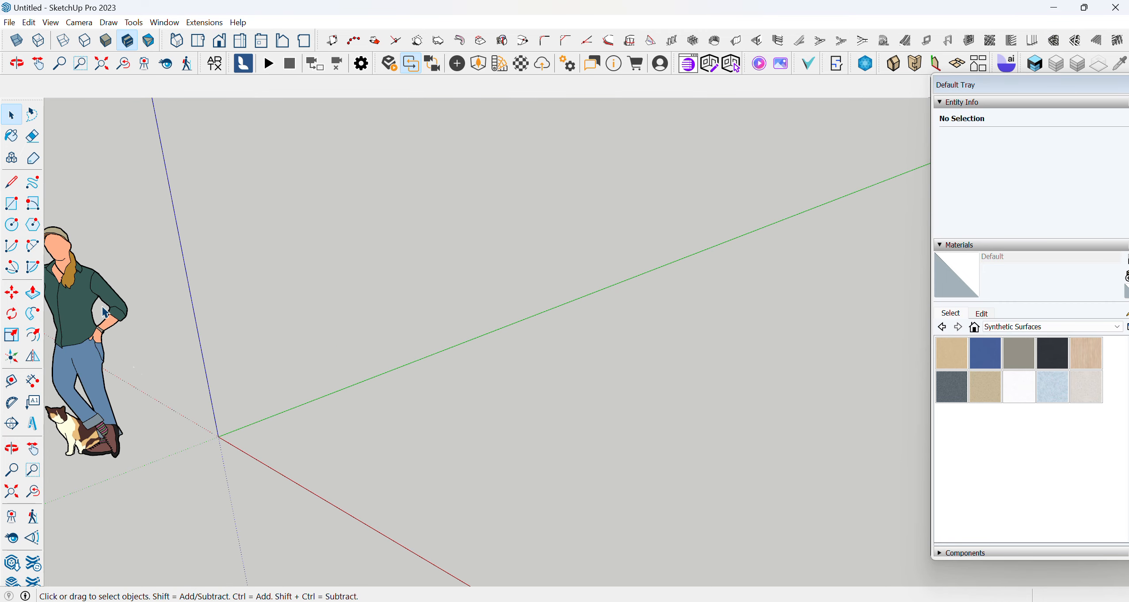
pyautogui.click(51, 22)
pyautogui.moveTo(88, 241)
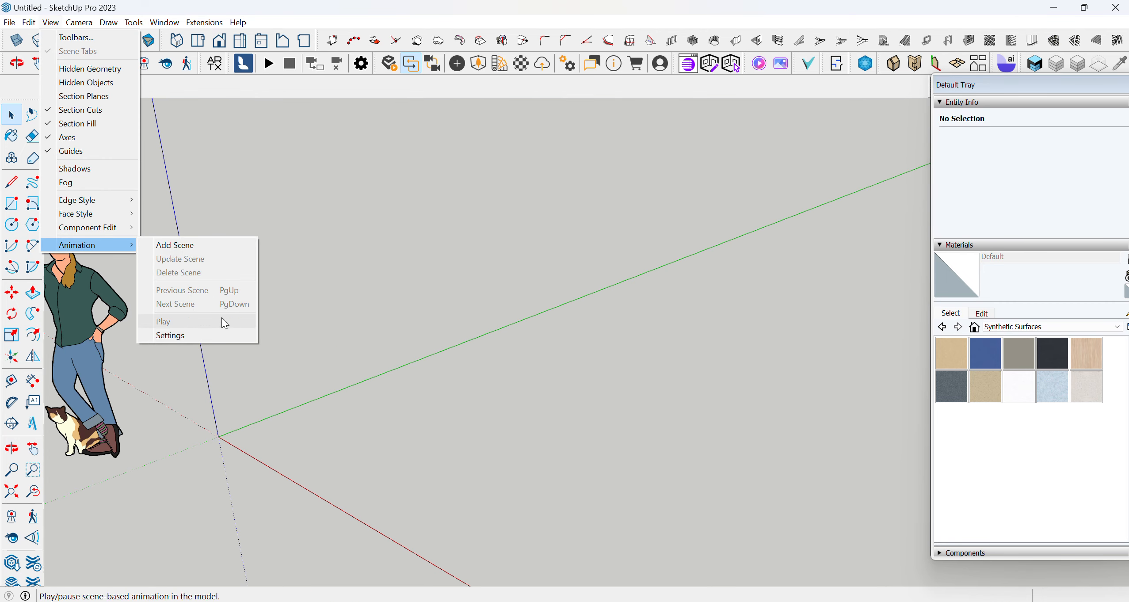
pyautogui.click(206, 335)
pyautogui.click(439, 326)
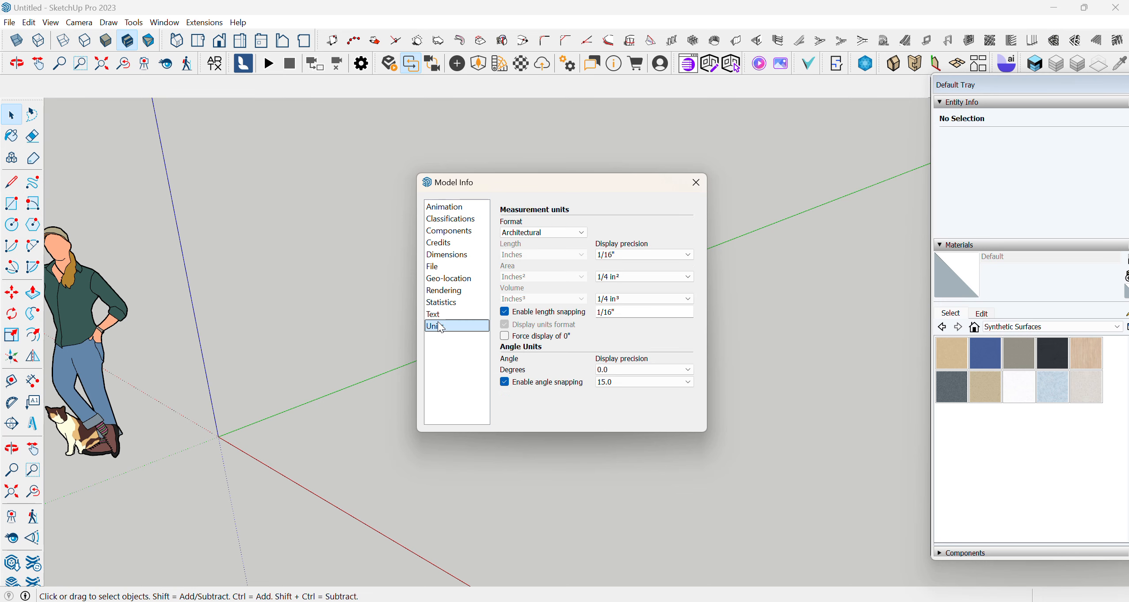
pyautogui.click(660, 253)
pyautogui.click(636, 264)
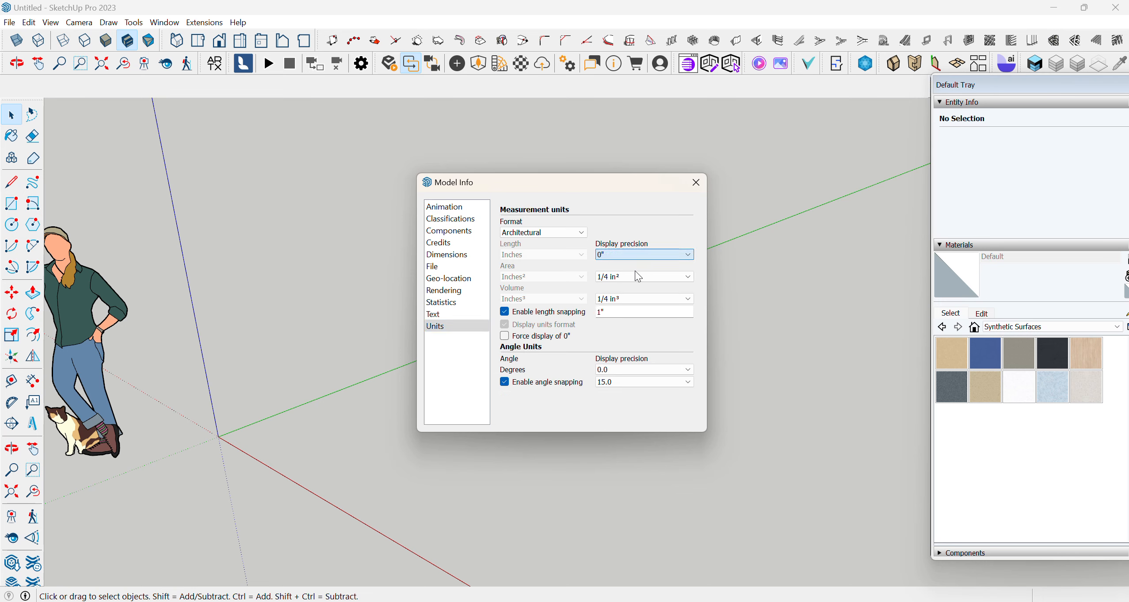
pyautogui.click(637, 276)
pyautogui.click(619, 286)
pyautogui.click(614, 299)
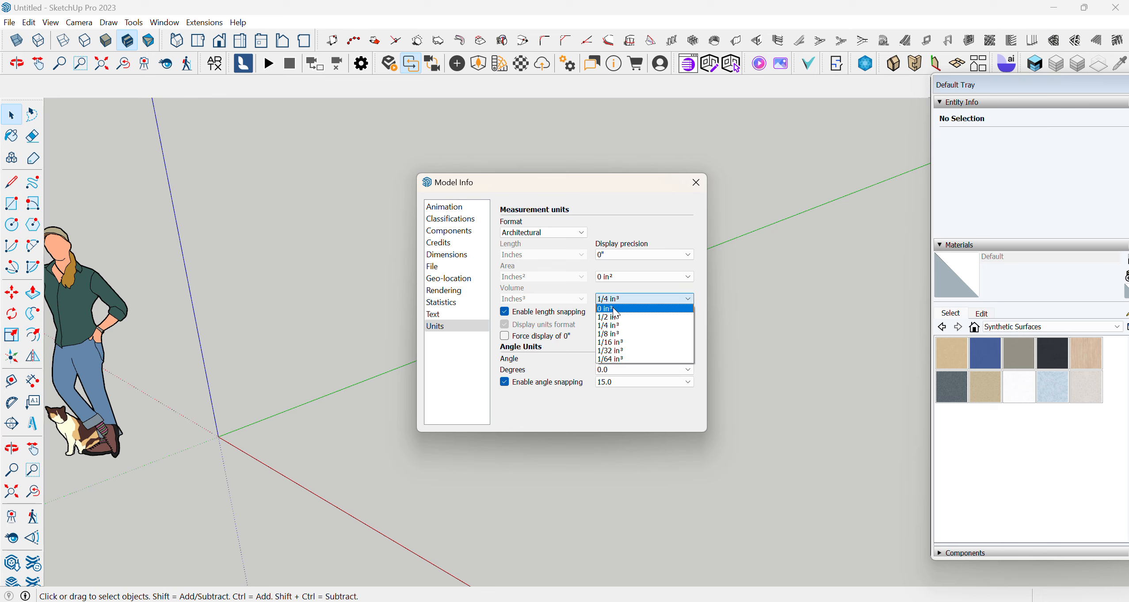
pyautogui.click(615, 310)
pyautogui.click(696, 182)
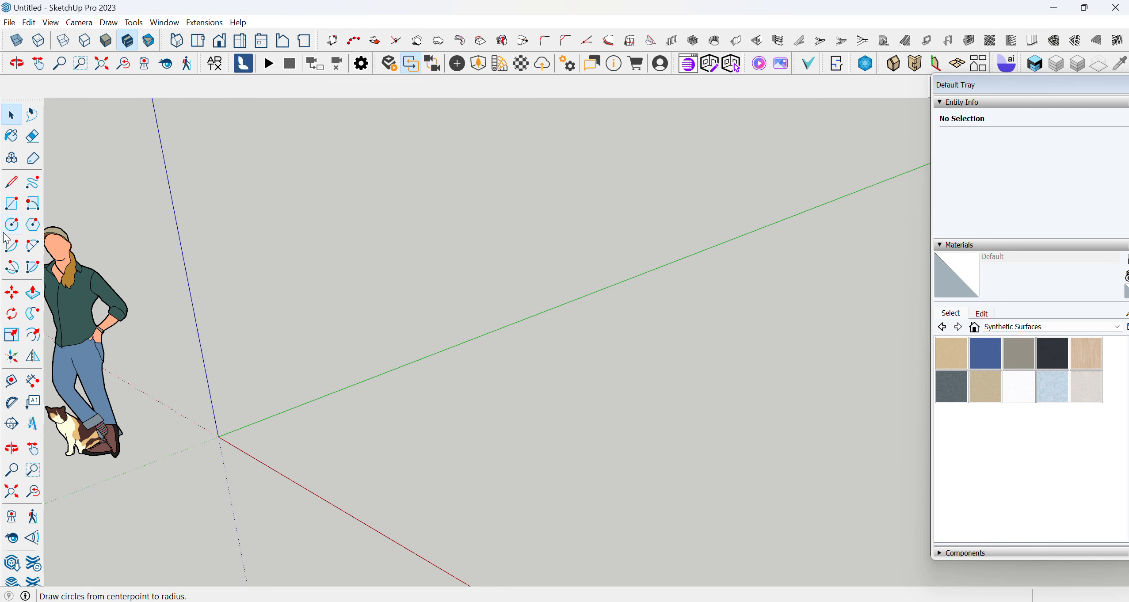
# Draw a 3' by 2' rectangle on the ground between the red and green axes
pyautogui.click(12, 203)
pyautogui.click(448, 409)
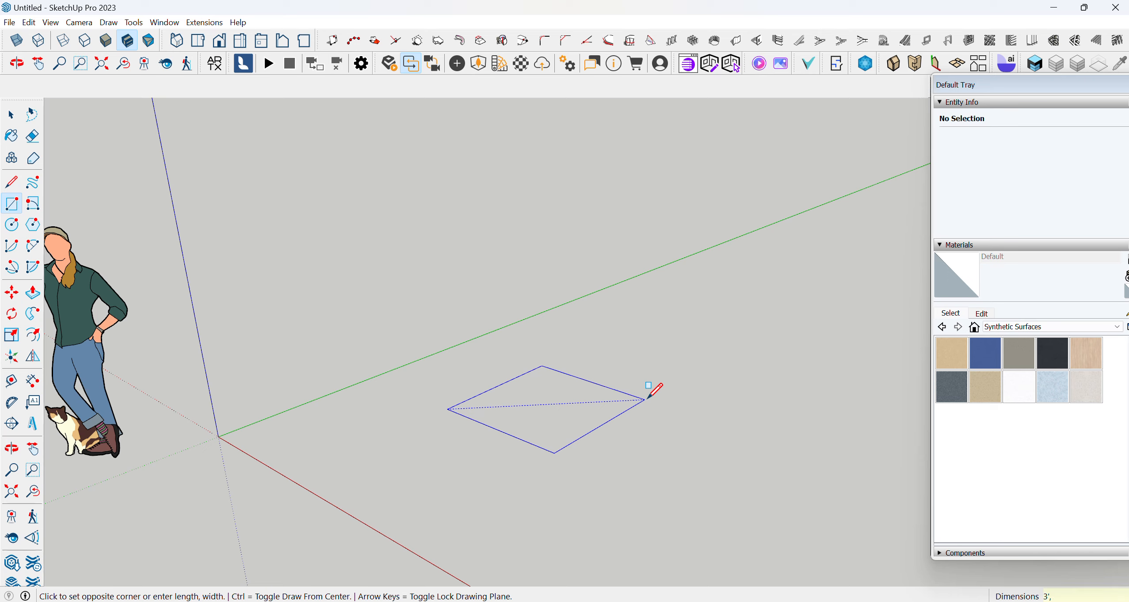
pyautogui.write("'")
pyautogui.press('Return')
# Push/Pull the rectangle up 2" to form the tabletop slab
pyautogui.scroll(3, 523, 434)
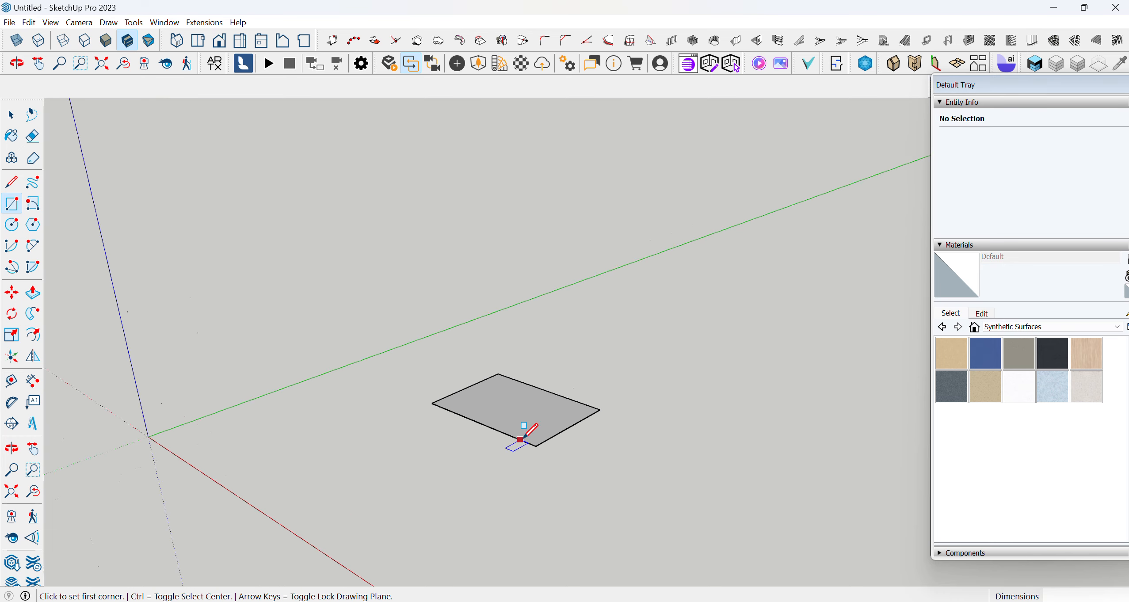
pyautogui.moveTo(548, 443); pyautogui.dragTo(558, 471, button='middle')
pyautogui.click(35, 296)
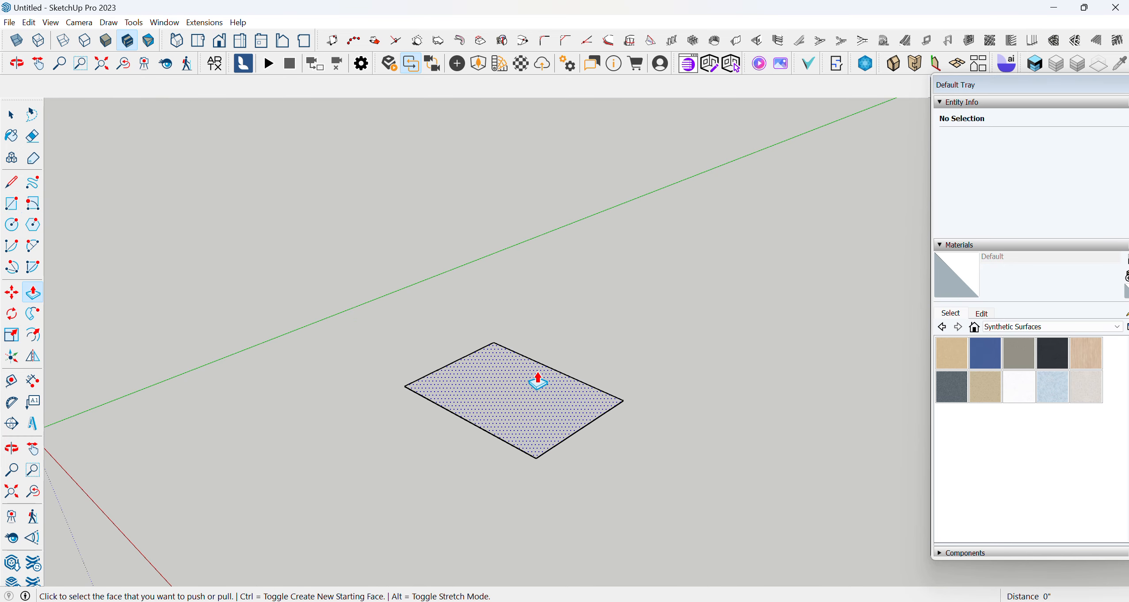
pyautogui.click(517, 396)
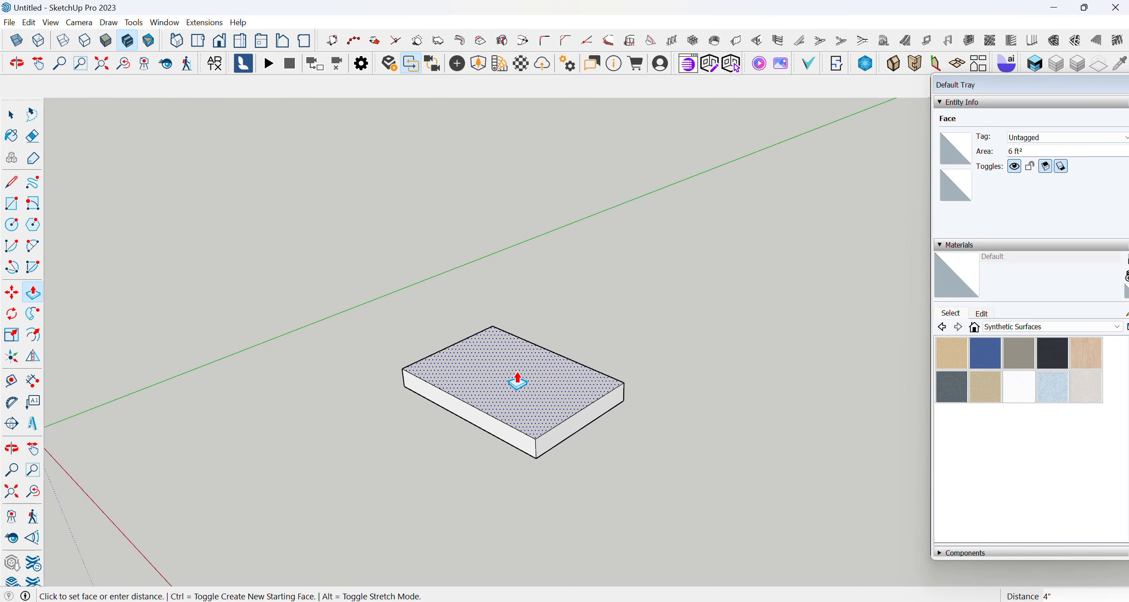
pyautogui.press('Return')
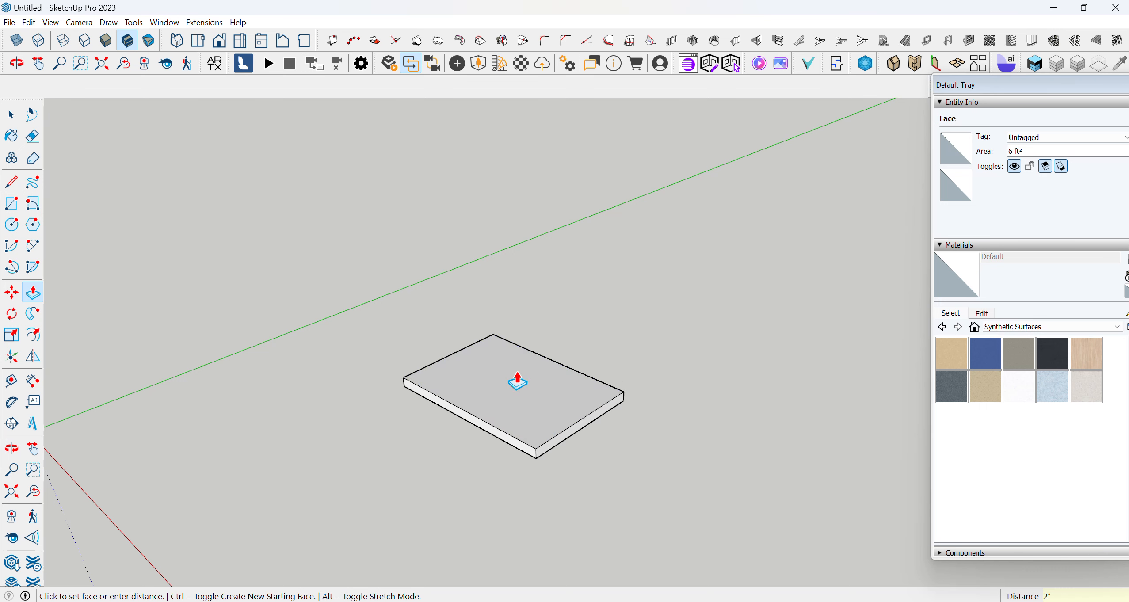
# Select the whole slab and make it a group
pyautogui.click(11, 115)
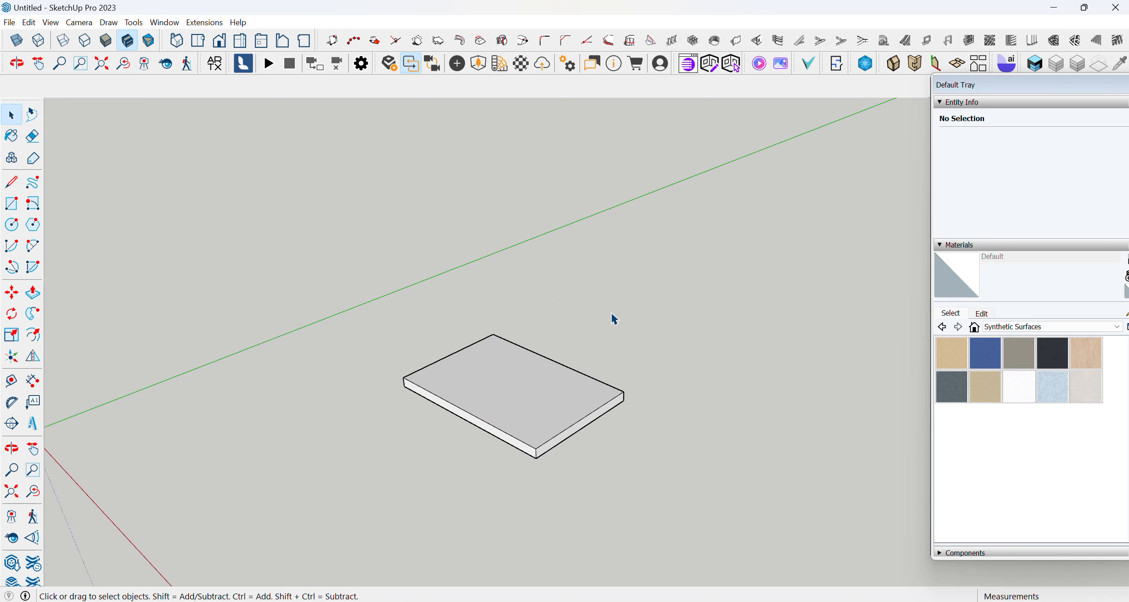
pyautogui.moveTo(442, 476); pyautogui.dragTo(402, 464)
pyautogui.rightClick(475, 400)
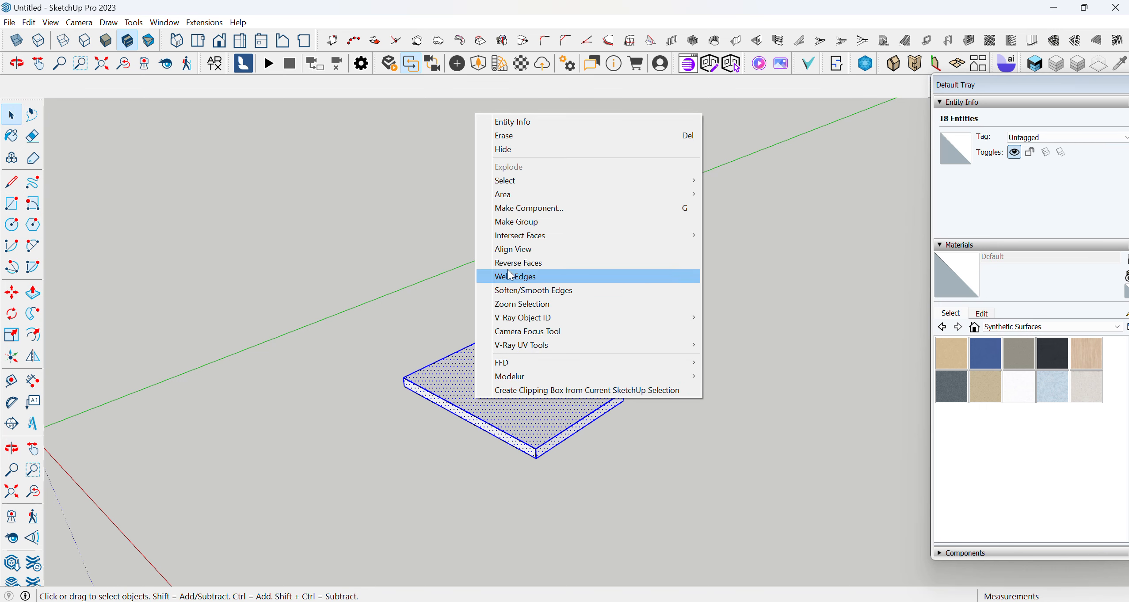
pyautogui.click(516, 222)
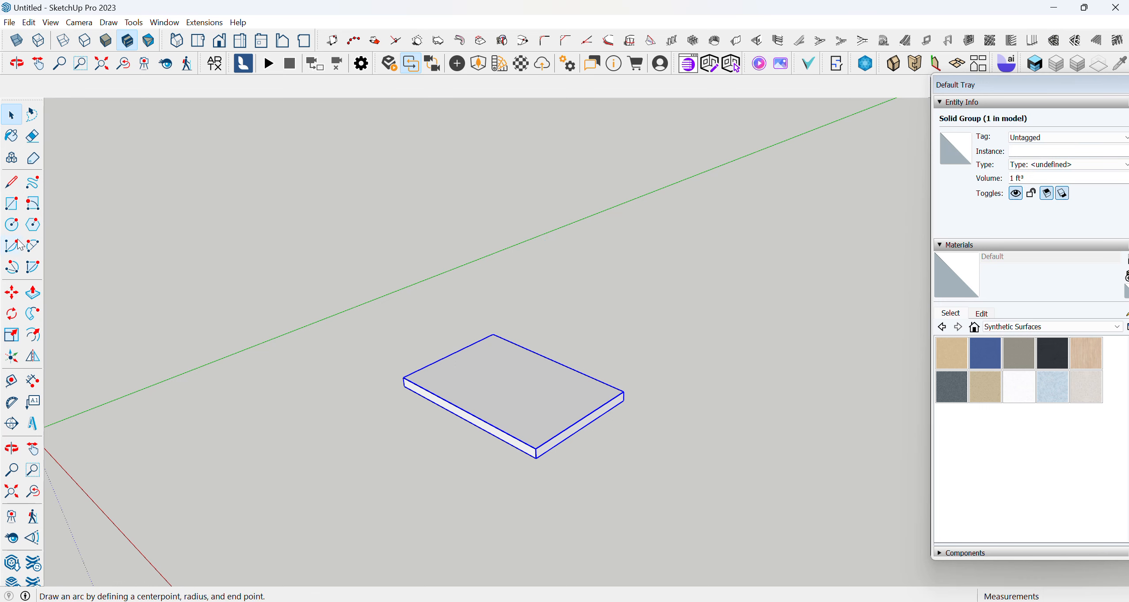
# Move the slab group straight up about 2' 10" from its lower front corner
pyautogui.click(12, 293)
pyautogui.click(536, 457)
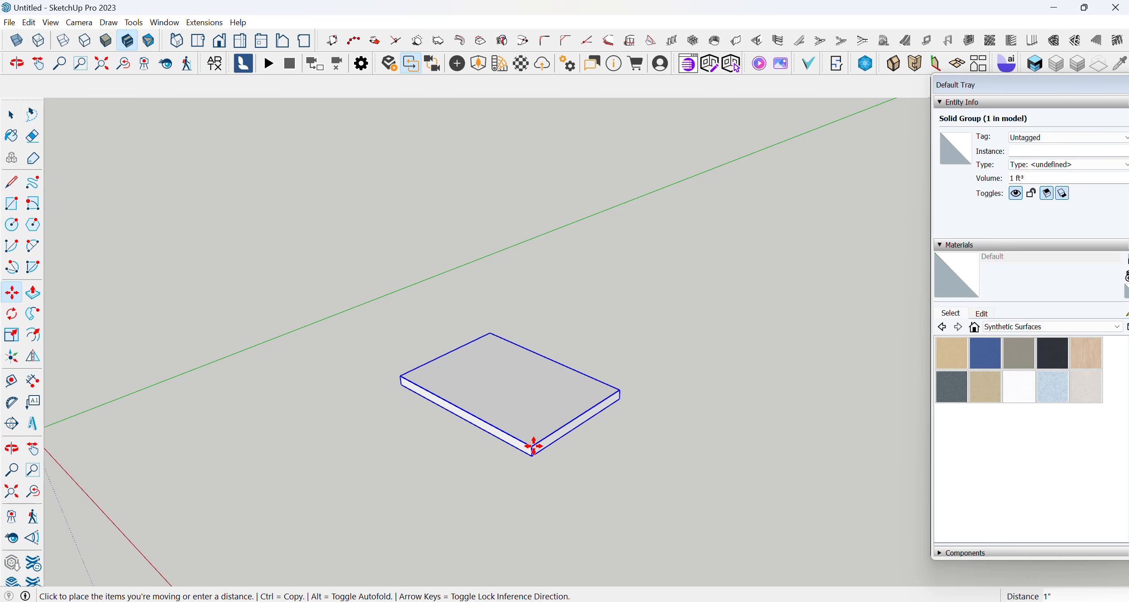
pyautogui.click(529, 273)
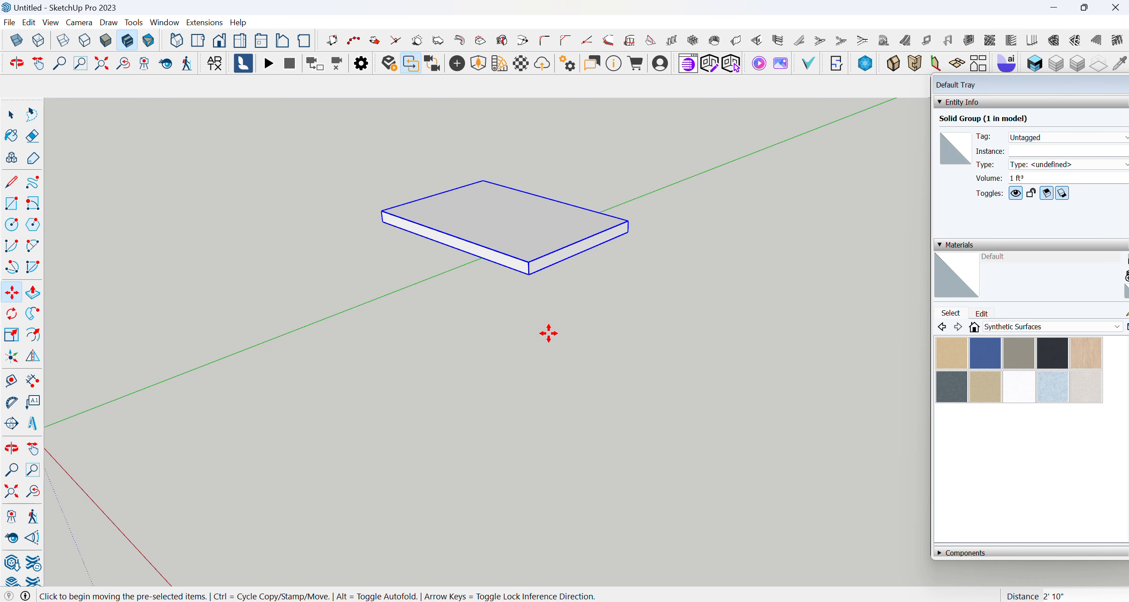
# Open the slab group for editing and offset its underside face inward by 2"
pyautogui.moveTo(547, 279); pyautogui.dragTo(549, 211, button='middle')
pyautogui.click(11, 115)
pyautogui.rightClick(528, 219)
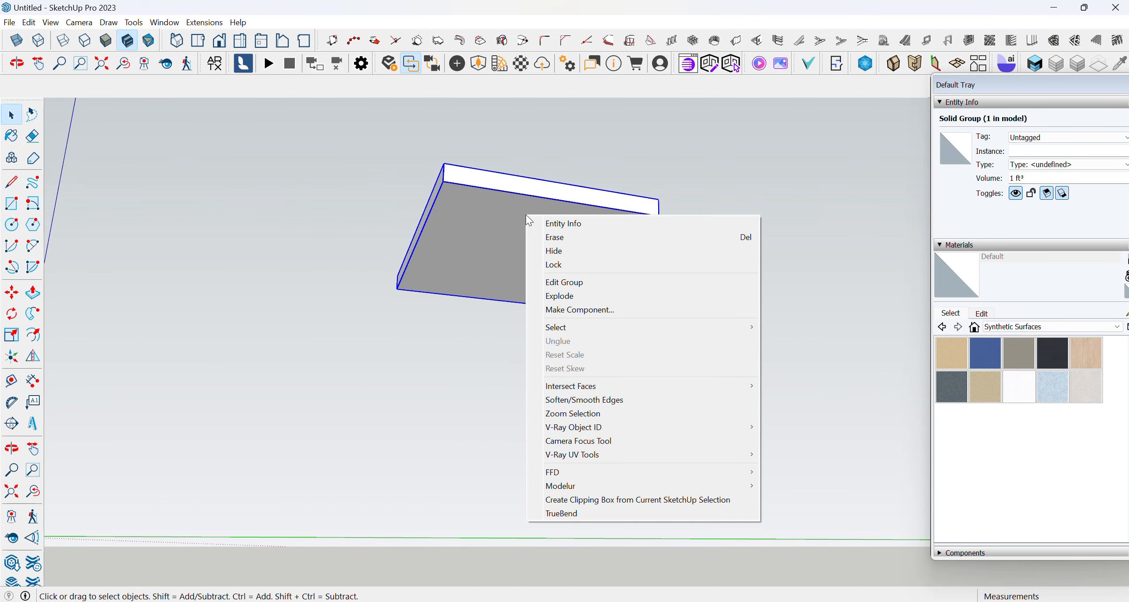
pyautogui.click(564, 282)
pyautogui.moveTo(532, 279); pyautogui.dragTo(336, 301, button='middle')
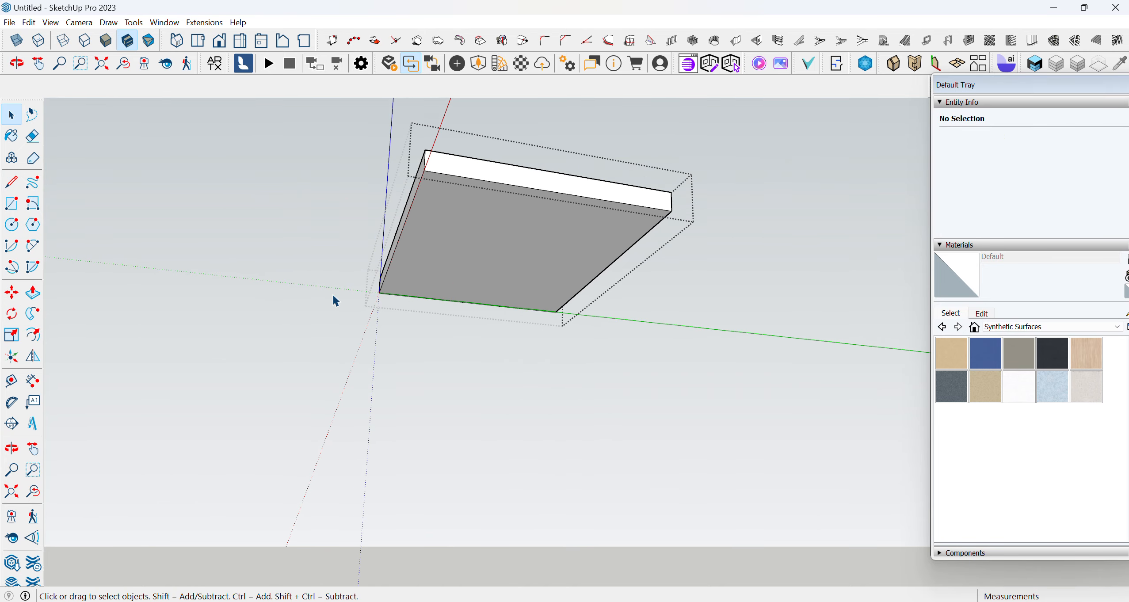
pyautogui.click(33, 335)
pyautogui.click(487, 253)
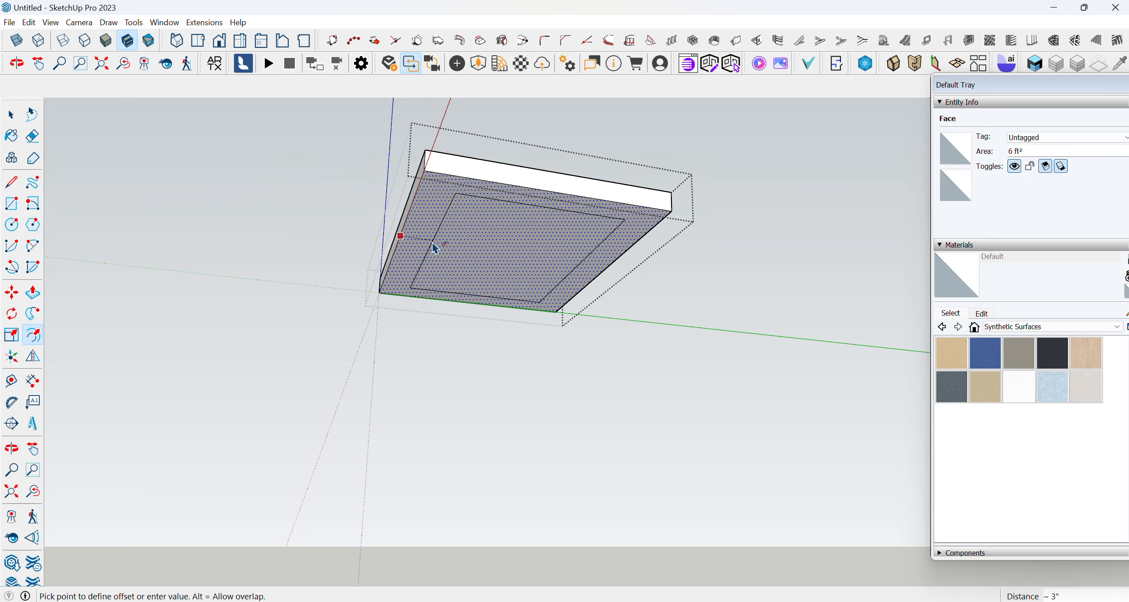
pyautogui.click(436, 248)
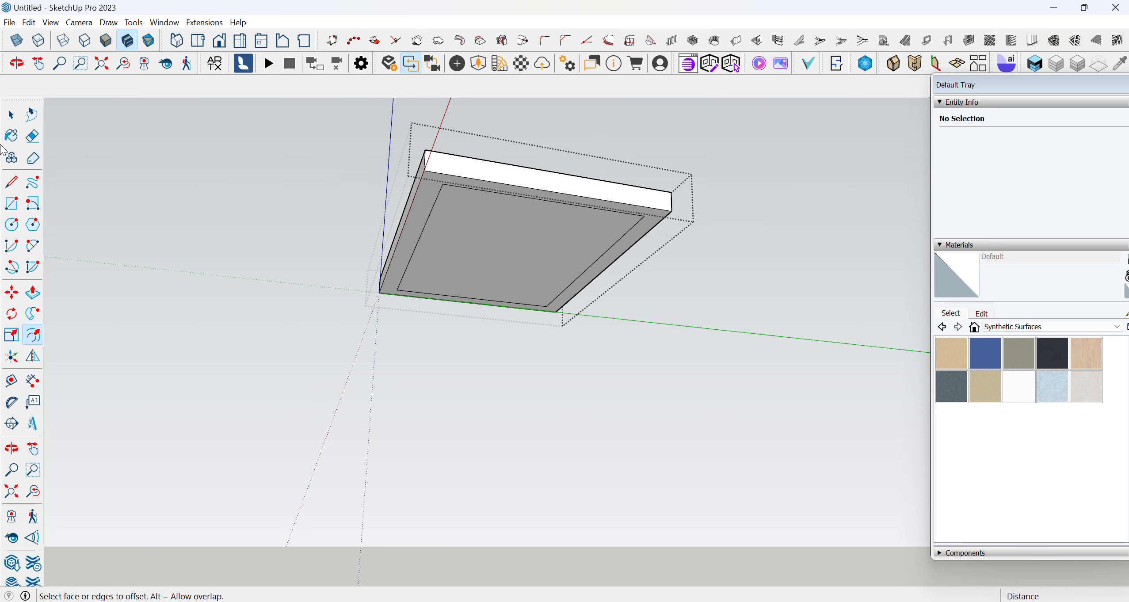
# Draw 2" by 2" squares at the four corners of the slab's underside, between the outer and offset corners
pyautogui.click(12, 203)
pyautogui.scroll(1, 453, 173)
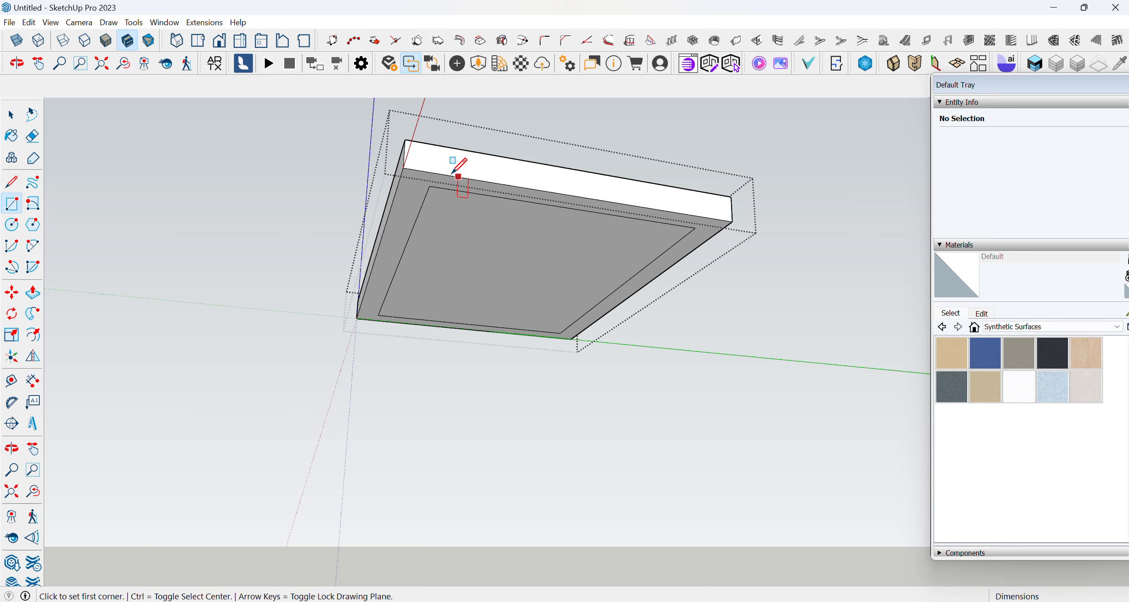
pyautogui.click(404, 167)
pyautogui.click(428, 185)
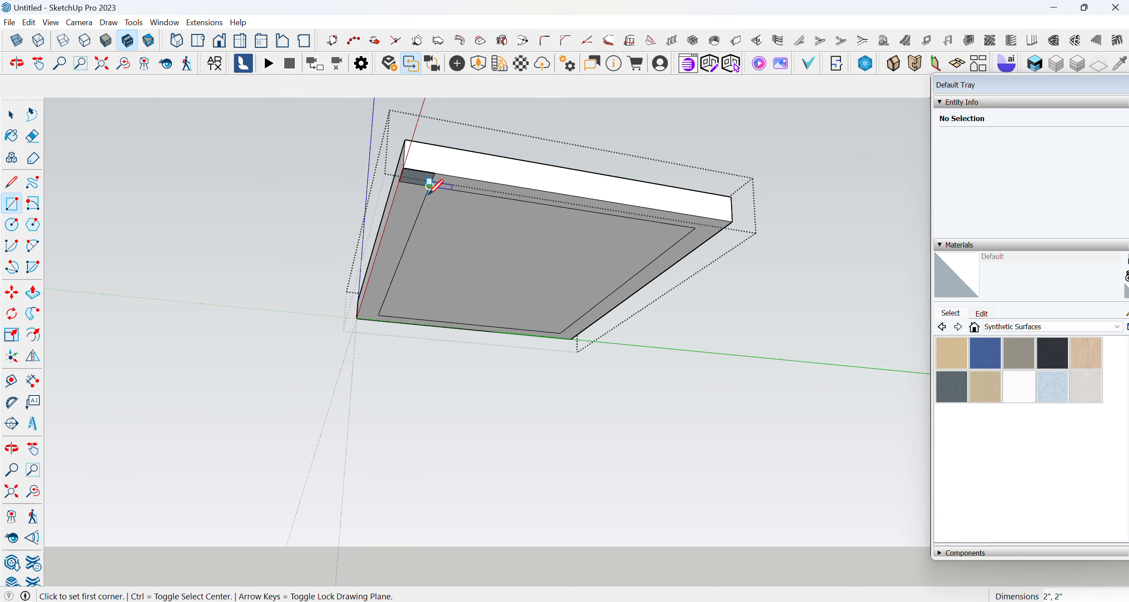
pyautogui.click(732, 221)
pyautogui.click(695, 228)
pyautogui.moveTo(446, 261); pyautogui.dragTo(434, 175, button='middle')
pyautogui.click(378, 329)
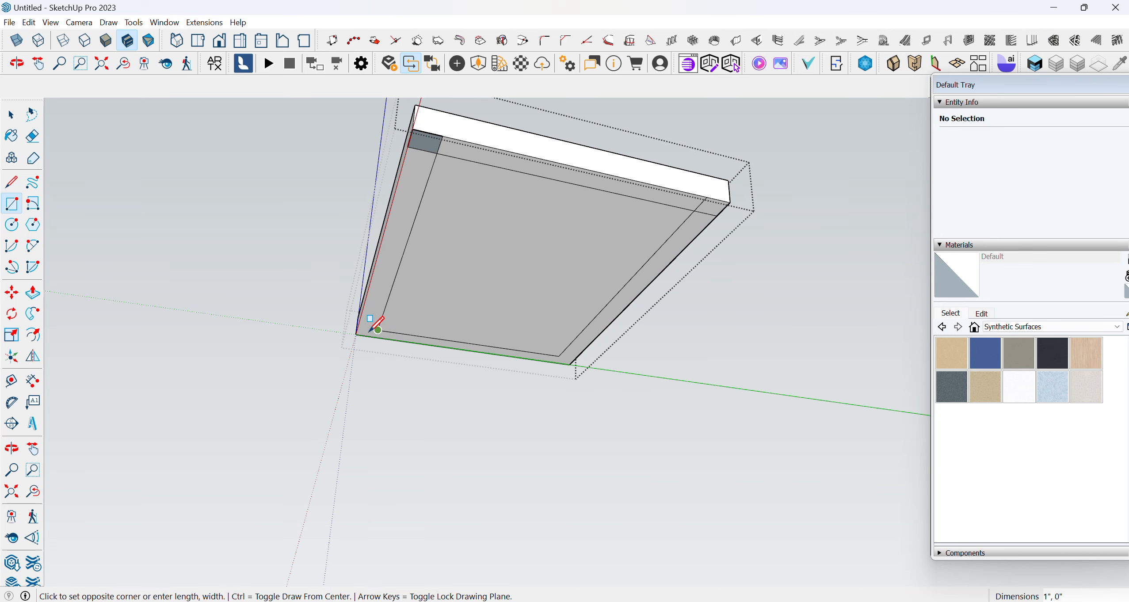
pyautogui.click(356, 333)
pyautogui.click(559, 355)
pyautogui.click(572, 365)
pyautogui.scroll(2, 427, 183)
pyautogui.scroll(-2, 390, 226)
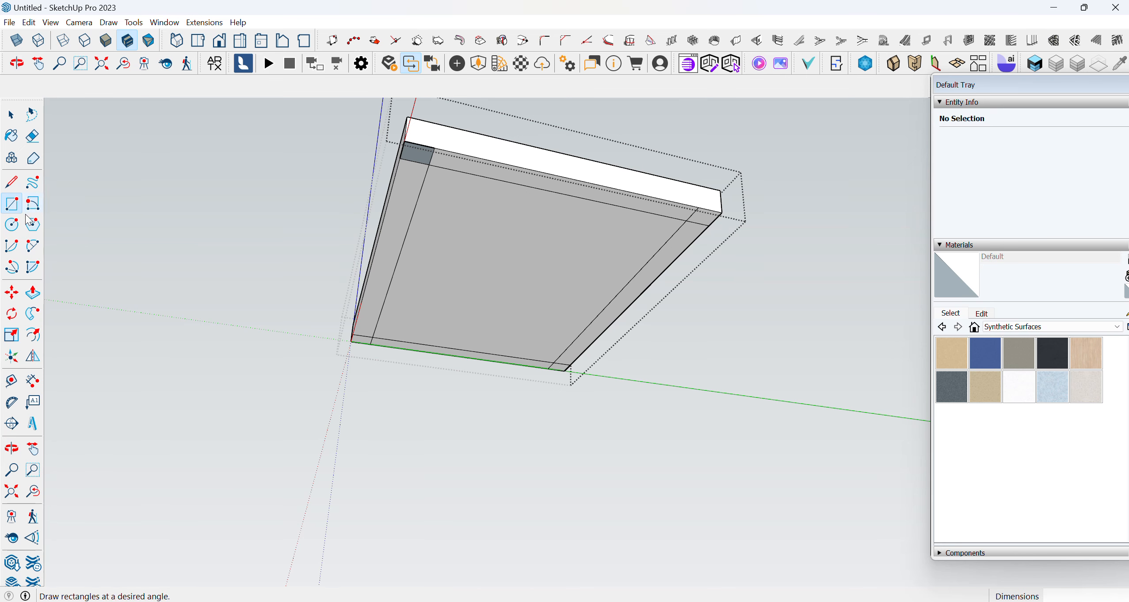
# Push/Pull one corner square on the slab's underside down 1' 6" to form a table leg
pyautogui.click(37, 292)
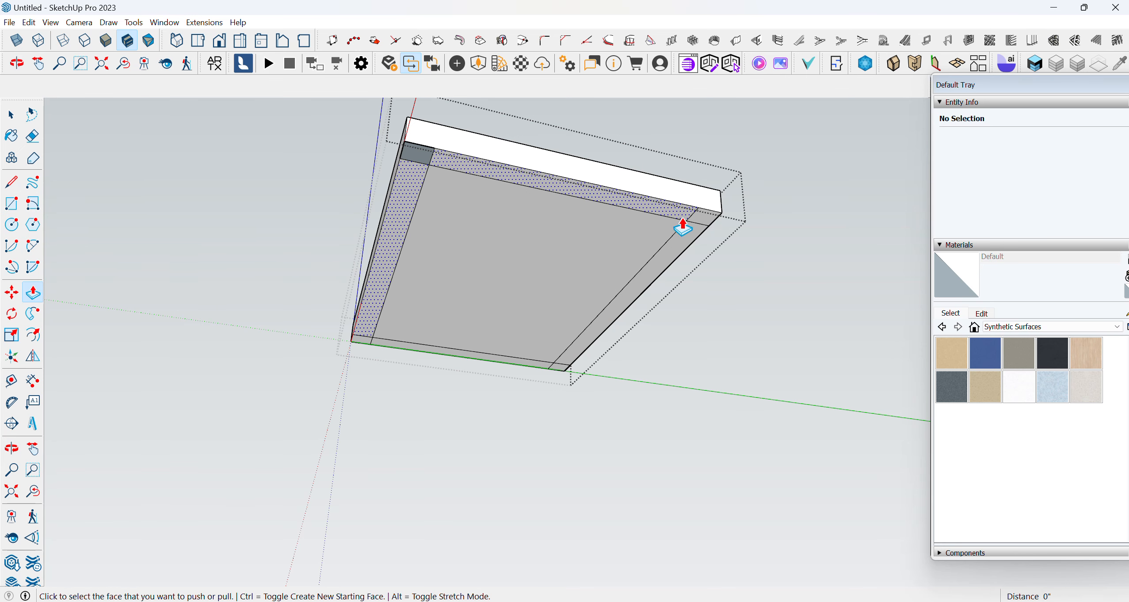
pyautogui.click(698, 221)
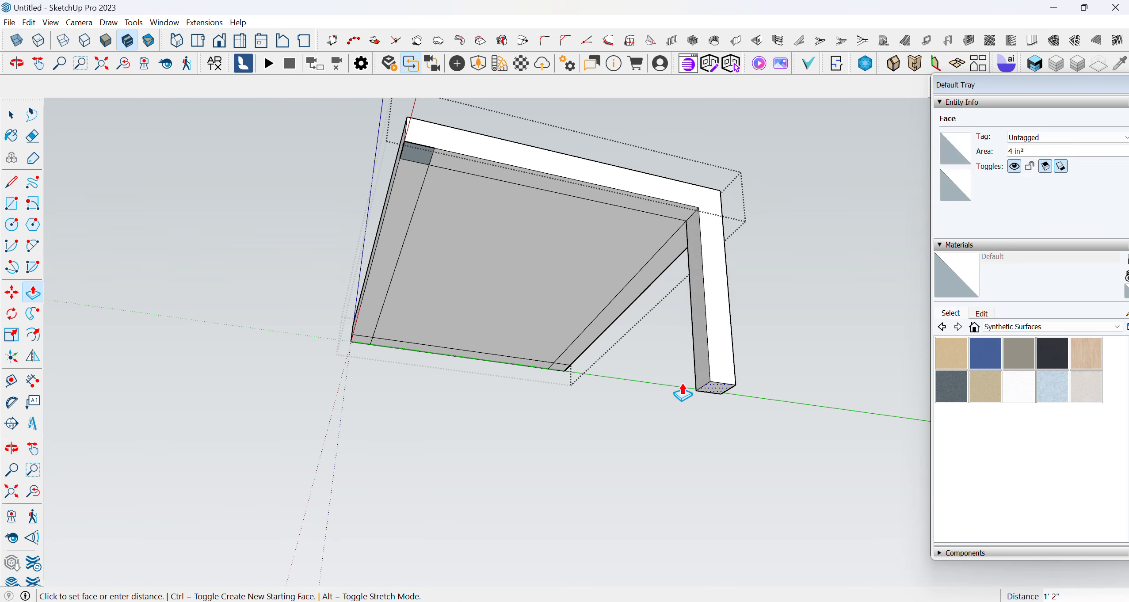
pyautogui.press('Return')
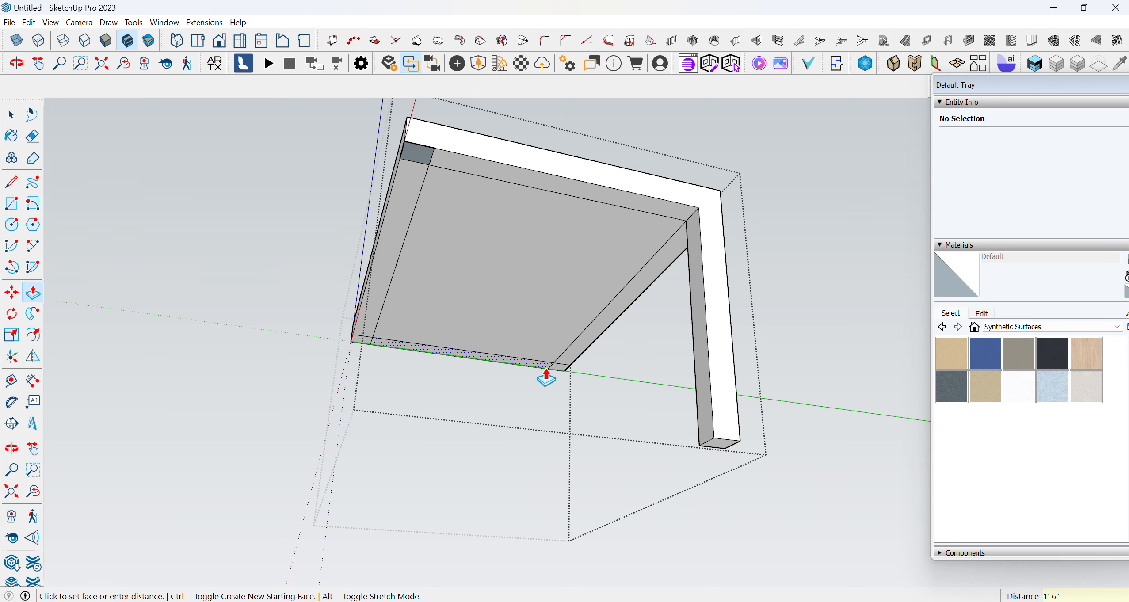
# Draw a 2" by 2" rectangle where the leg meets the tabletop to separate the leg's faces from the slab
pyautogui.click(11, 204)
pyautogui.moveTo(654, 238); pyautogui.dragTo(560, 211, button='middle')
pyautogui.click(560, 211)
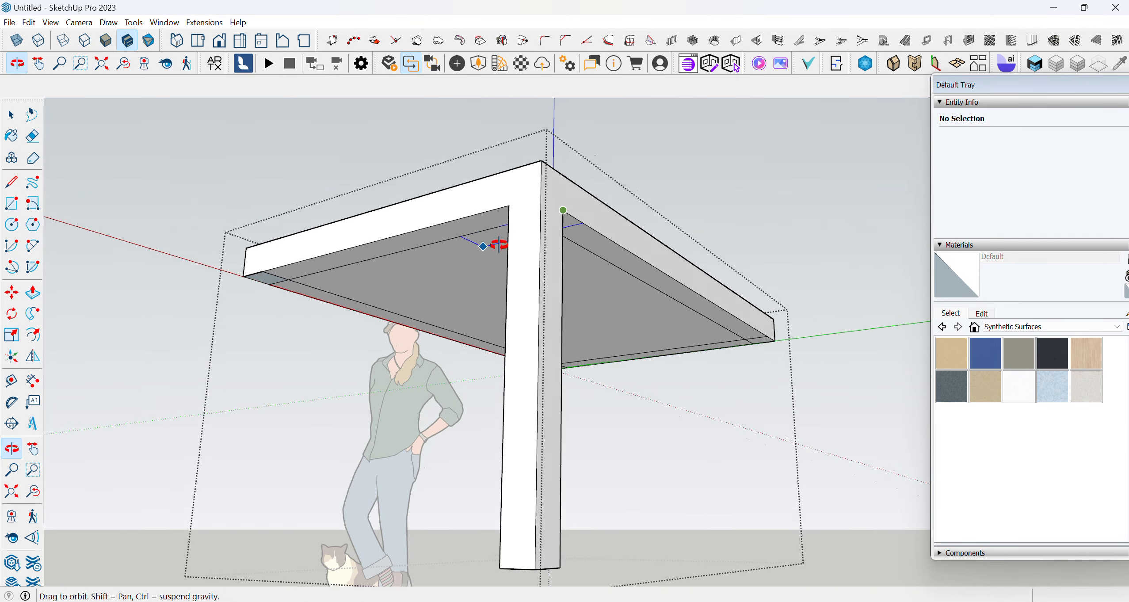
pyautogui.moveTo(496, 244); pyautogui.dragTo(532, 226, button='middle')
pyautogui.click(521, 206)
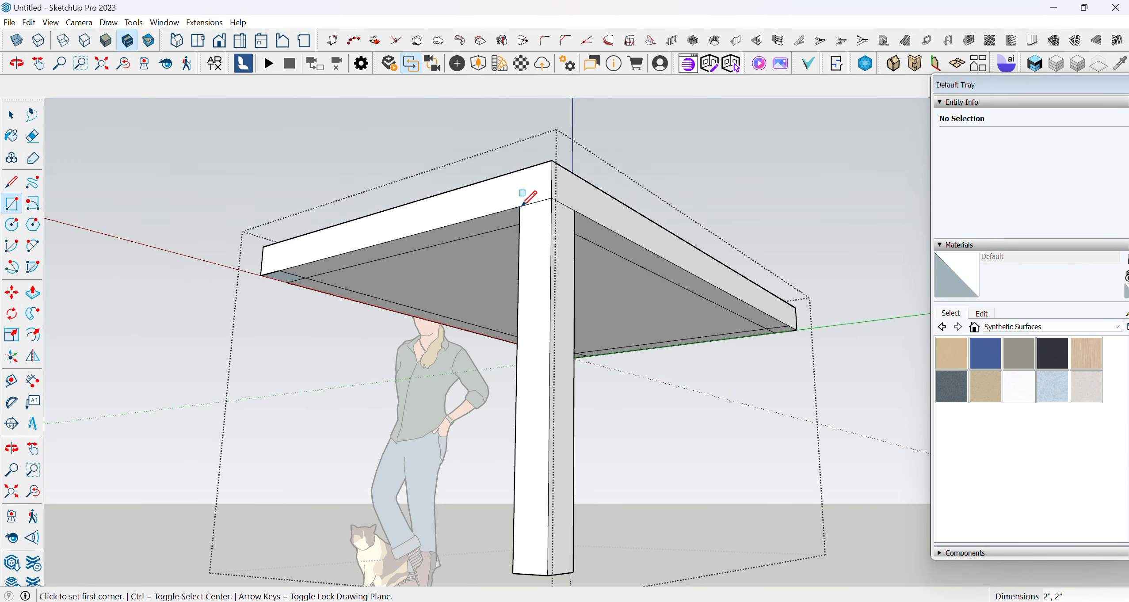
pyautogui.moveTo(482, 258); pyautogui.dragTo(569, 316, button='middle')
# Select all of the leg's geometry and make it a group inside the tabletop group
pyautogui.click(13, 119)
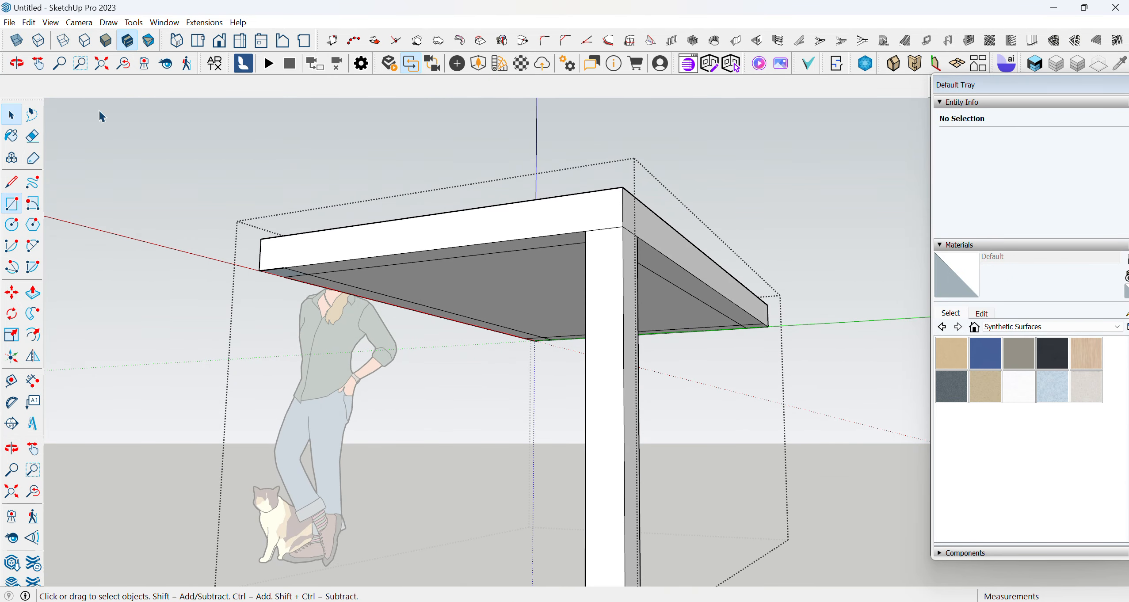
pyautogui.moveTo(101, 113); pyautogui.dragTo(571, 179, button='middle')
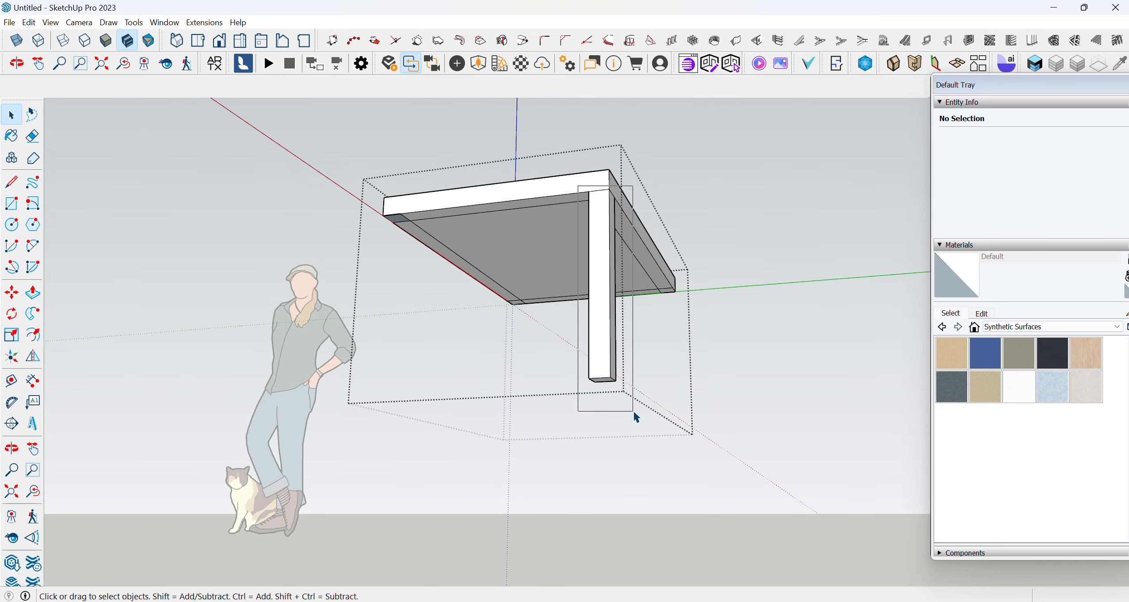
pyautogui.moveTo(633, 409); pyautogui.dragTo(632, 409)
pyautogui.rightClick(604, 283)
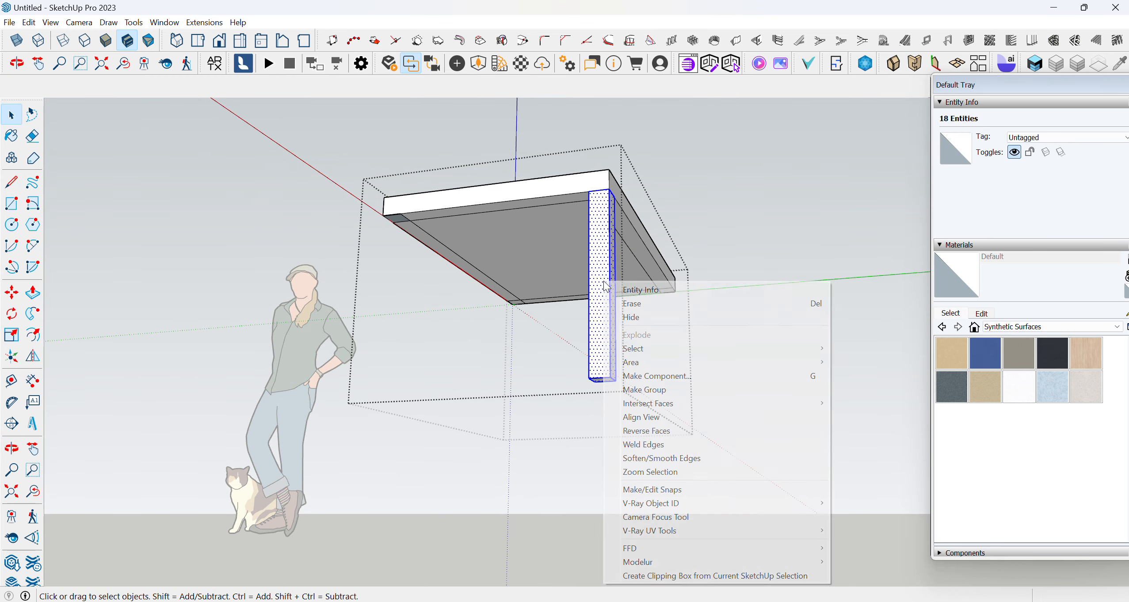
pyautogui.click(650, 389)
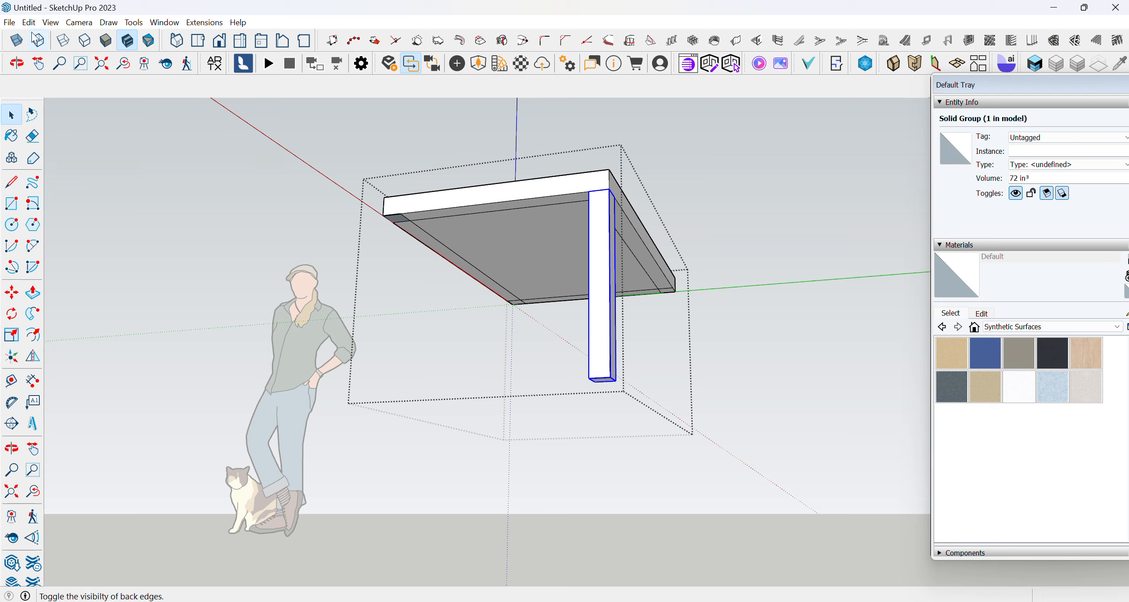
# Copy the leg group, paste it, and move the copy to the second corner of the tabletop's underside
pyautogui.click(50, 22)
pyautogui.moveTo(27, 25)
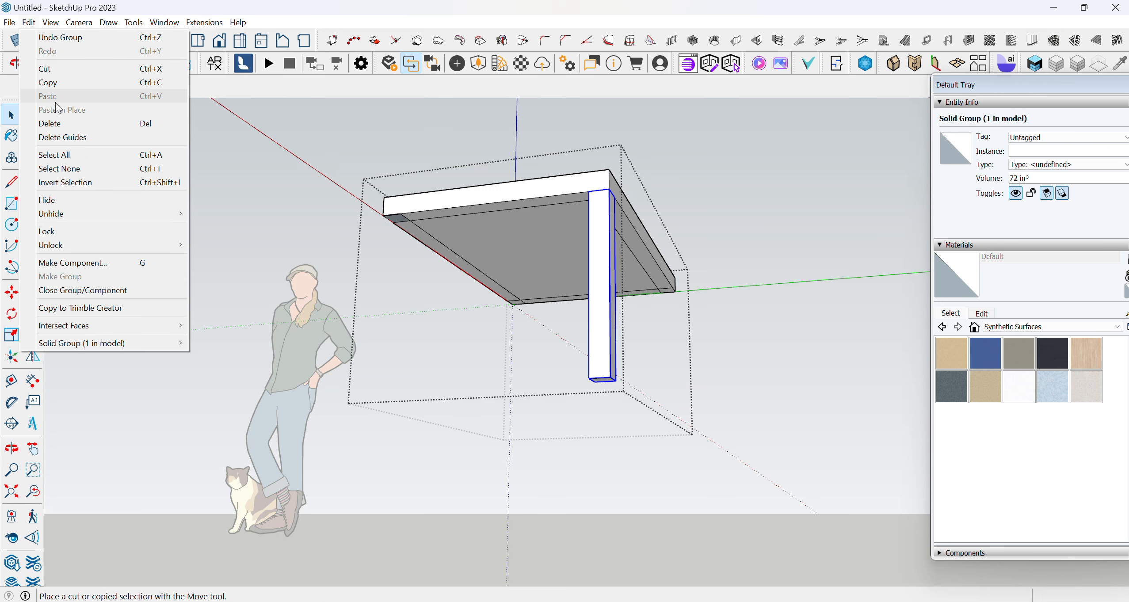
pyautogui.click(48, 82)
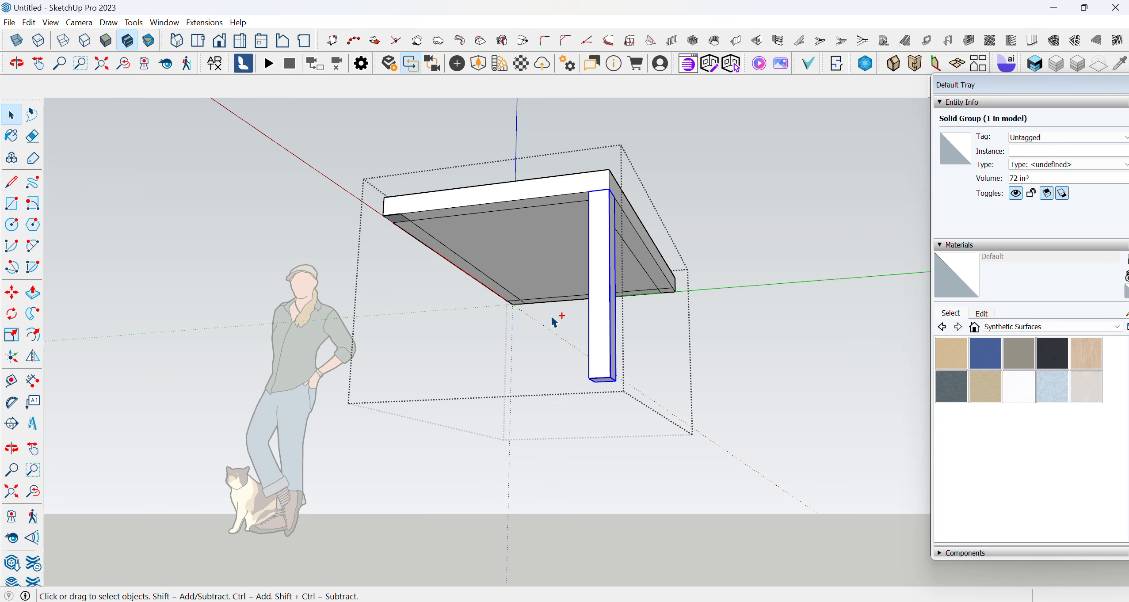
pyautogui.hotkey('ctrl', 'v')
pyautogui.click(523, 332)
pyautogui.moveTo(520, 319); pyautogui.dragTo(479, 232, button='middle')
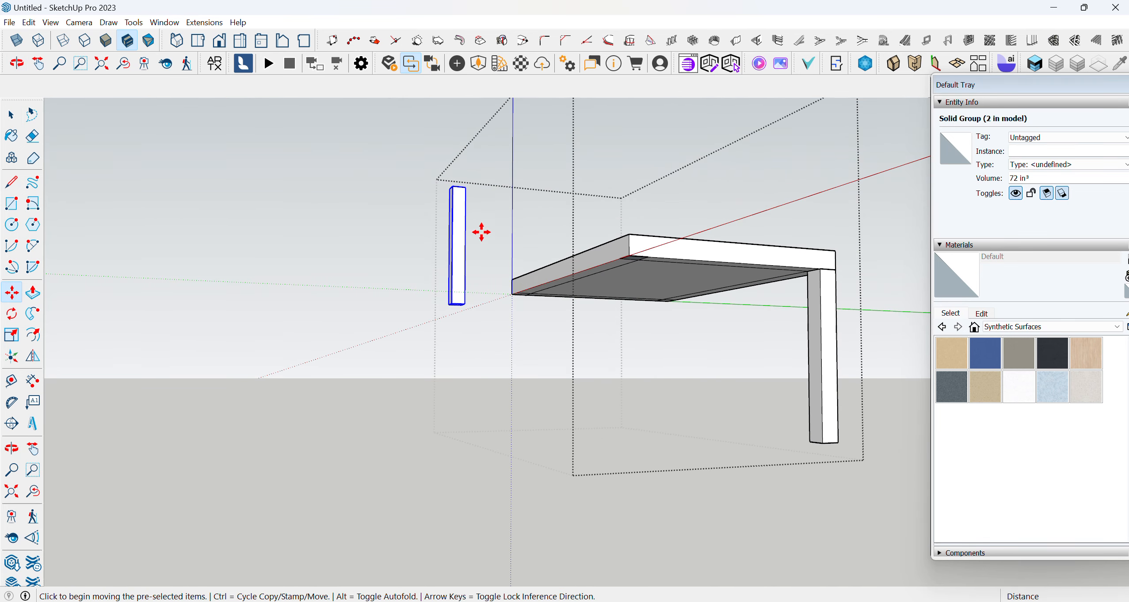
pyautogui.click(453, 181)
pyautogui.click(625, 252)
pyautogui.scroll(3, 588, 367)
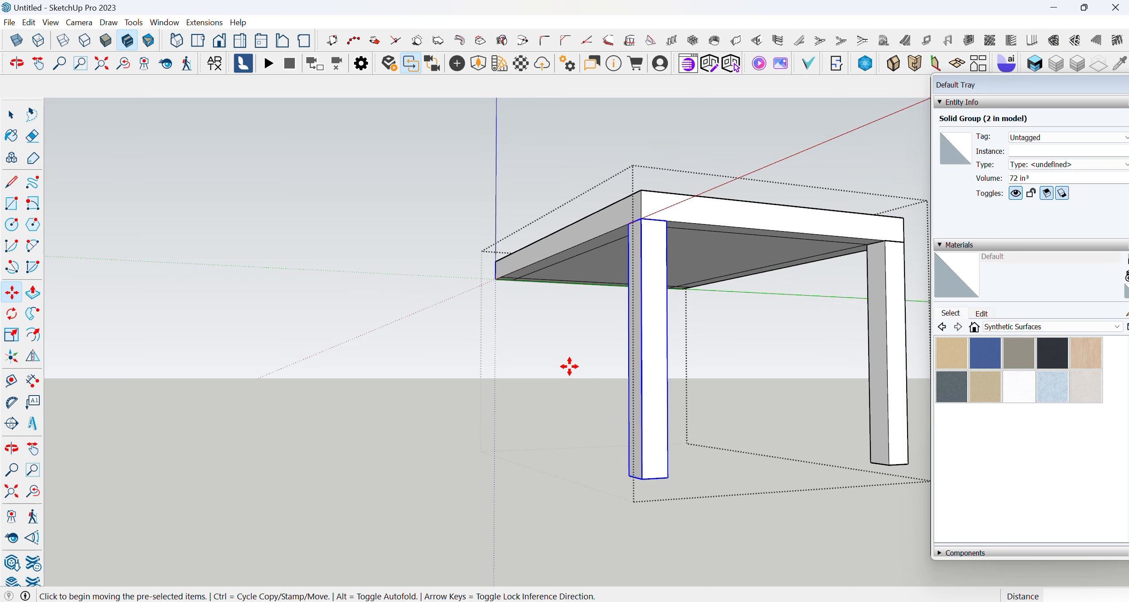
# Paste a third leg and move it corner to corner under the tabletop at the origin corner
pyautogui.hotkey('ctrl', 'v')
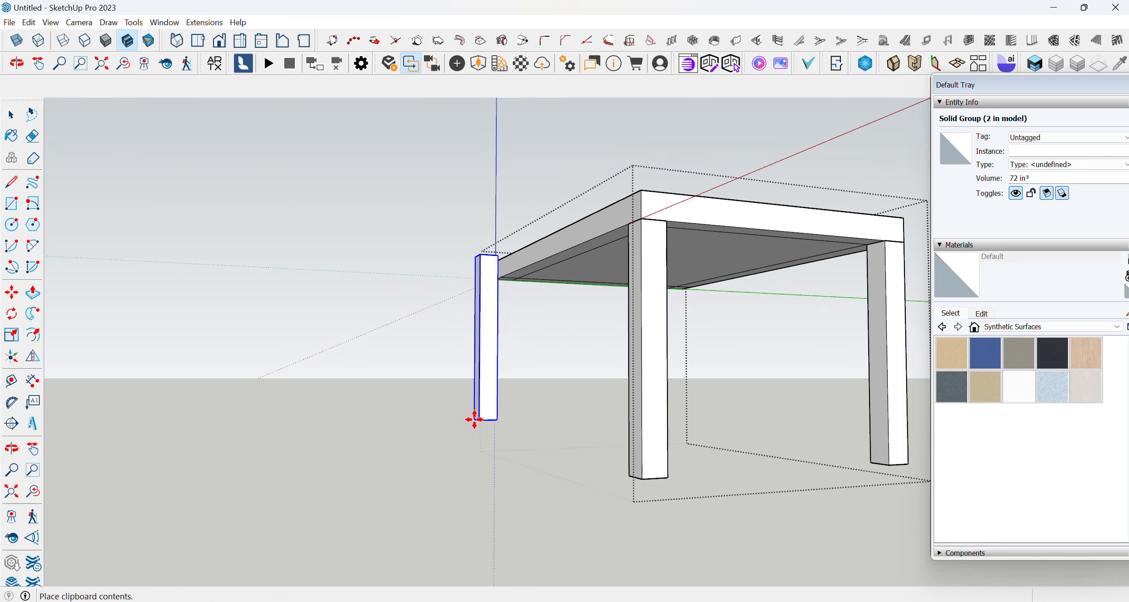
pyautogui.click(474, 419)
pyautogui.scroll(3, 441, 295)
pyautogui.click(441, 295)
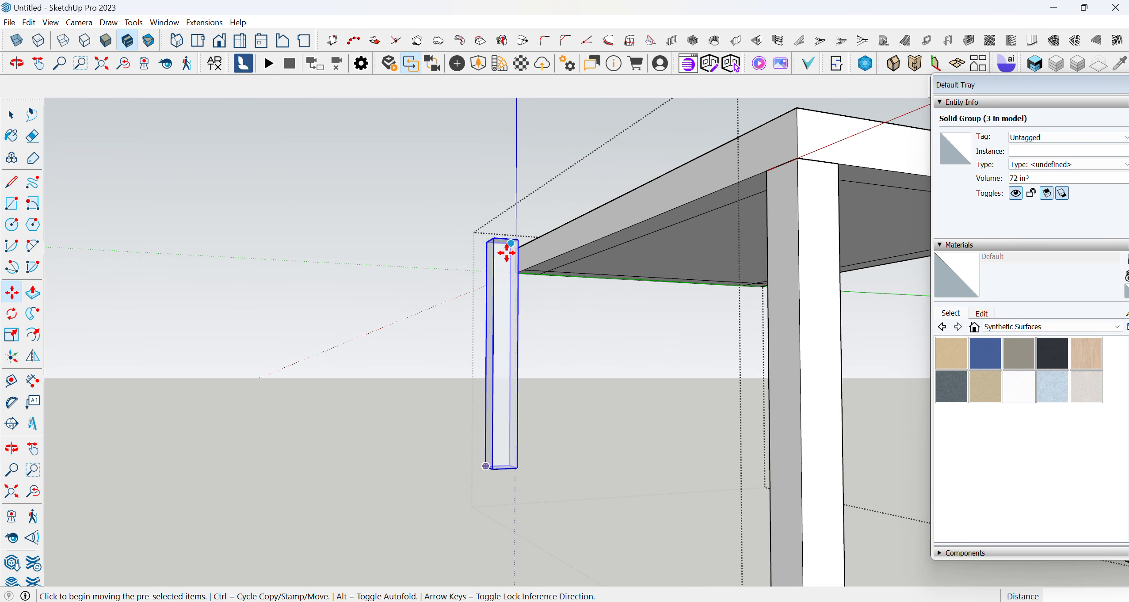
pyautogui.click(519, 272)
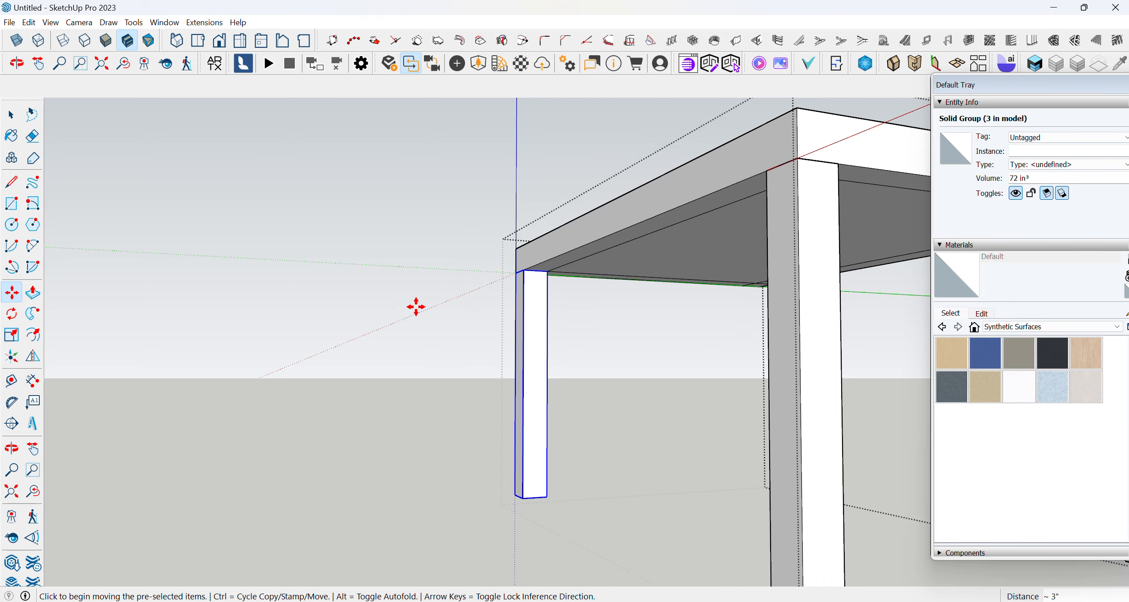
pyautogui.moveTo(415, 307); pyautogui.dragTo(539, 350, button='middle')
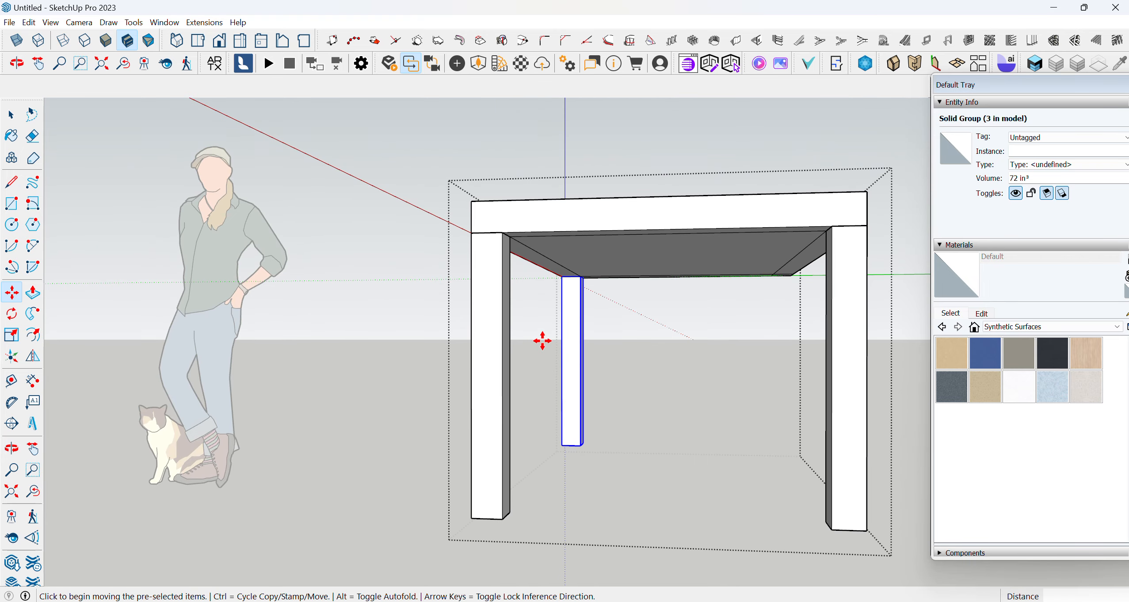
# Paste a fourth leg and snap it under the tabletop's last free corner
pyautogui.hotkey('ctrl', 'v')
pyautogui.click(713, 449)
pyautogui.moveTo(786, 443); pyautogui.dragTo(575, 324, button='middle')
pyautogui.click(558, 304)
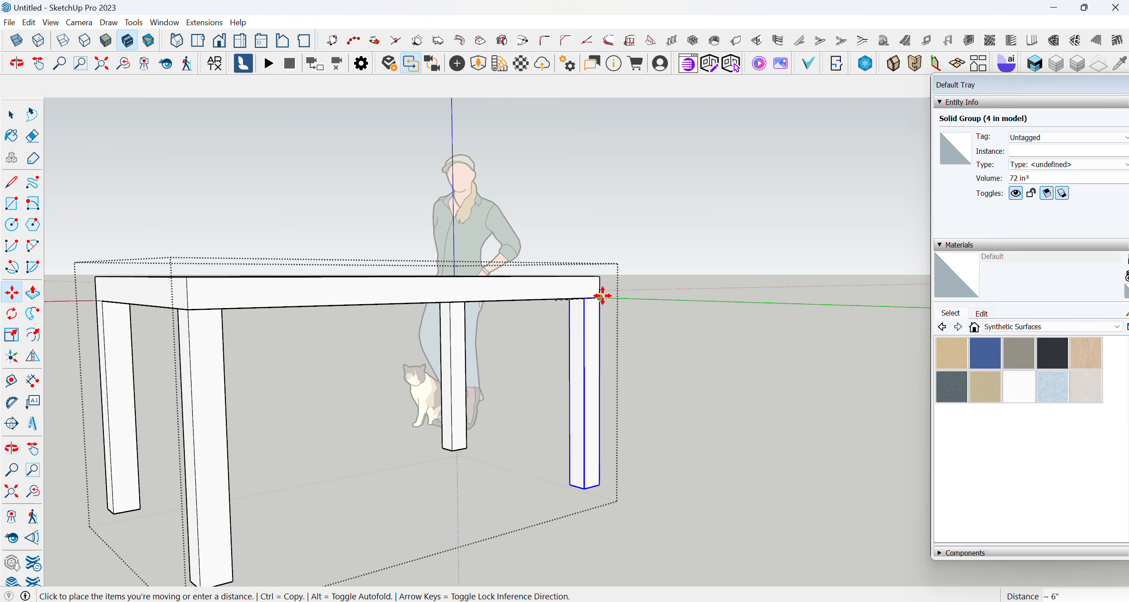
pyautogui.click(599, 298)
pyautogui.moveTo(698, 297); pyautogui.dragTo(679, 420, button='middle')
pyautogui.scroll(-3, 524, 249)
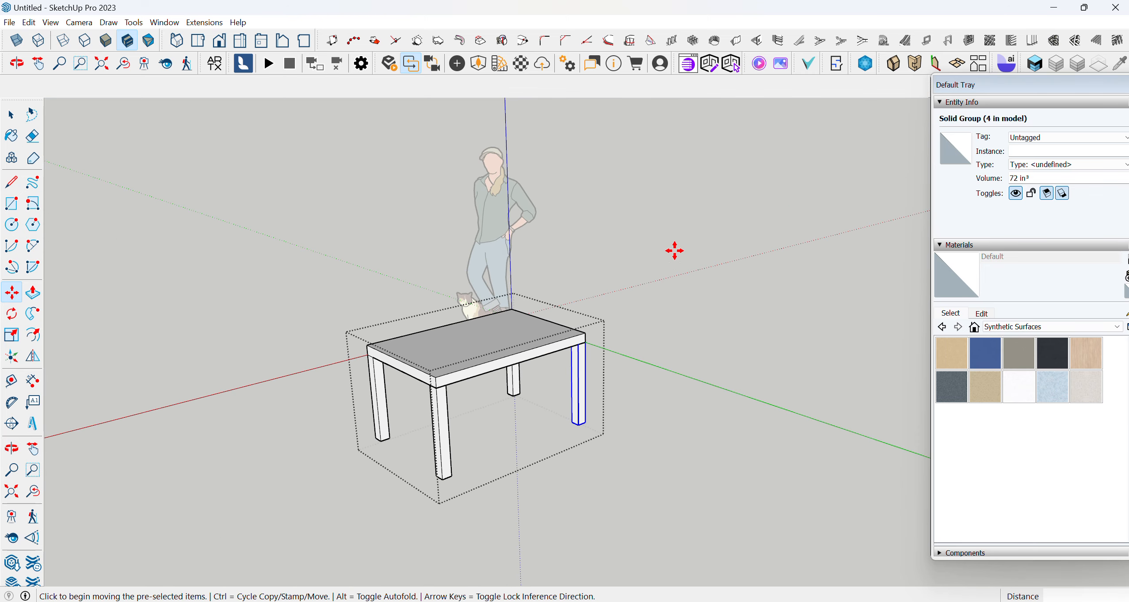
# Close the tabletop group and view the four-legged table
pyautogui.moveTo(673, 251); pyautogui.dragTo(668, 330, button='middle')
pyautogui.scroll(2, 482, 518)
pyautogui.moveTo(537, 491); pyautogui.dragTo(373, 403, button='middle')
pyautogui.scroll(-3, 383, 305)
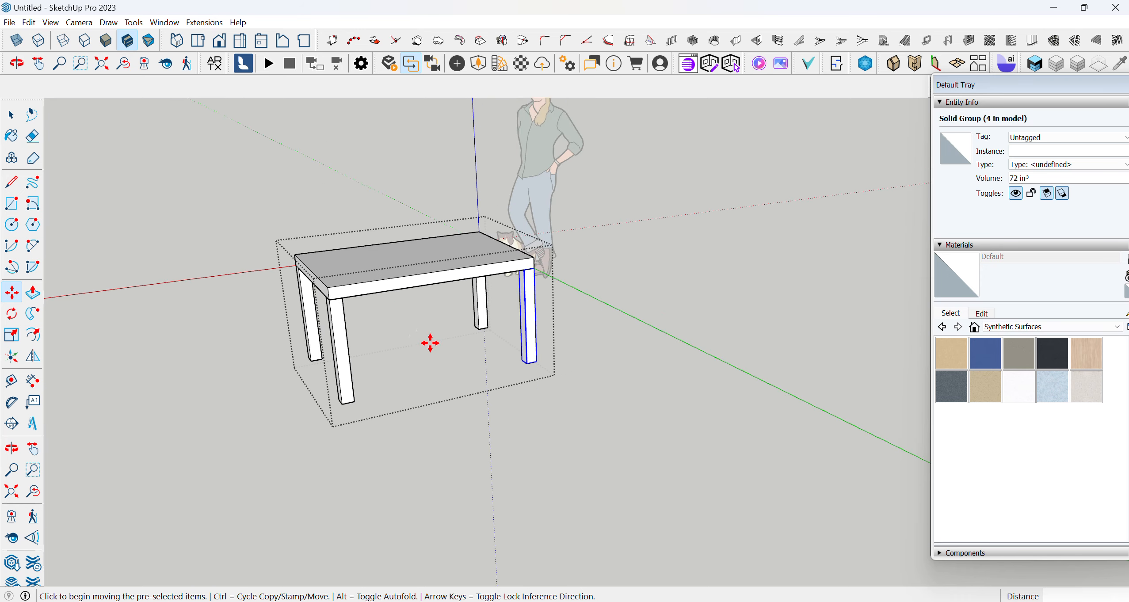
pyautogui.click(15, 117)
pyautogui.click(220, 139)
pyautogui.moveTo(411, 243); pyautogui.dragTo(437, 329, button='middle')
pyautogui.moveTo(245, 282); pyautogui.dragTo(542, 509, button='middle')
pyautogui.scroll(3, 461, 475)
pyautogui.scroll(-3, 460, 466)
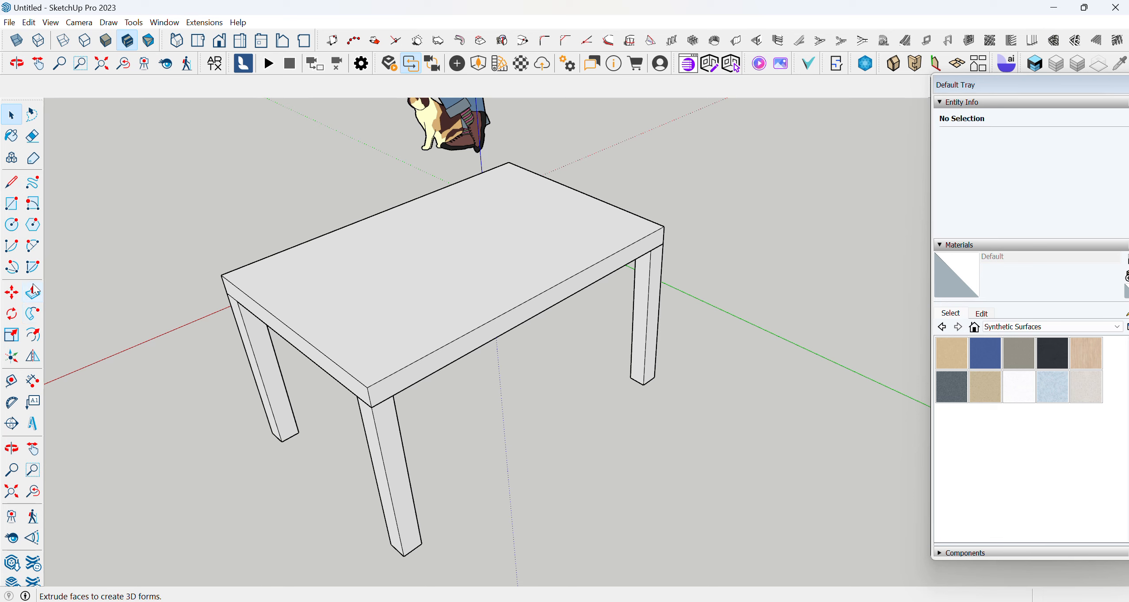
# Reopen the tabletop group and offset its top face inward to form a narrow border
pyautogui.click(33, 335)
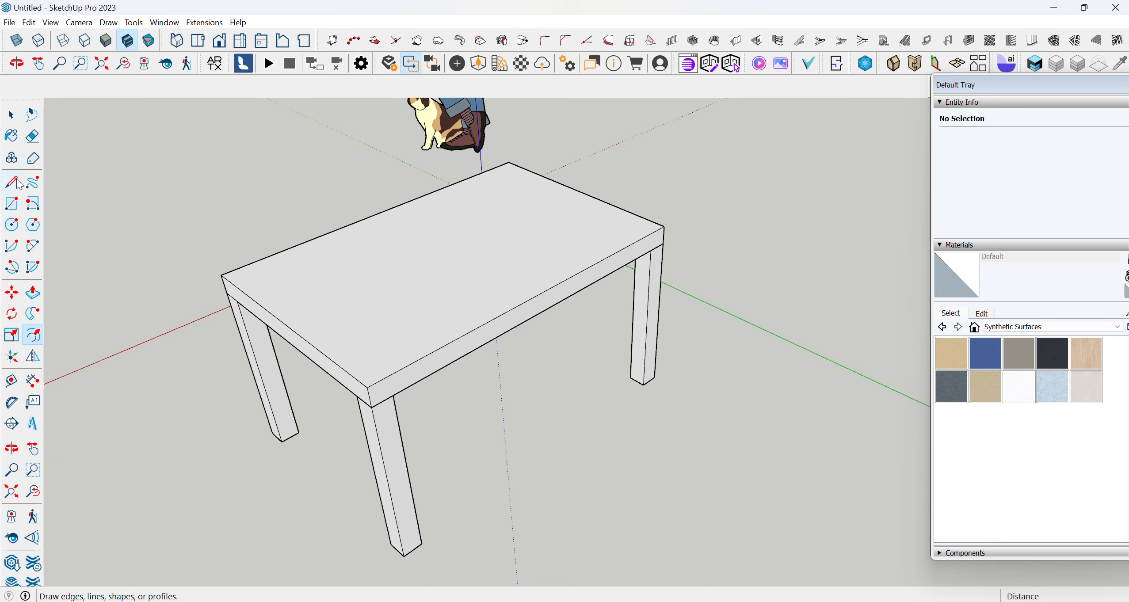
pyautogui.press('space')
pyautogui.doubleClick(414, 291)
pyautogui.click(414, 291)
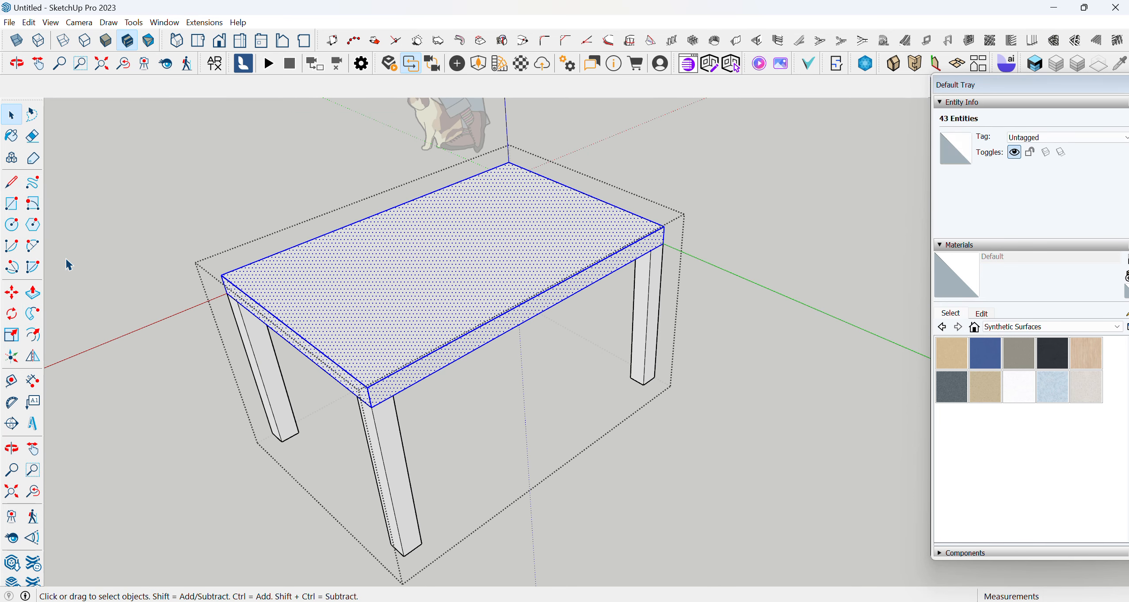
pyautogui.click(33, 334)
pyautogui.click(295, 287)
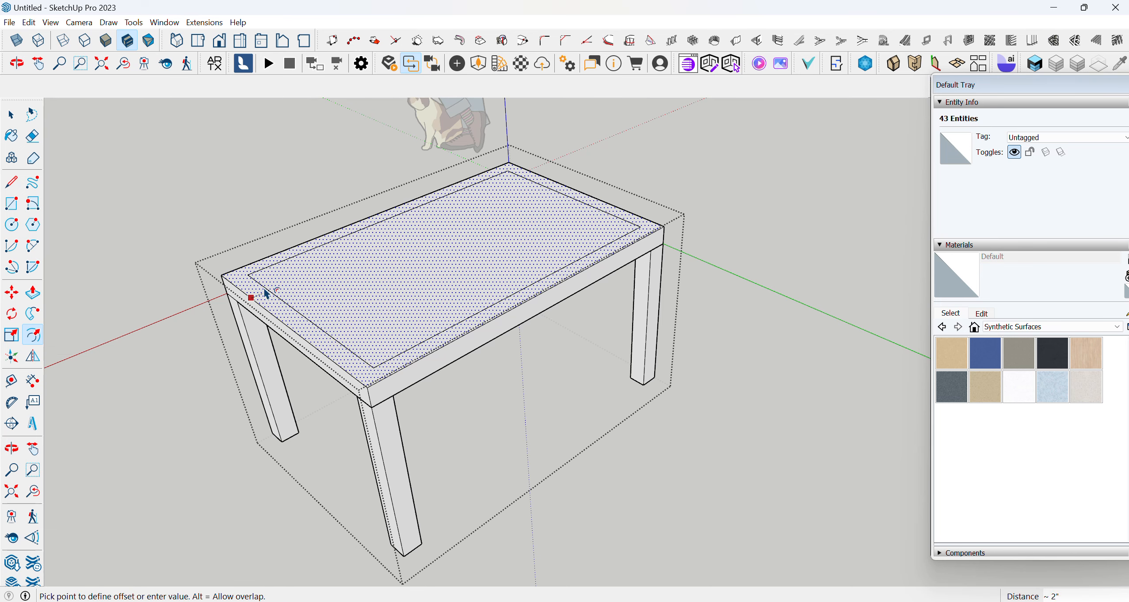
pyautogui.click(252, 295)
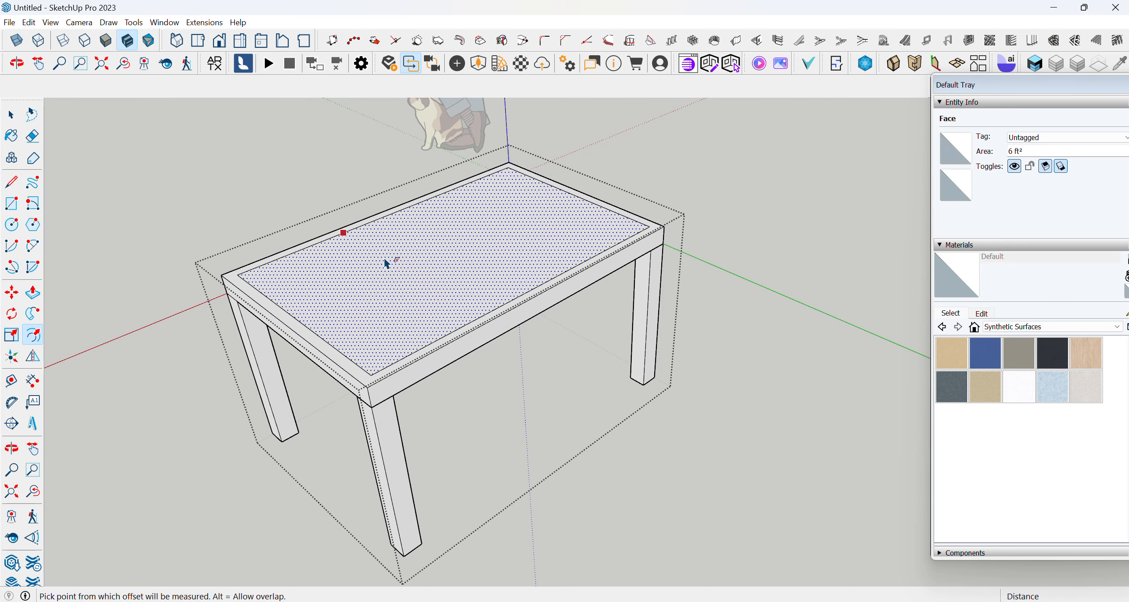
# Push/Pull the inner face of the tabletop up about 1" to form a raised panel
pyautogui.scroll(5, 385, 262)
pyautogui.scroll(-3, 434, 342)
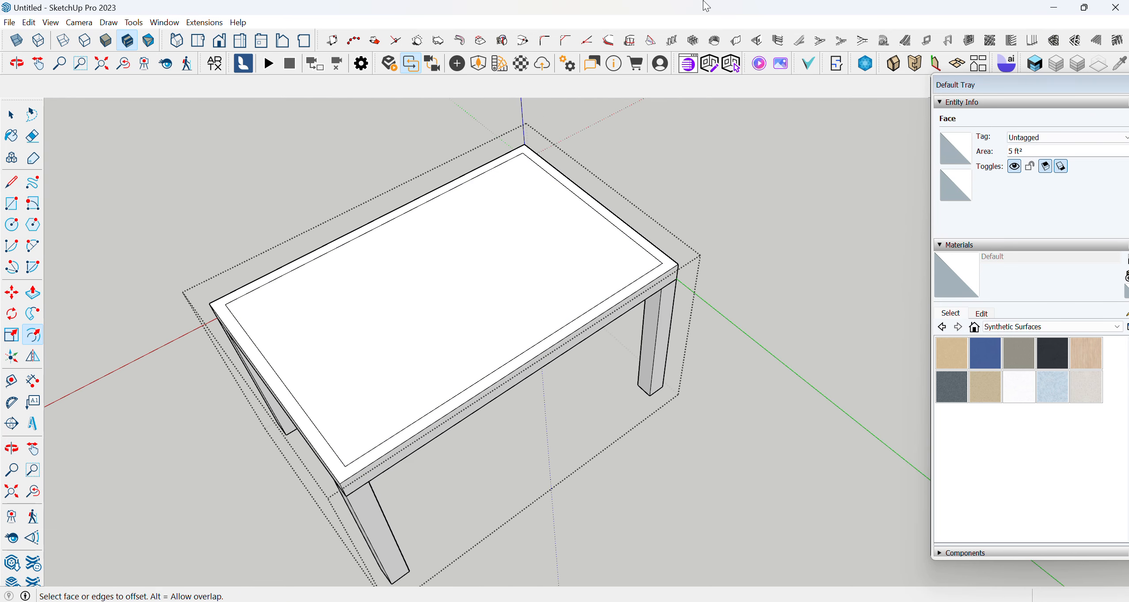
pyautogui.scroll(3, 272, 452)
pyautogui.scroll(-3, 340, 413)
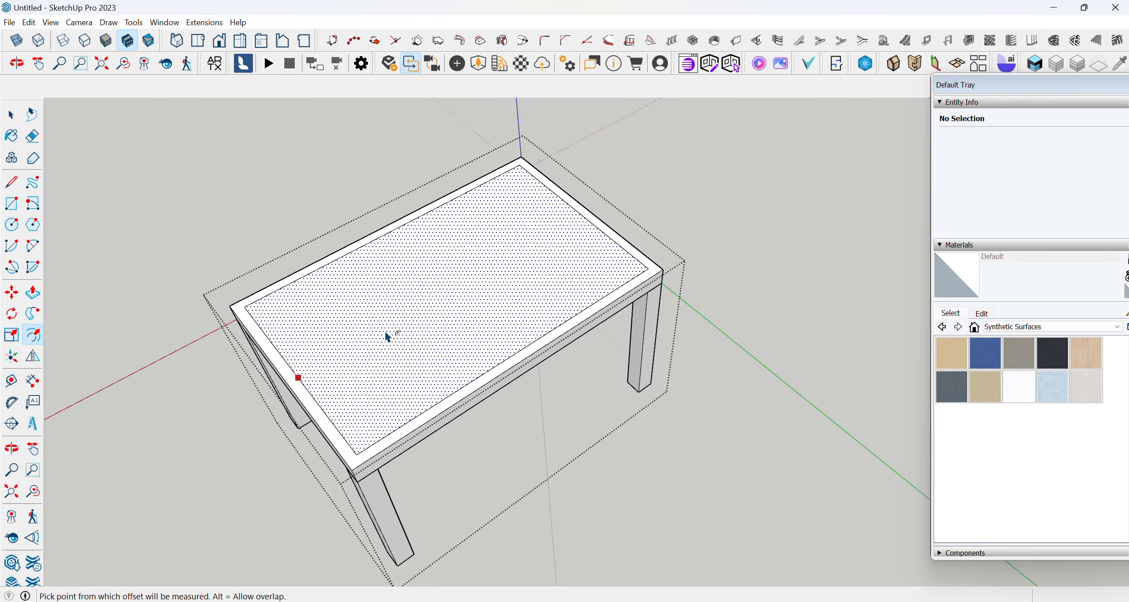
pyautogui.click(33, 292)
pyautogui.click(318, 346)
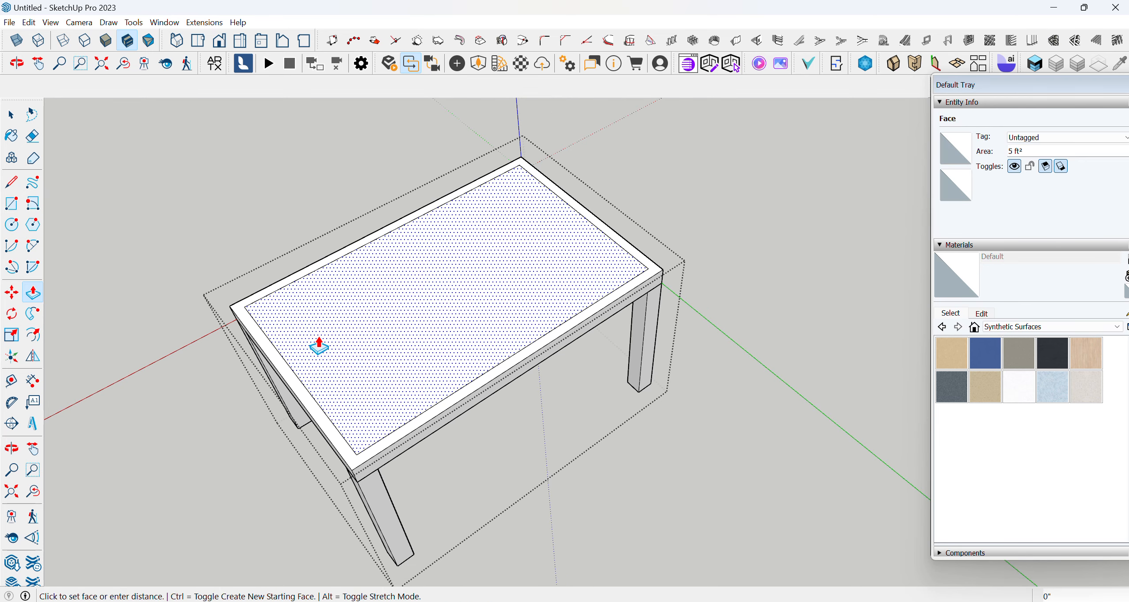
pyautogui.press('o')
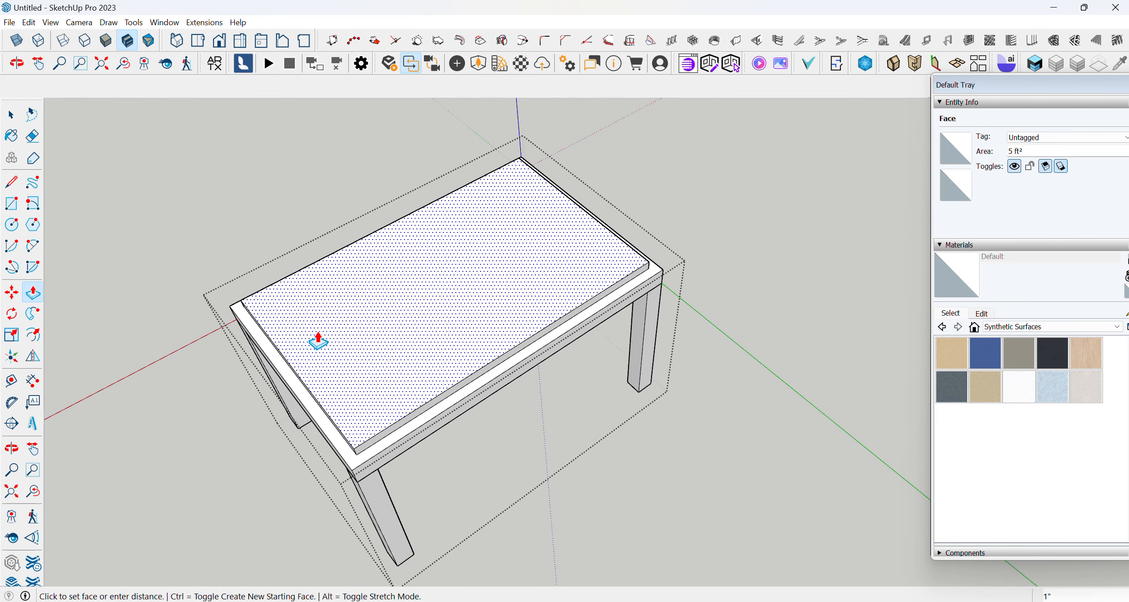
pyautogui.moveTo(317, 345); pyautogui.dragTo(345, 300)
pyautogui.moveTo(345, 299); pyautogui.dragTo(397, 289, button='middle')
pyautogui.scroll(3, 420, 343)
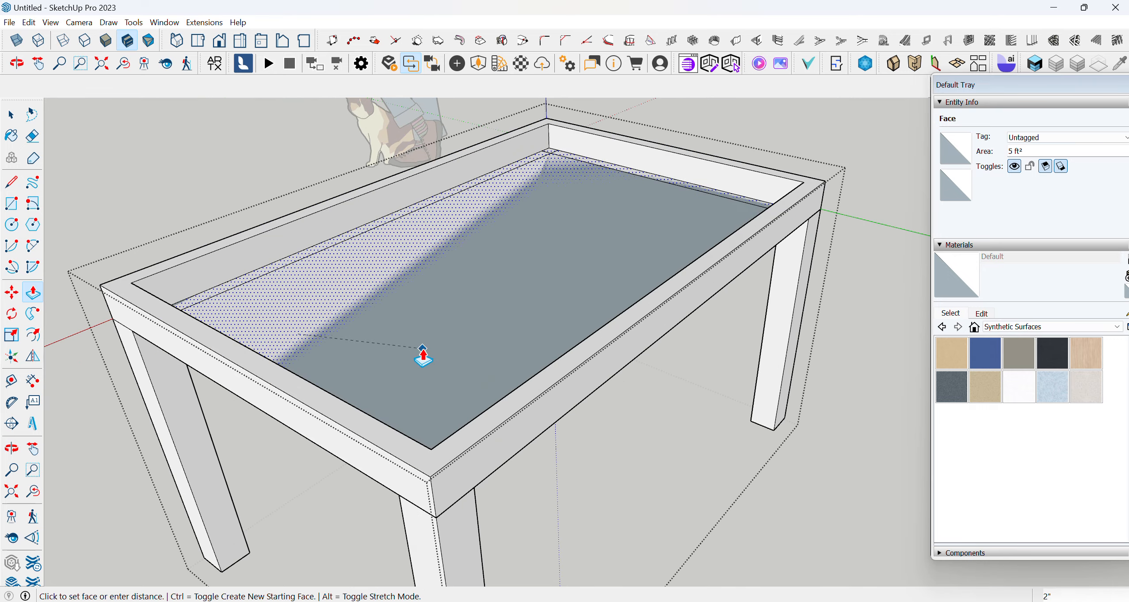
pyautogui.scroll(5, 249, 315)
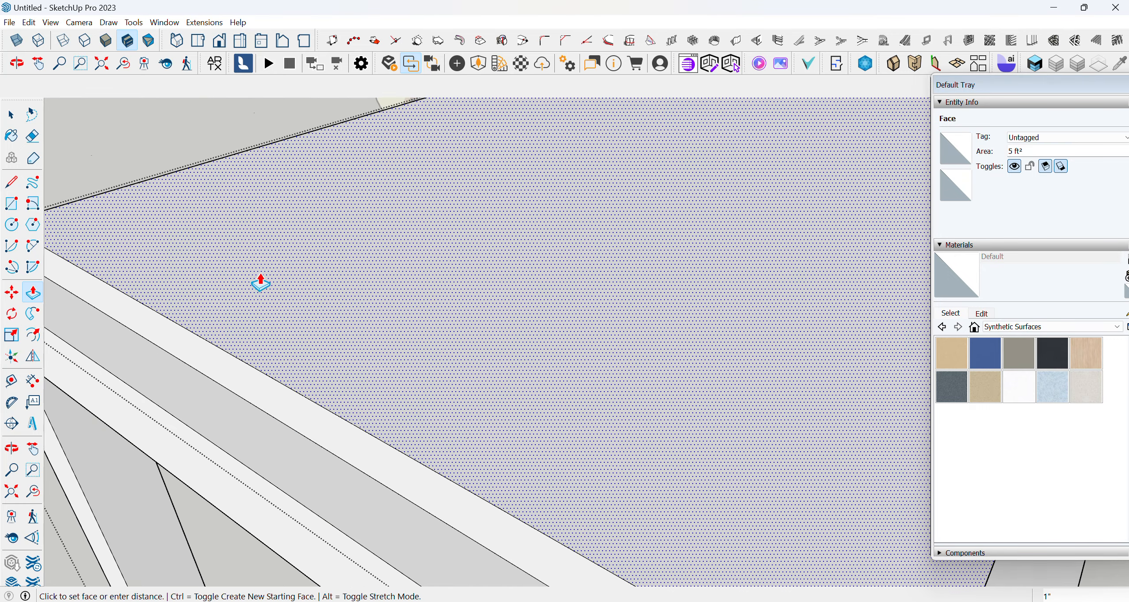
pyautogui.click(309, 326)
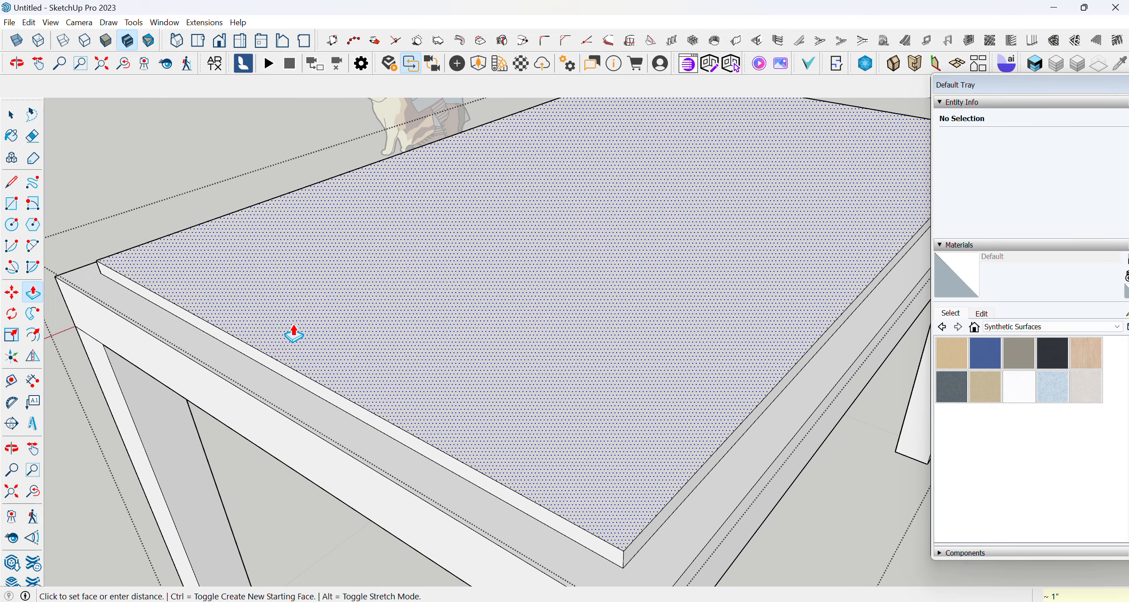
# Try to Push/Pull the tabletop's border up flush with the raised panel
pyautogui.scroll(-6, 255, 373)
pyautogui.moveTo(367, 413); pyautogui.dragTo(234, 268, button='middle')
pyautogui.click(247, 271)
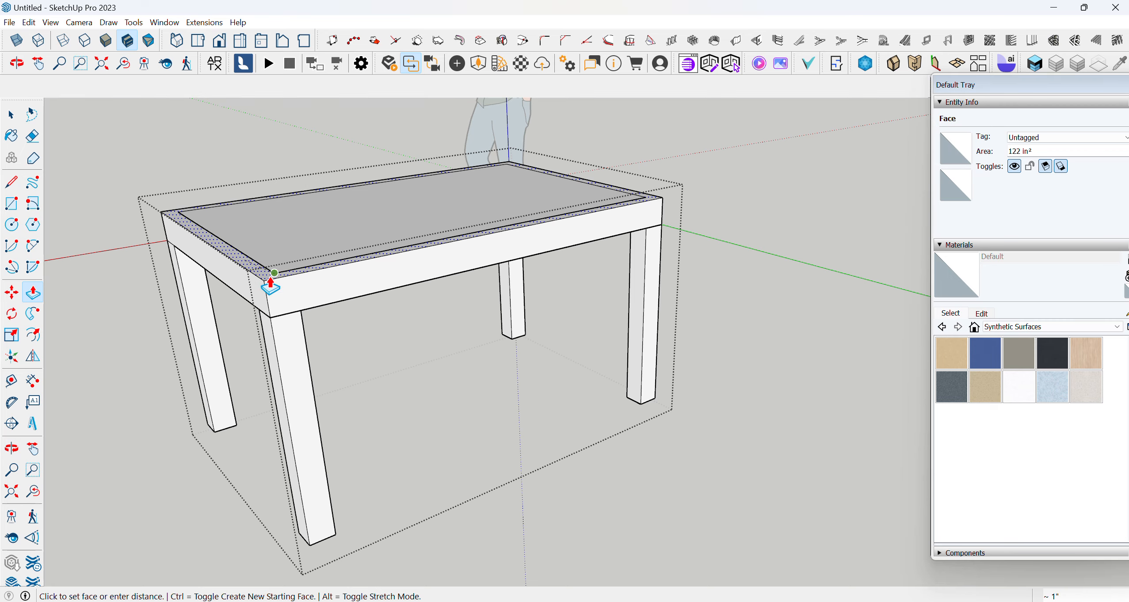
pyautogui.scroll(3, 273, 285)
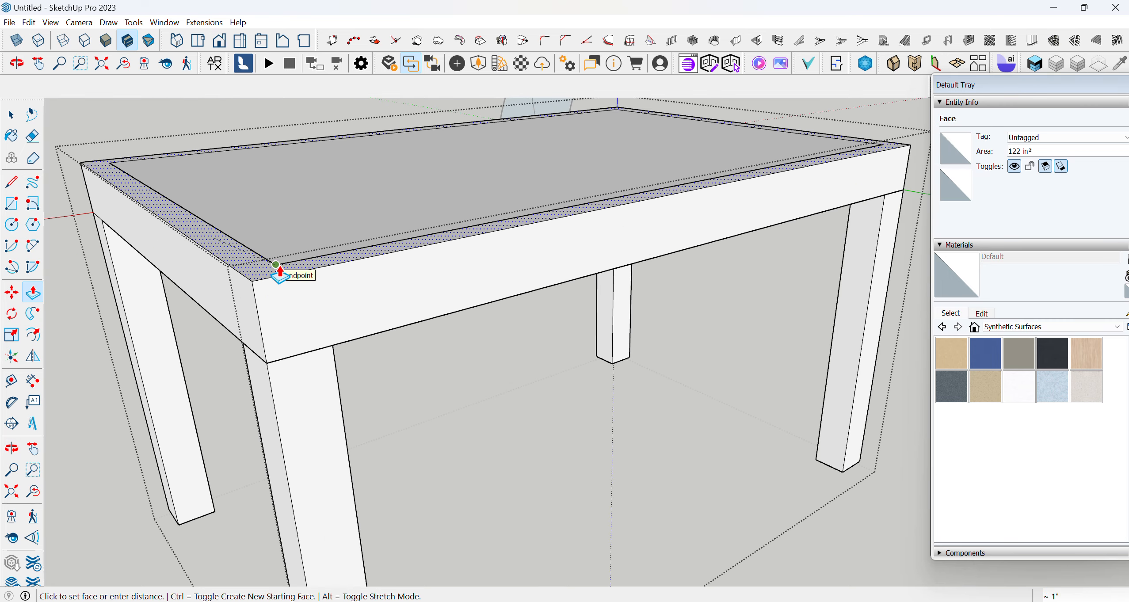
pyautogui.click(278, 276)
pyautogui.moveTo(285, 284); pyautogui.dragTo(324, 411, button='middle')
pyautogui.scroll(-4, 284, 487)
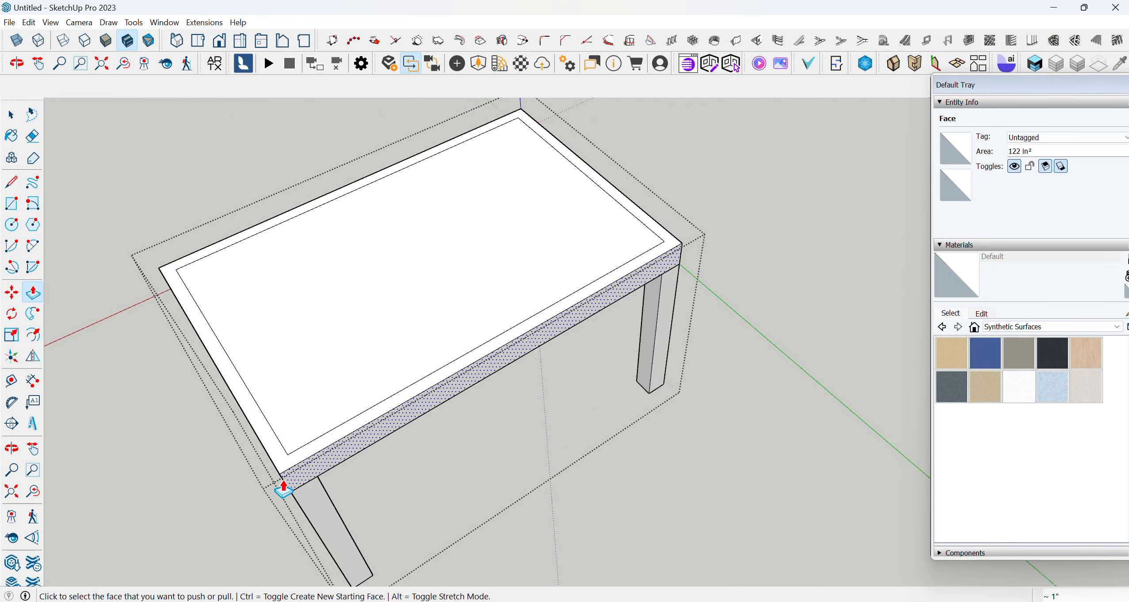
pyautogui.scroll(2, 327, 341)
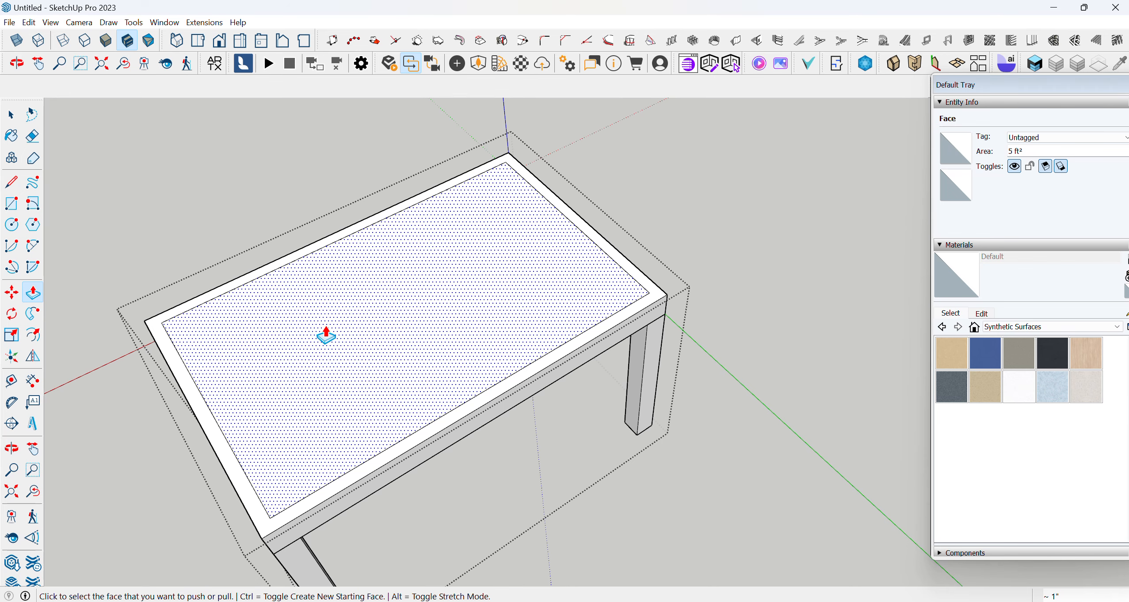
pyautogui.moveTo(327, 342); pyautogui.dragTo(375, 299, button='middle')
pyautogui.scroll(3, 372, 316)
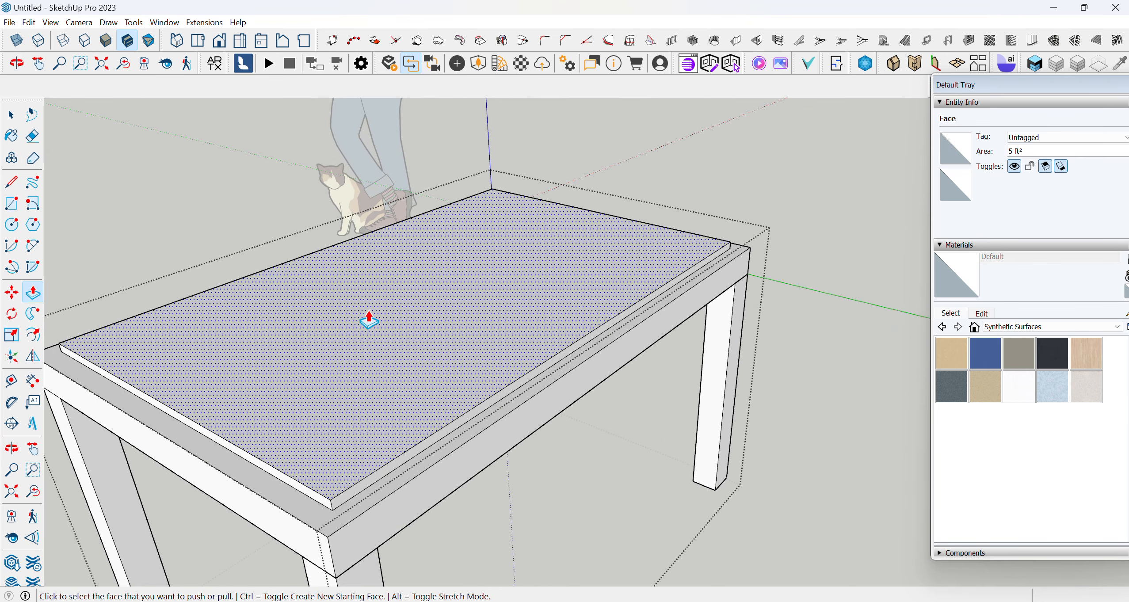
pyautogui.scroll(-3, 370, 321)
# Push/Pull the raised panel's two short side faces outward 1" to the tabletop's ends
pyautogui.click(169, 364)
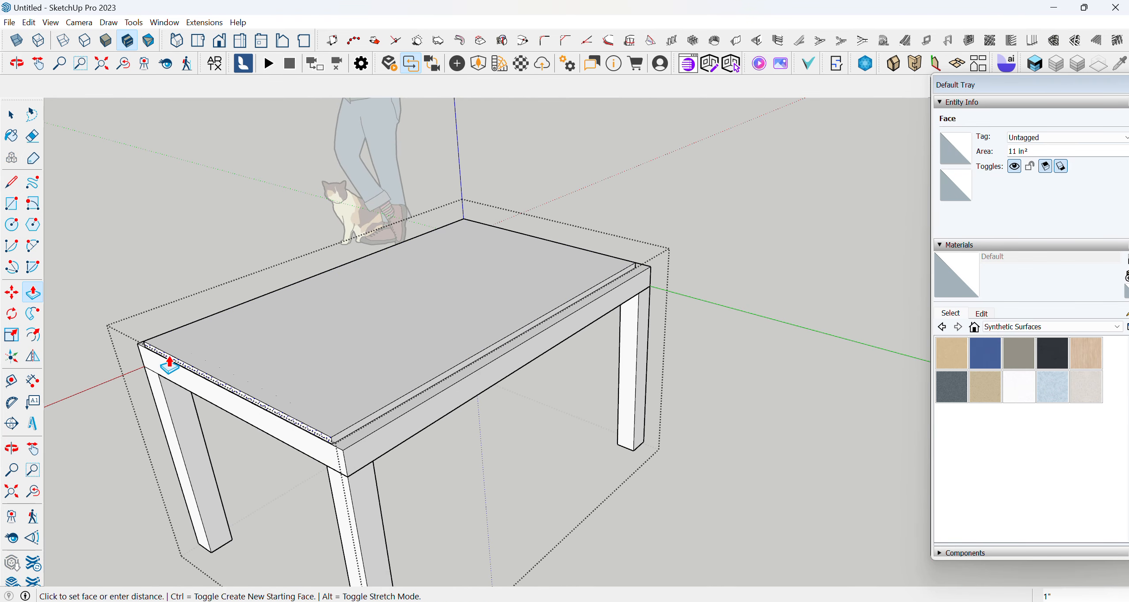
pyautogui.click(161, 363)
pyautogui.moveTo(694, 303); pyautogui.dragTo(337, 383, button='middle')
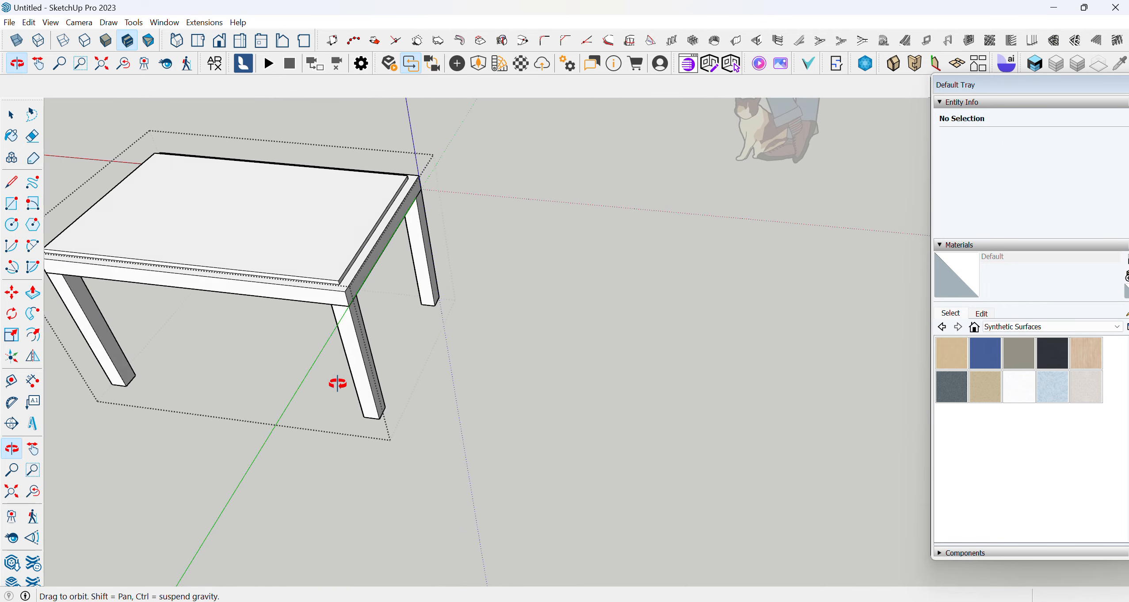
pyautogui.scroll(3, 353, 259)
pyautogui.click(354, 264)
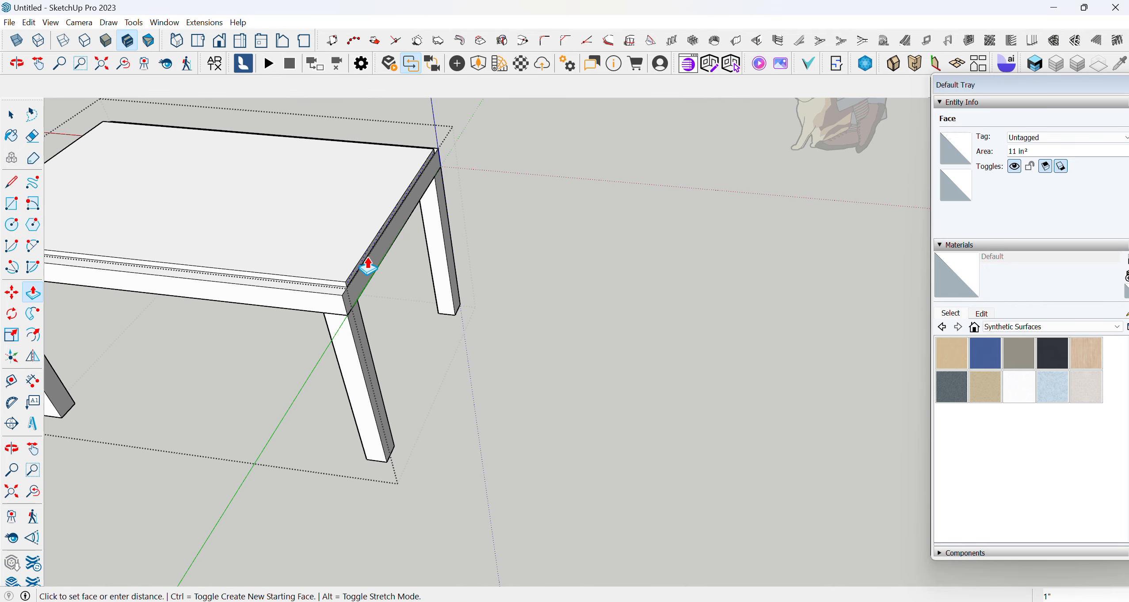
pyautogui.press('Escape')
# Close the tabletop group with the Select tool to finish editing the table
pyautogui.scroll(-5, 605, 312)
pyautogui.moveTo(265, 360); pyautogui.dragTo(658, 324, button='middle')
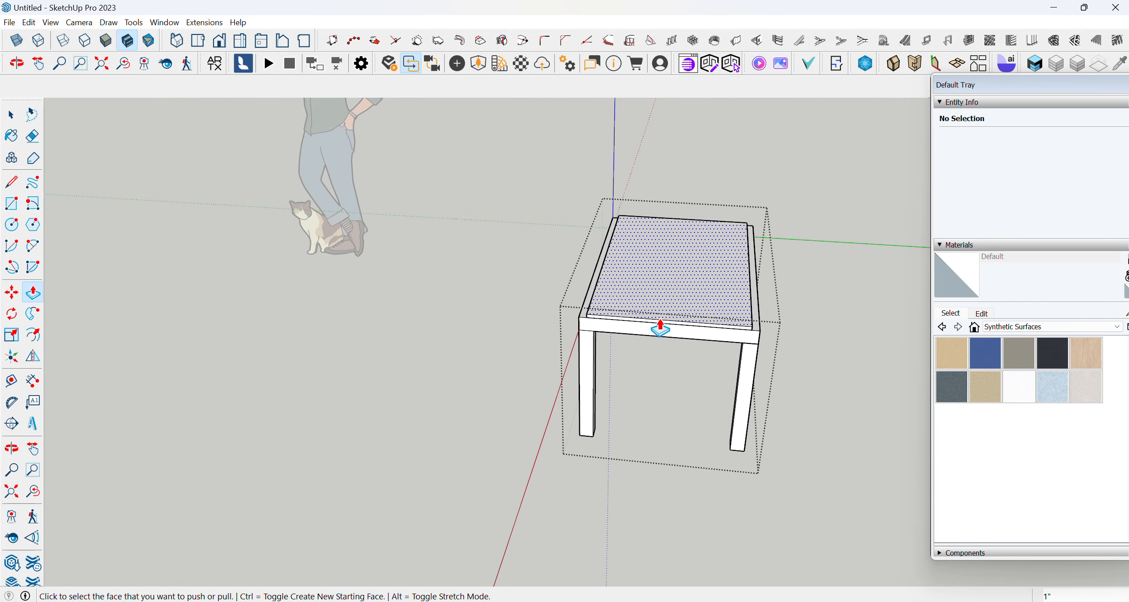
pyautogui.scroll(3, 660, 325)
pyautogui.moveTo(771, 380); pyautogui.dragTo(495, 304, button='middle')
pyautogui.scroll(-1, 417, 350)
pyautogui.scroll(-2, 517, 389)
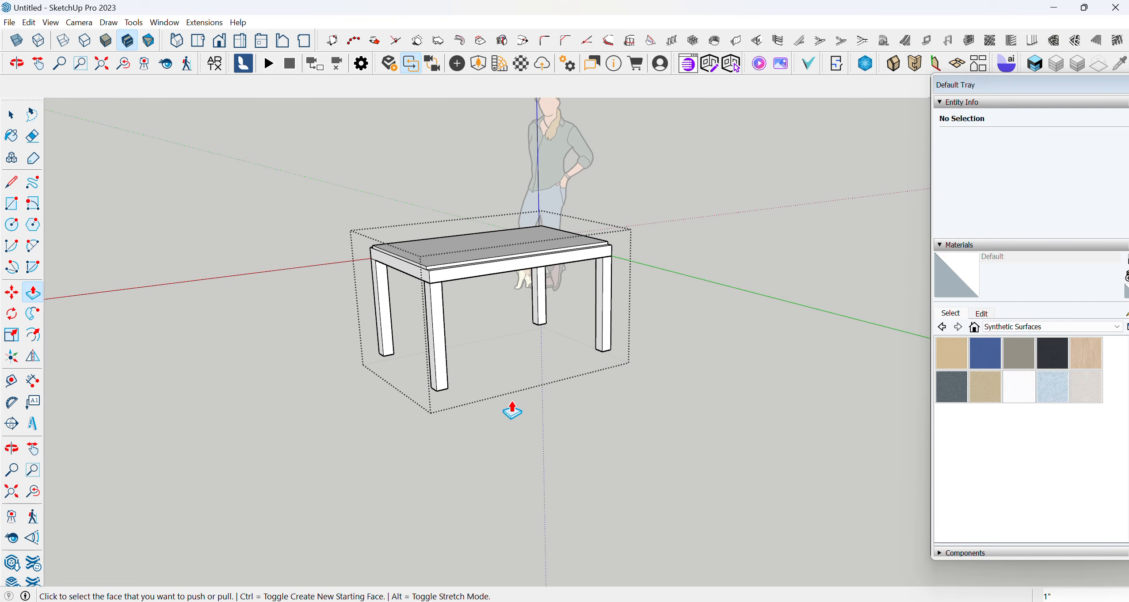
pyautogui.moveTo(511, 408)
pyautogui.mouseDown(button='middle')
pyautogui.moveTo(564, 378)
pyautogui.moveTo(410, 391)
pyautogui.mouseUp(button='middle')
pyautogui.click(11, 115)
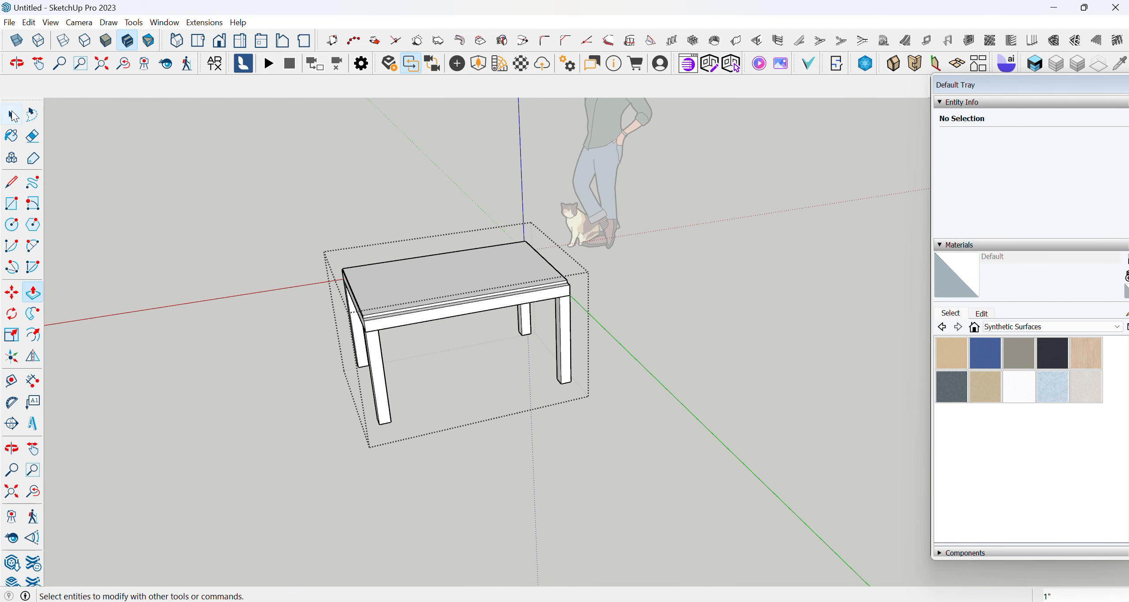
pyautogui.click(141, 236)
# Examine the finished table from several sides and distances
pyautogui.scroll(-2, 236, 395)
pyautogui.moveTo(236, 398); pyautogui.dragTo(401, 341, button='middle')
pyautogui.scroll(5, 400, 340)
pyautogui.scroll(-1, 395, 376)
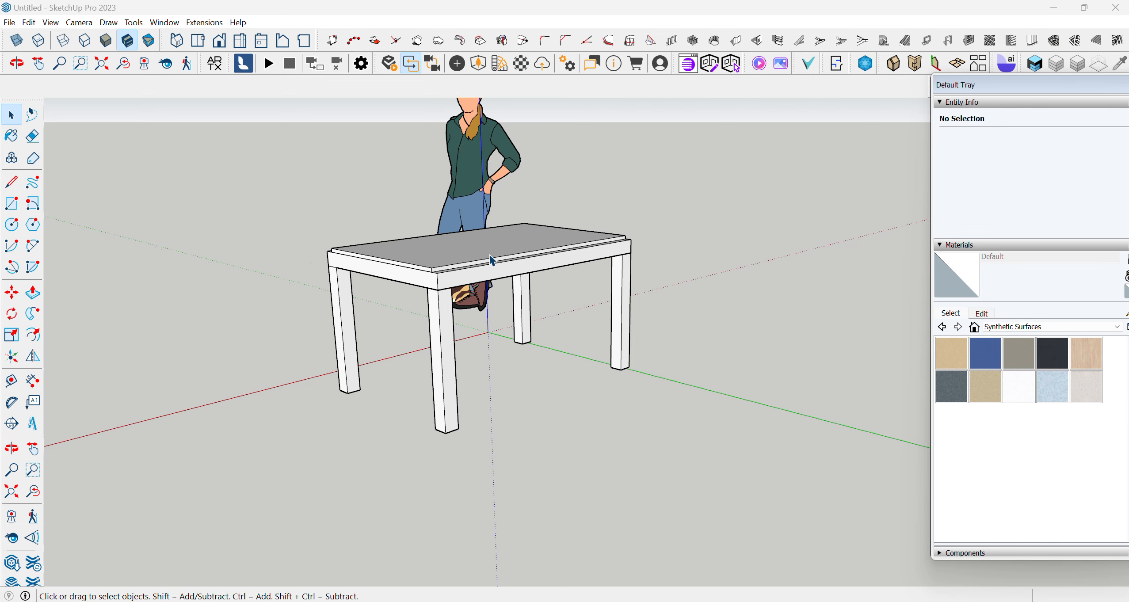
pyautogui.scroll(1, 491, 257)
pyautogui.moveTo(281, 302); pyautogui.dragTo(631, 330, button='middle')
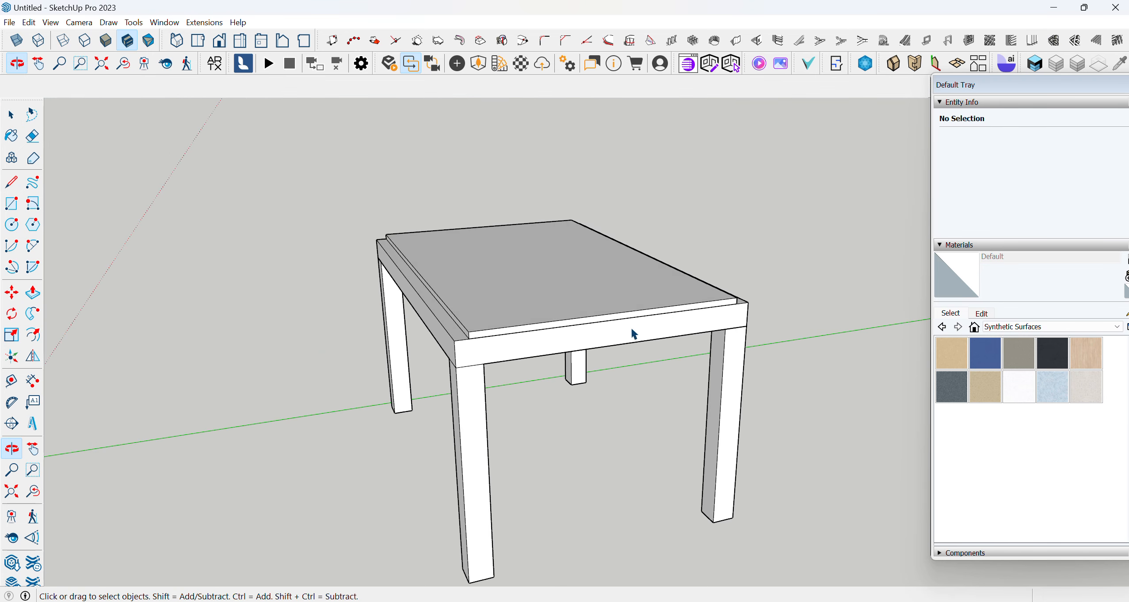
pyautogui.scroll(-4, 391, 319)
pyautogui.scroll(-2, 391, 320)
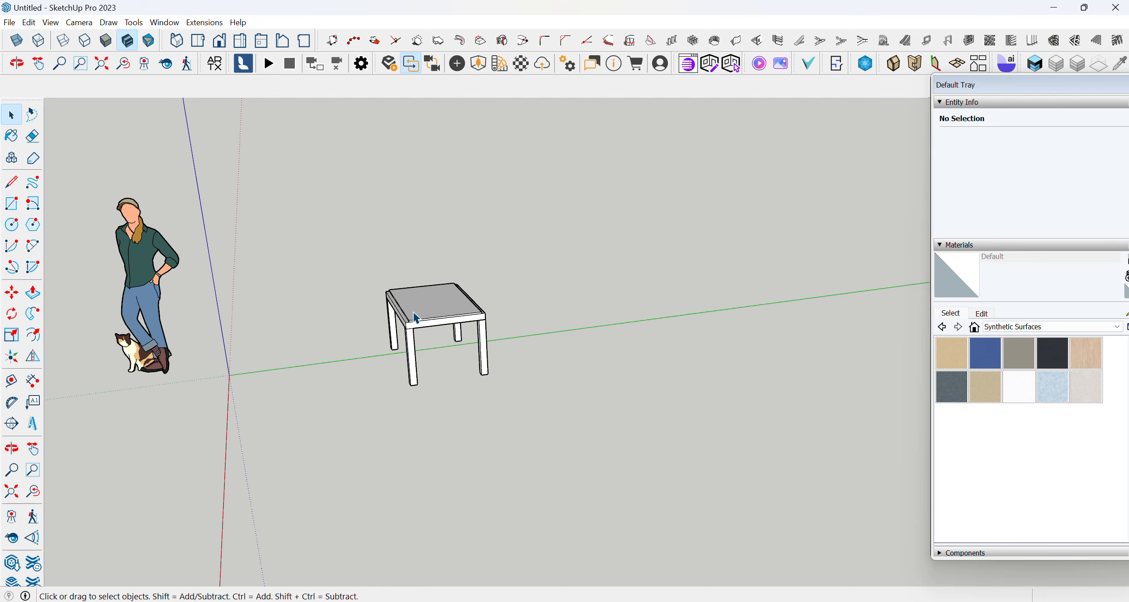
pyautogui.scroll(4, 380, 309)
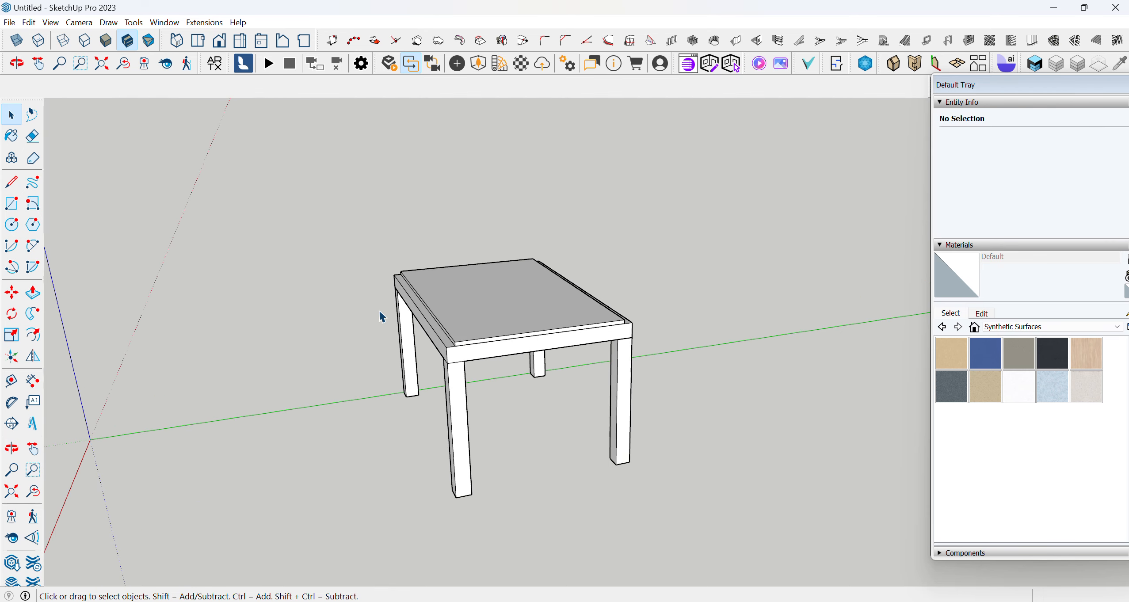
pyautogui.scroll(-2, 372, 340)
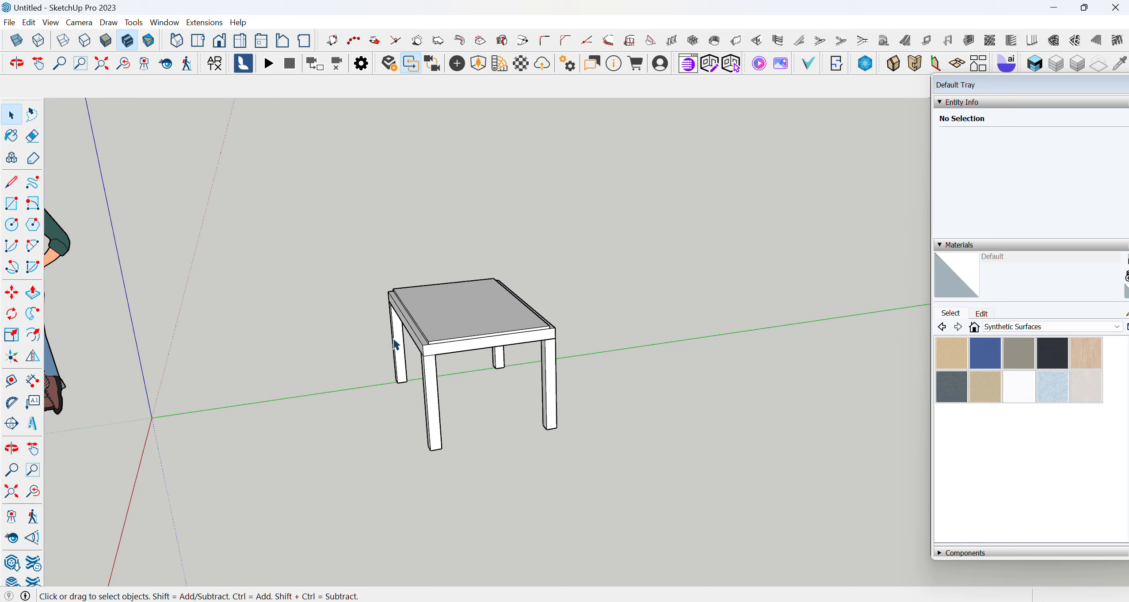